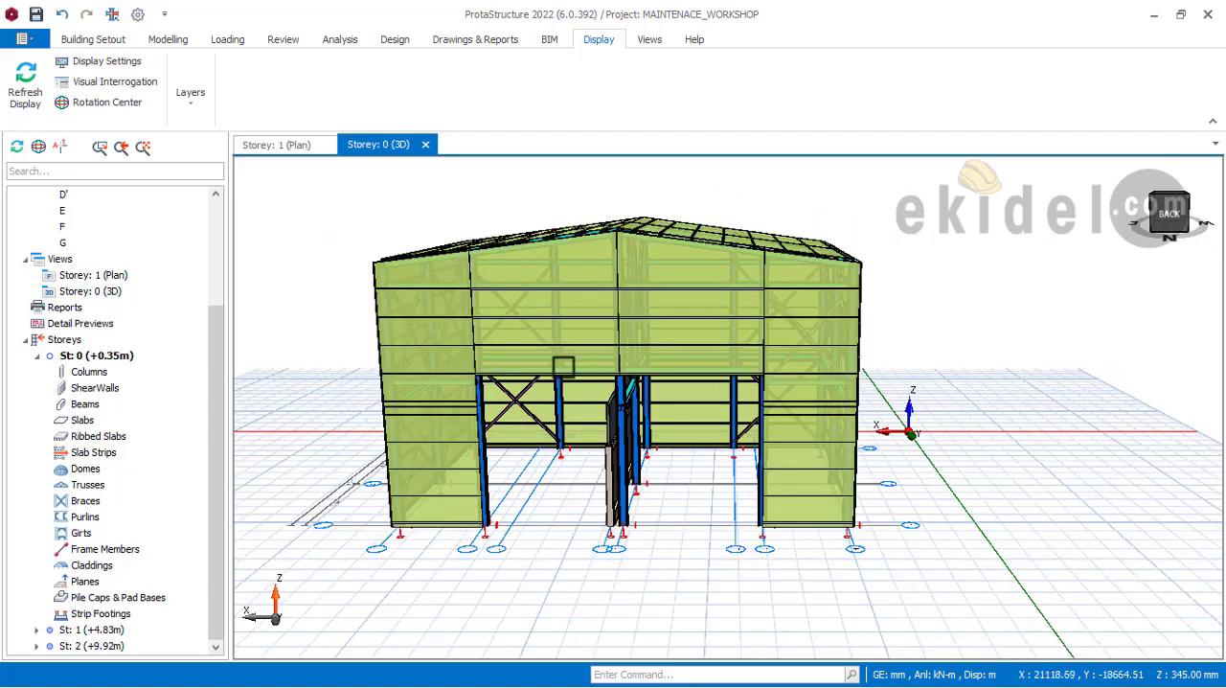
Step: Hide the Claddings layer in the 3D view of the workshop building
middle_click_drag(594, 364, 661, 369)
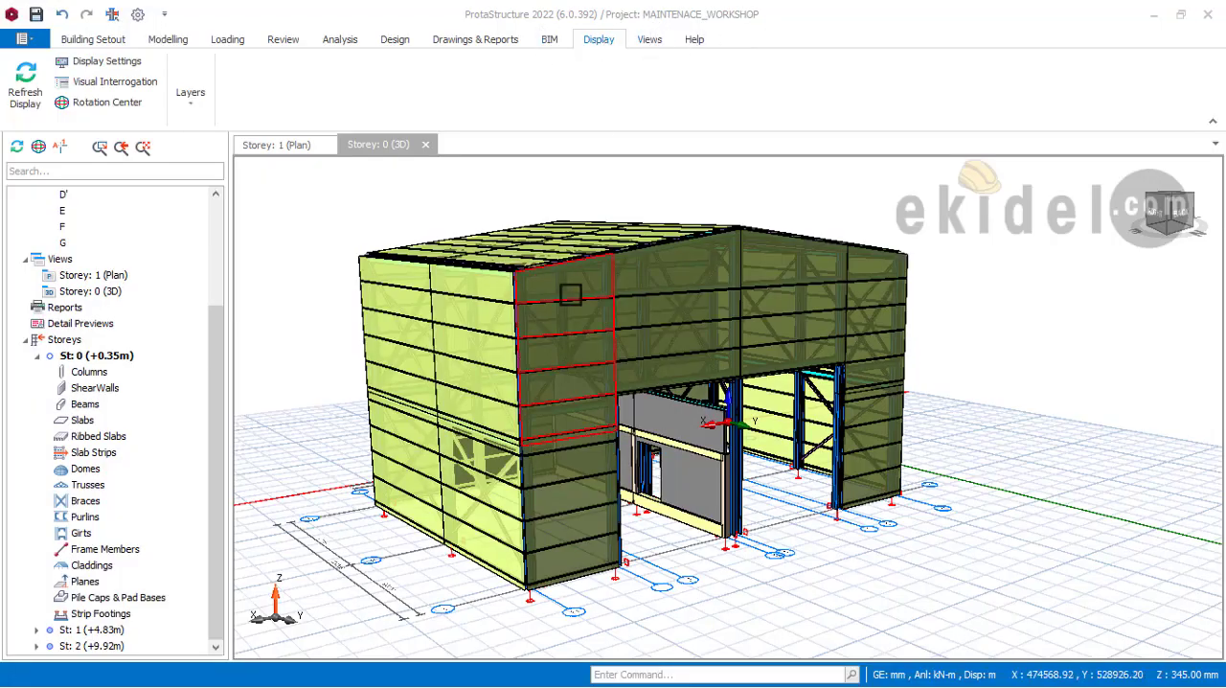
mouse_move(493, 288)
middle_mouse_down()
mouse_move(534, 320)
mouse_move(482, 317)
mouse_move(718, 341)
mouse_move(652, 405)
mouse_move(649, 377)
mouse_move(712, 309)
mouse_move(613, 432)
mouse_move(628, 383)
middle_mouse_up()
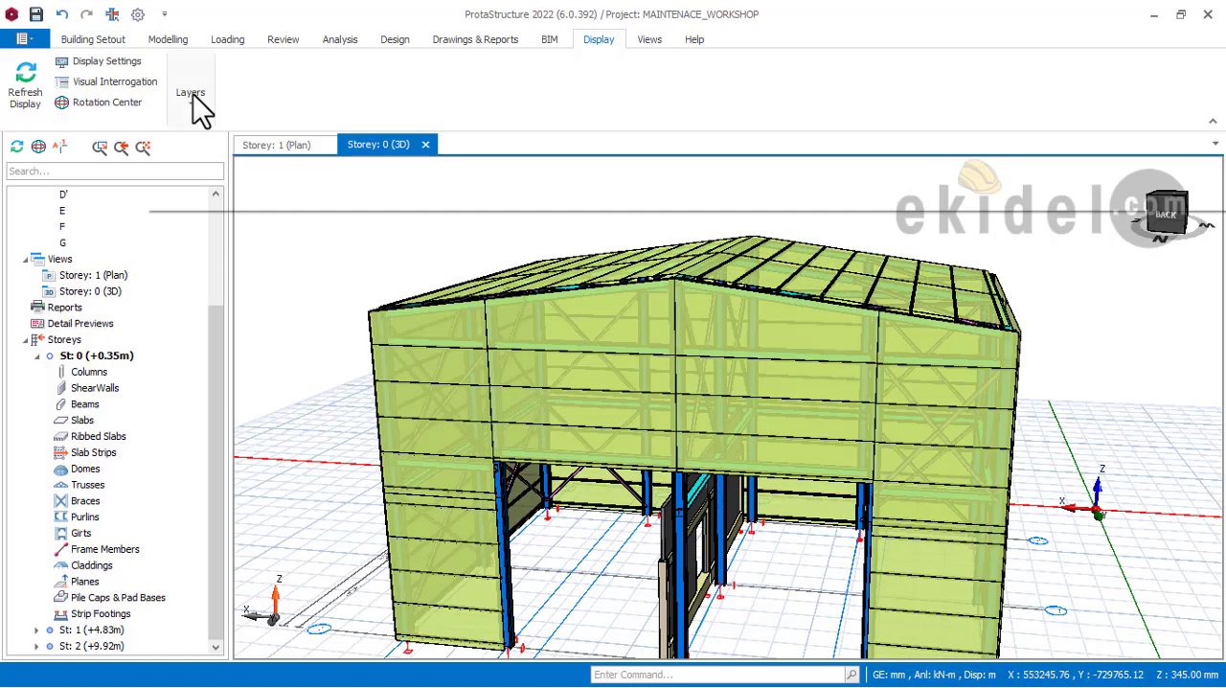
left_click(192, 96)
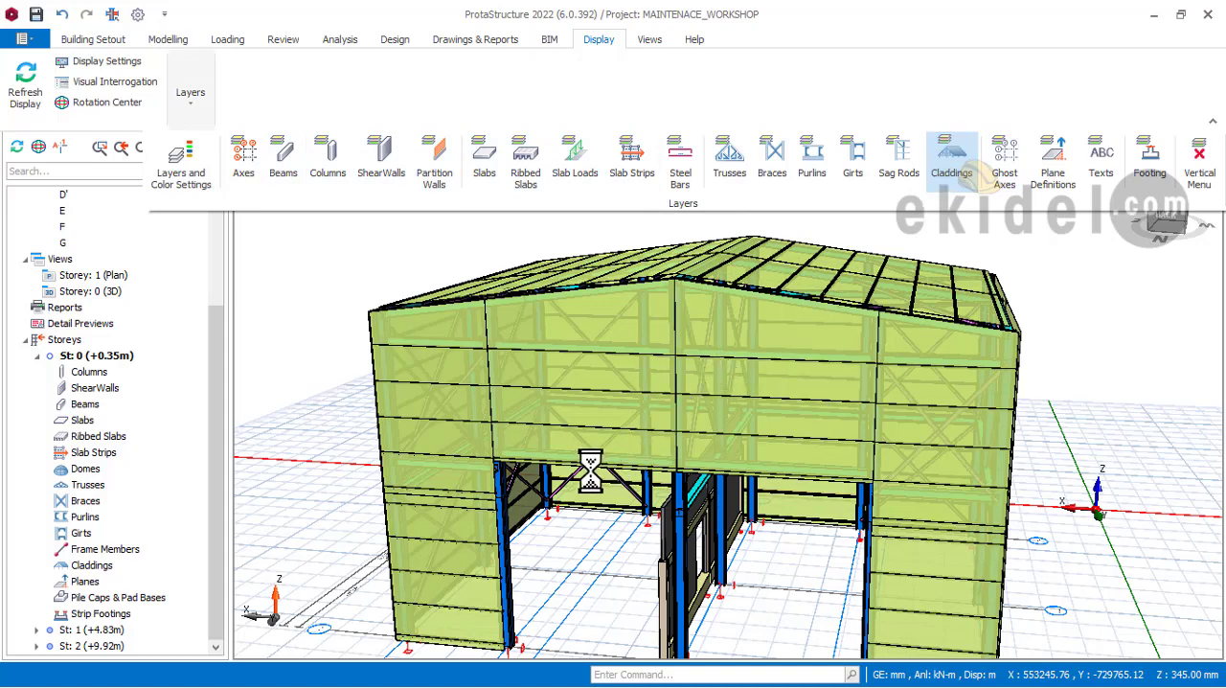
Step: Examine the exposed steel frame from all sides, including the columns, beams, girts, braces, purlins and internal wall
middle_click_drag(544, 492, 709, 412)
scroll(645, 353, "up", 5)
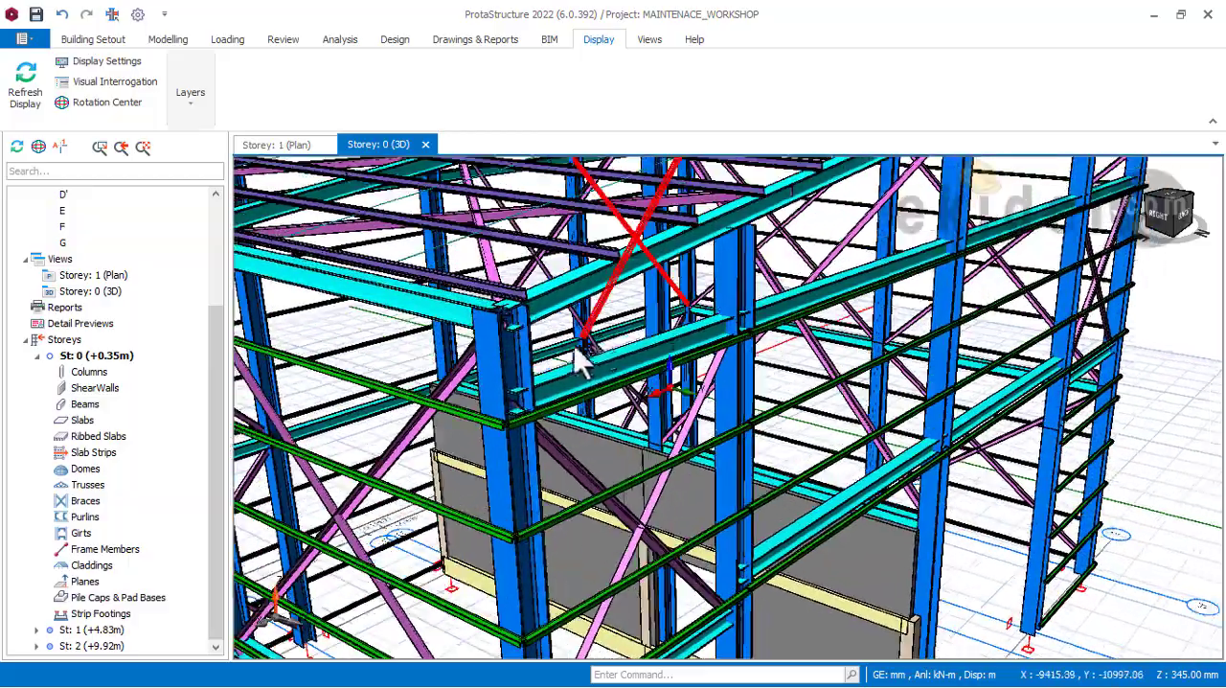
middle_click_drag(575, 348, 567, 504)
scroll(526, 342, "down", 2)
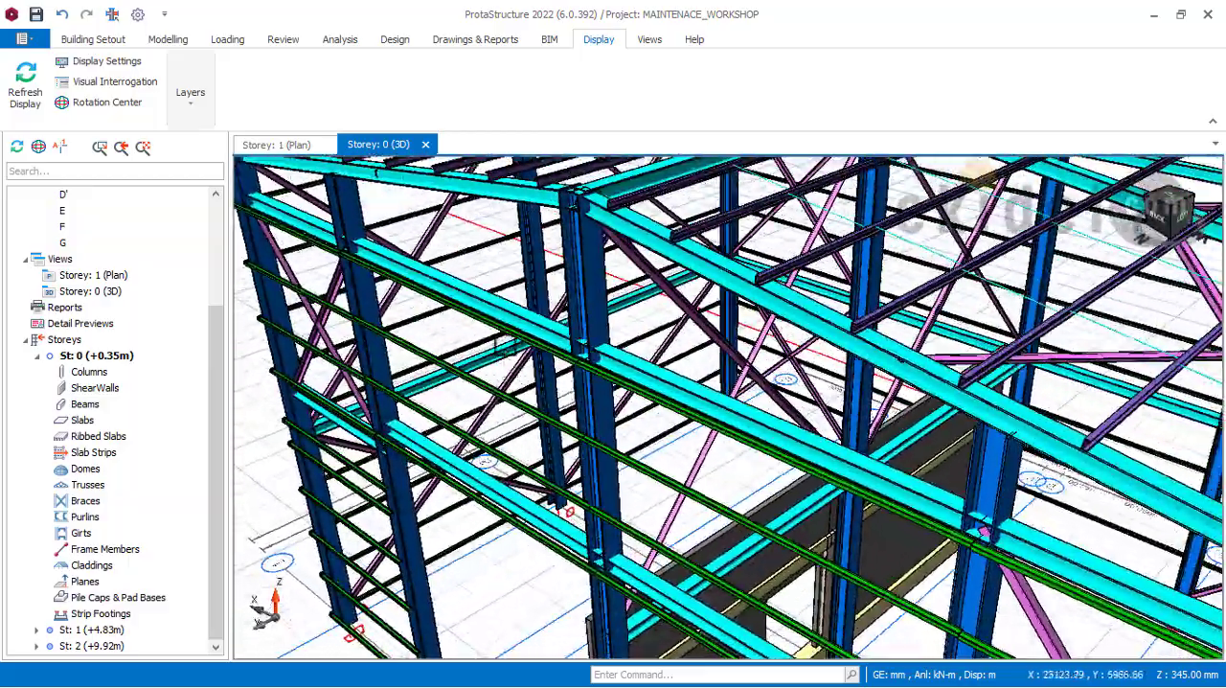
scroll(371, 402, "down", 4)
middle_click_drag(626, 437, 674, 419)
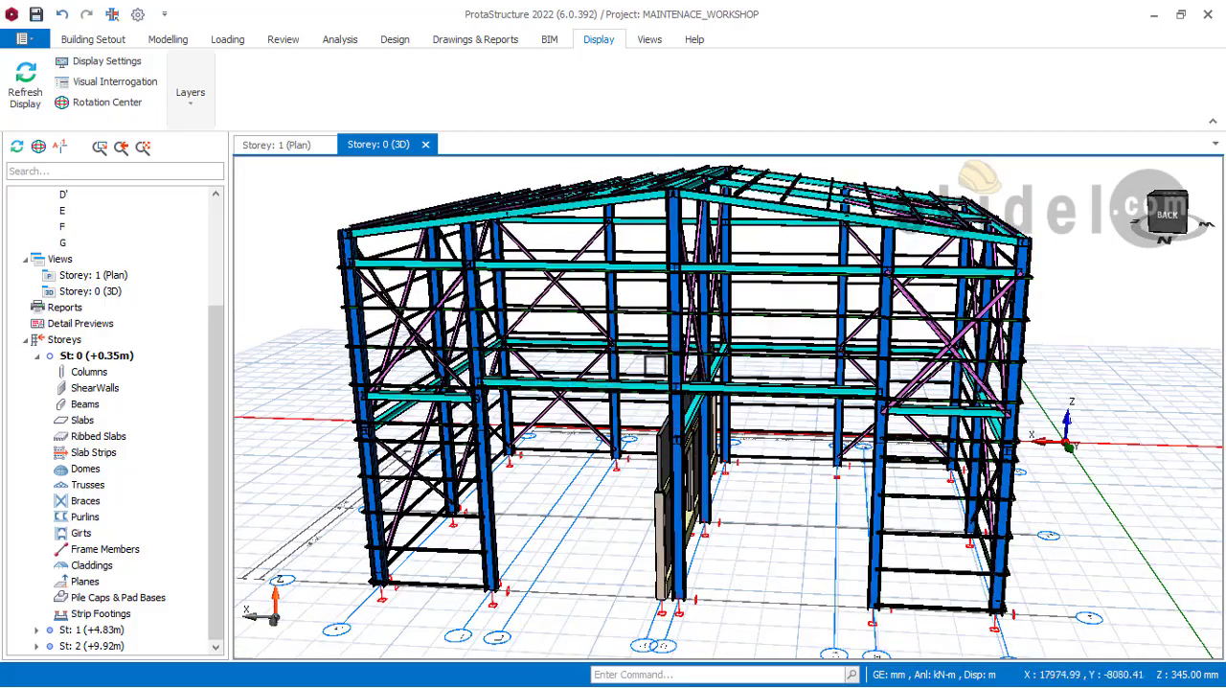
middle_click_drag(675, 418, 737, 444)
mouse_move(686, 440)
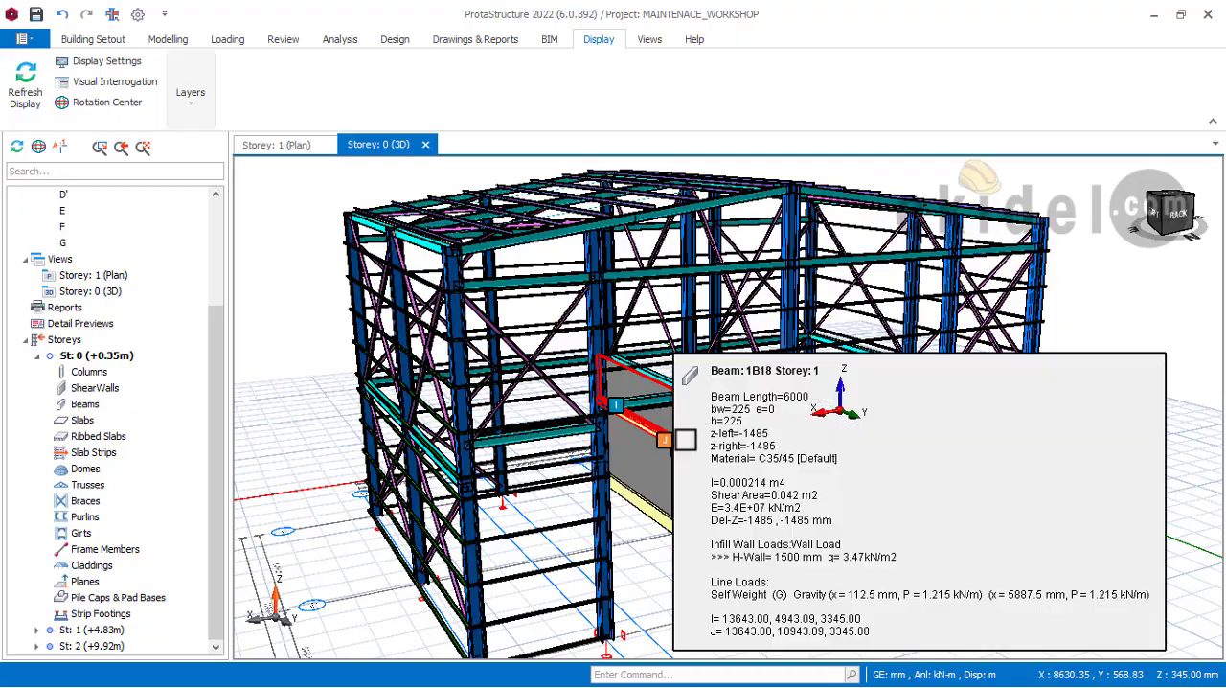
middle_click_drag(662, 450, 558, 447)
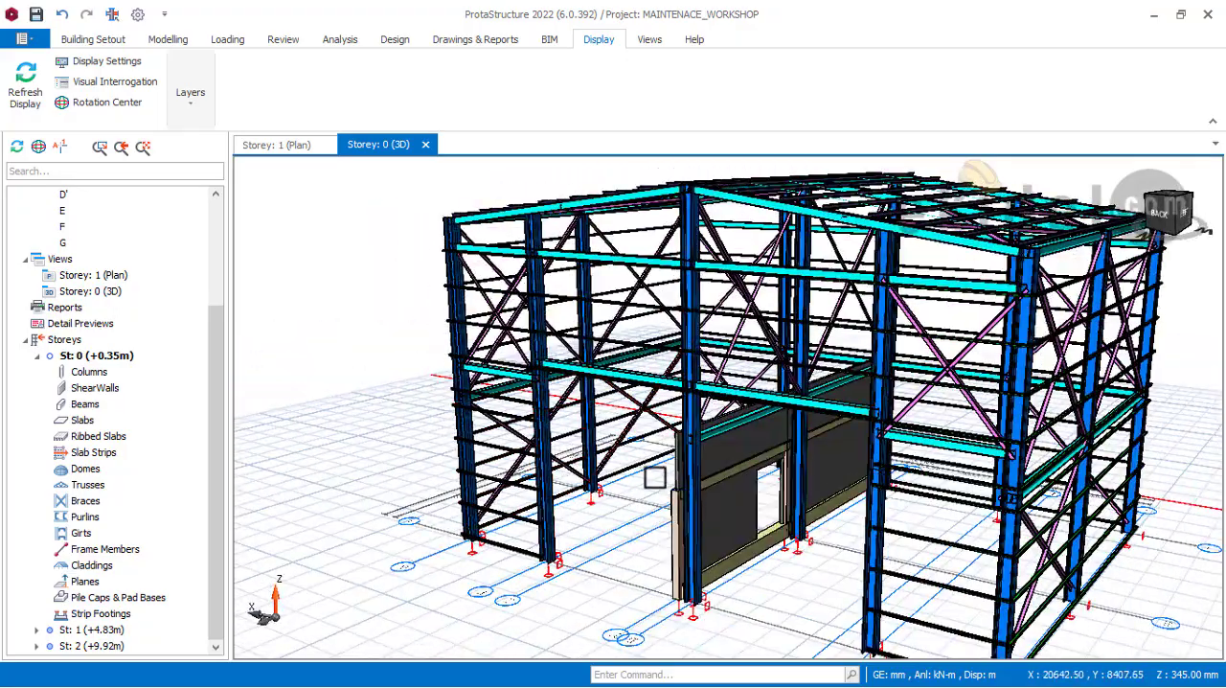
middle_click_drag(655, 478, 576, 441)
scroll(596, 247, "up", 3)
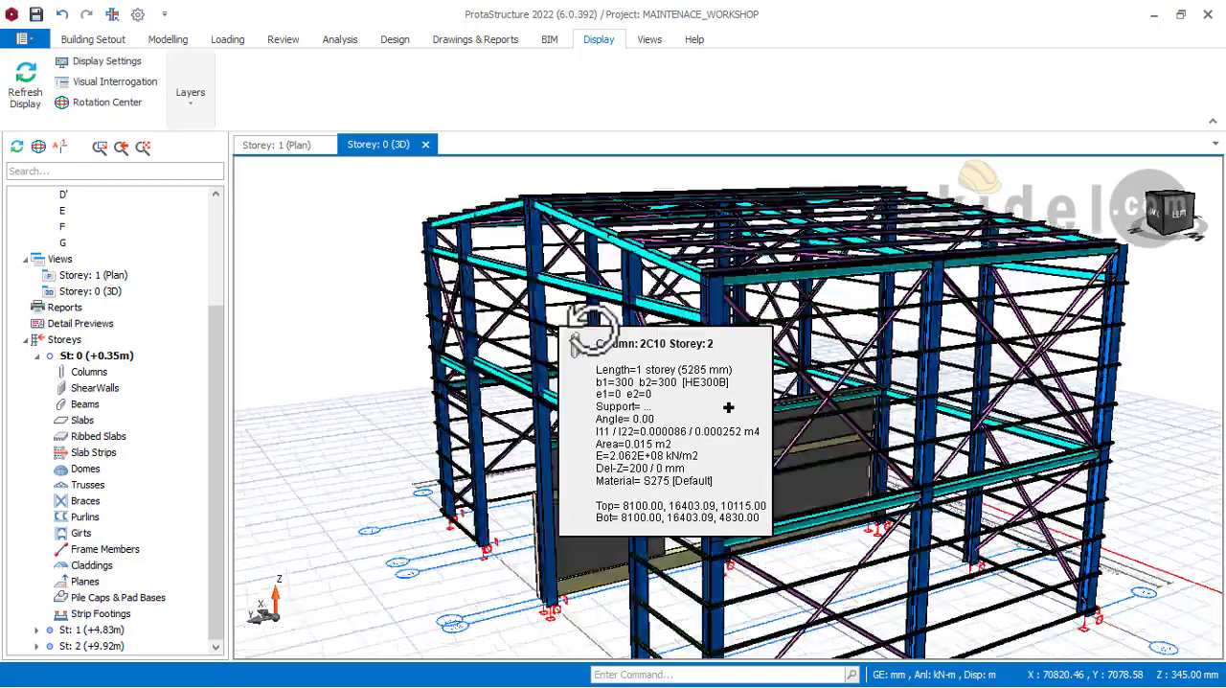
mouse_move(596, 247)
middle_mouse_down()
mouse_move(648, 348)
mouse_move(697, 350)
middle_mouse_up()
scroll(586, 355, "up", 3)
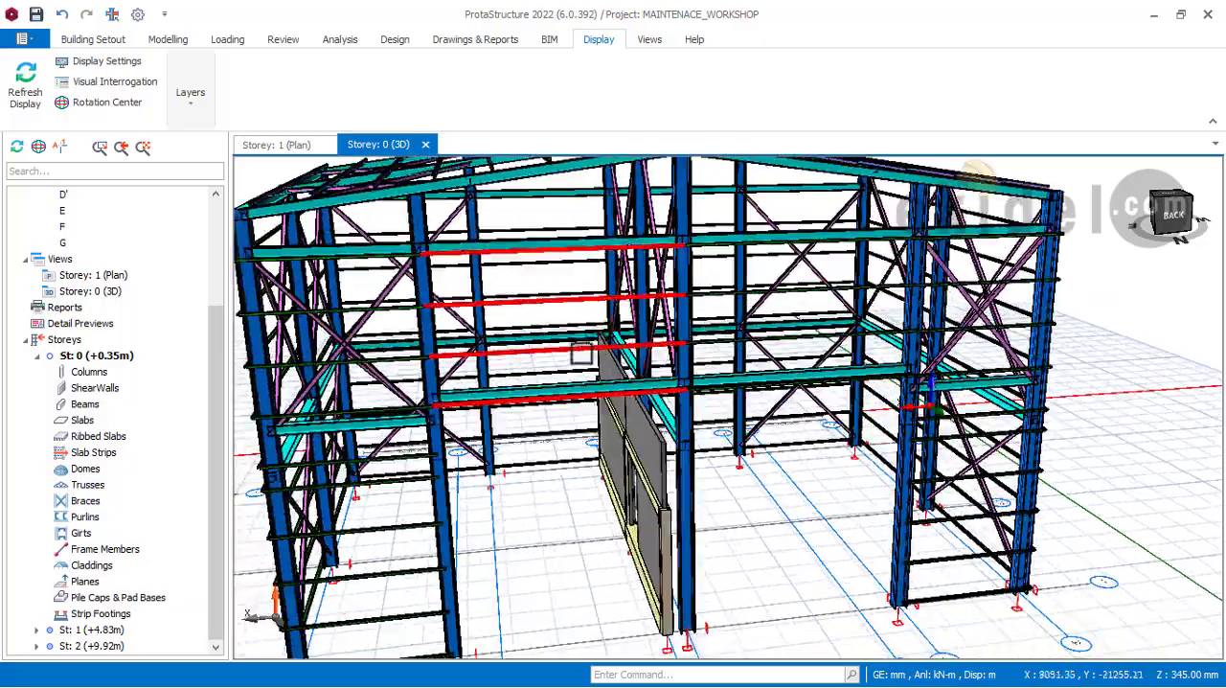
middle_click_drag(582, 354, 670, 364)
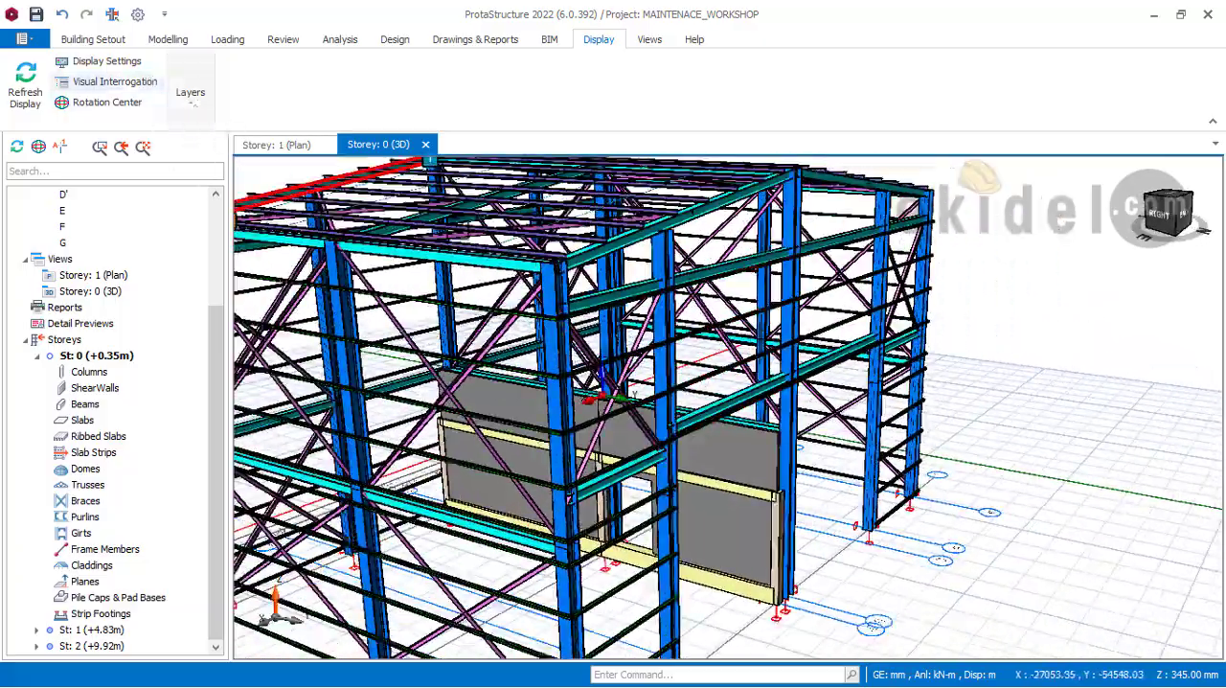
mouse_move(709, 229)
middle_mouse_down()
mouse_move(739, 297)
mouse_move(556, 307)
mouse_move(698, 356)
mouse_move(690, 334)
mouse_move(616, 337)
mouse_move(659, 252)
mouse_move(720, 334)
mouse_move(744, 335)
mouse_move(763, 376)
mouse_move(690, 274)
middle_mouse_up()
mouse_move(728, 354)
middle_mouse_down()
mouse_move(737, 370)
mouse_move(726, 343)
middle_mouse_up()
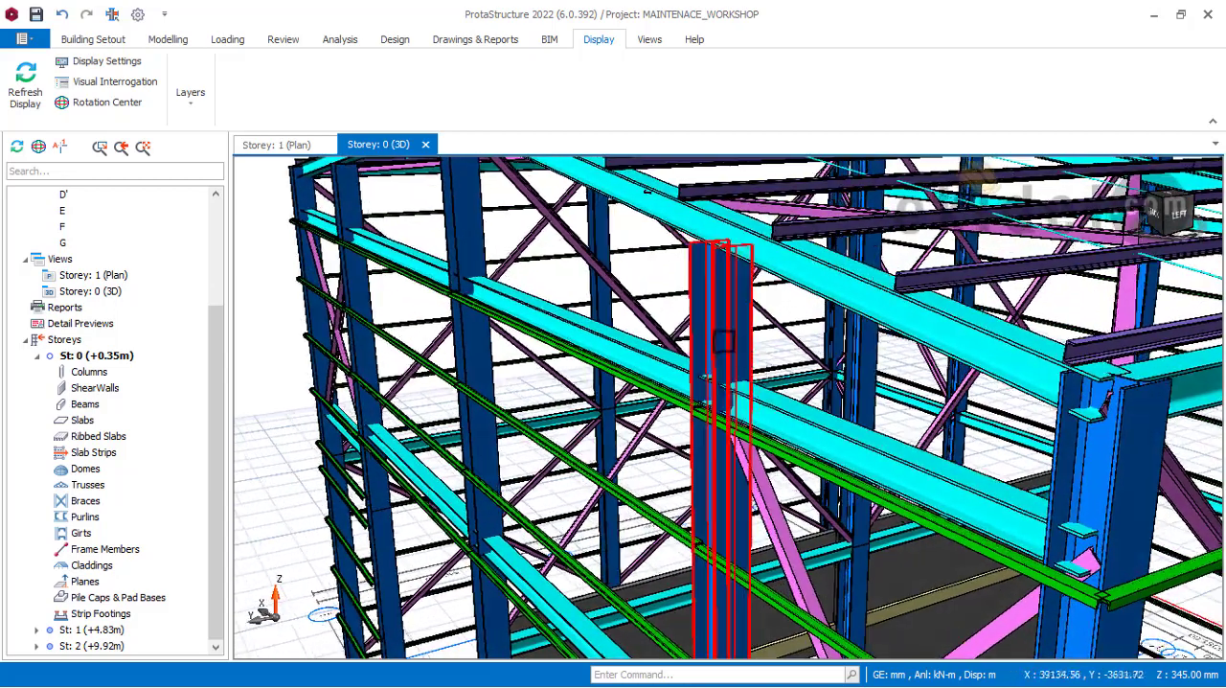
Step: Show the Claddings layer again in the 3D view
scroll(724, 341, "down", 1)
left_click(191, 101)
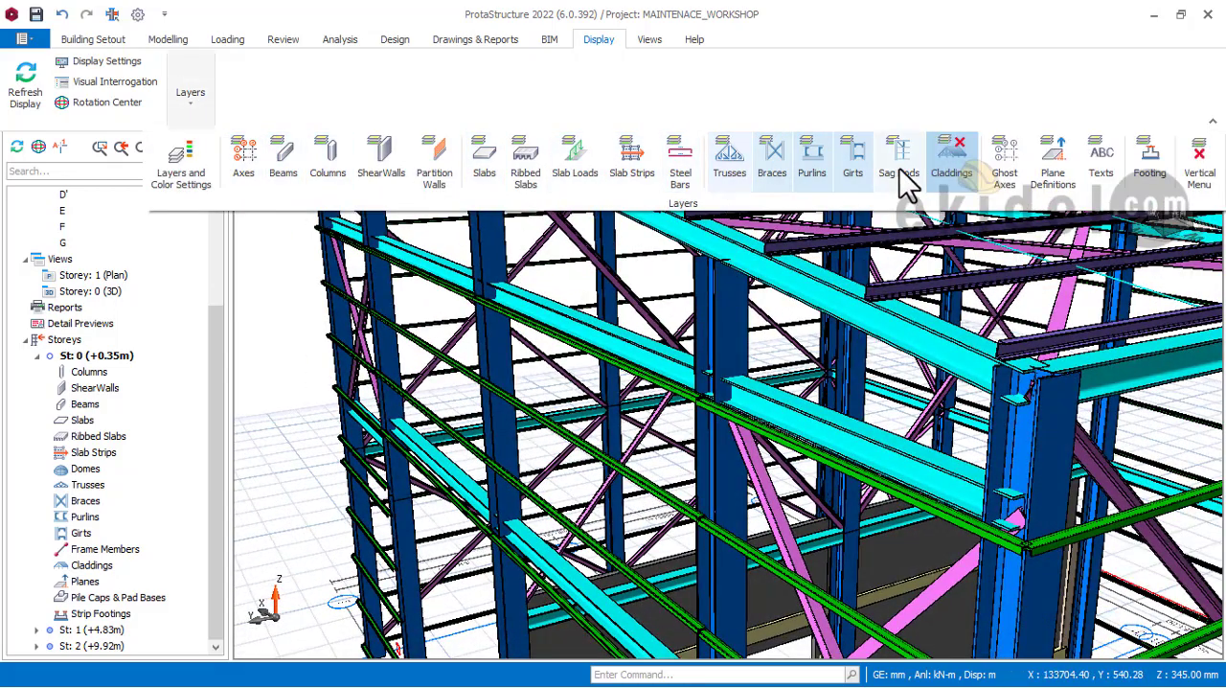
left_click(954, 165)
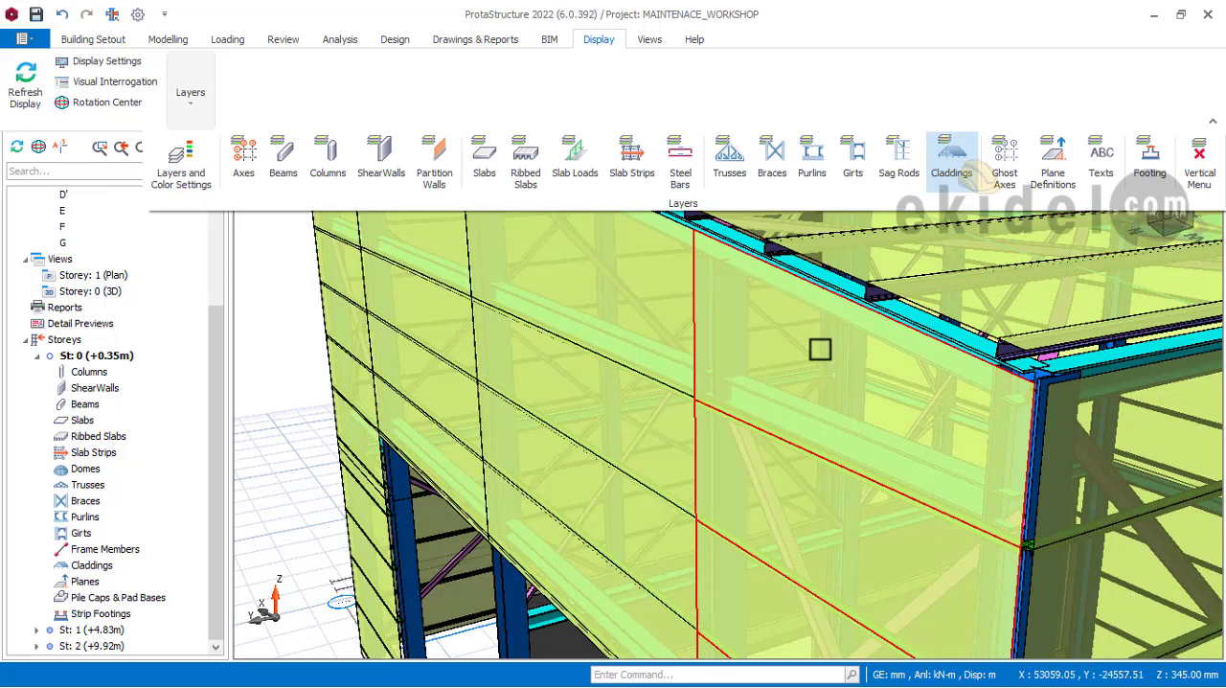
scroll(807, 371, "down", 3)
middle_click_drag(849, 368, 733, 395)
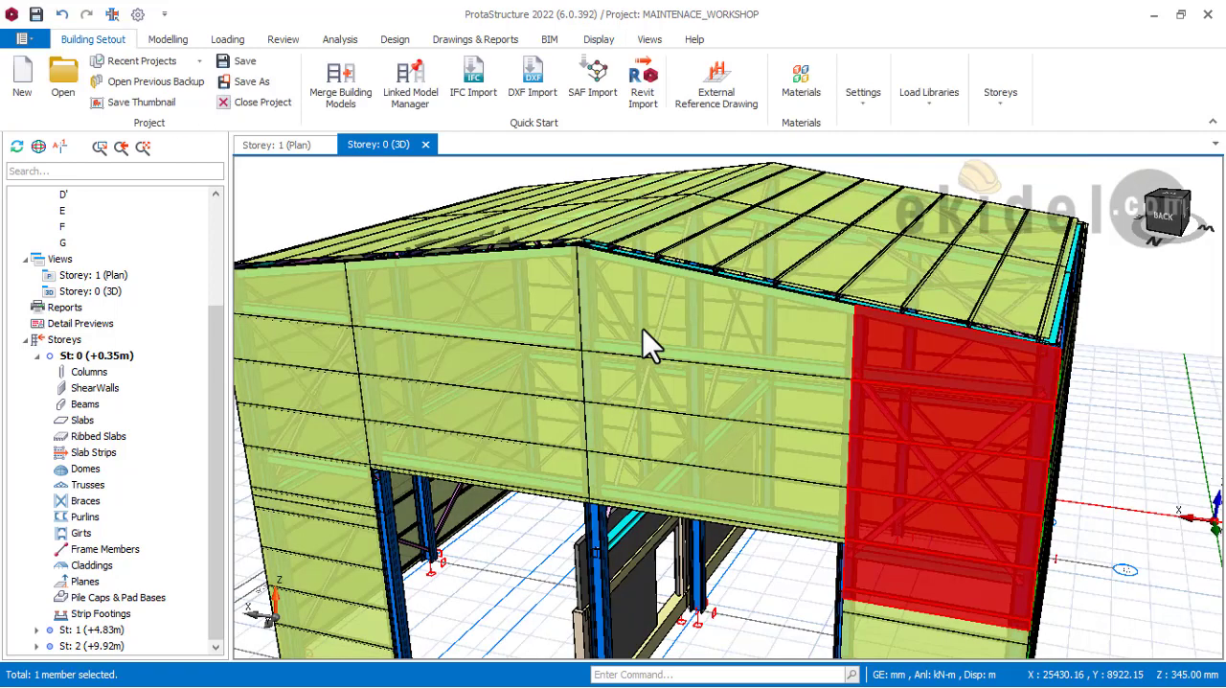
middle_click_drag(652, 342, 755, 335)
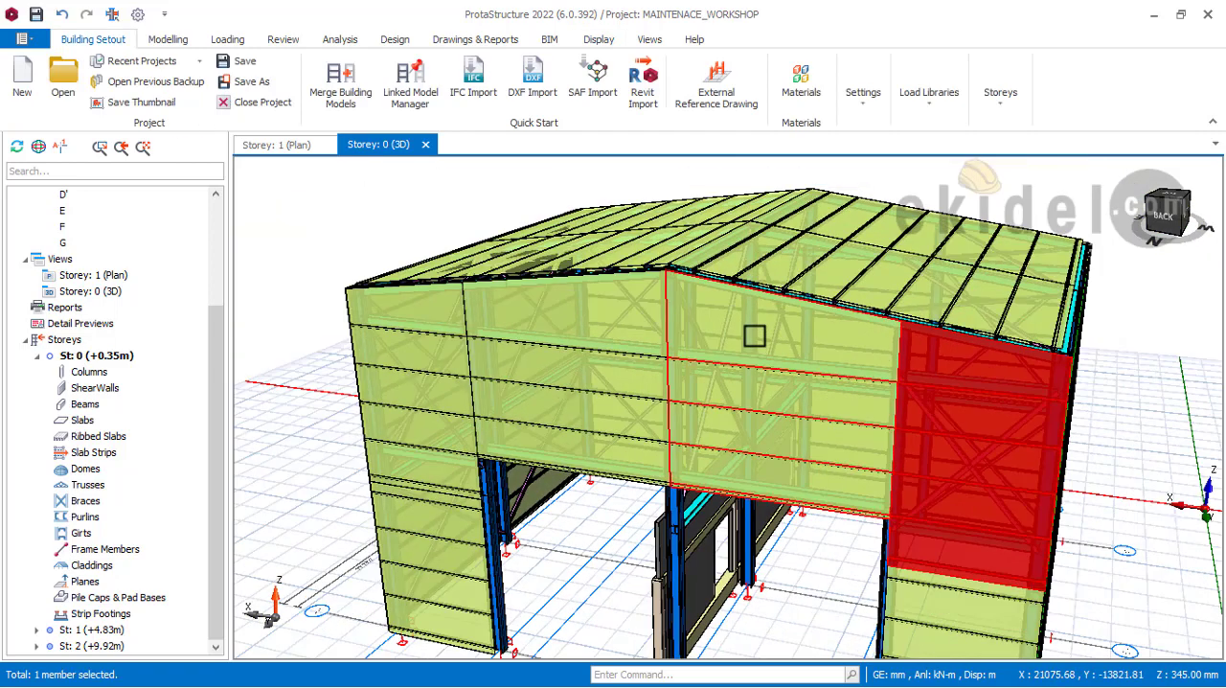
Step: Select and delete the storey 2 wall claddings on the back gable, including cladding 2C12
left_click(755, 335)
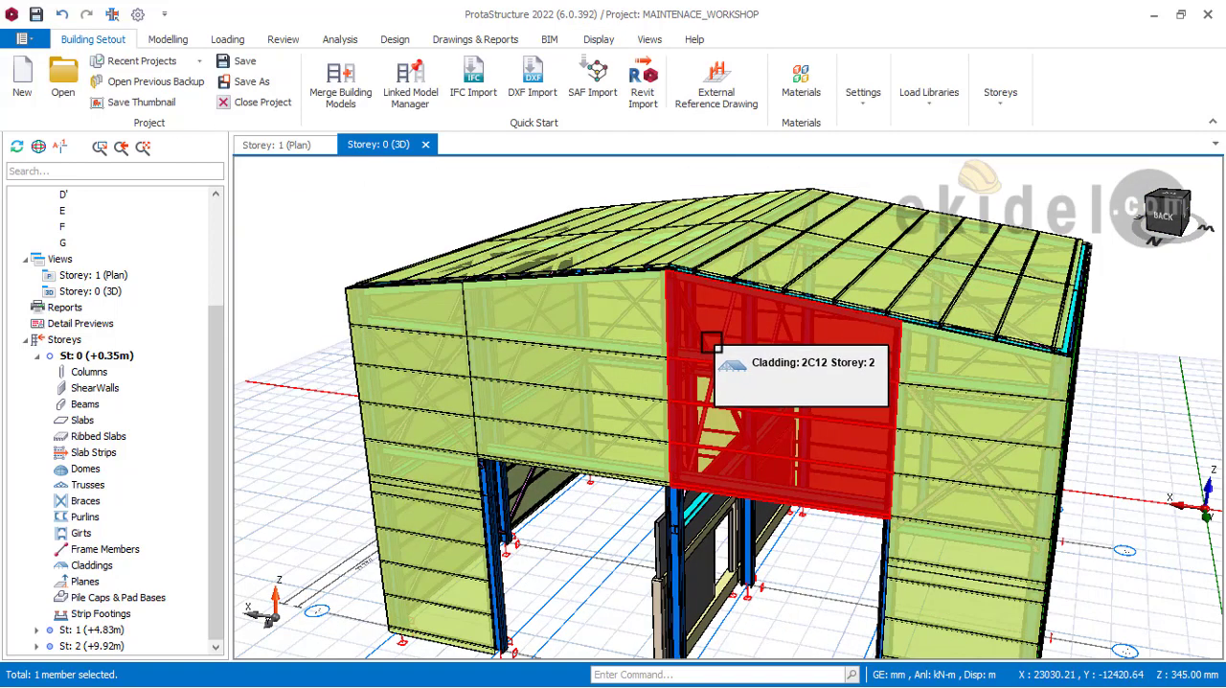
middle_click_drag(712, 342, 687, 259)
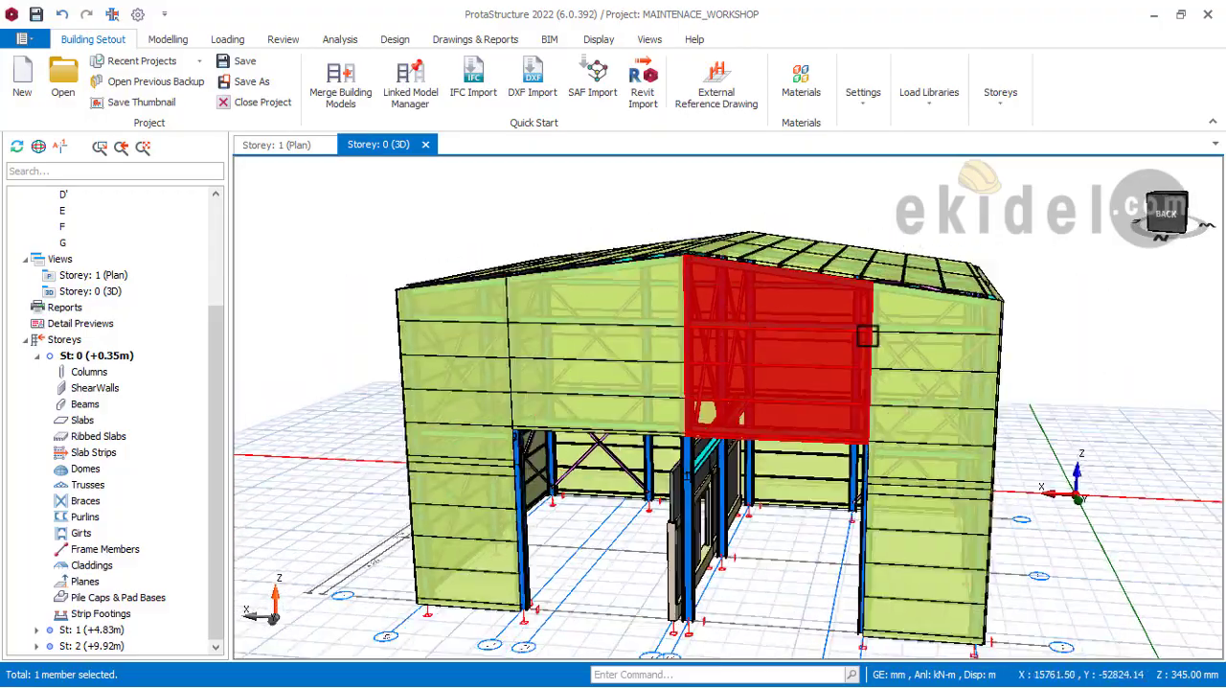
middle_click_drag(589, 292, 848, 468)
middle_click_drag(815, 386, 656, 330)
scroll(746, 228, "up", 3)
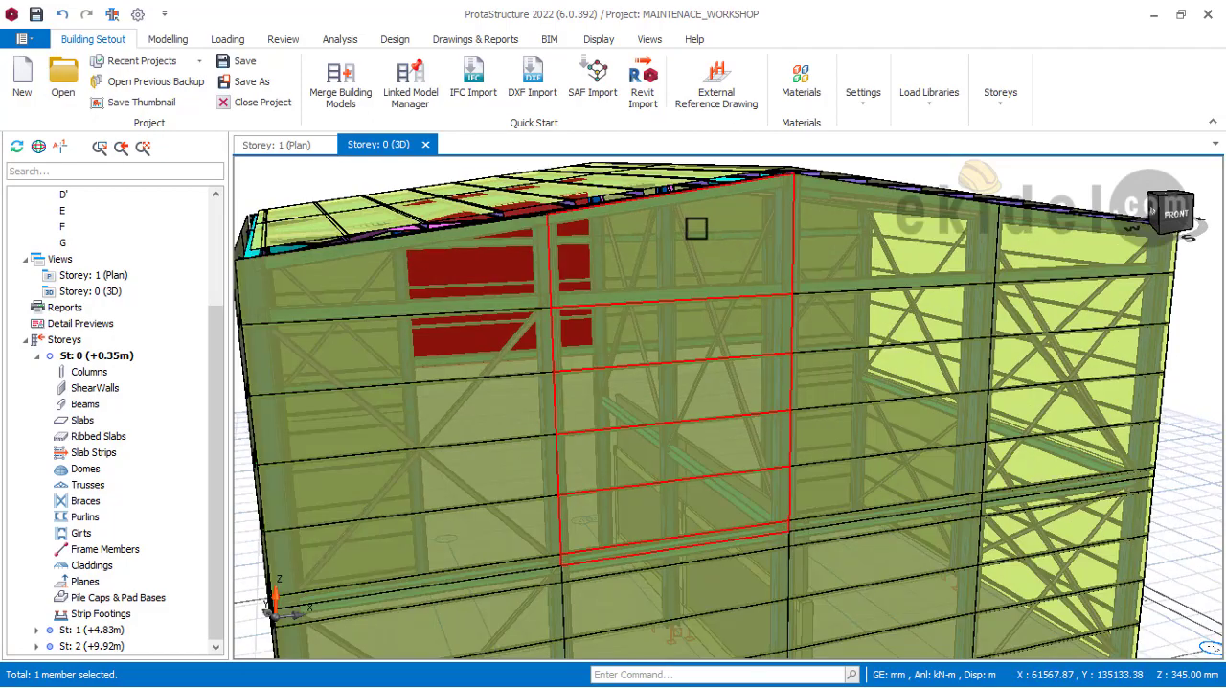
scroll(697, 228, "down", 3)
middle_click_drag(697, 228, 686, 295)
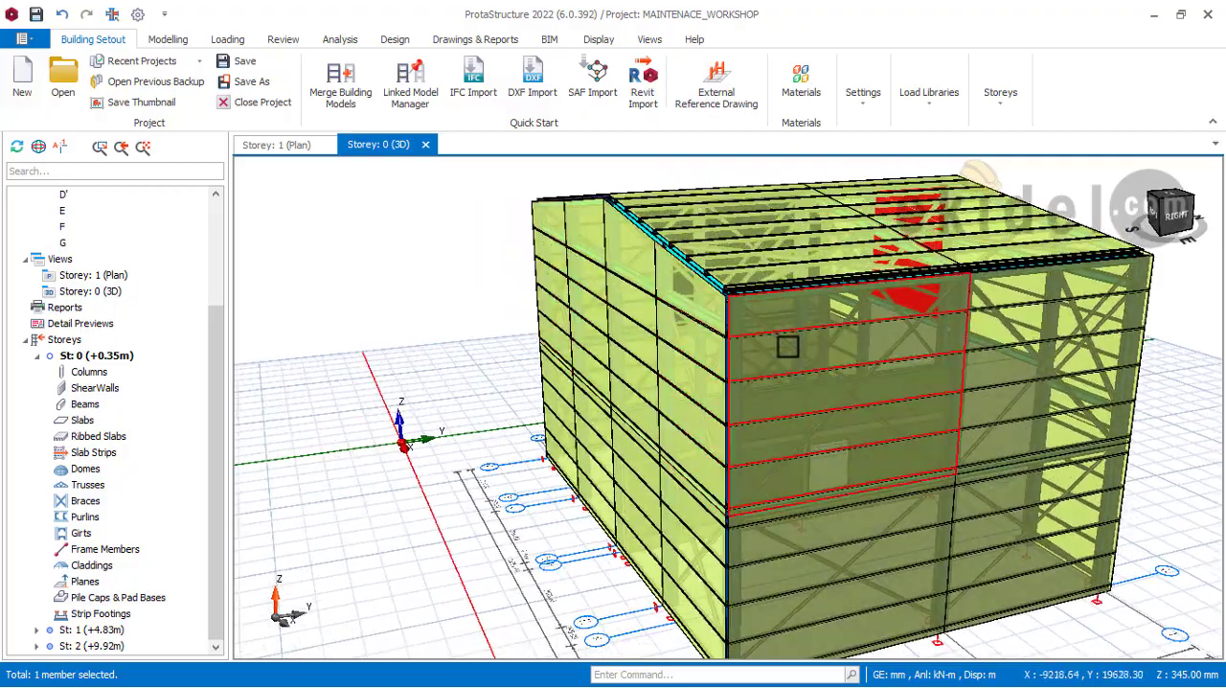
mouse_move(783, 345)
middle_mouse_down()
mouse_move(739, 425)
mouse_move(751, 361)
mouse_move(843, 364)
mouse_move(741, 340)
mouse_move(783, 342)
mouse_move(777, 326)
middle_mouse_up()
scroll(751, 361, "up", 2)
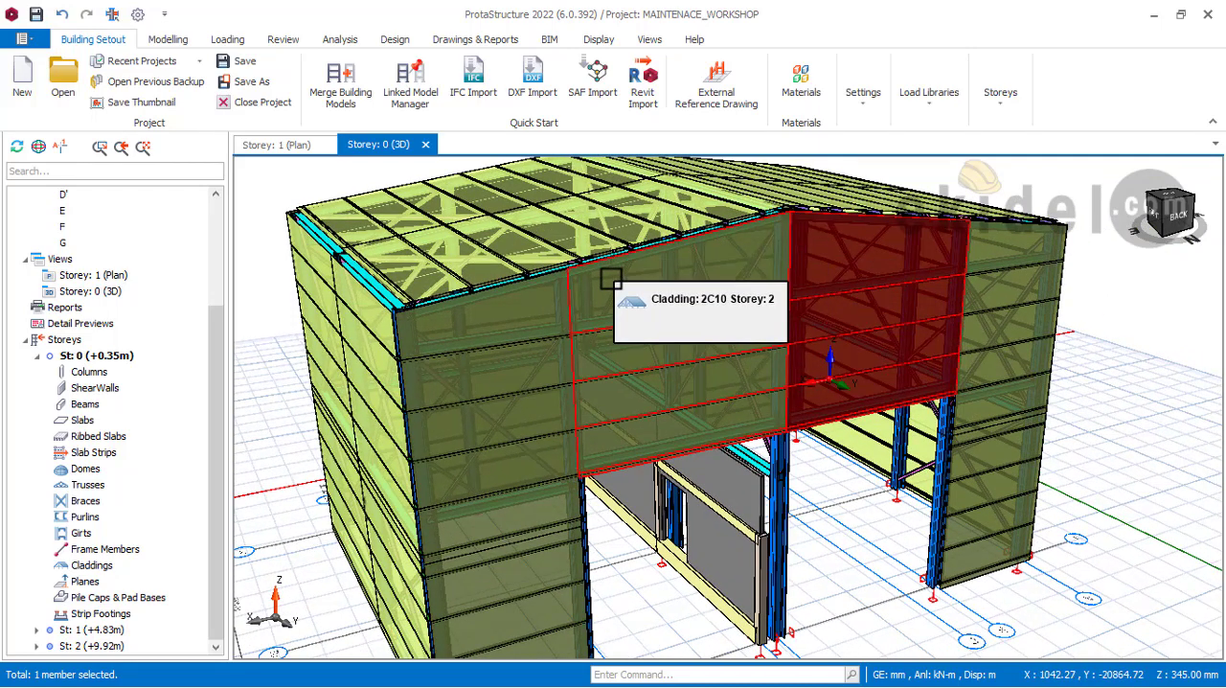
middle_click_drag(657, 342, 679, 311)
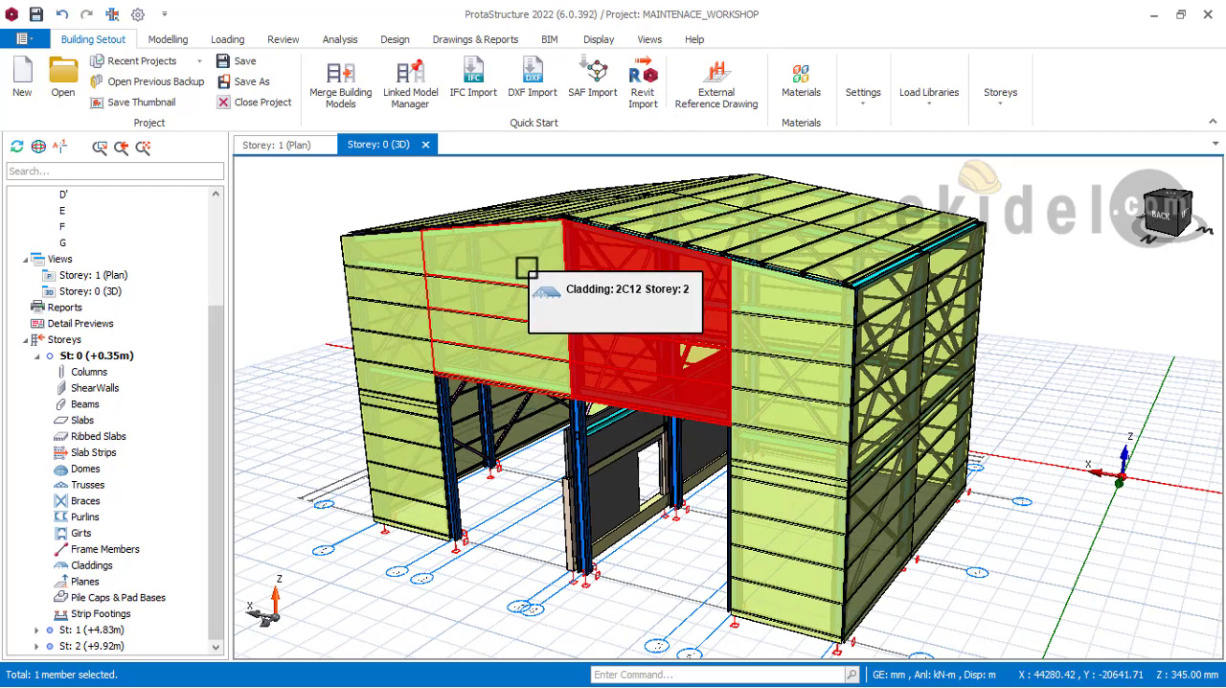
key("Delete")
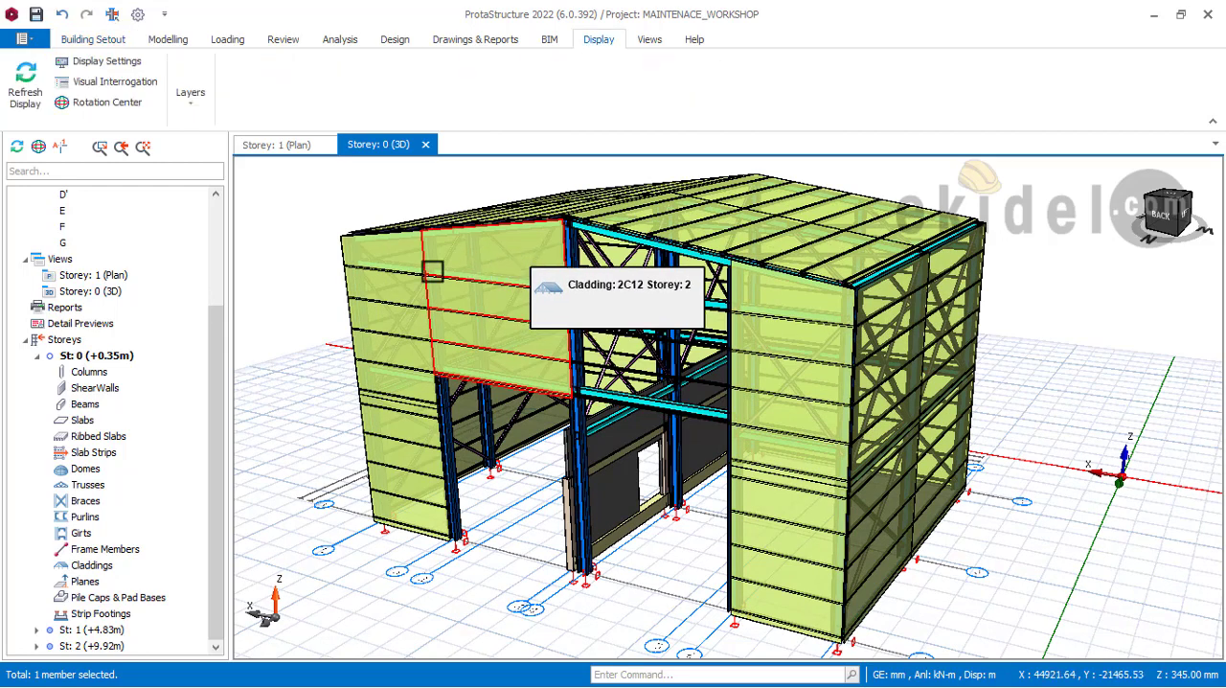
key("Delete")
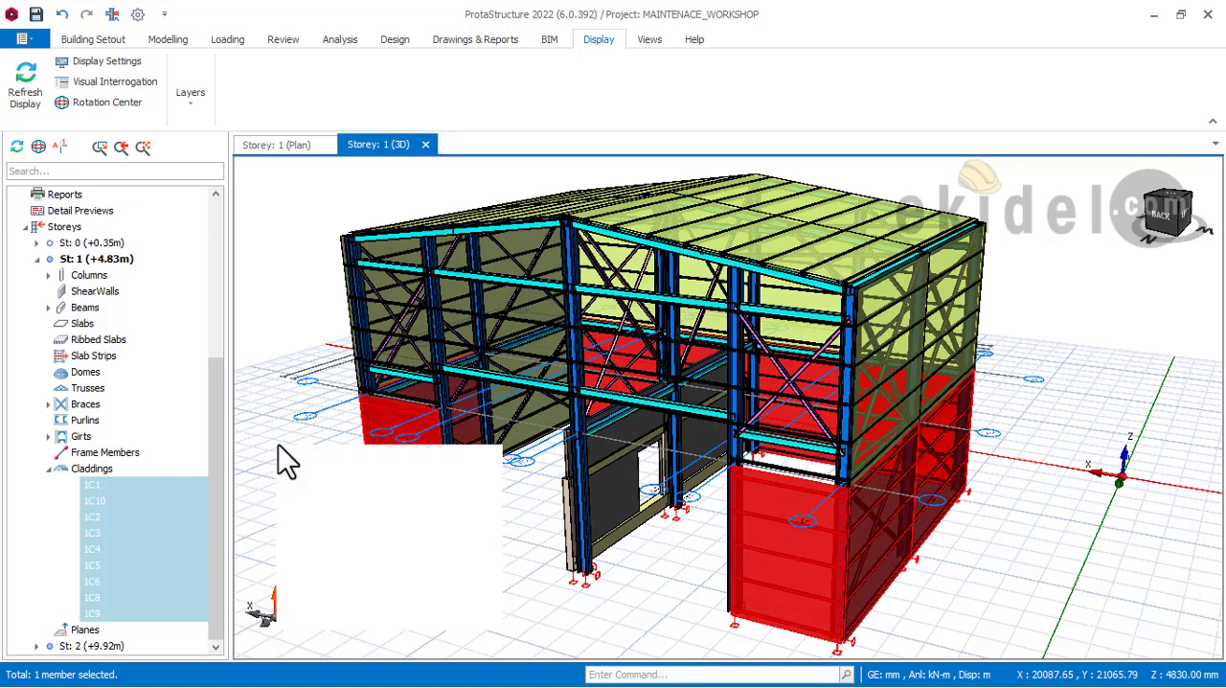
Step: Delete all selected storey 1 claddings, 1C1 through 1C9 in the list, with the member filter limited to Claddings
left_click(337, 573)
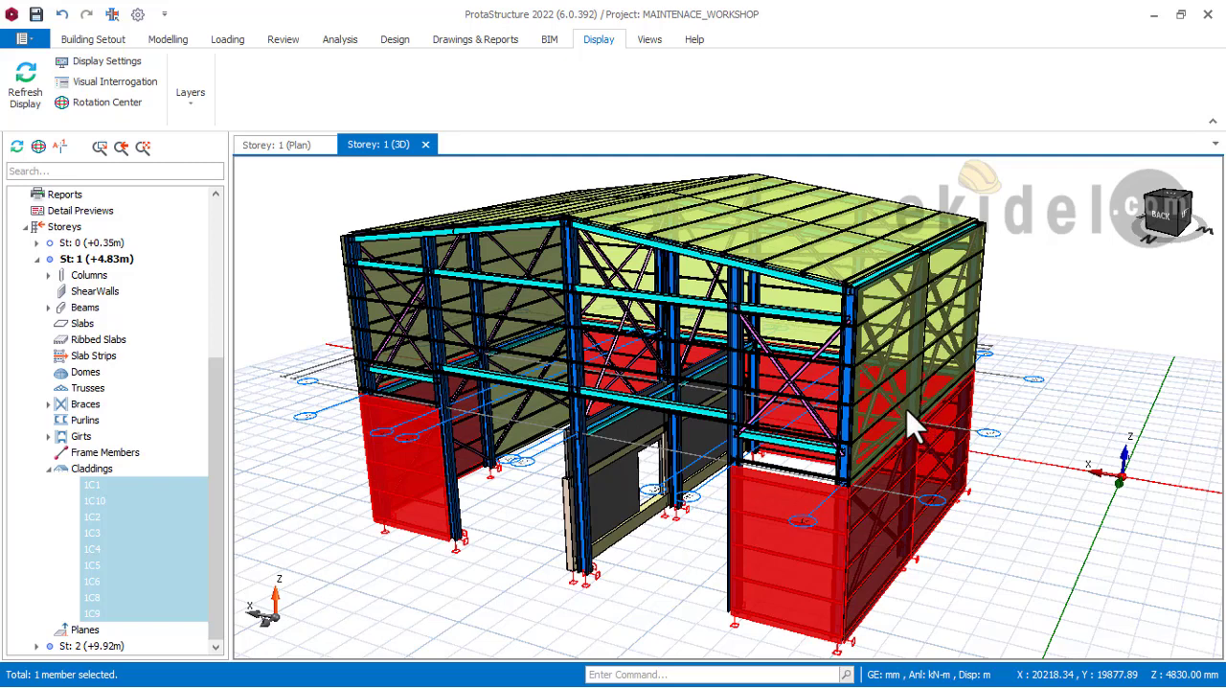
key("Delete")
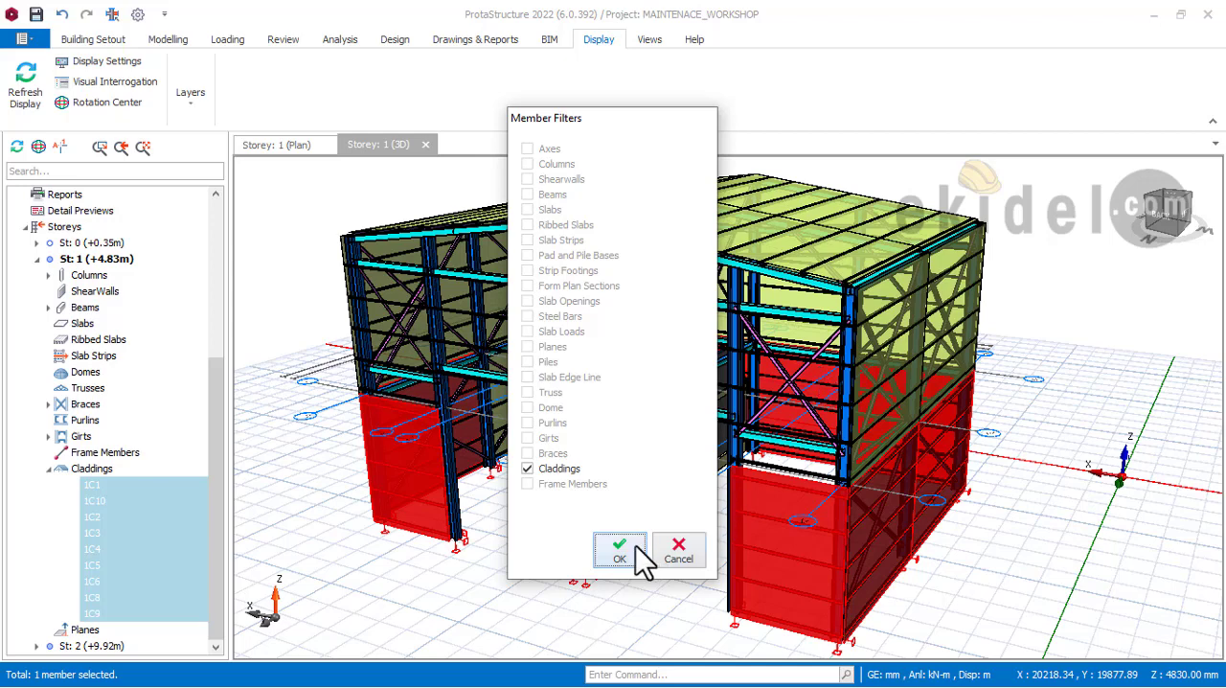
key("Return")
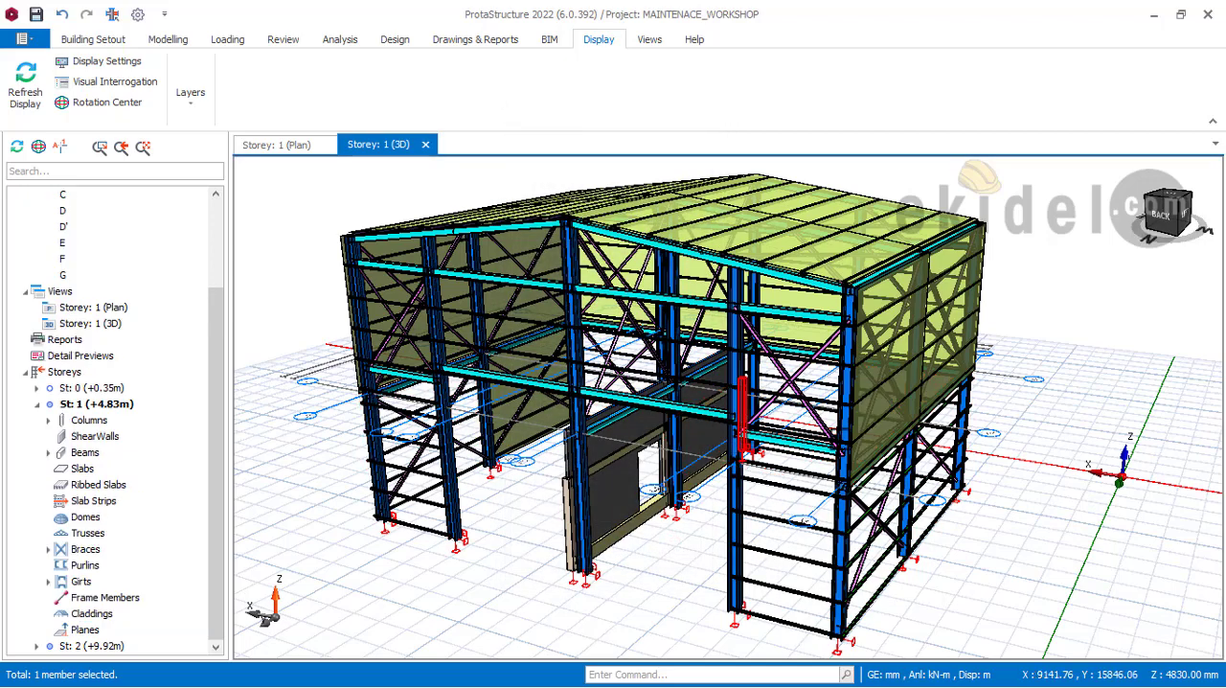
Step: Make storey 2 (+9.92m) the active storey in the 3D view
double_click(92, 646)
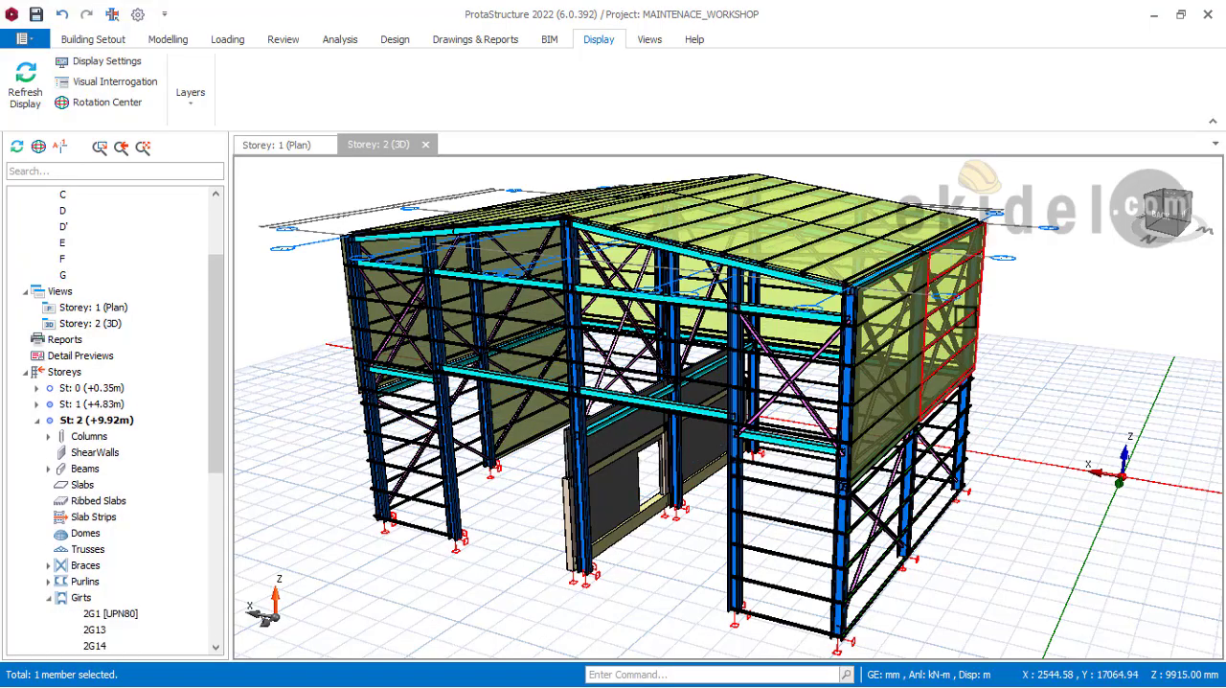
middle_click_drag(838, 328, 924, 334)
middle_click_drag(720, 396, 731, 425)
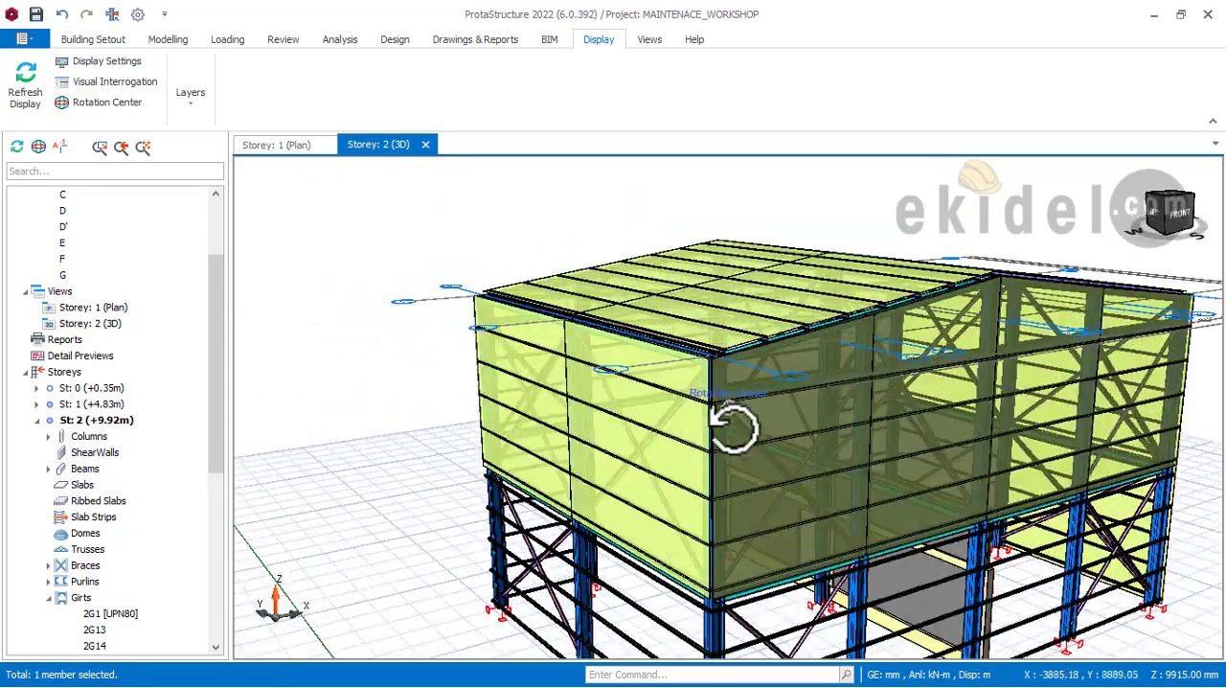
scroll(905, 407, "down", 2)
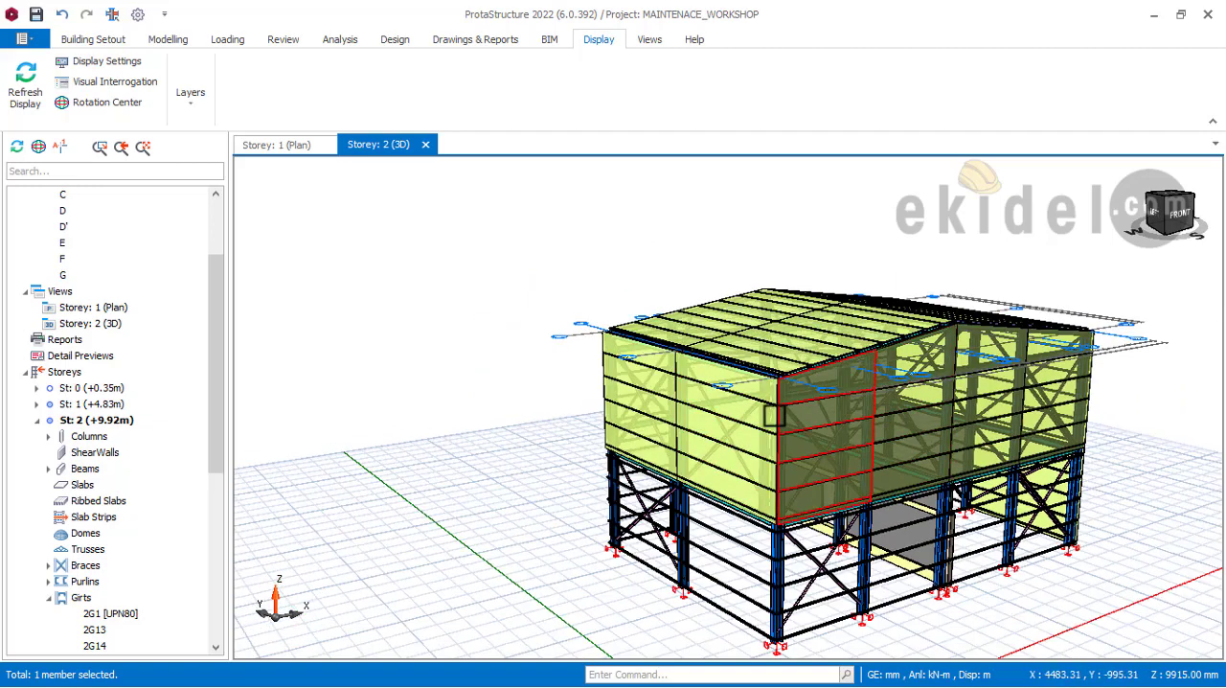
scroll(101, 450, "down", 2)
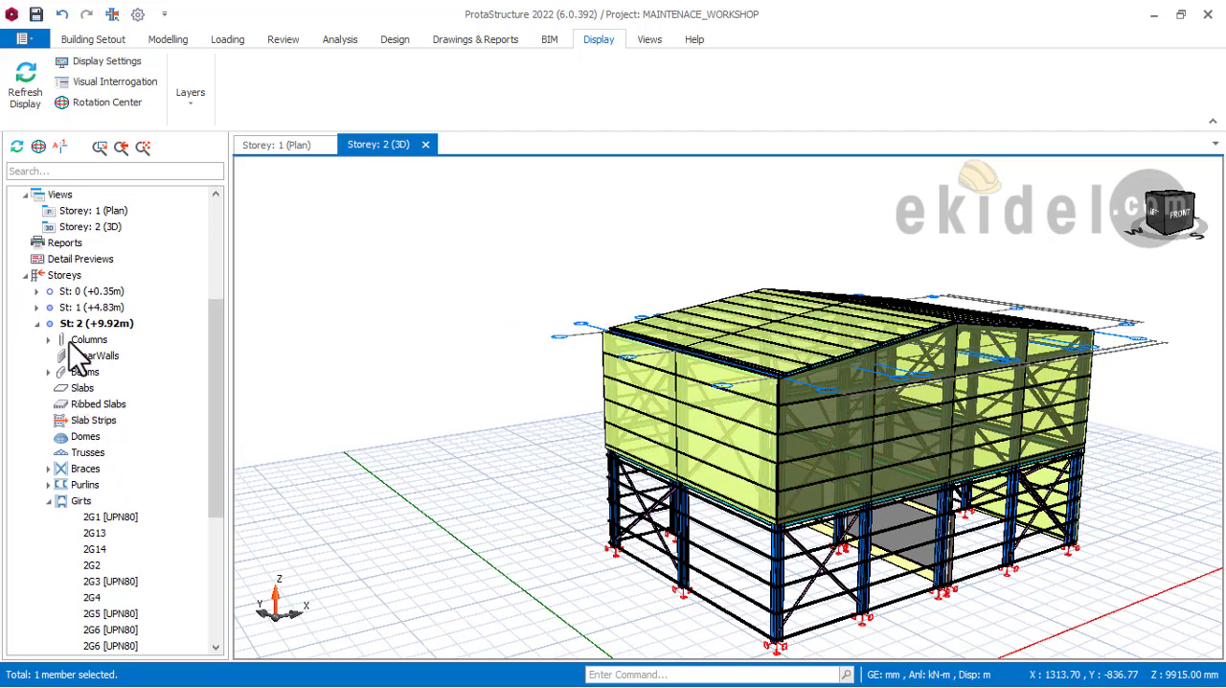
Step: Delete all listed storey 2 claddings, 2C1 through 2C6 in the list, with the member filter limited to Claddings
left_click(87, 325)
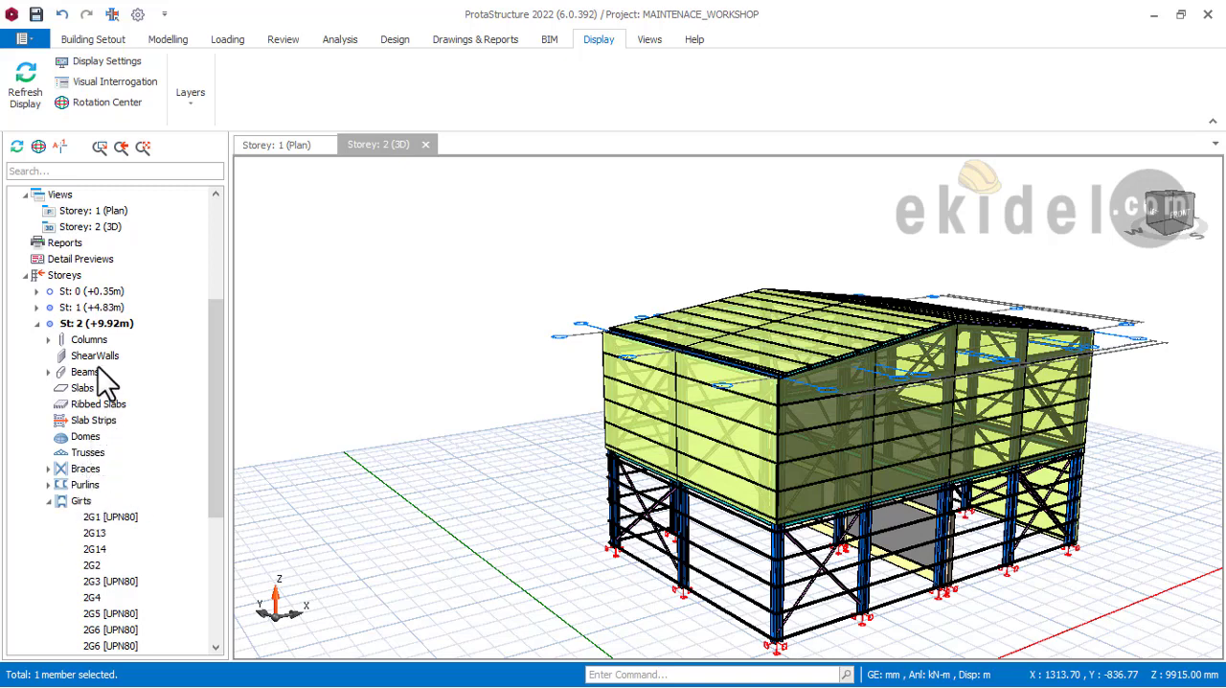
scroll(101, 508, "down", 5)
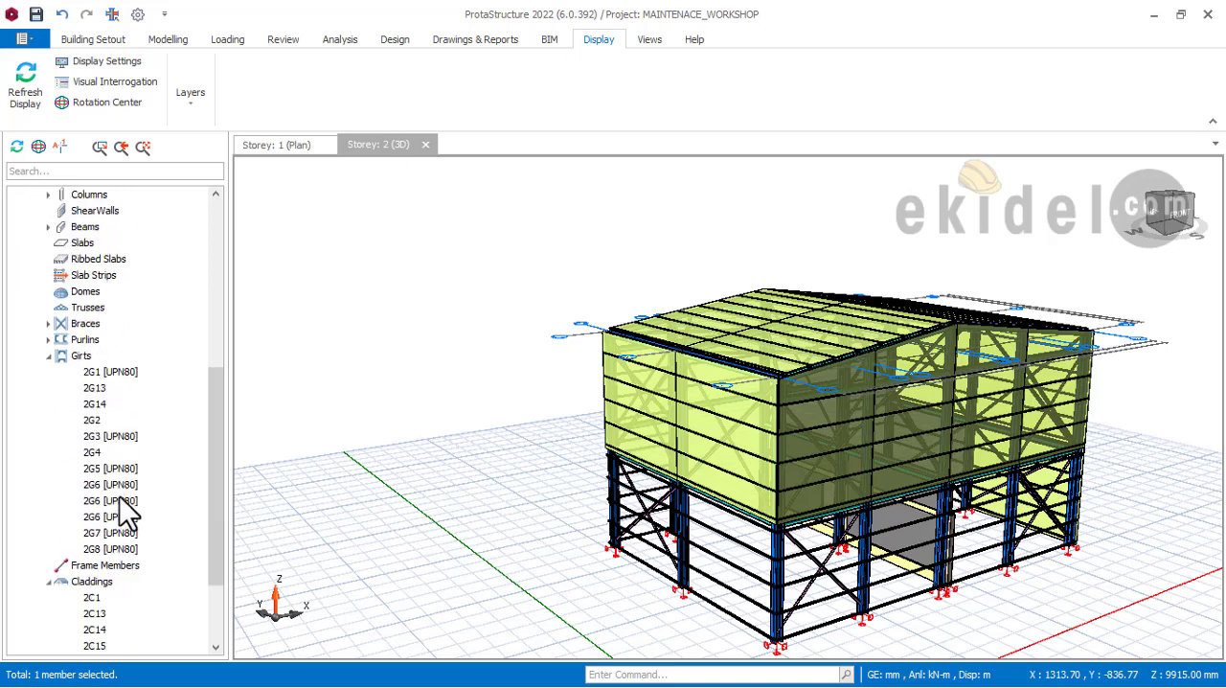
left_click(94, 501)
scroll(113, 499, "down", 1)
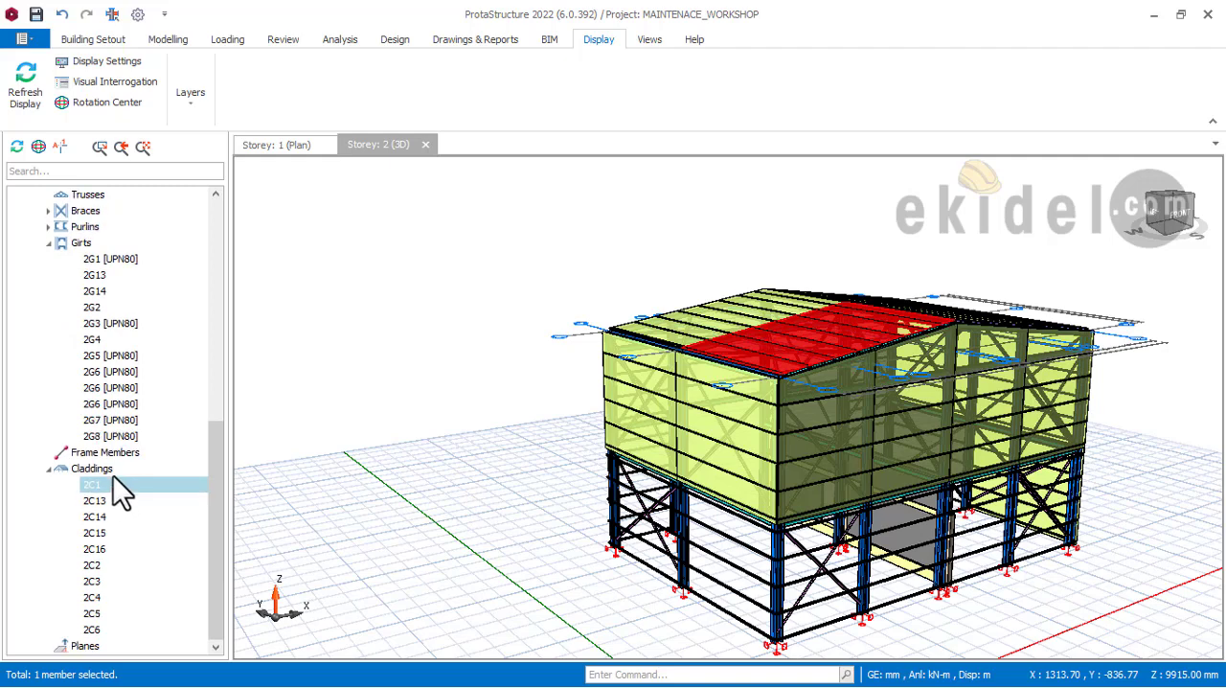
left_click(93, 630, "shift")
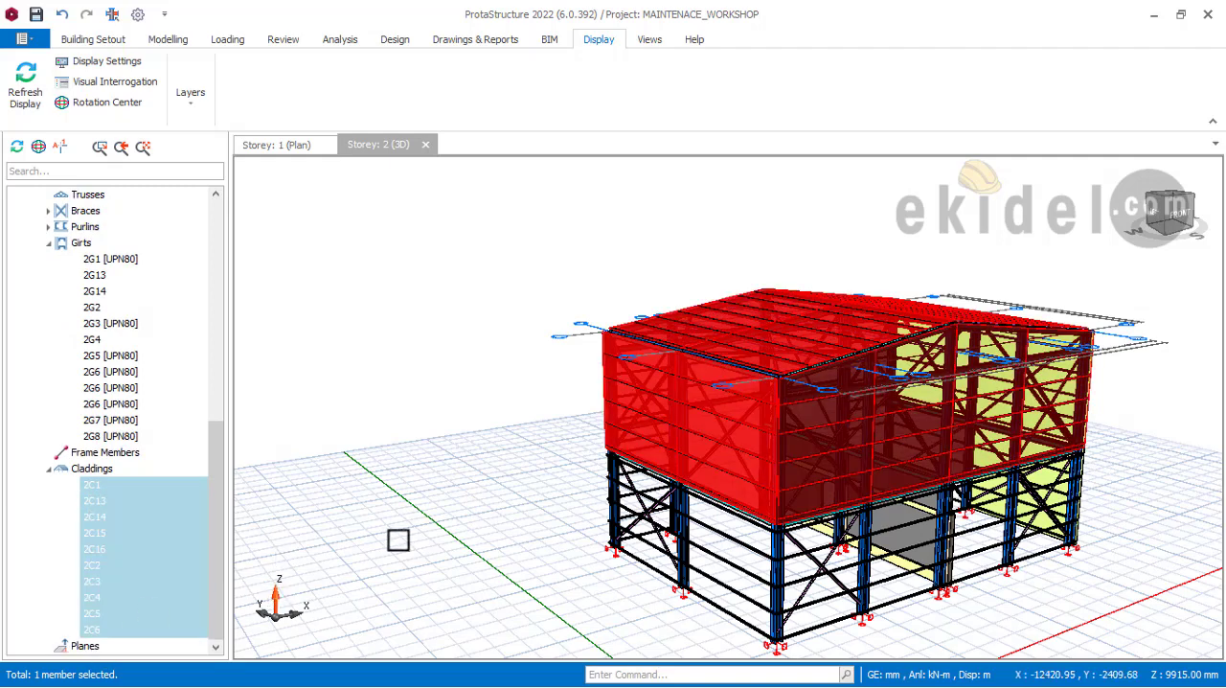
middle_click_drag(857, 442, 628, 437)
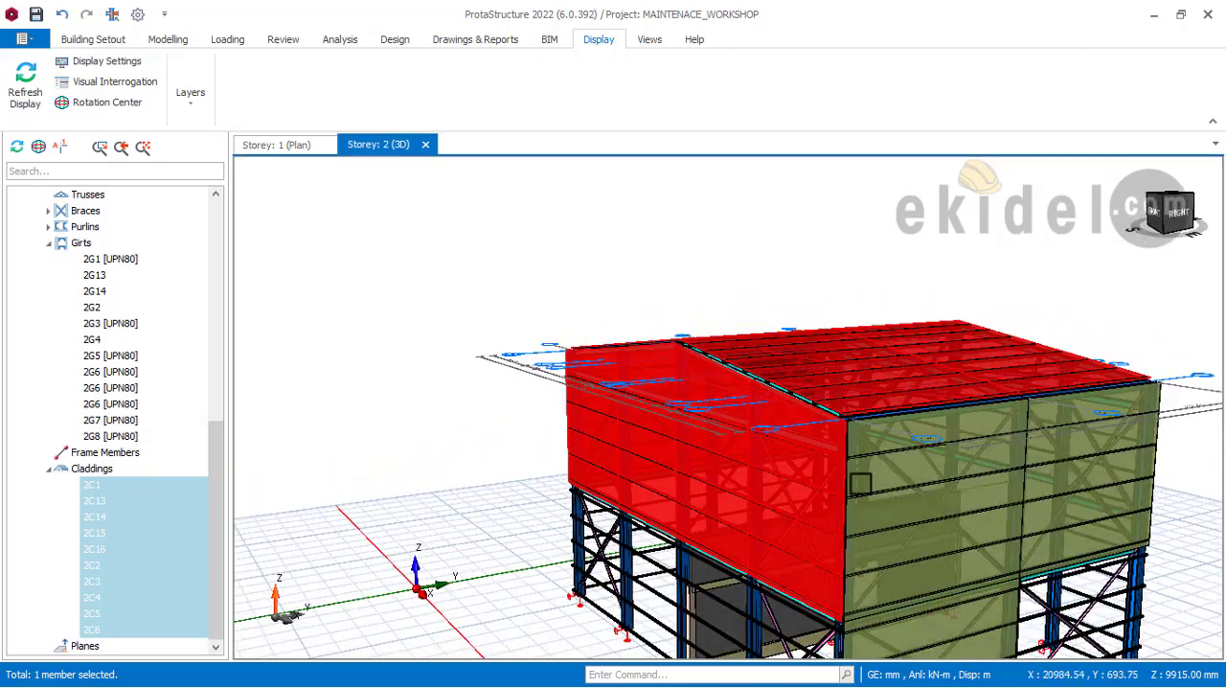
middle_click_drag(860, 467, 748, 305)
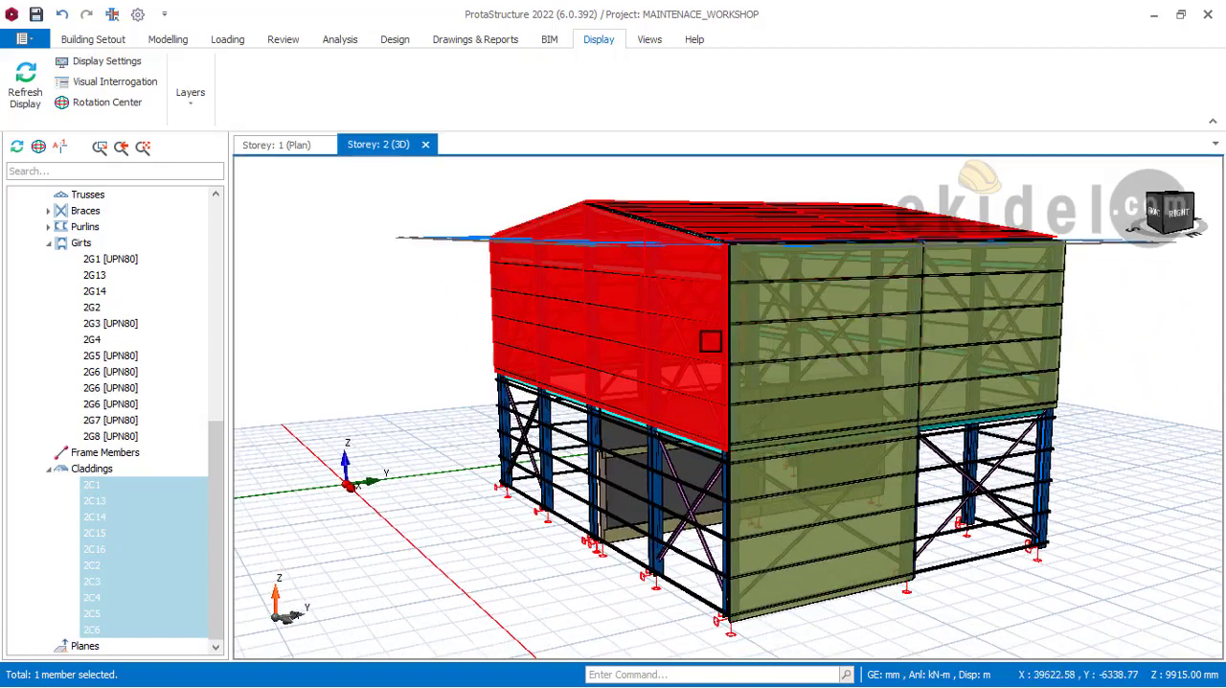
right_click(367, 236)
left_click(422, 359)
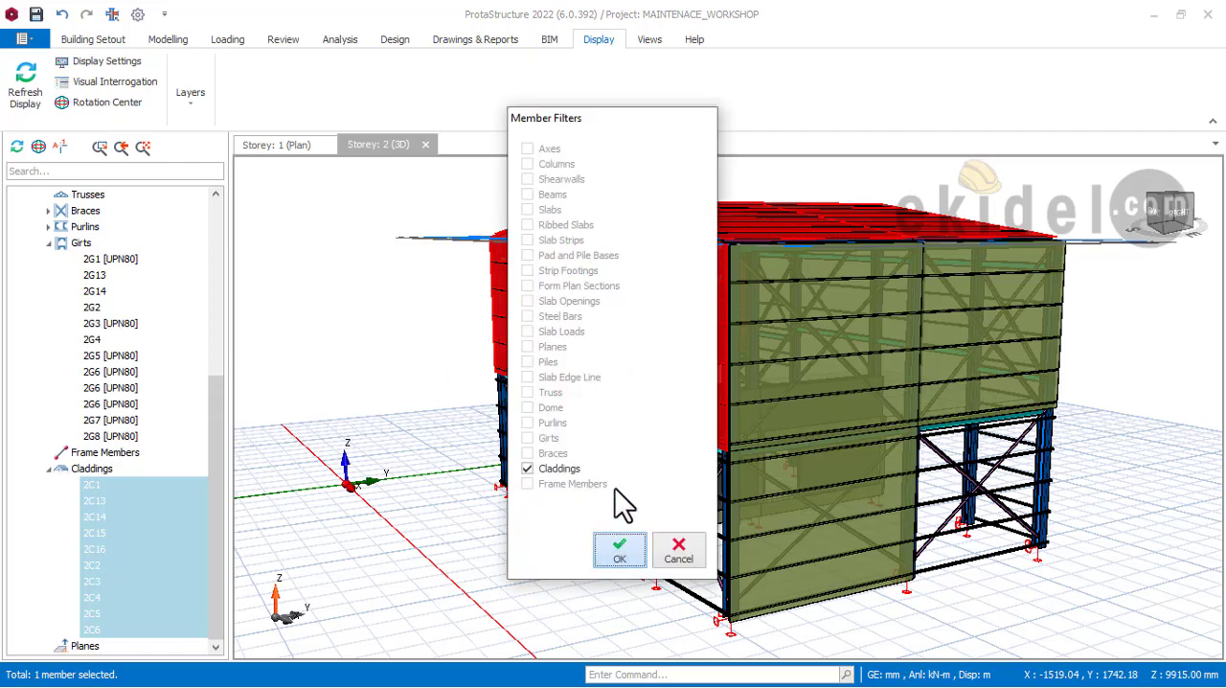
left_click(620, 550)
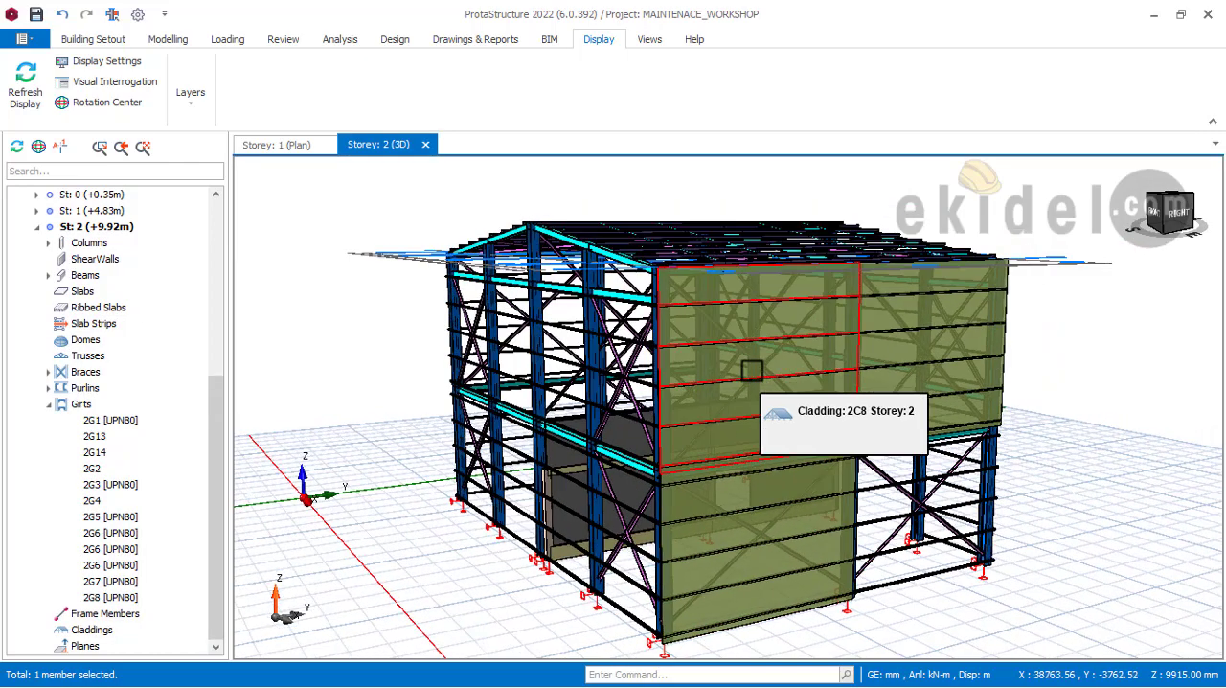
Step: Select and delete the three remaining claddings on the right side wall, two upper and one lower, with the member filter limited to Claddings
left_click(728, 347)
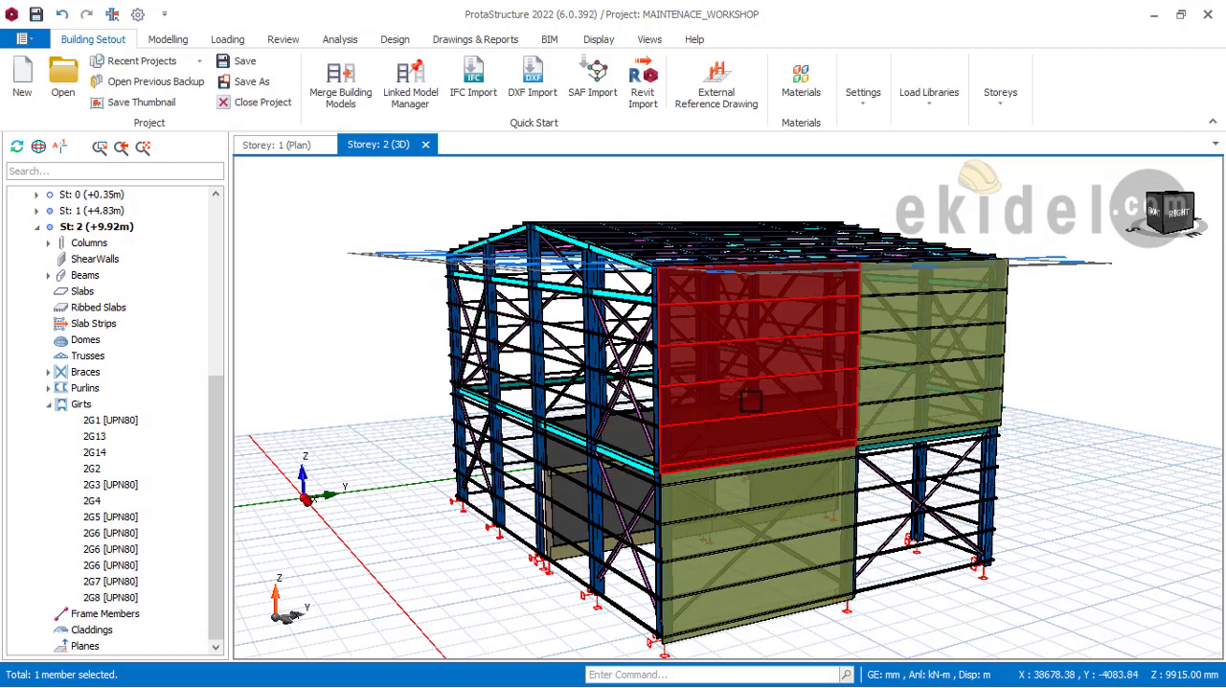
left_click(905, 318)
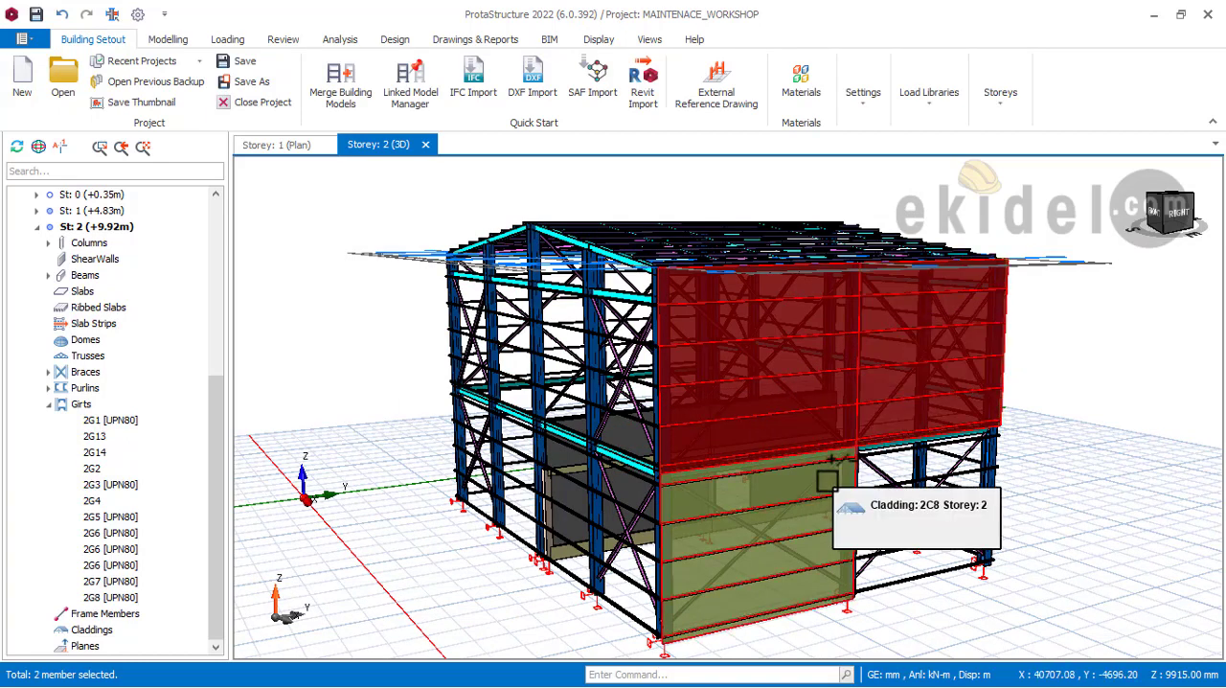
left_click(774, 489)
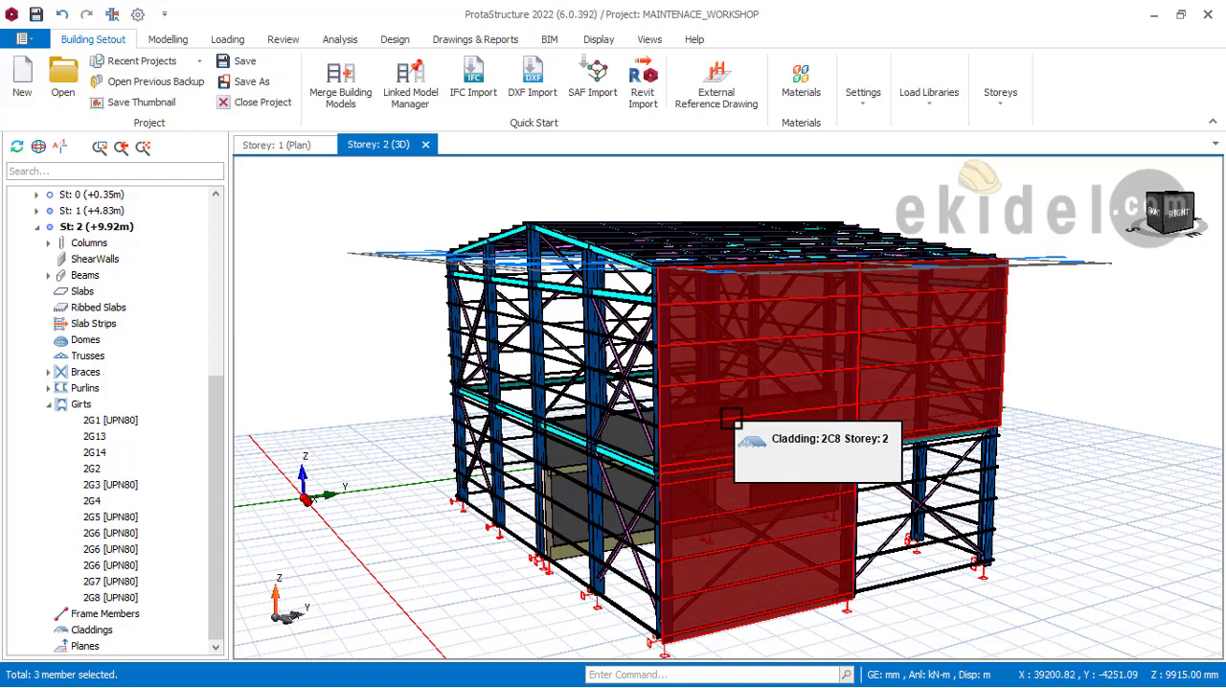
key("Delete")
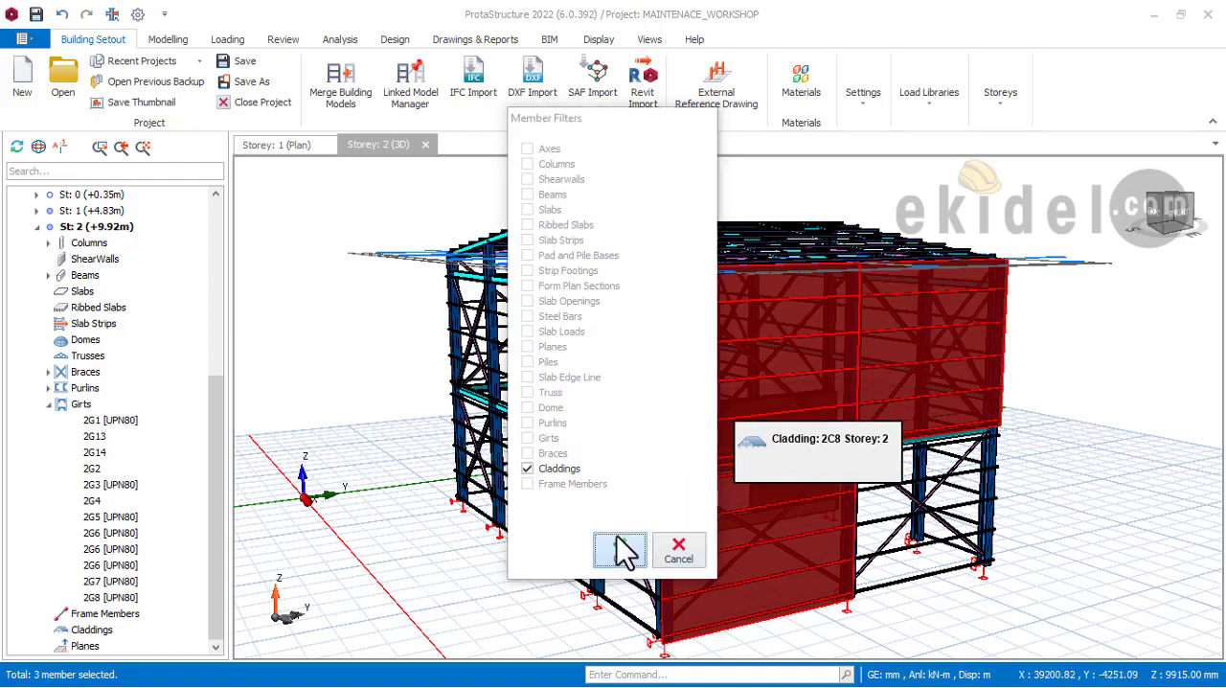
left_click(621, 553)
Step: Examine the steel frame from the right side and the back gable for any remaining claddings
scroll(884, 449, "down", 3)
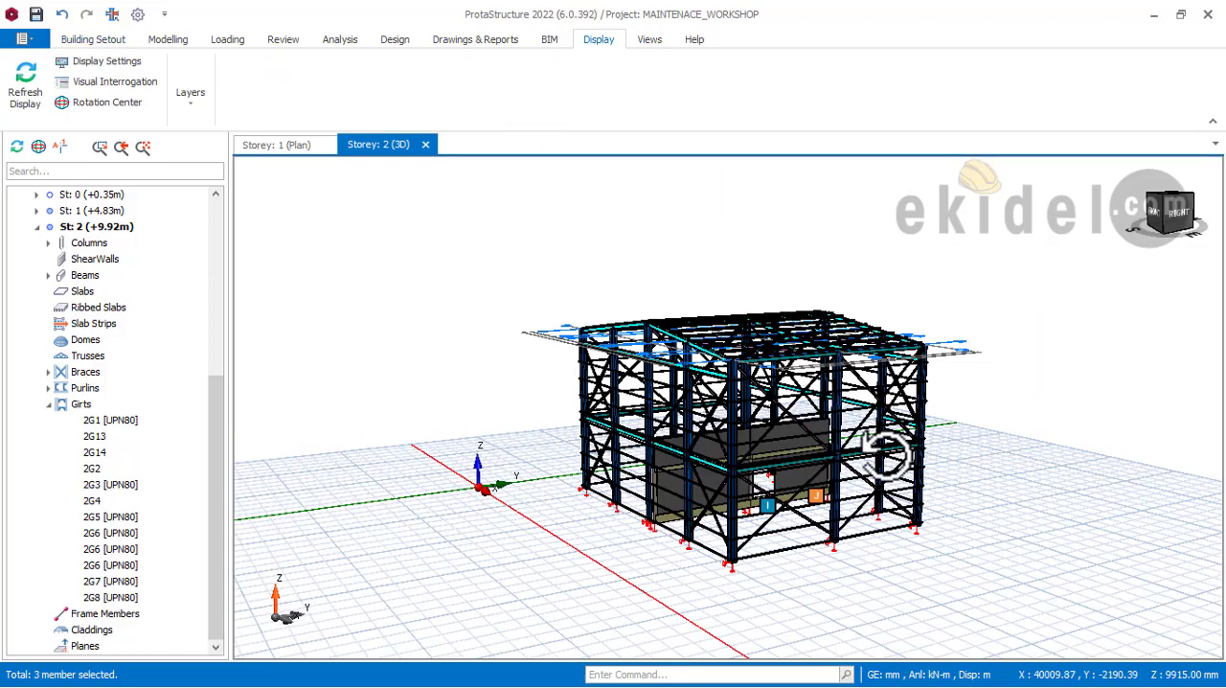
middle_click_drag(884, 451, 663, 469)
scroll(729, 462, "up", 1)
middle_click_drag(772, 489, 718, 437)
scroll(637, 451, "up", 5)
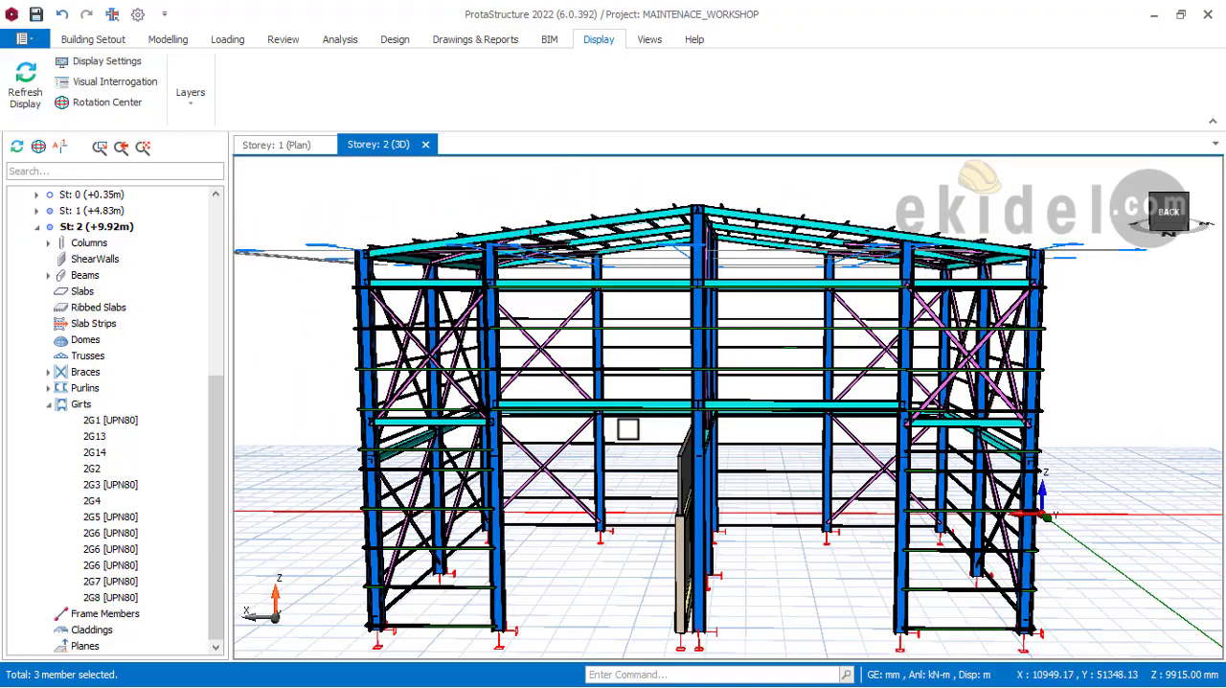
mouse_move(598, 388)
middle_mouse_down()
mouse_move(613, 399)
mouse_move(579, 396)
middle_mouse_up()
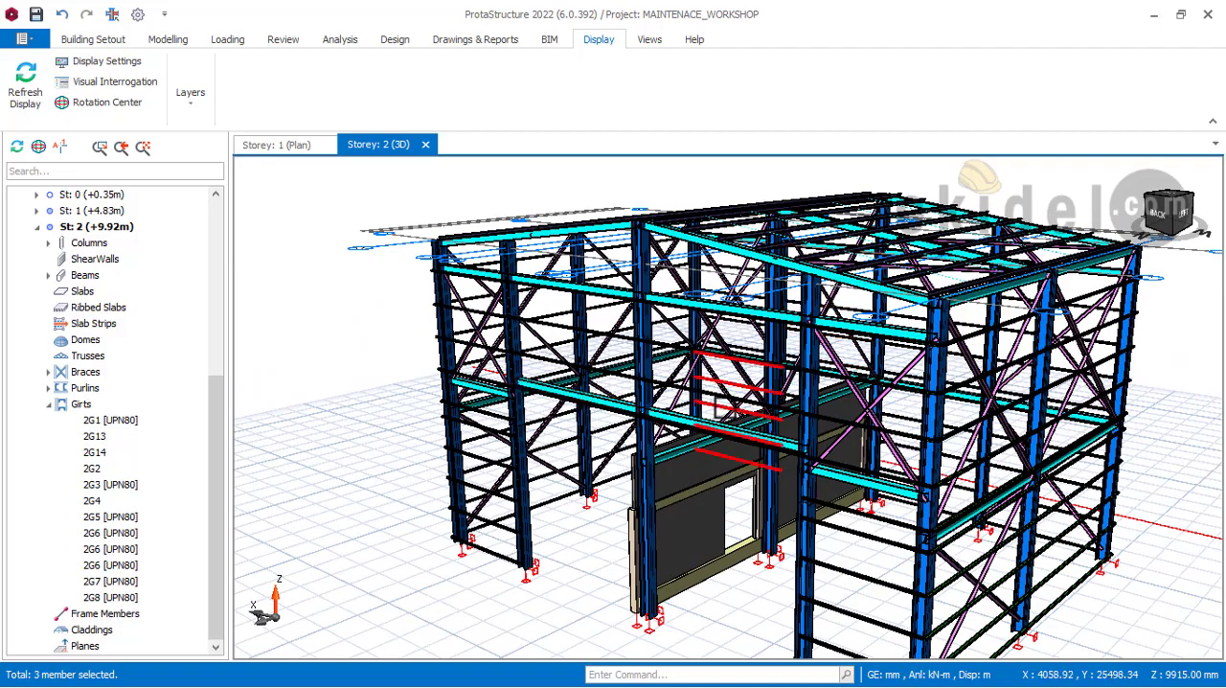
middle_click_drag(725, 409, 642, 379)
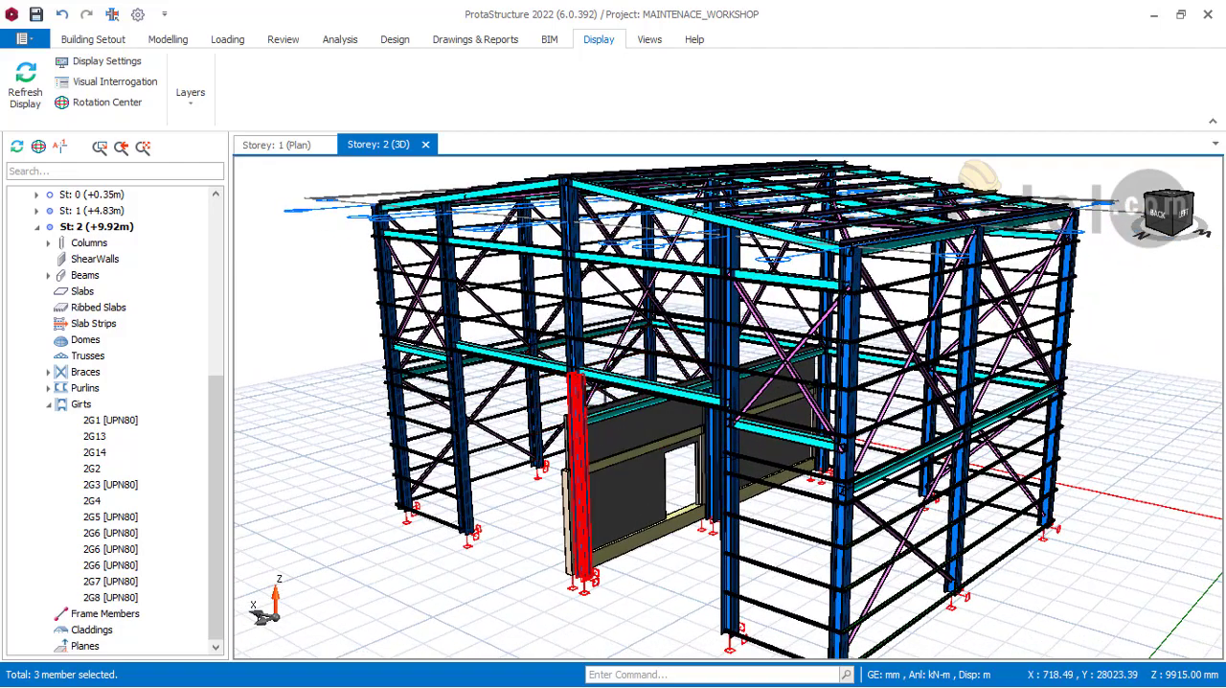
middle_click_drag(544, 356, 533, 381)
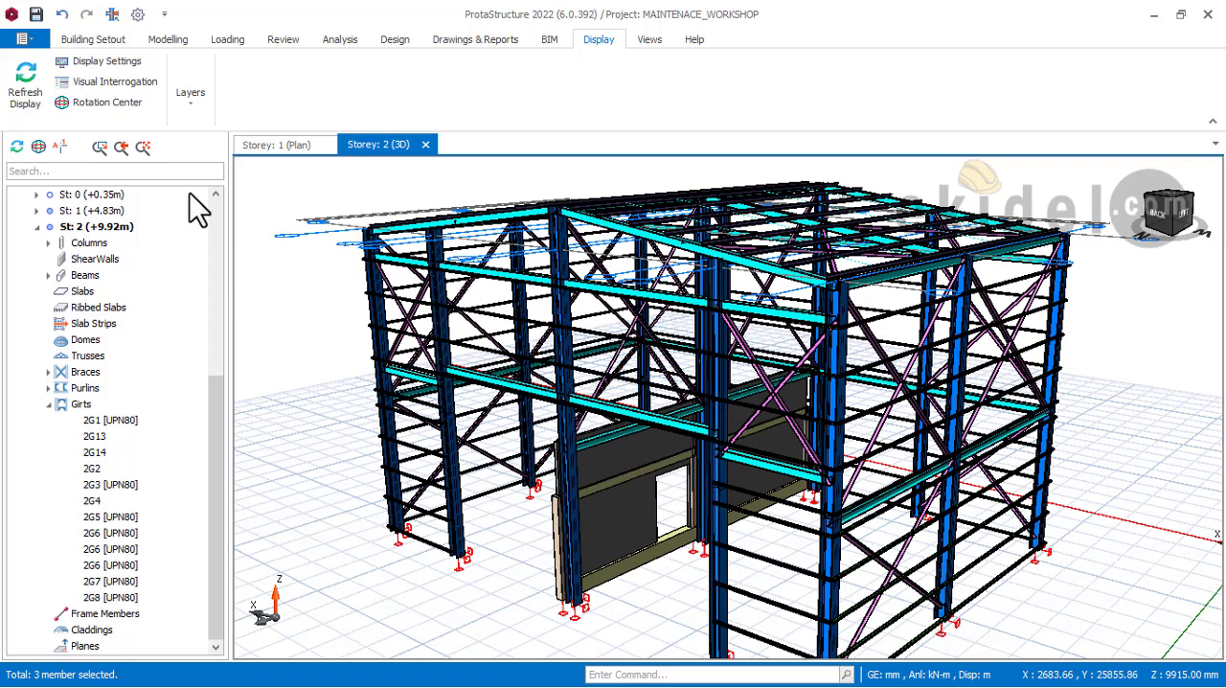
Step: Start the steel Cladding command and examine the girt groups in the lower bays of the back gable from several angles
left_click(168, 39)
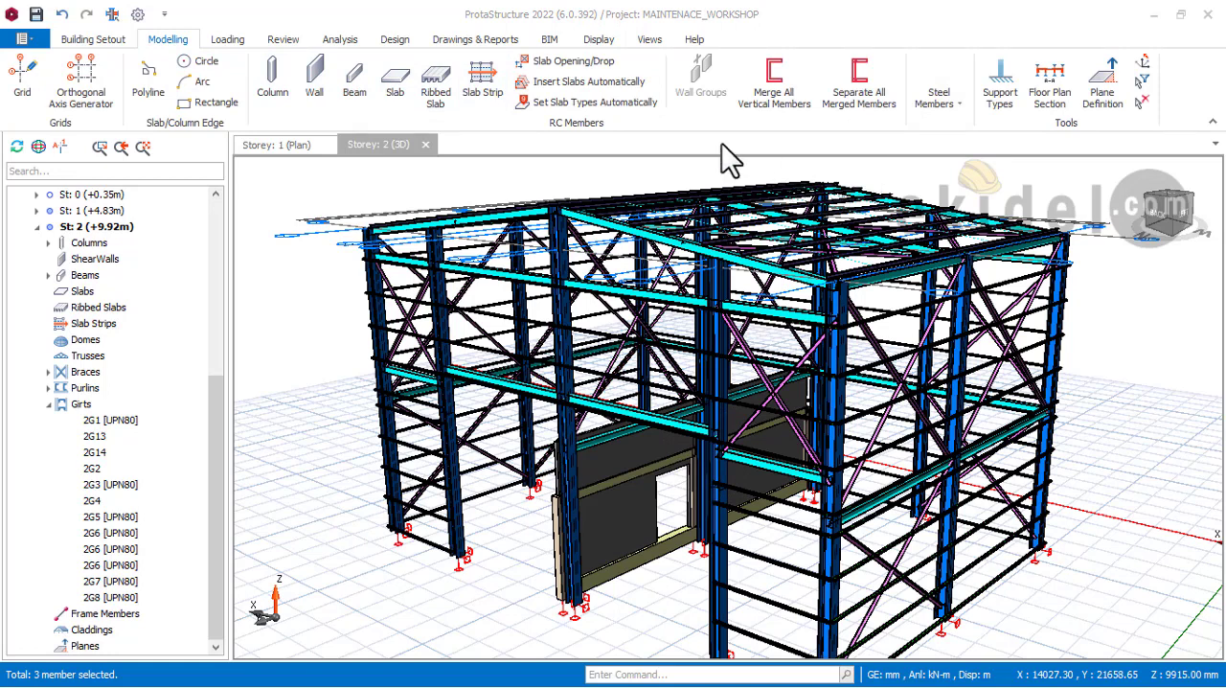
left_click(958, 102)
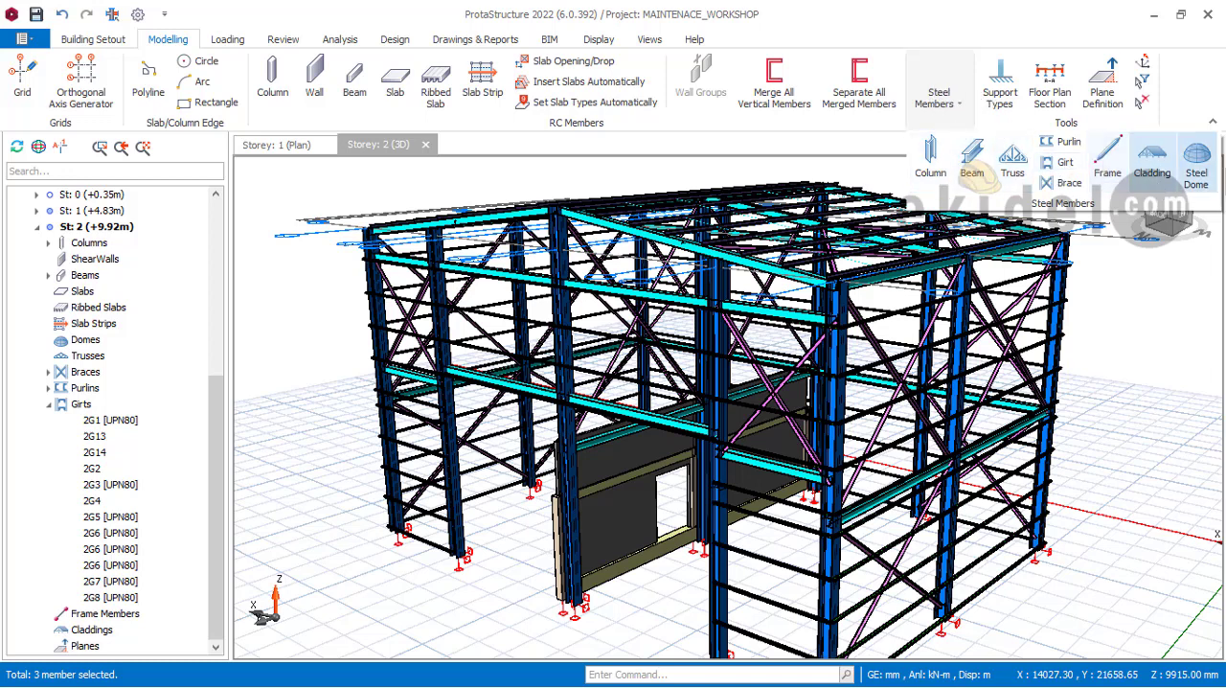
left_click(1169, 175)
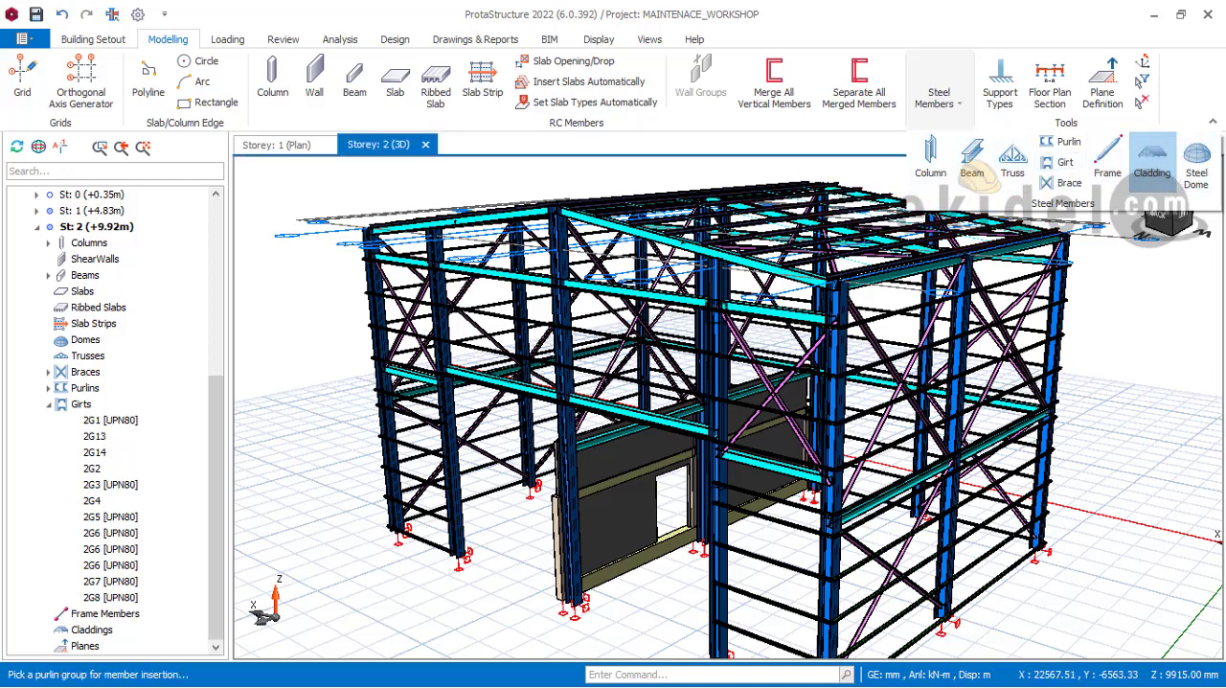
middle_click_drag(670, 355, 613, 333)
scroll(640, 374, "down", 2)
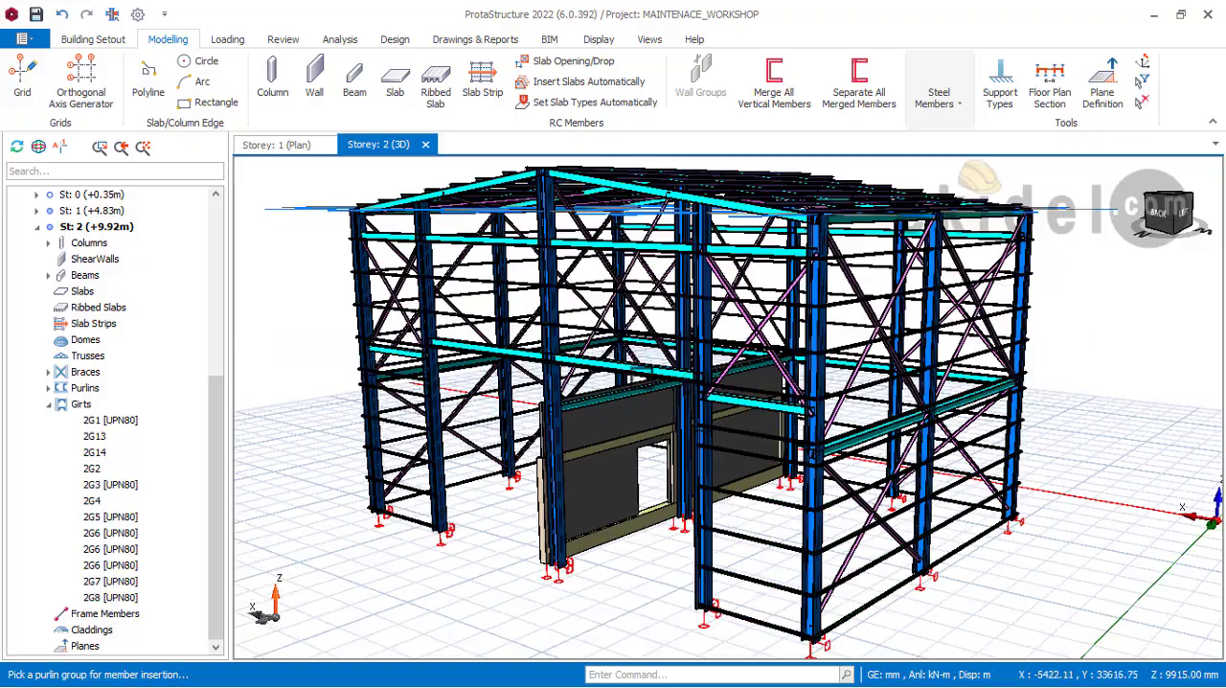
middle_click_drag(644, 381, 717, 382)
middle_click_drag(469, 541, 495, 495)
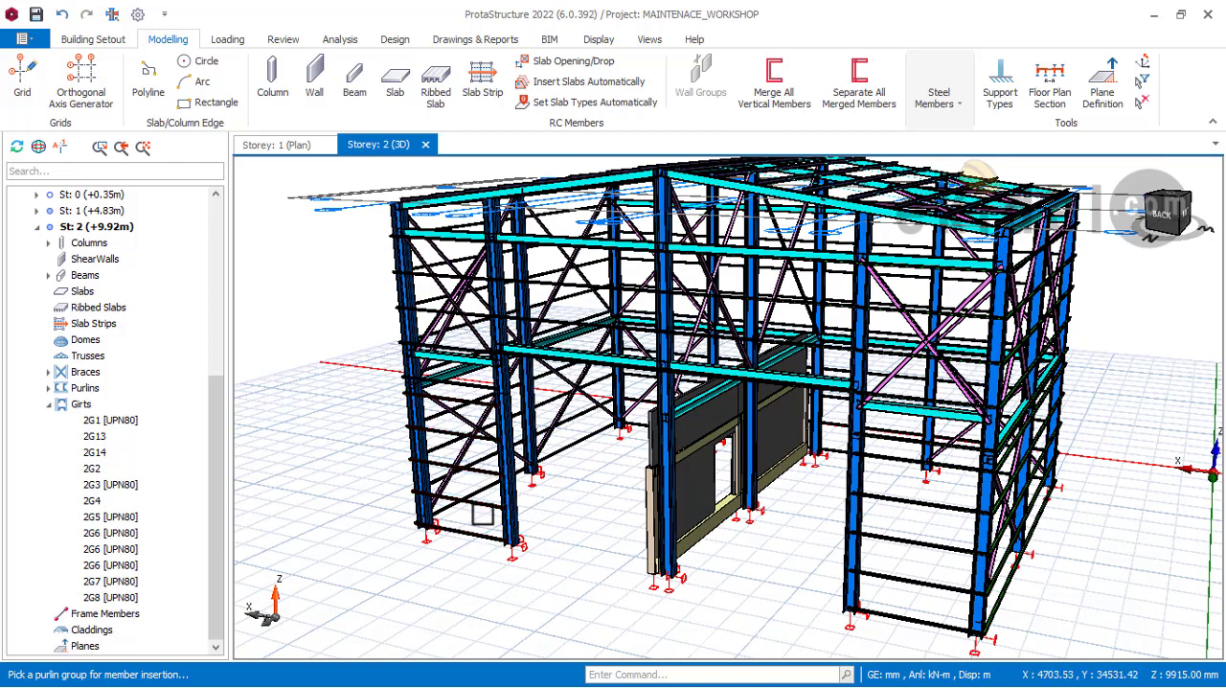
middle_click_drag(483, 515, 443, 512)
scroll(536, 502, "up", 3)
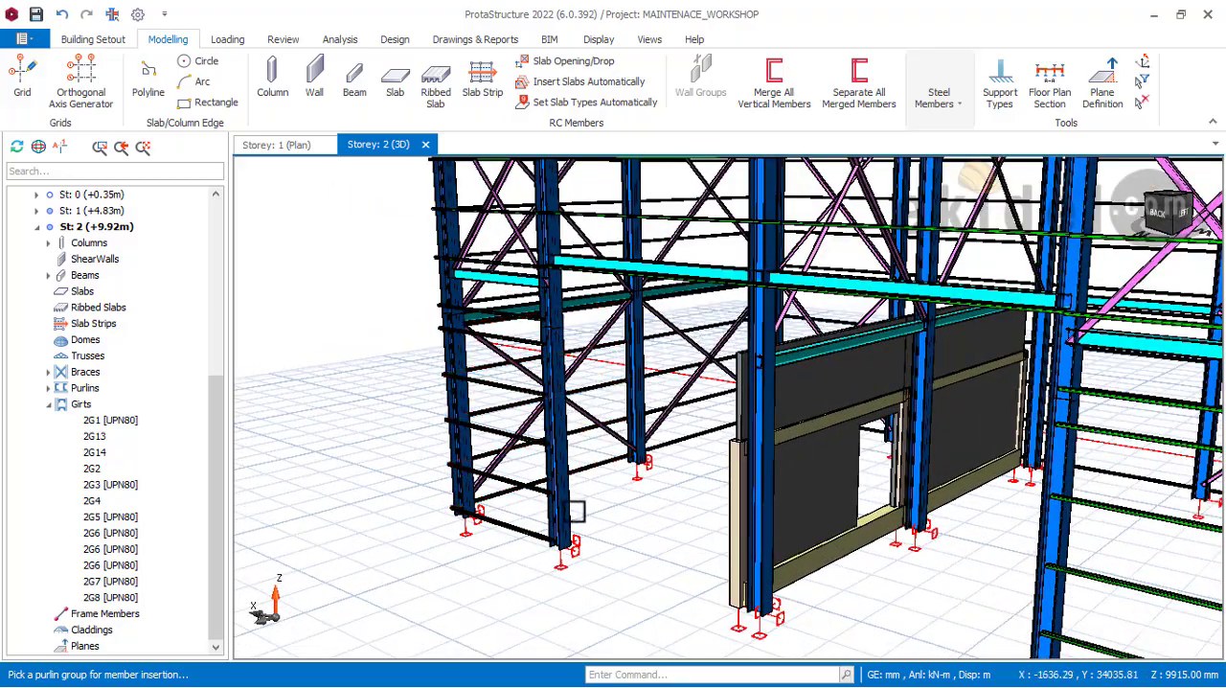
middle_click_drag(586, 510, 519, 517)
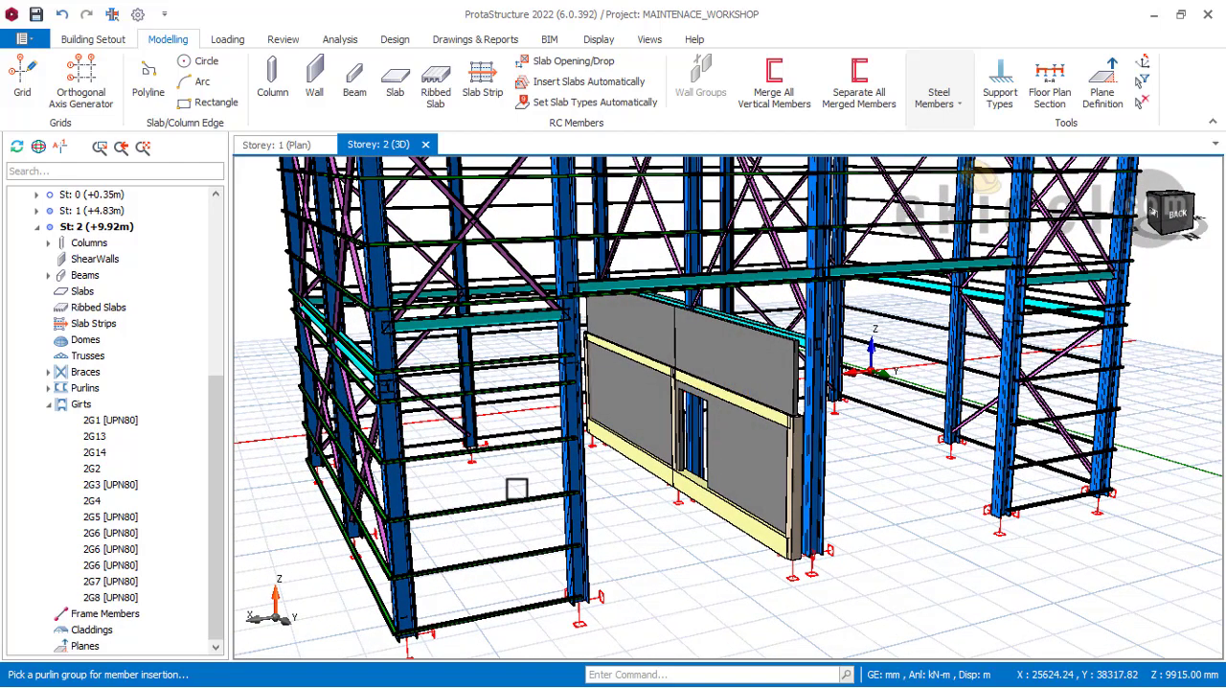
scroll(517, 489, "down", 1)
scroll(491, 476, "down", 1)
scroll(482, 470, "up", 2)
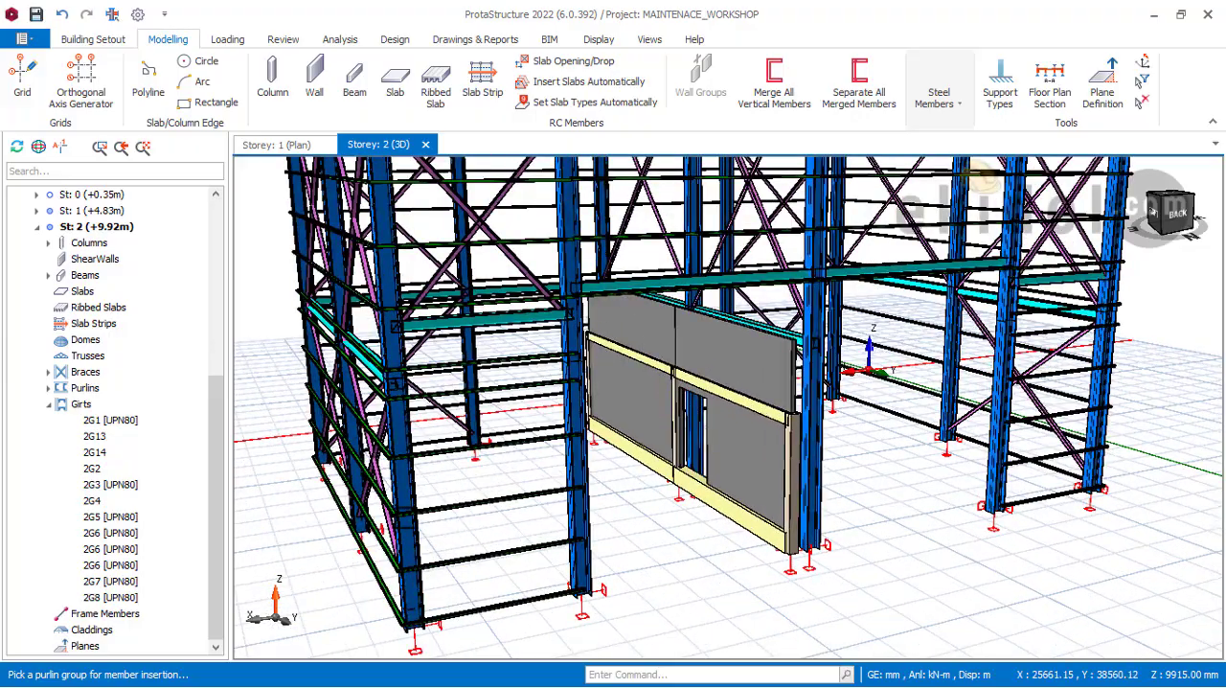
middle_click_drag(483, 489, 402, 520)
scroll(399, 434, "up", 2)
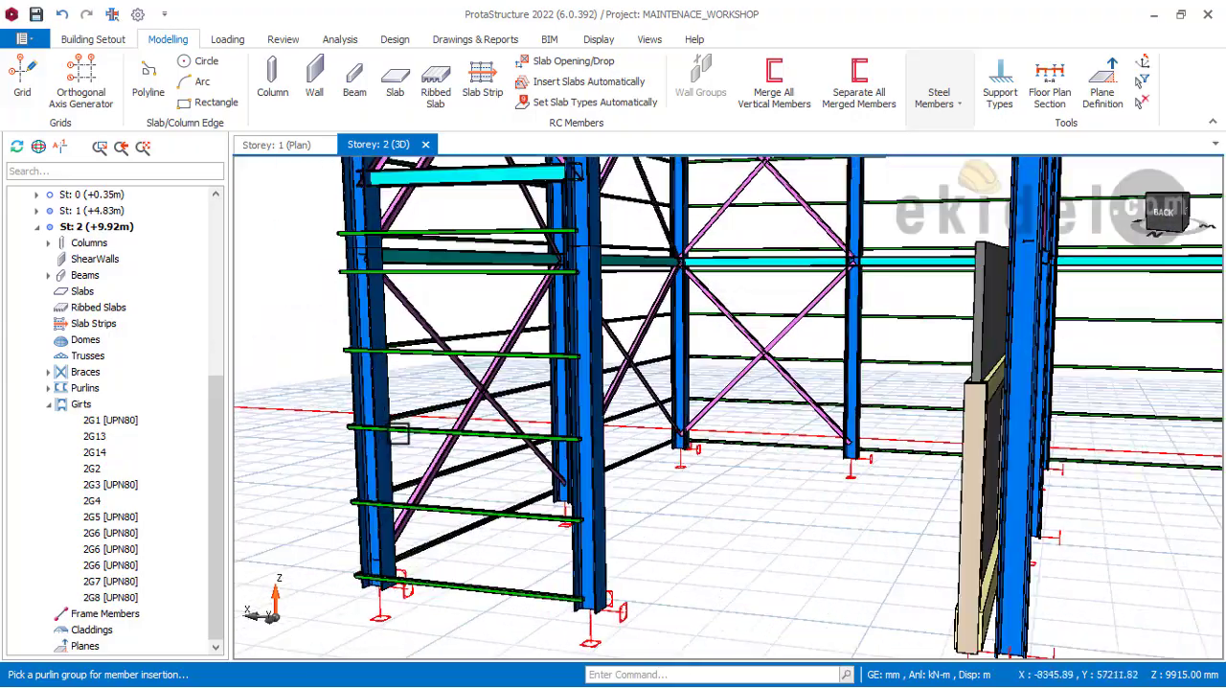
middle_click_drag(412, 450, 615, 538)
scroll(520, 514, "down", 3)
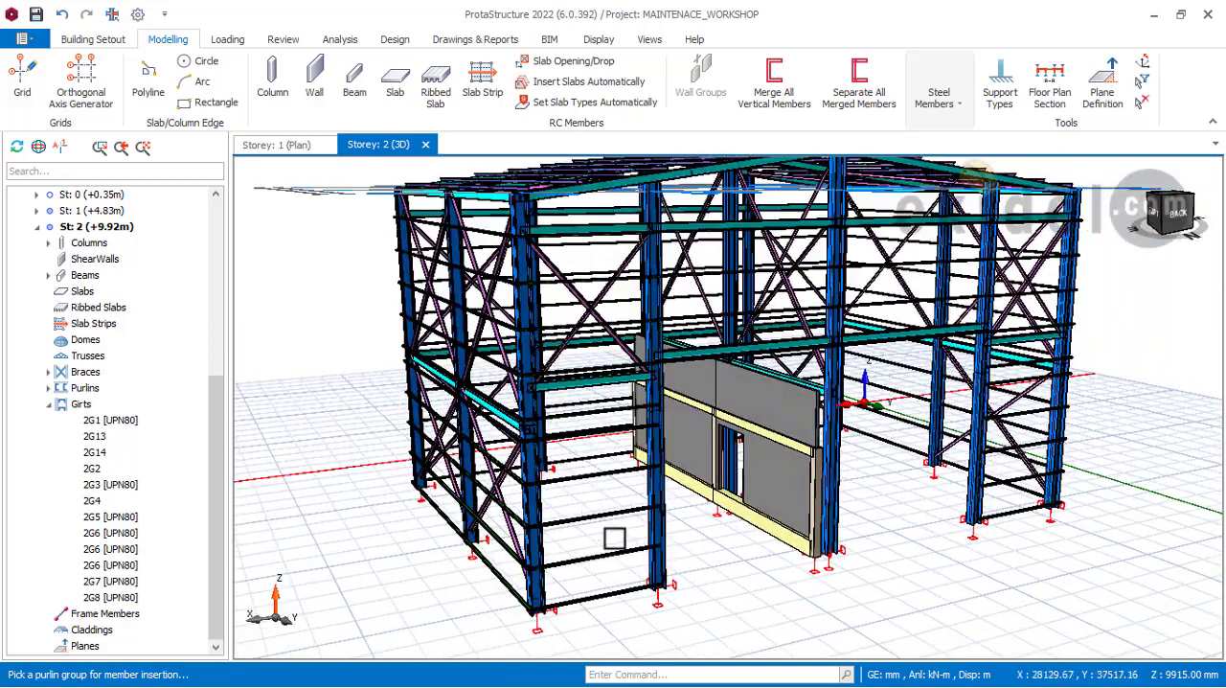
Step: Insert a steel cladding on the lower storey 1 girt group in the back gable's corner bay, accepting the default geometry
left_click(962, 104)
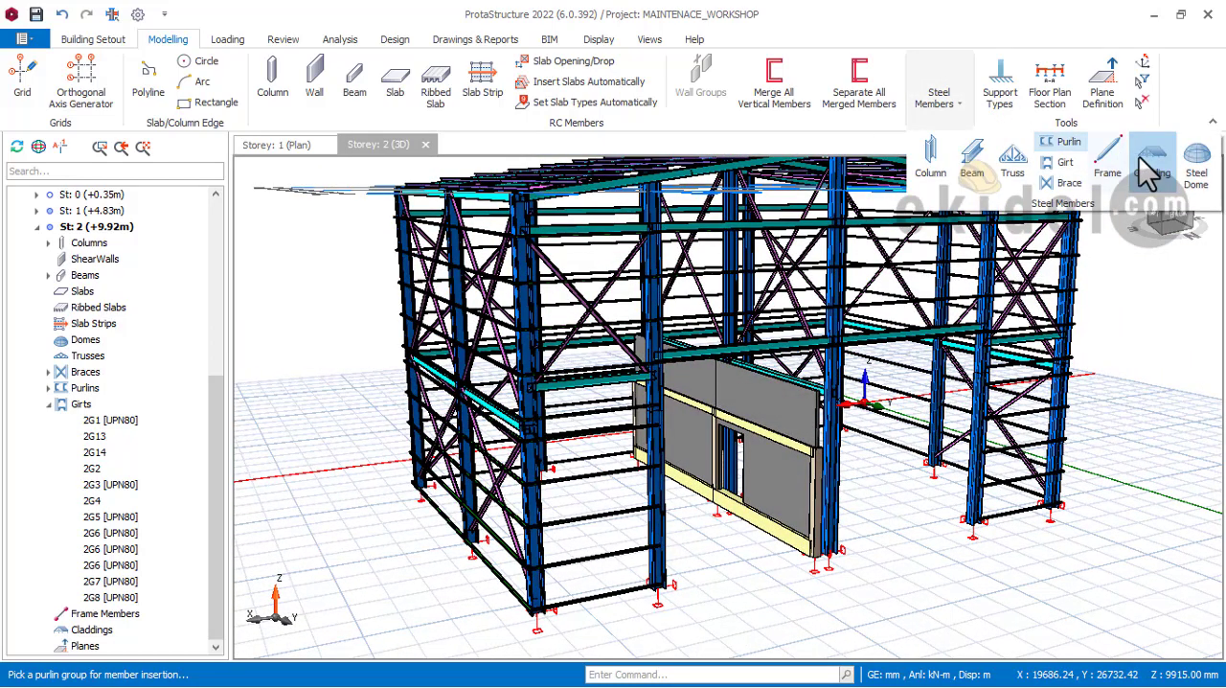
left_click(1158, 167)
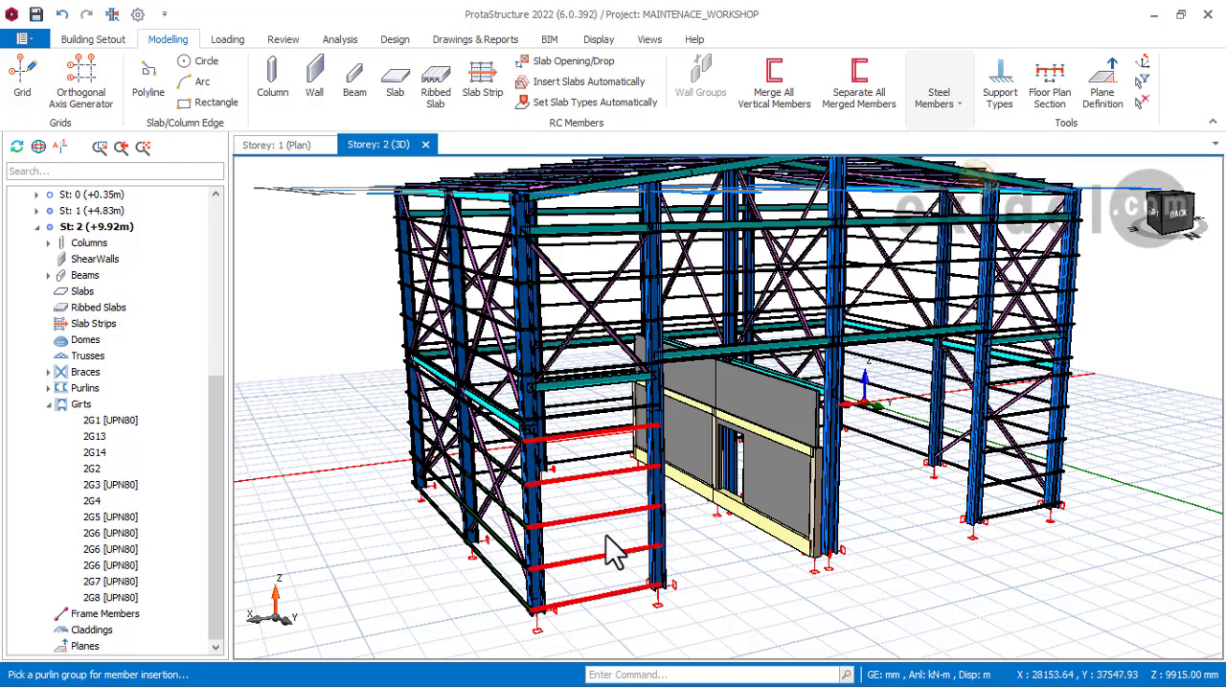
left_click(605, 536)
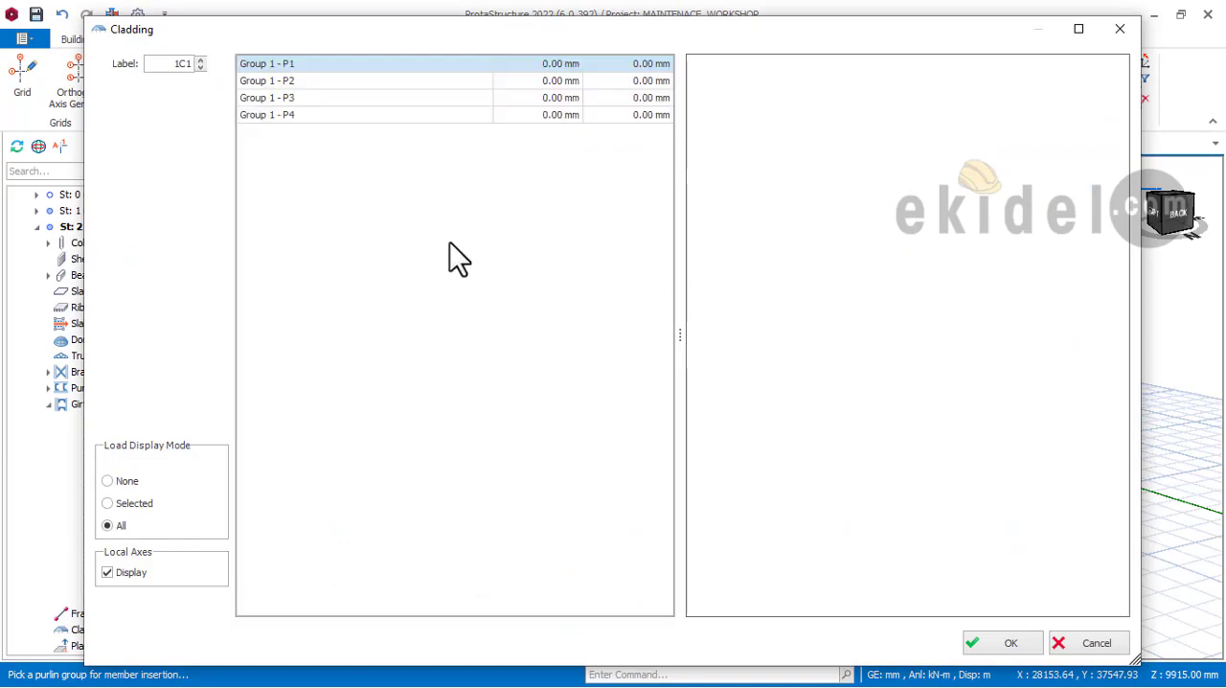
left_click(995, 644)
scroll(557, 426, "up", 2)
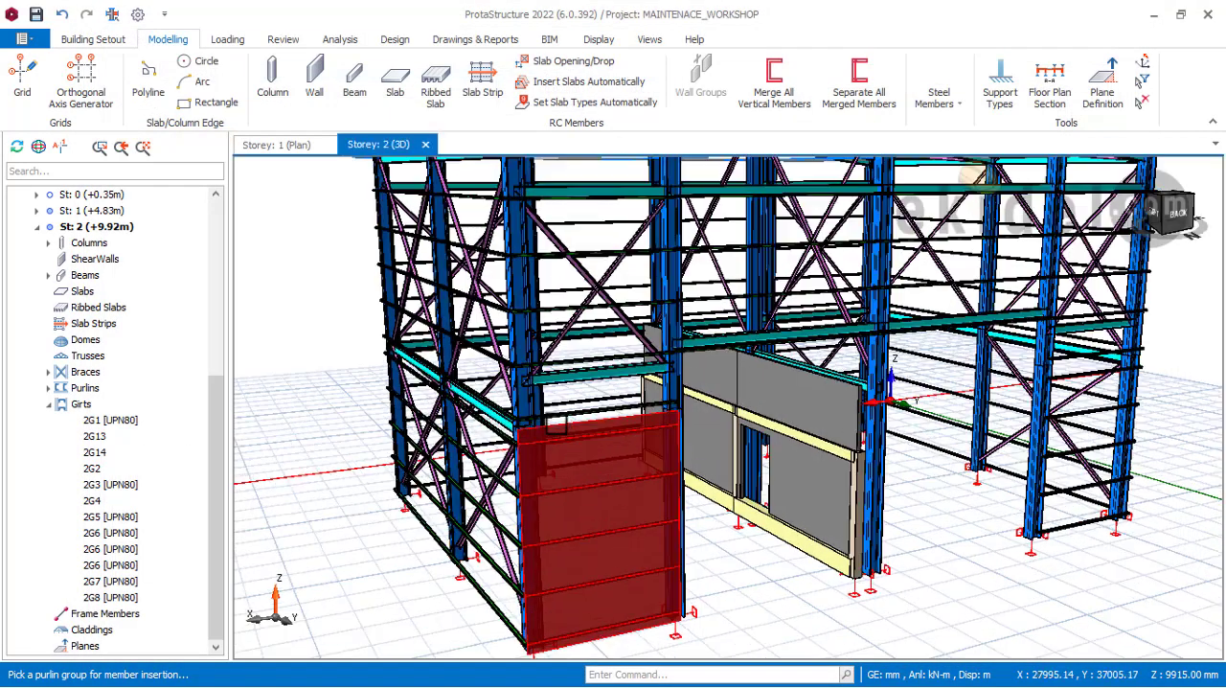
Step: Insert a steel cladding on the lower storey 1 girt group in the back gable's opposite corner bay, accepting the default geometry
scroll(575, 431, "down", 3)
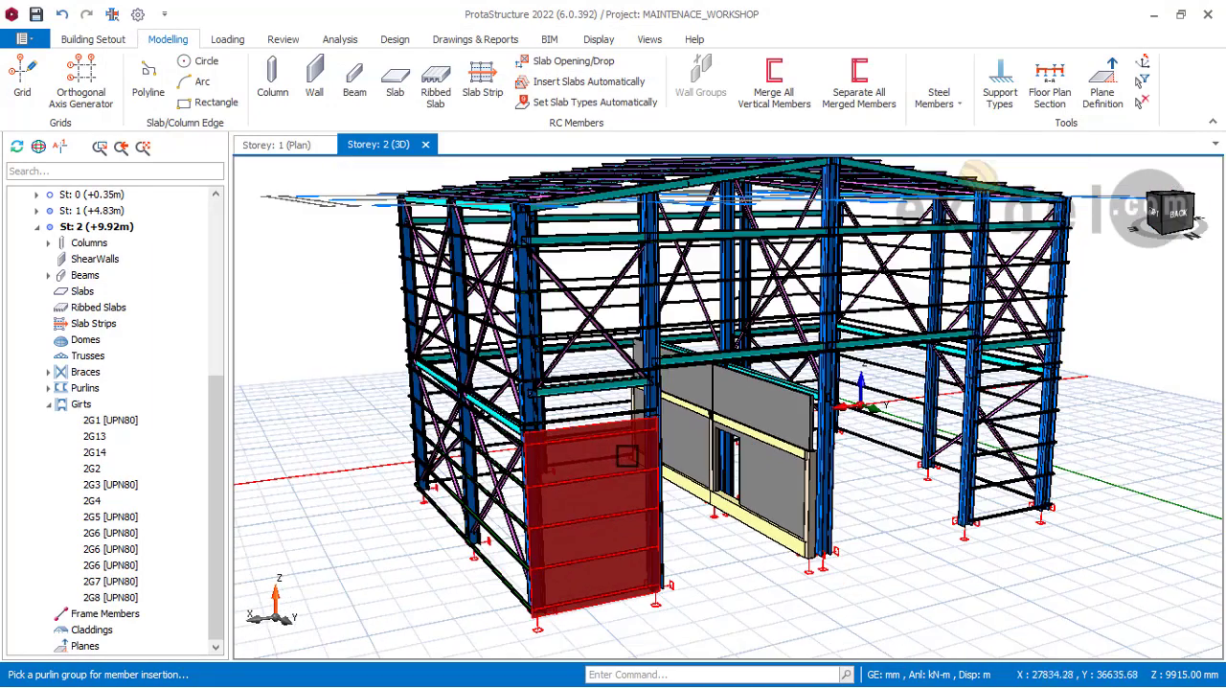
middle_click_drag(900, 532, 787, 506, "shift")
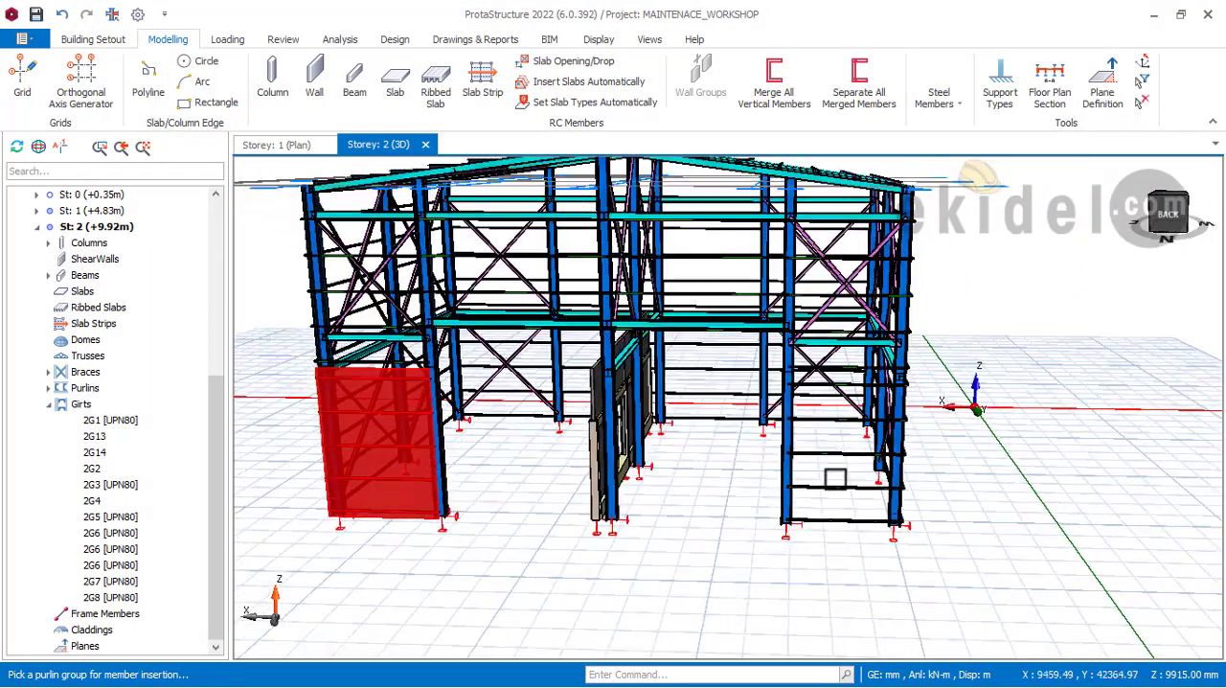
scroll(848, 468, "up", 2)
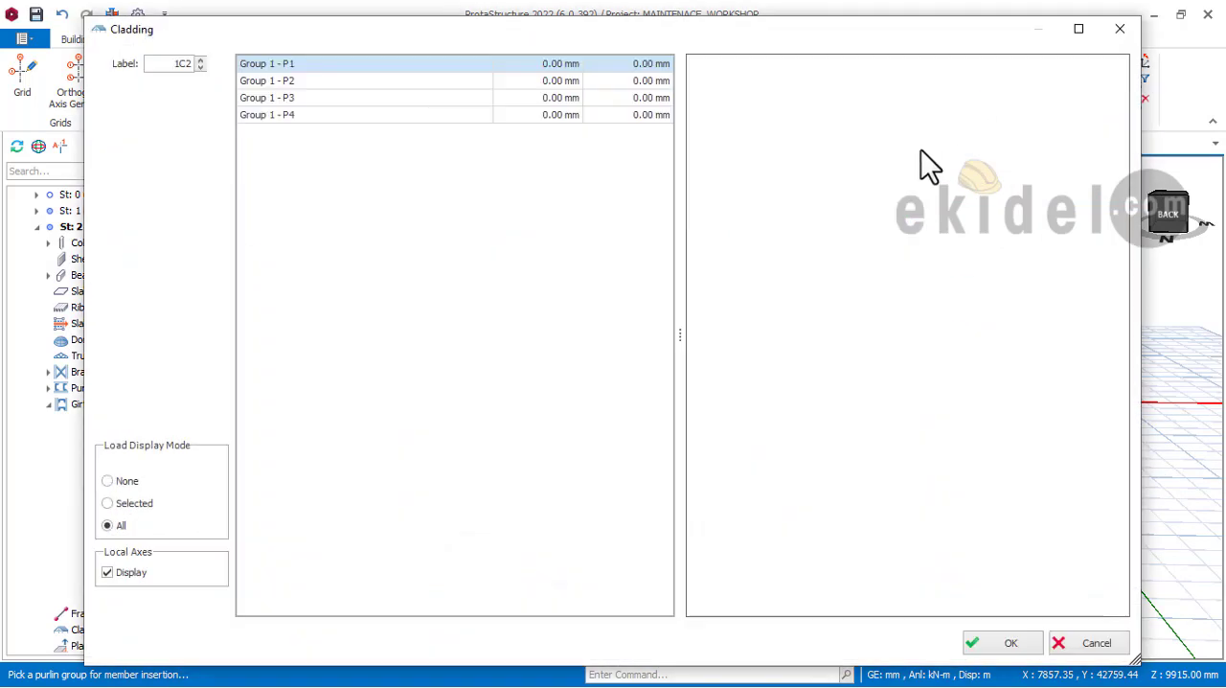
left_click(1005, 643)
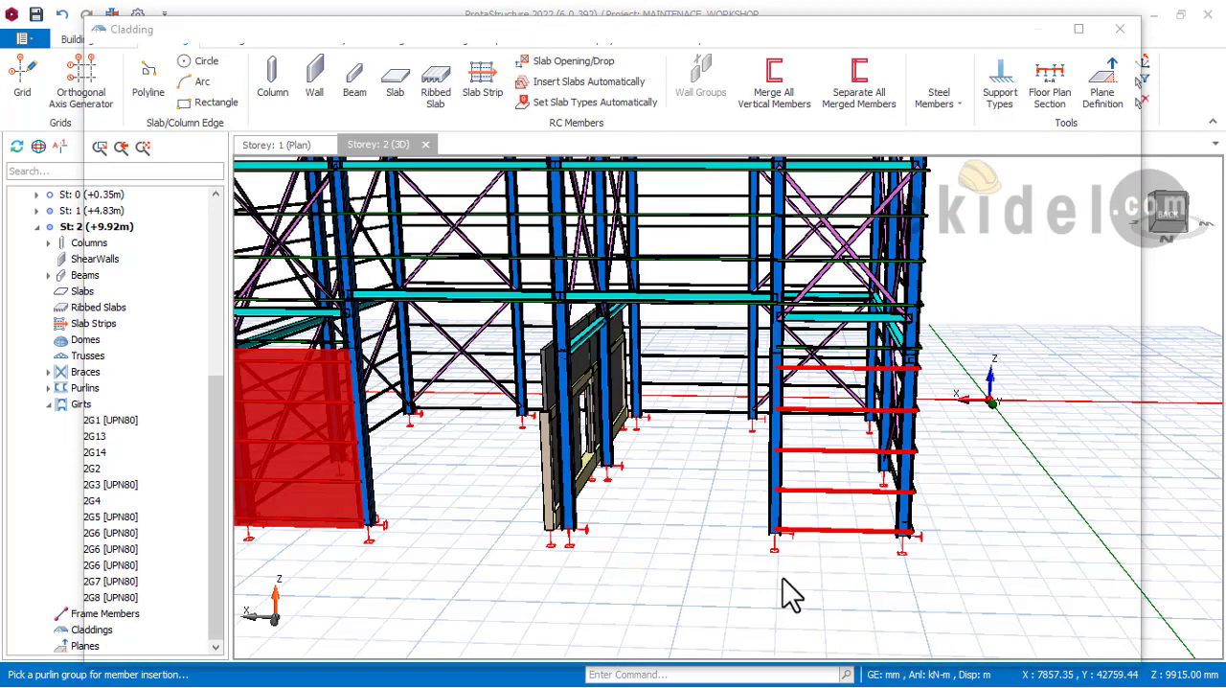
Step: Insert default steel claddings on the two lower girt groups of the left side wall, starting from the back gable
scroll(848, 538, "down", 3)
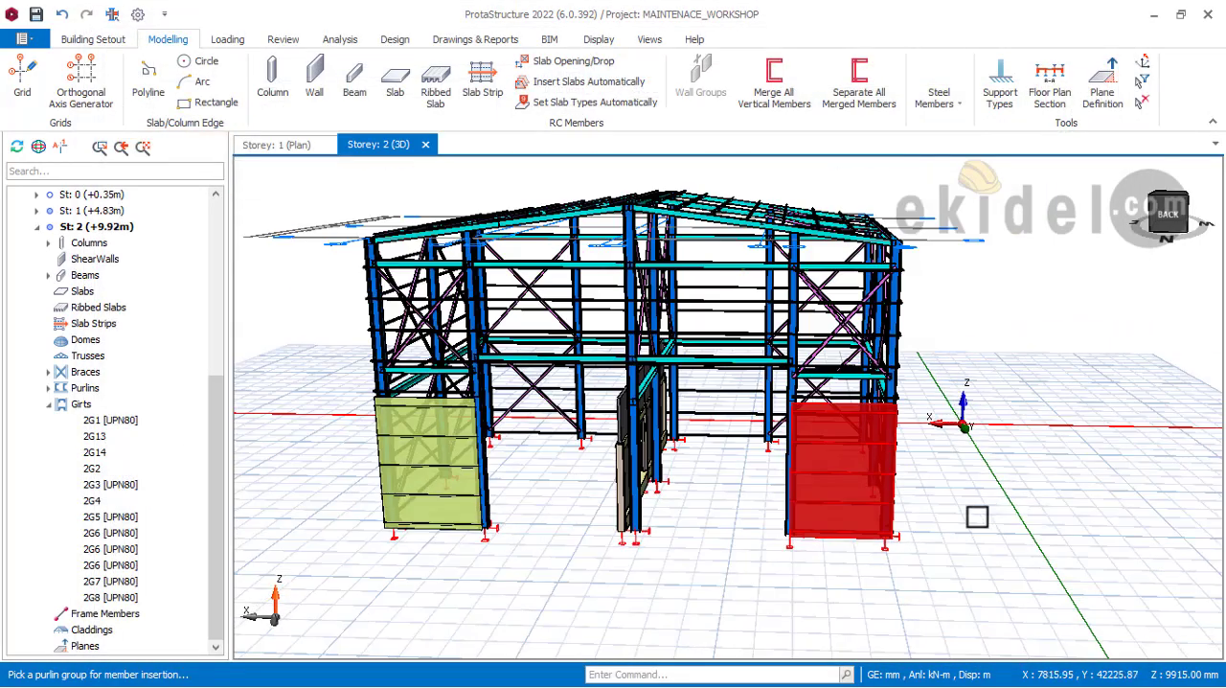
middle_click_drag(978, 515, 995, 150)
left_click(965, 96)
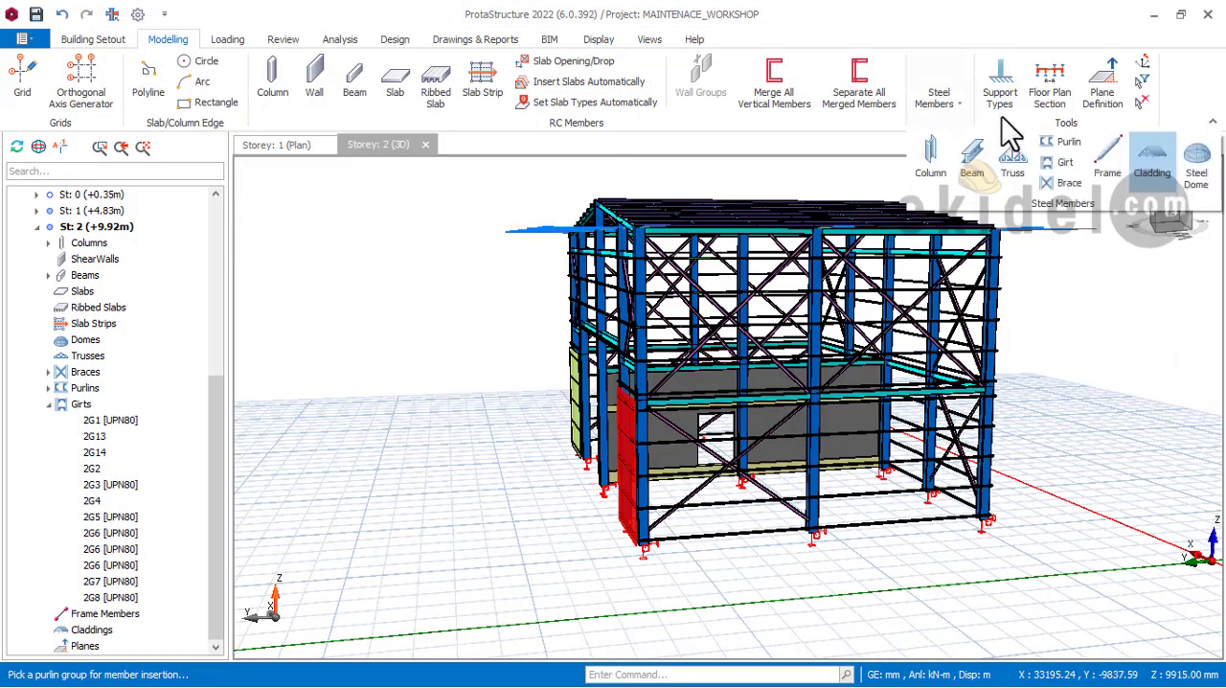
scroll(711, 508, "up", 2)
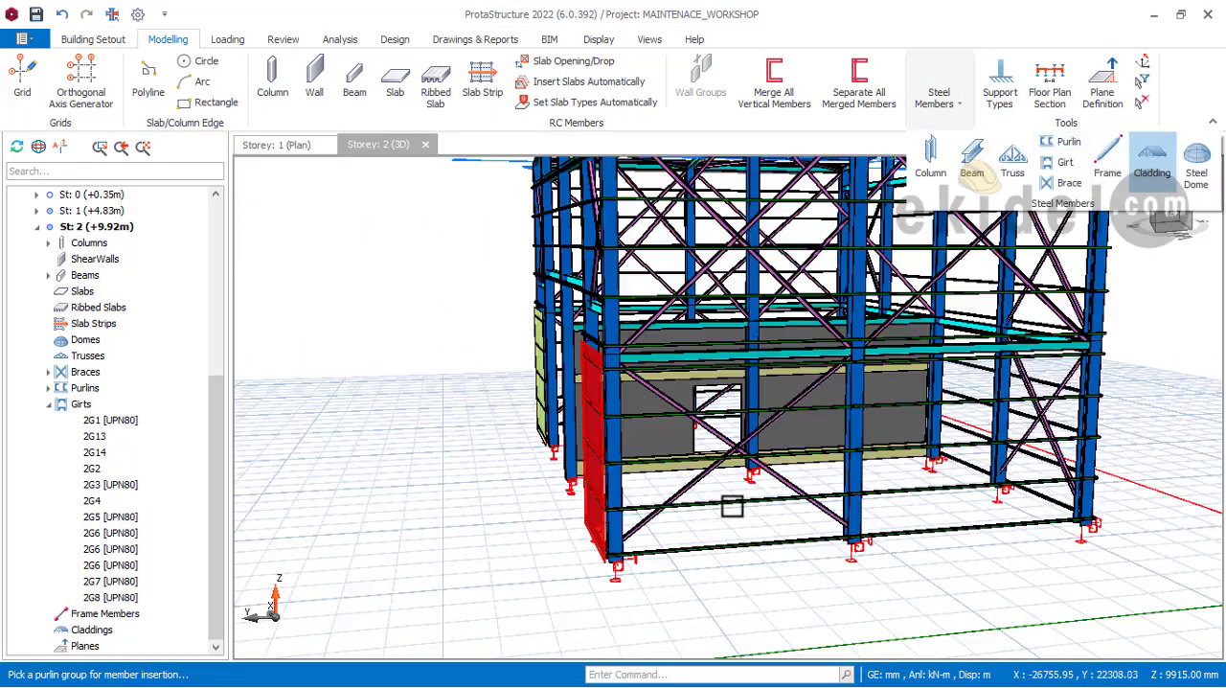
left_click(688, 505)
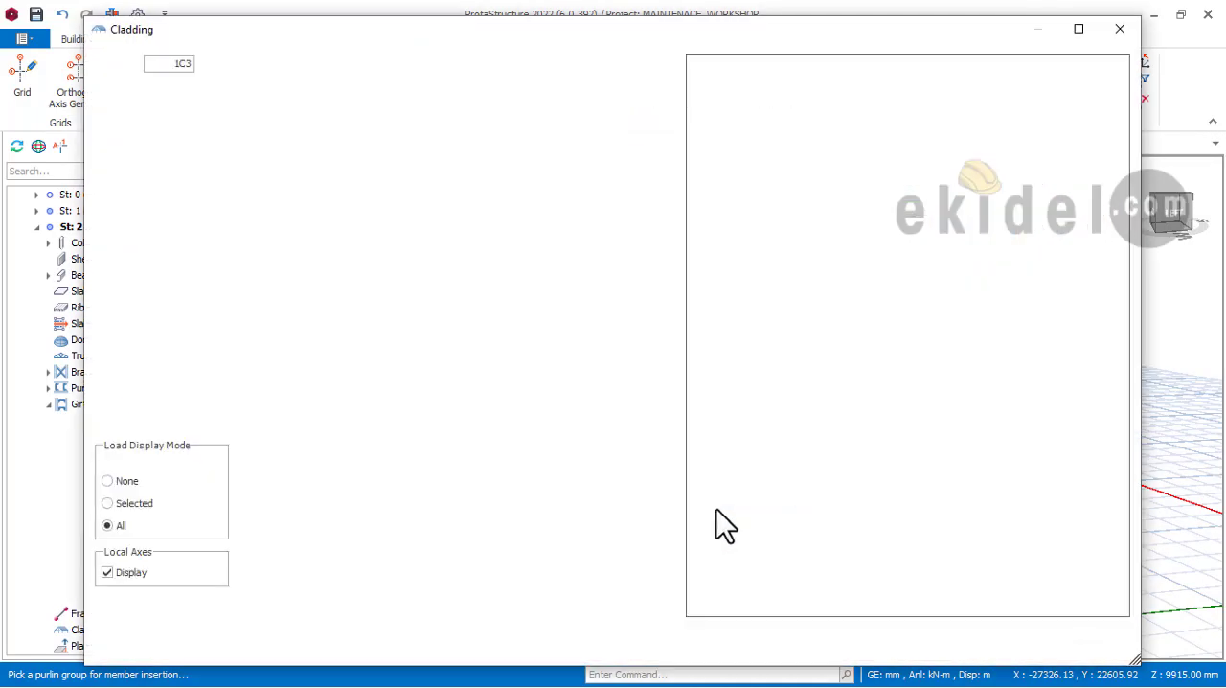
left_click(983, 642)
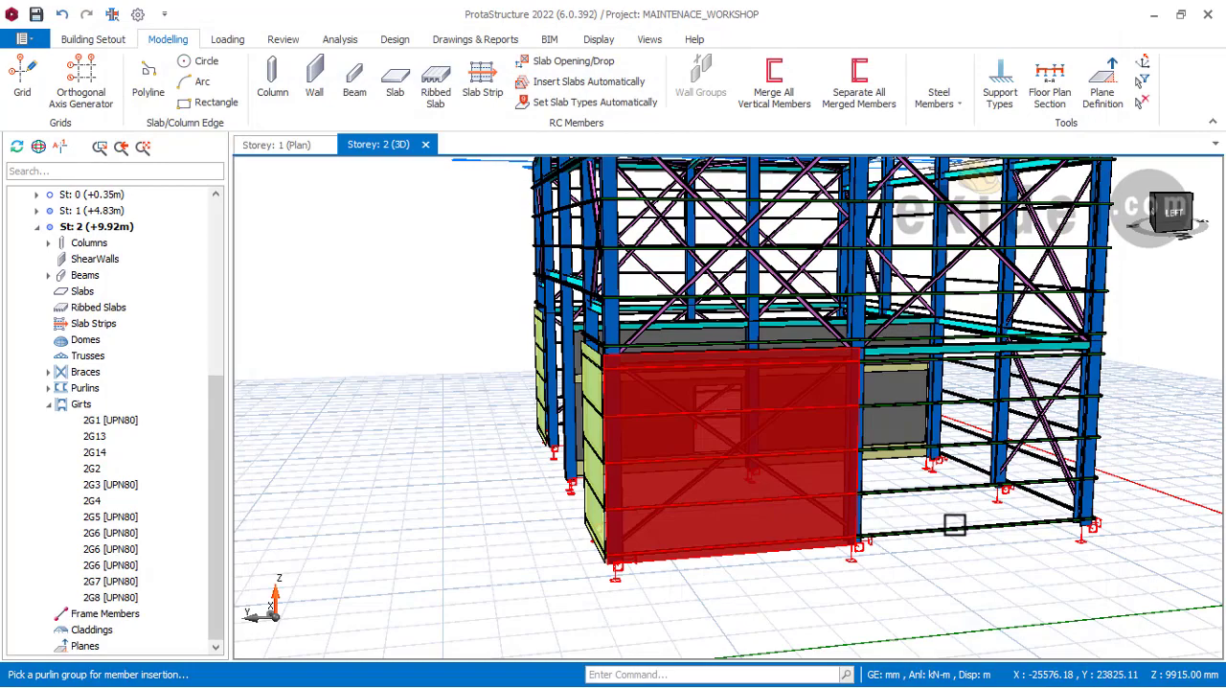
middle_click_drag(962, 526, 825, 551)
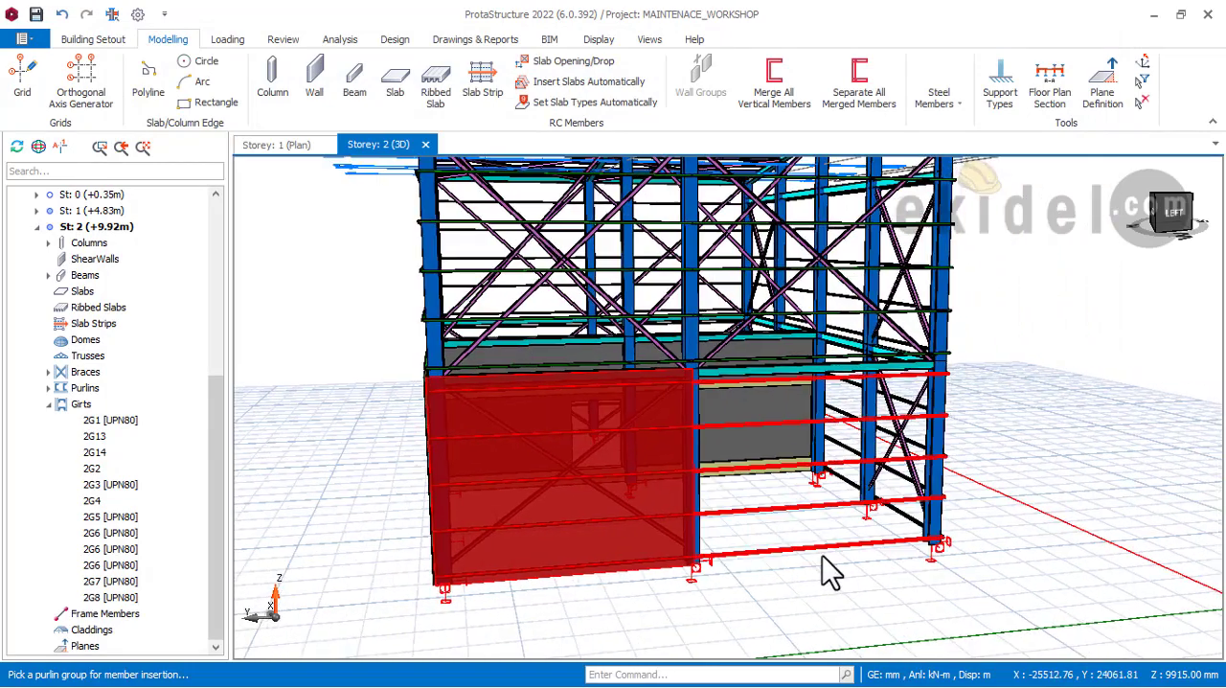
scroll(824, 539, "up", 2)
left_click(915, 510)
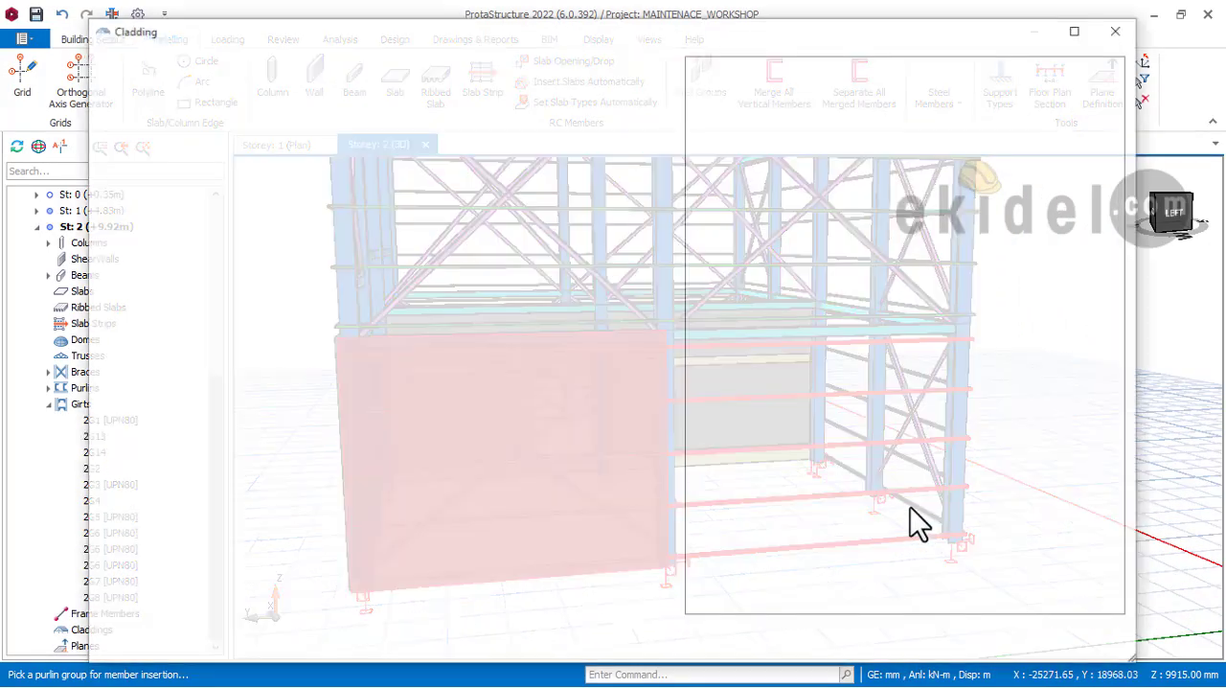
left_click(1008, 645)
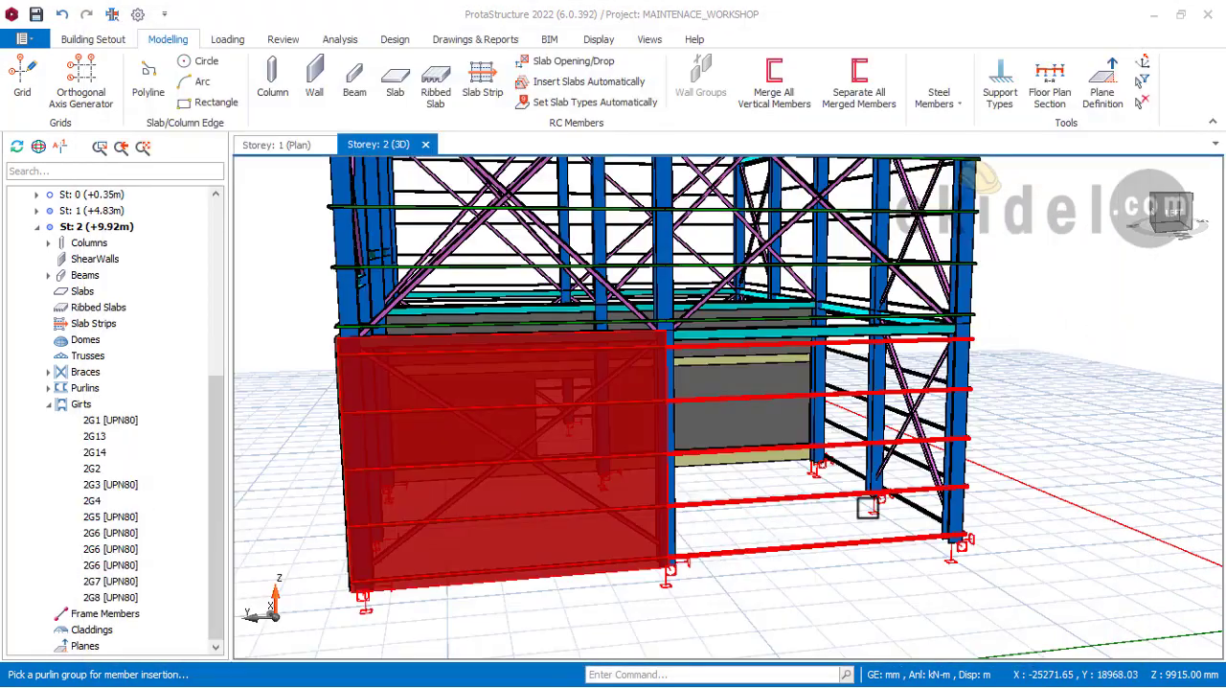
Step: Insert default steel claddings on all four lower girt groups of the front gable, working from the left side wall to the right side wall
scroll(878, 499, "down", 3)
middle_click_drag(887, 488, 732, 499)
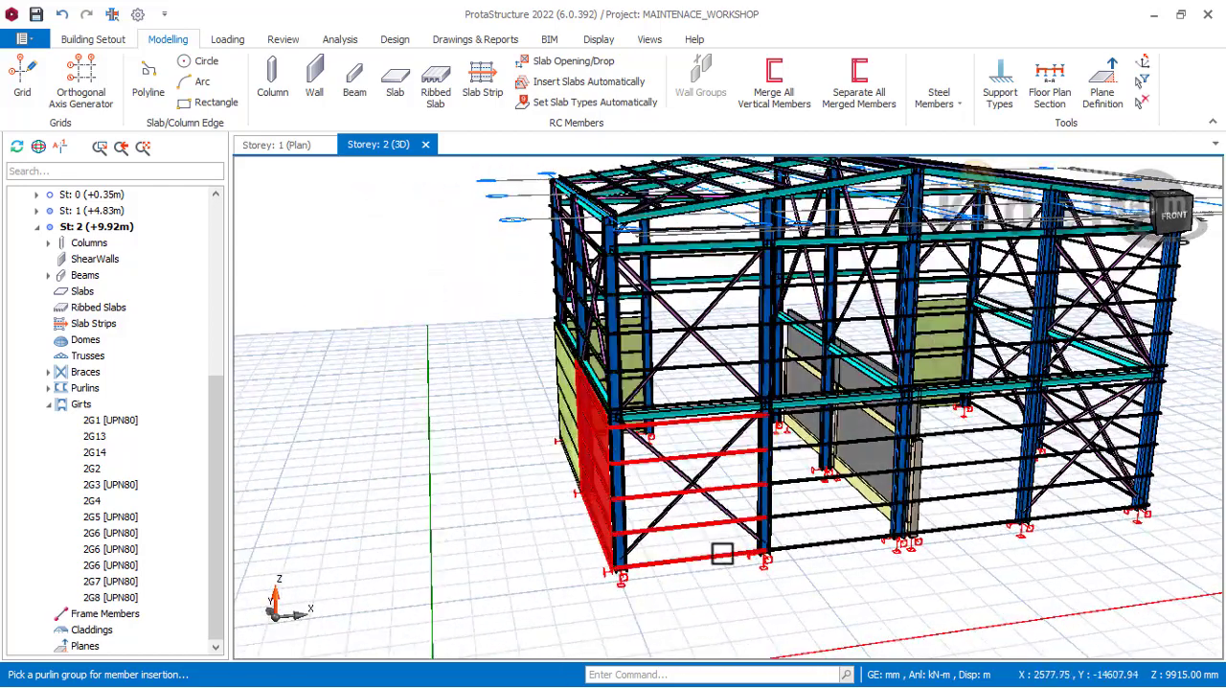
left_click(856, 529)
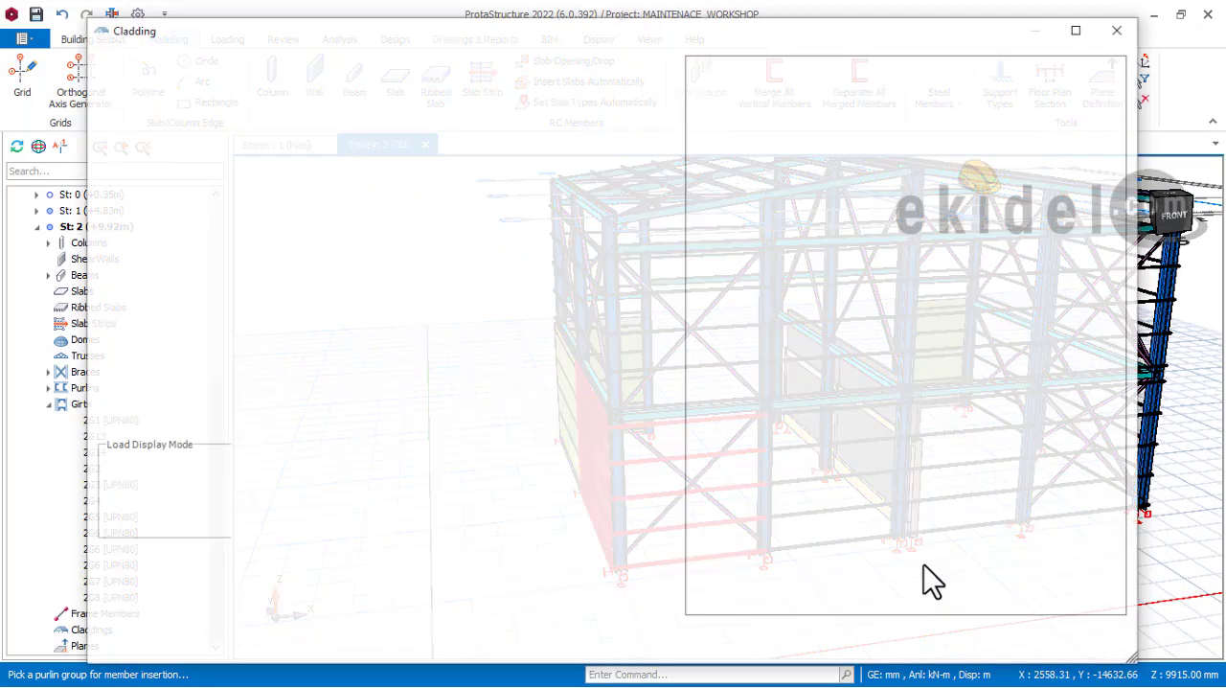
left_click(1009, 642)
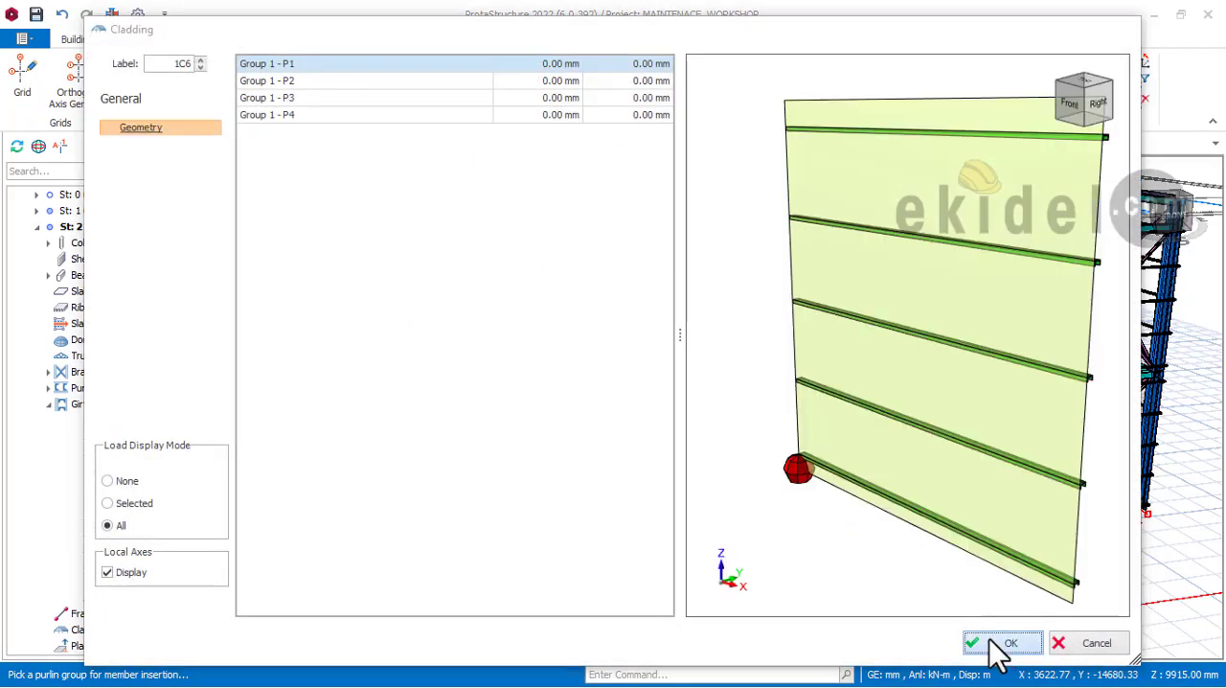
left_click(1007, 643)
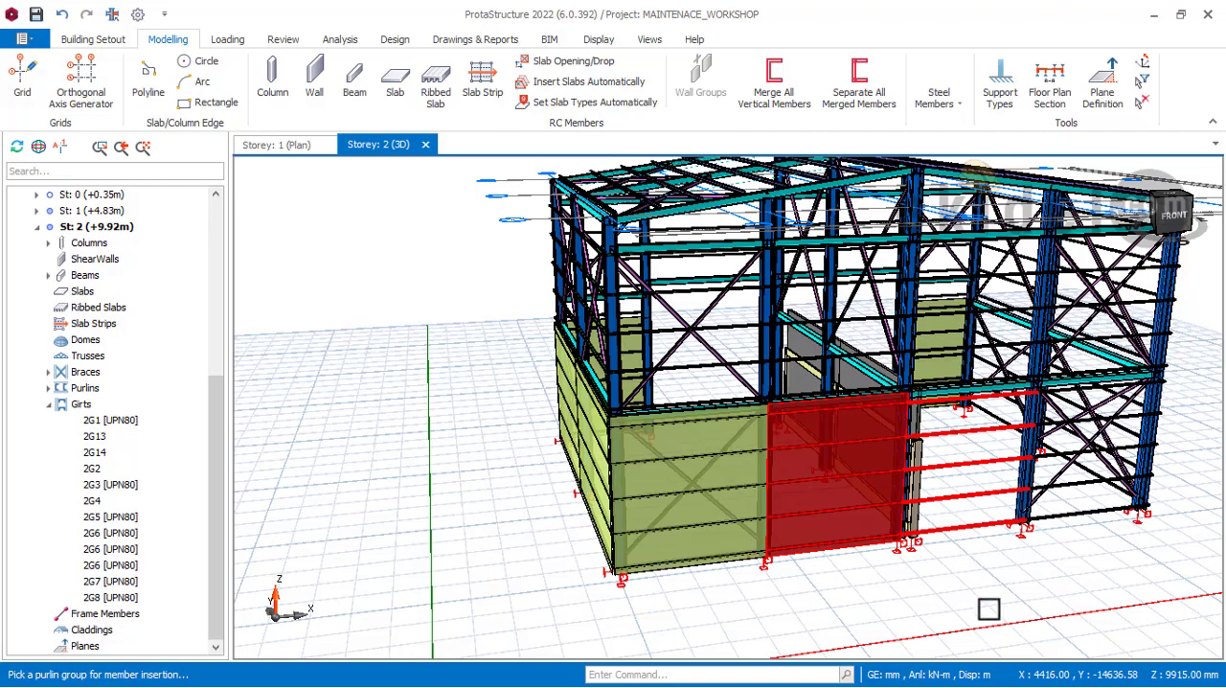
left_click(1018, 629)
left_click(1009, 643)
left_click(1021, 655)
left_click(1007, 642)
Step: Examine the lower bays of the back gable from several angles for girt groups still without cladding
scroll(862, 509, "down", 2)
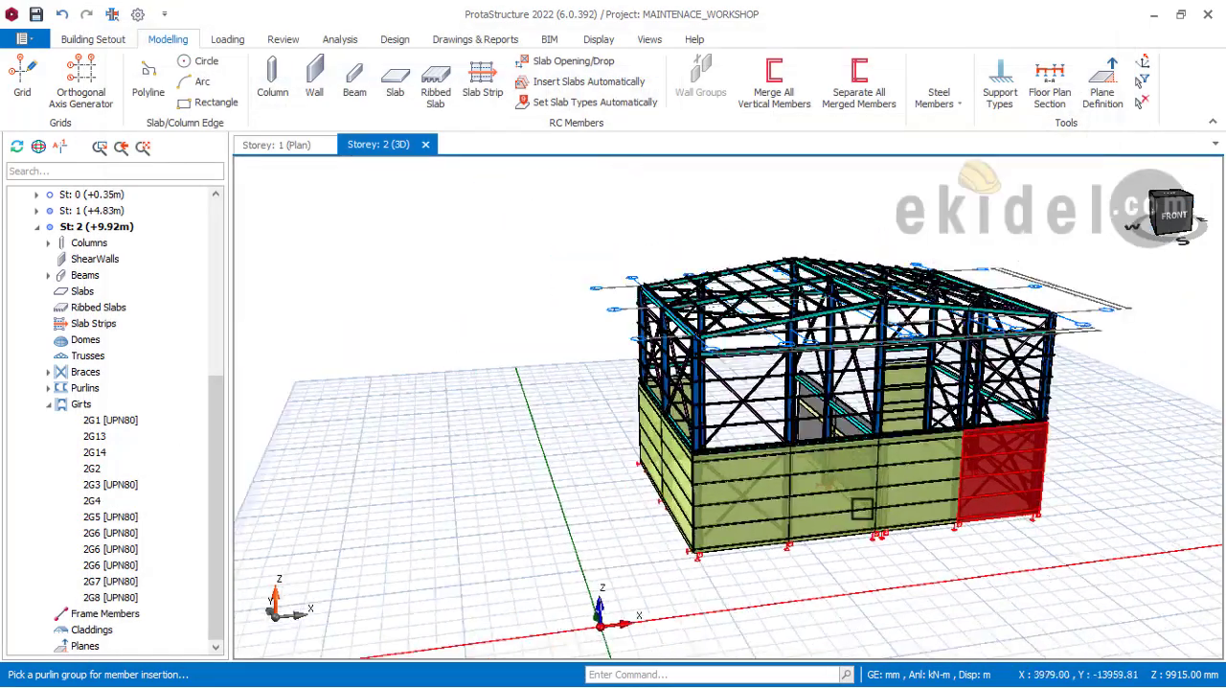
scroll(863, 508, "down", 2)
middle_click_drag(960, 510, 597, 508)
scroll(866, 522, "up", 3)
middle_click_drag(838, 511, 706, 473)
scroll(805, 496, "up", 4)
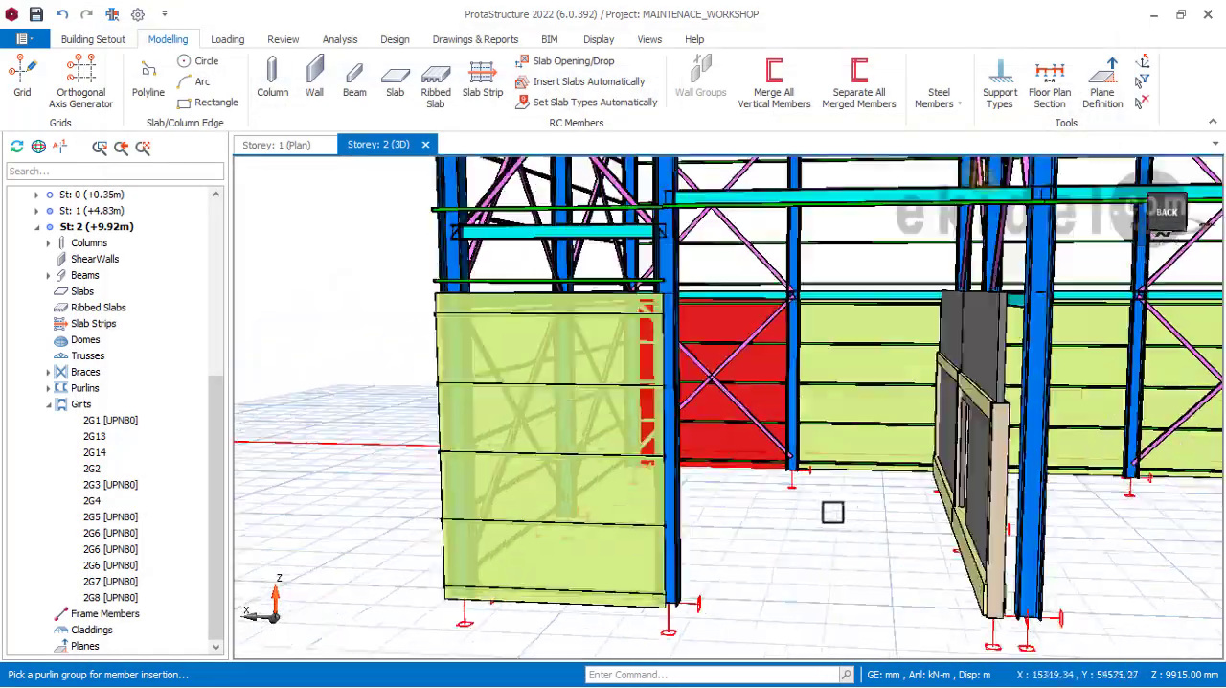
middle_click_drag(817, 512, 725, 510)
scroll(757, 518, "up", 2)
scroll(700, 509, "up", 1)
scroll(679, 509, "up", 1)
scroll(674, 490, "up", 2)
scroll(685, 457, "down", 4)
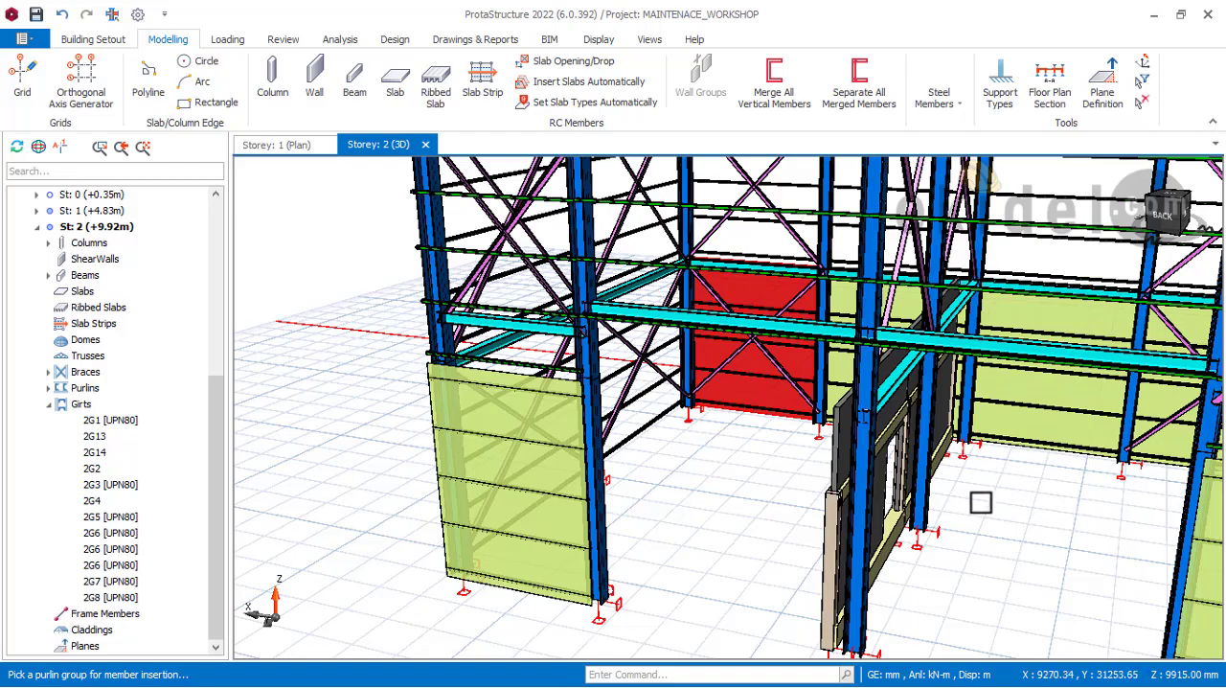
scroll(980, 502, "up", 3)
Step: Insert default steel claddings on the two lower girt groups of the right side wall, starting from the front gable
middle_click_drag(978, 502, 396, 485)
scroll(969, 490, "down", 5)
scroll(970, 490, "down", 2)
middle_click_drag(561, 474, 659, 474)
scroll(856, 484, "up", 4)
scroll(659, 473, "up", 2)
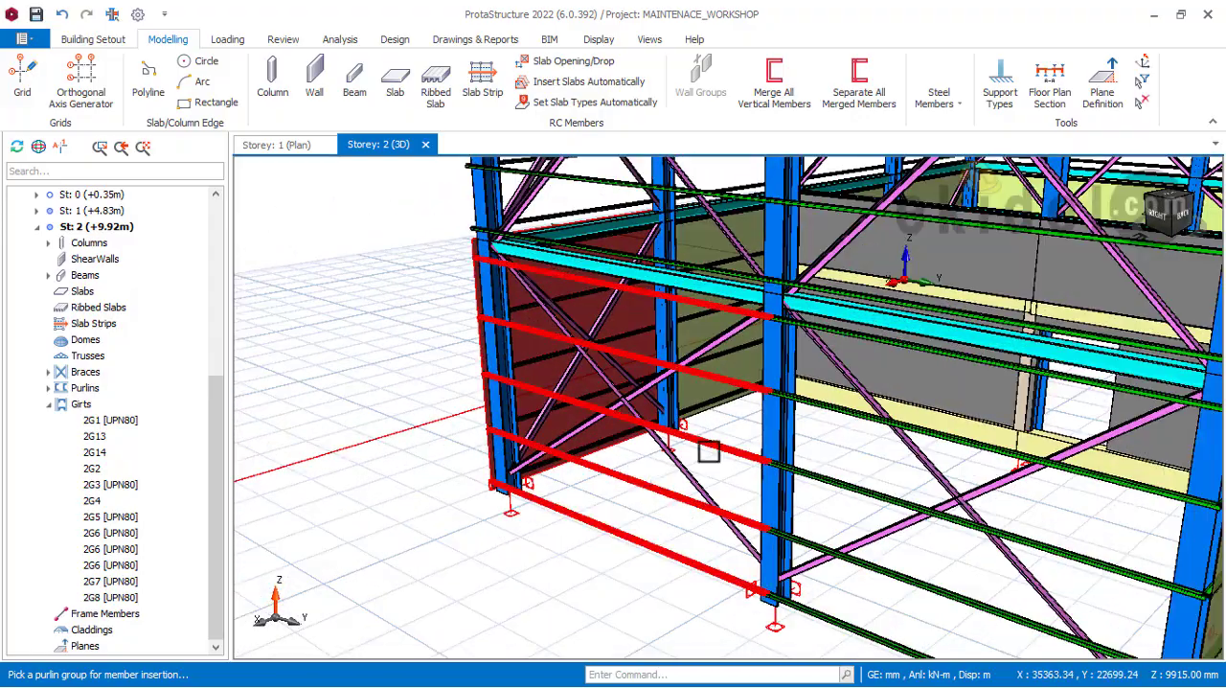
left_click(633, 431)
left_click(986, 643)
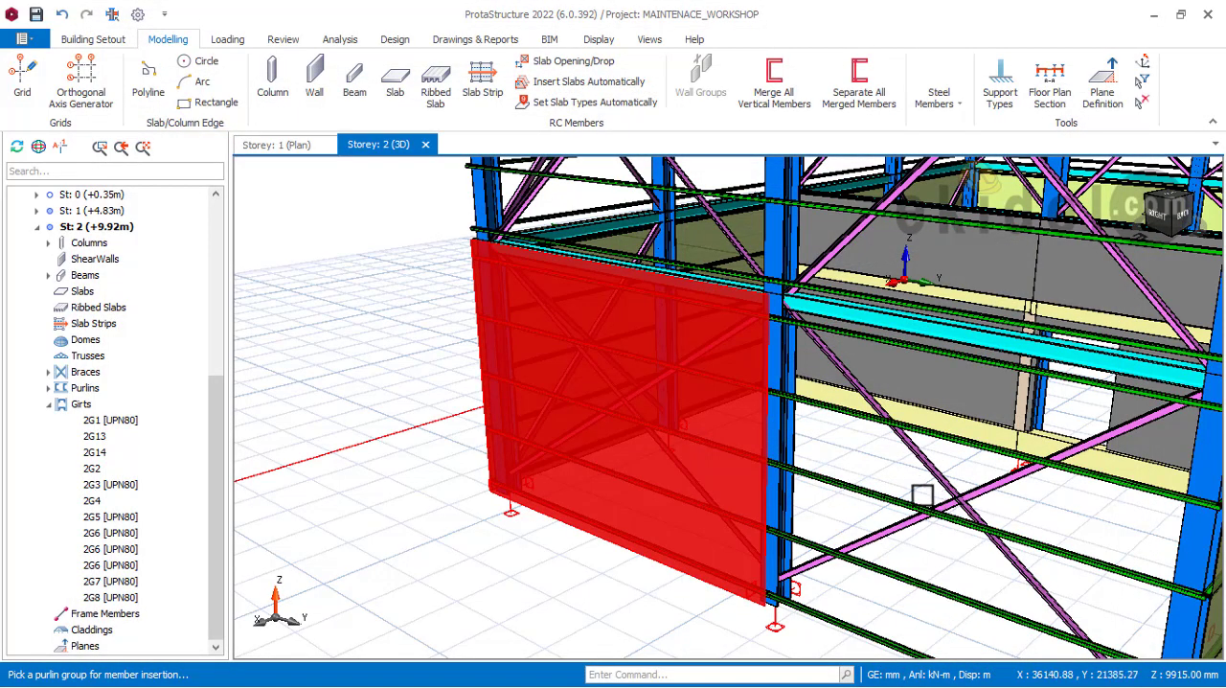
scroll(922, 494, "down", 2)
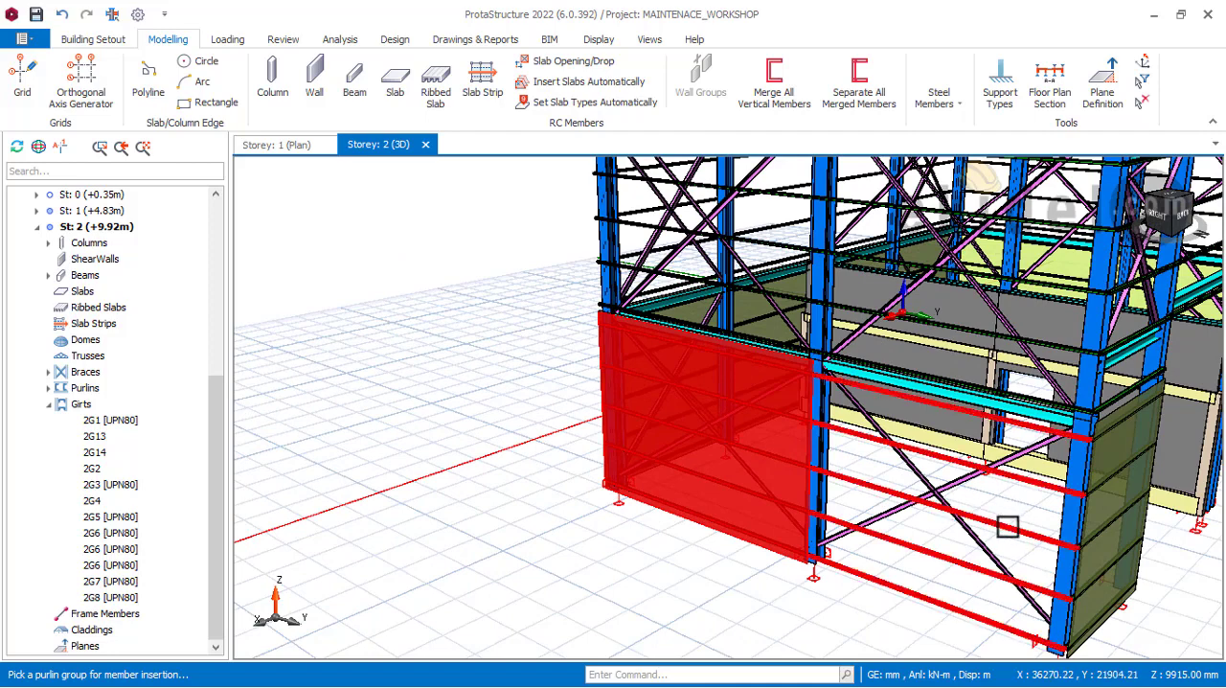
left_click(846, 454)
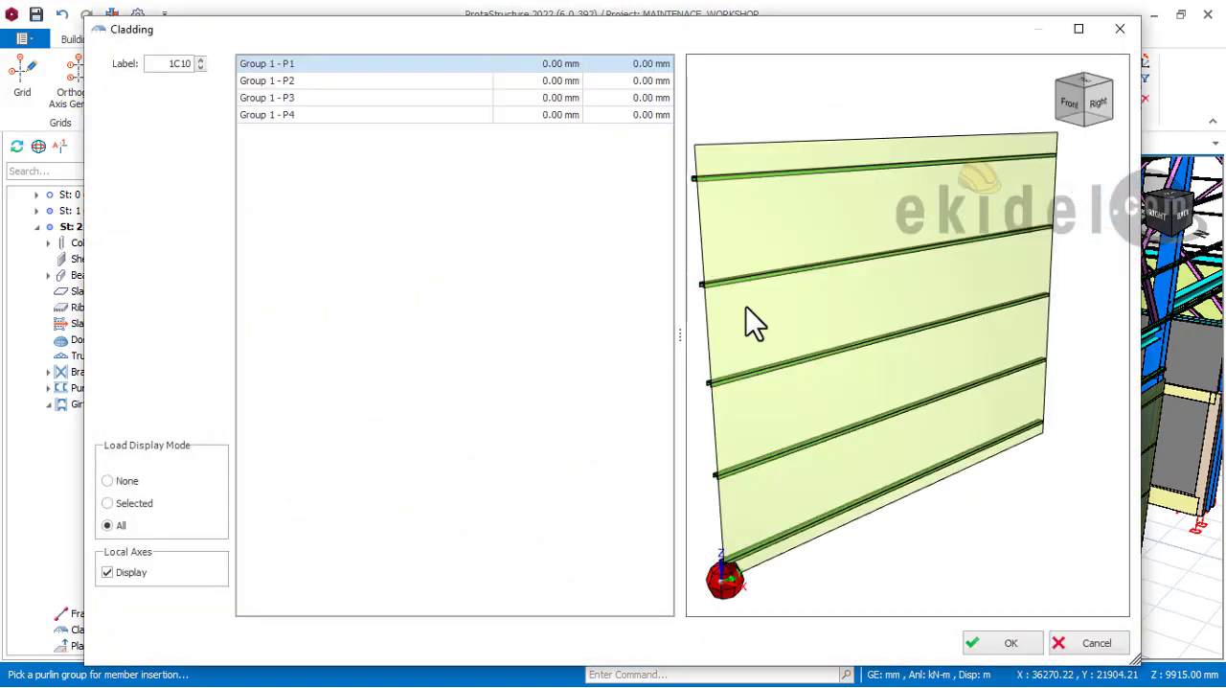
left_click(1006, 643)
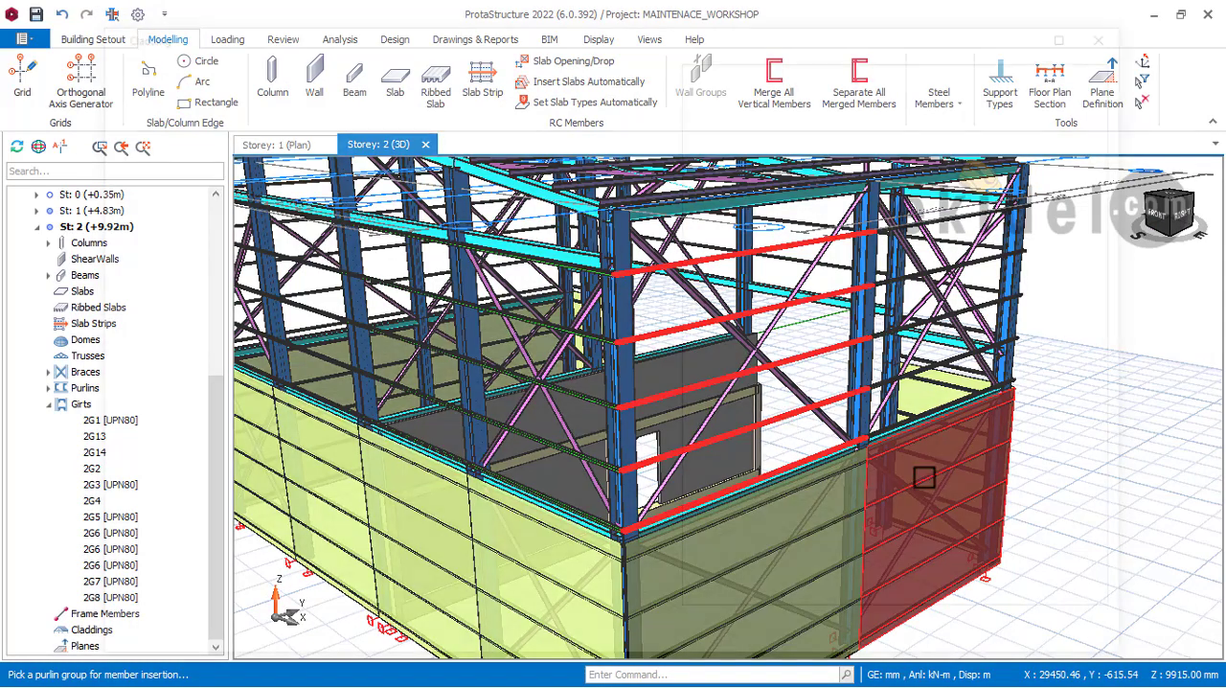
Step: Insert default steel claddings on the two upper storey 2 girt groups of the right side wall
left_click(923, 473)
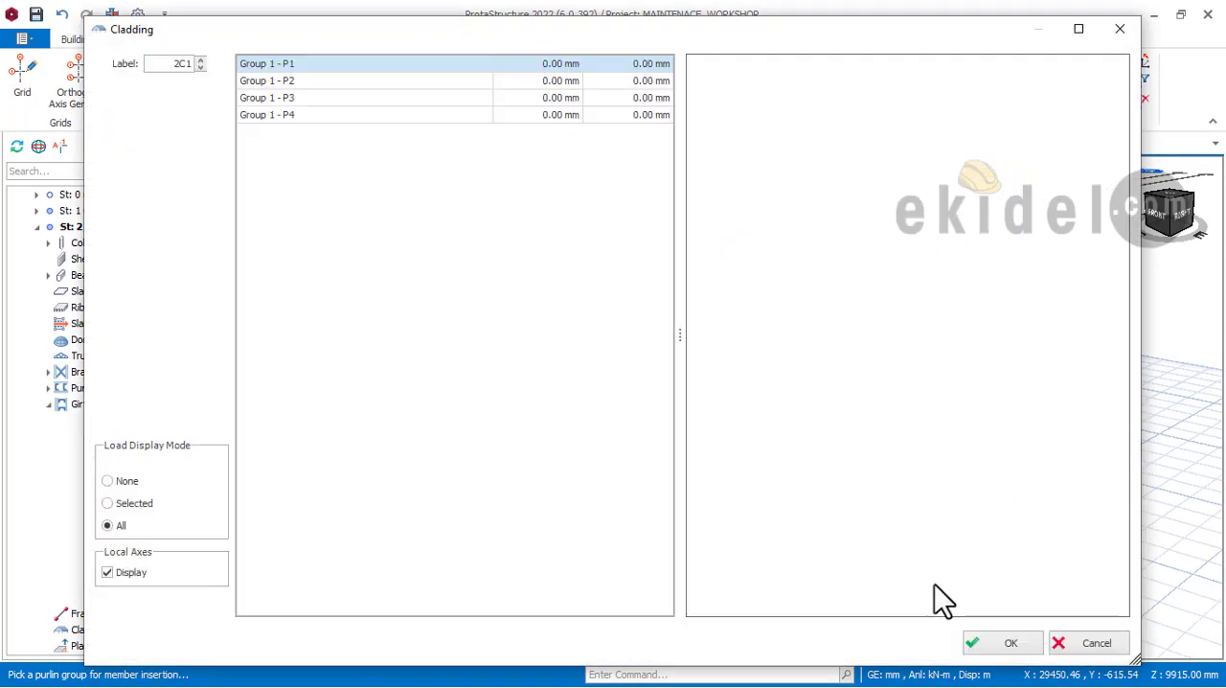
left_click(989, 638)
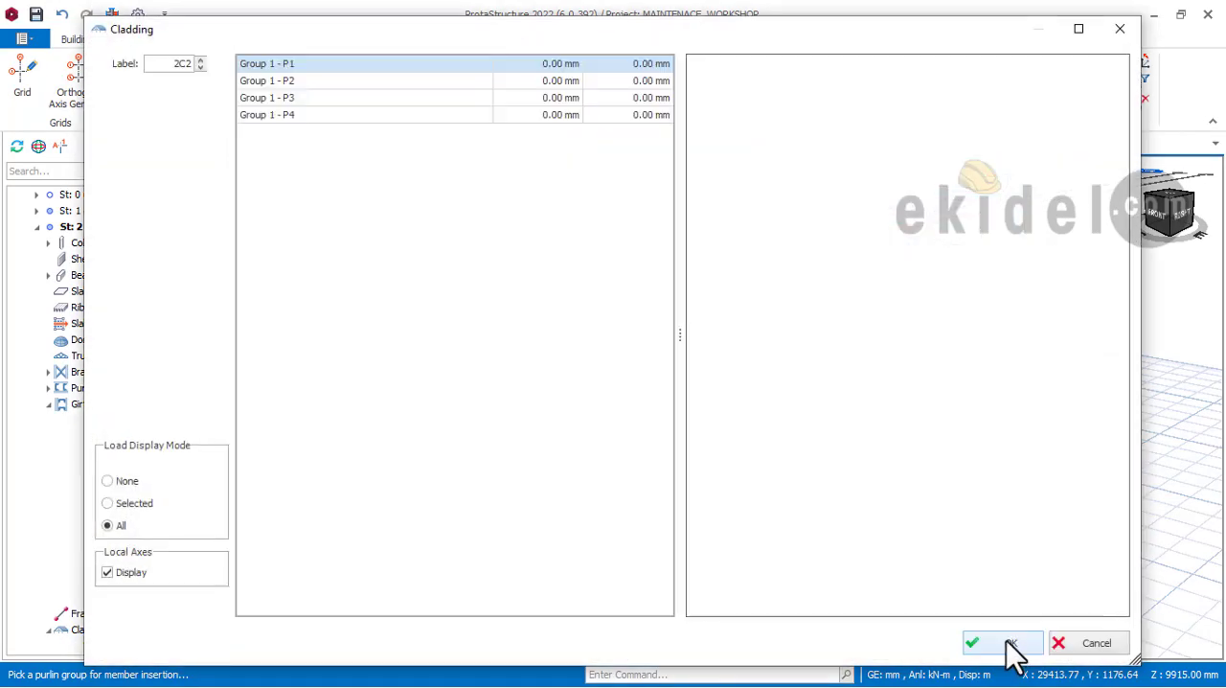
left_click(1008, 641)
Step: Examine the upper bays of the front gable and the side walls for girt groups still without cladding
scroll(764, 483, "down", 2)
middle_click_drag(692, 470, 871, 503)
scroll(871, 500, "up", 1)
scroll(868, 496, "down", 5)
middle_click_drag(730, 481, 886, 441, "shift")
scroll(866, 375, "up", 3)
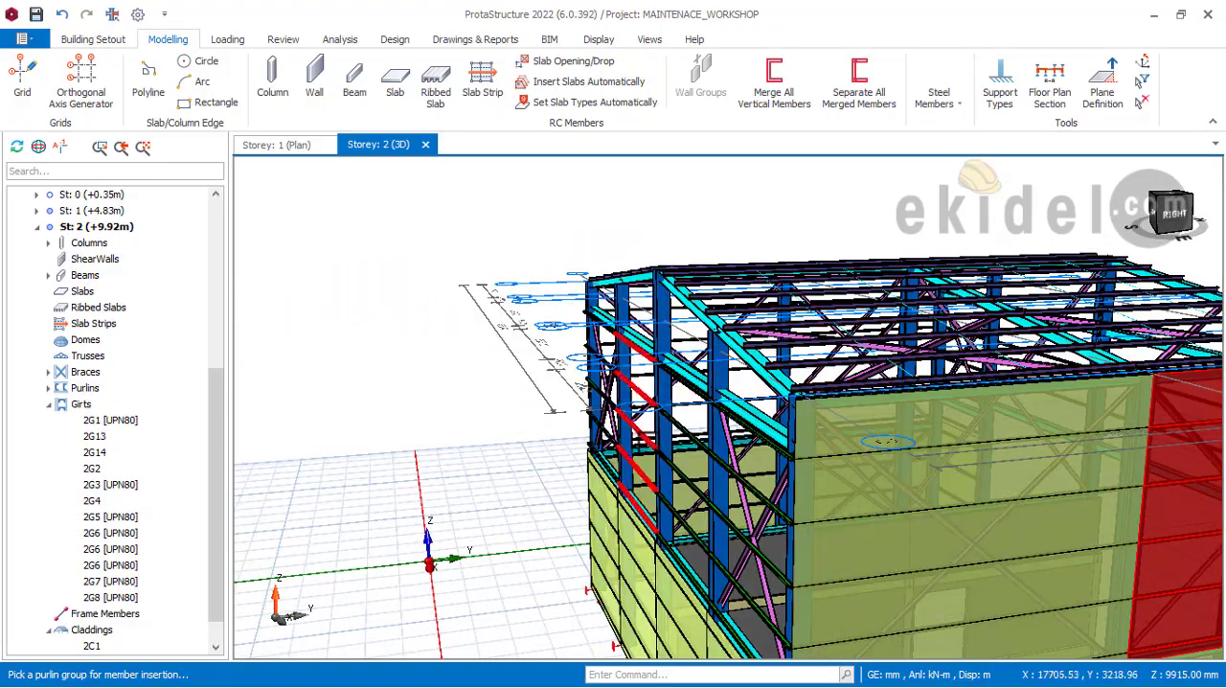
middle_click_drag(737, 377, 444, 477, "shift")
middle_click_drag(273, 551, 834, 384)
scroll(834, 383, "down", 3)
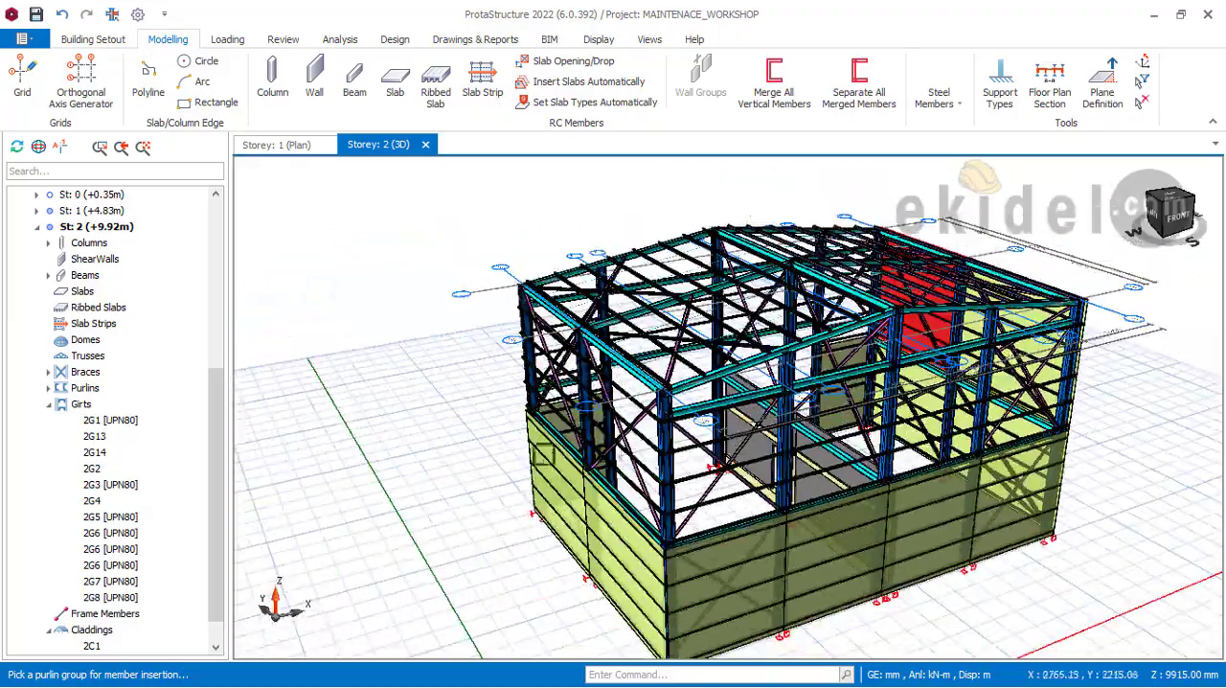
Step: Insert default steel claddings on the two upper storey 2 girt groups of the left side wall, starting from the front gable
middle_click_drag(543, 455, 630, 434, "shift")
scroll(630, 434, "up", 5)
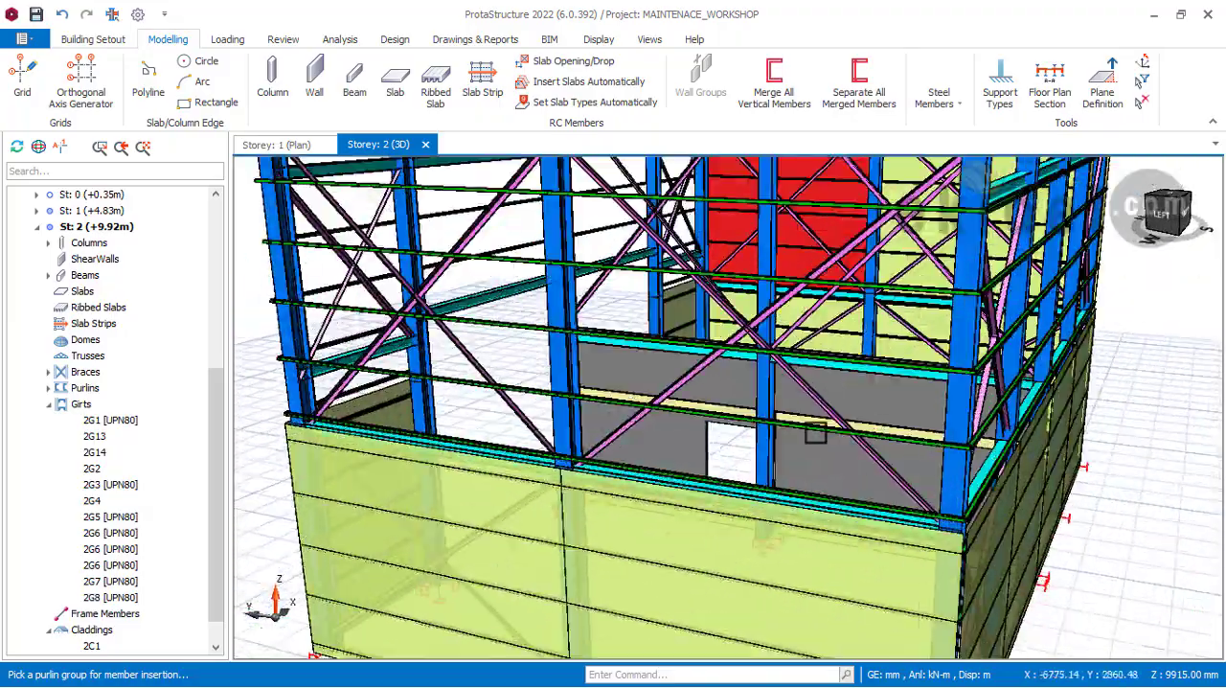
left_click(918, 455)
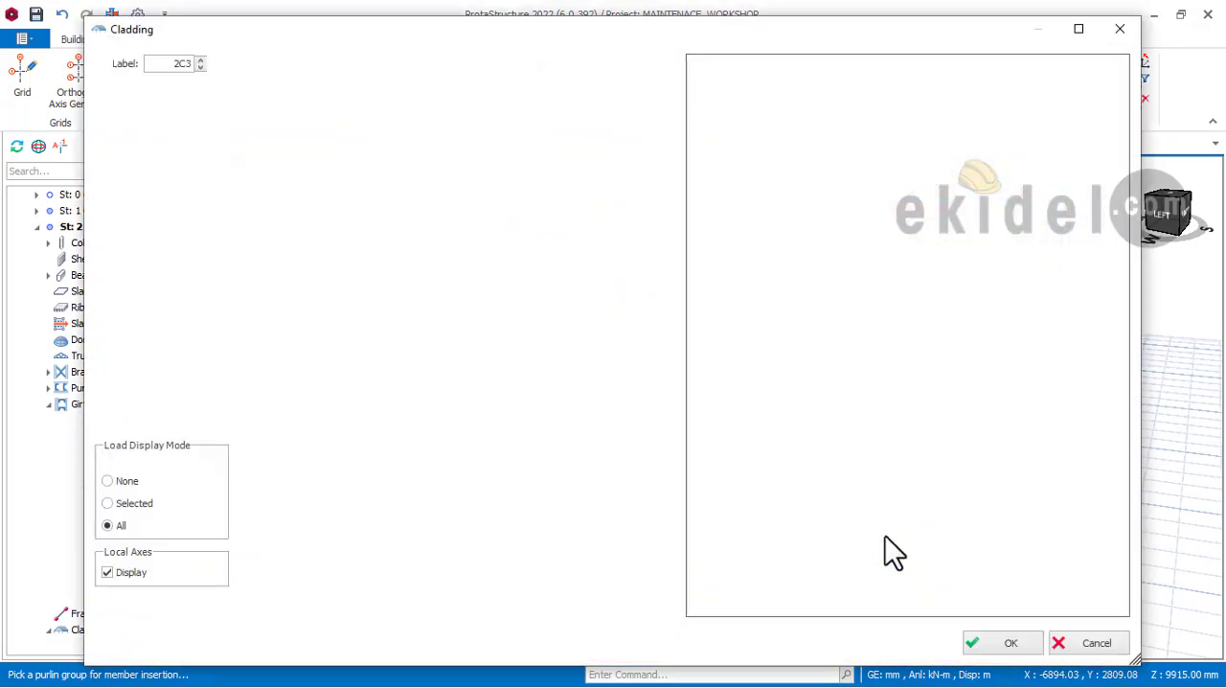
left_click(997, 641)
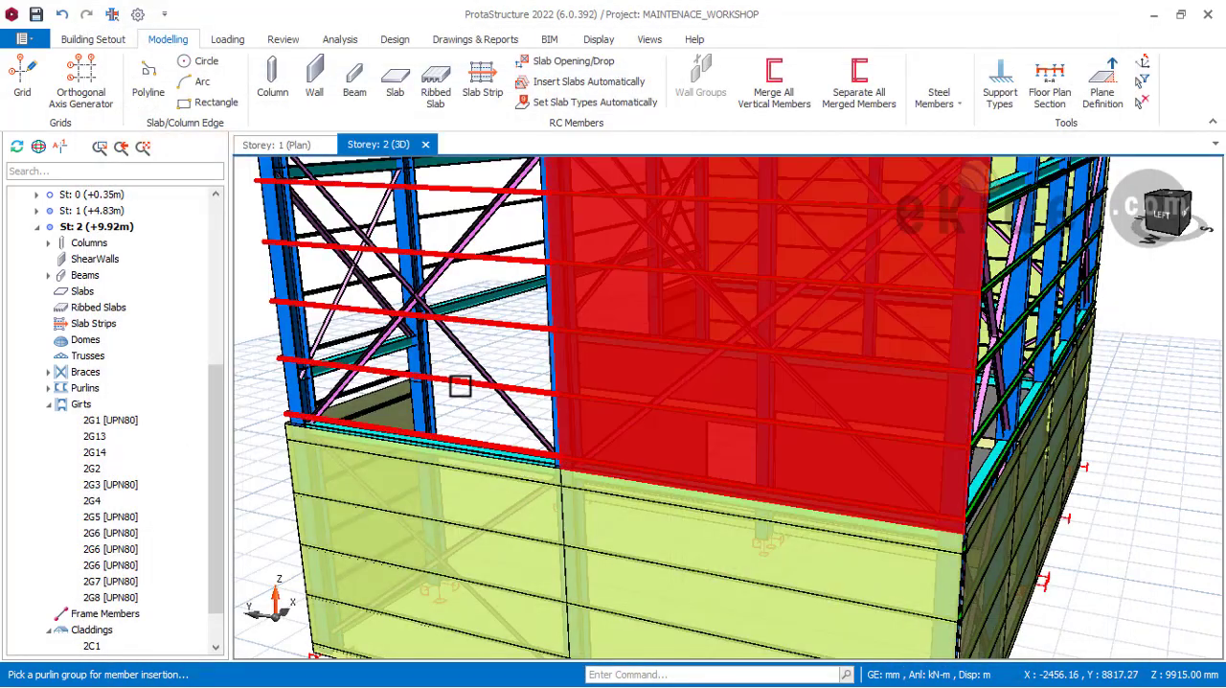
left_click(891, 578)
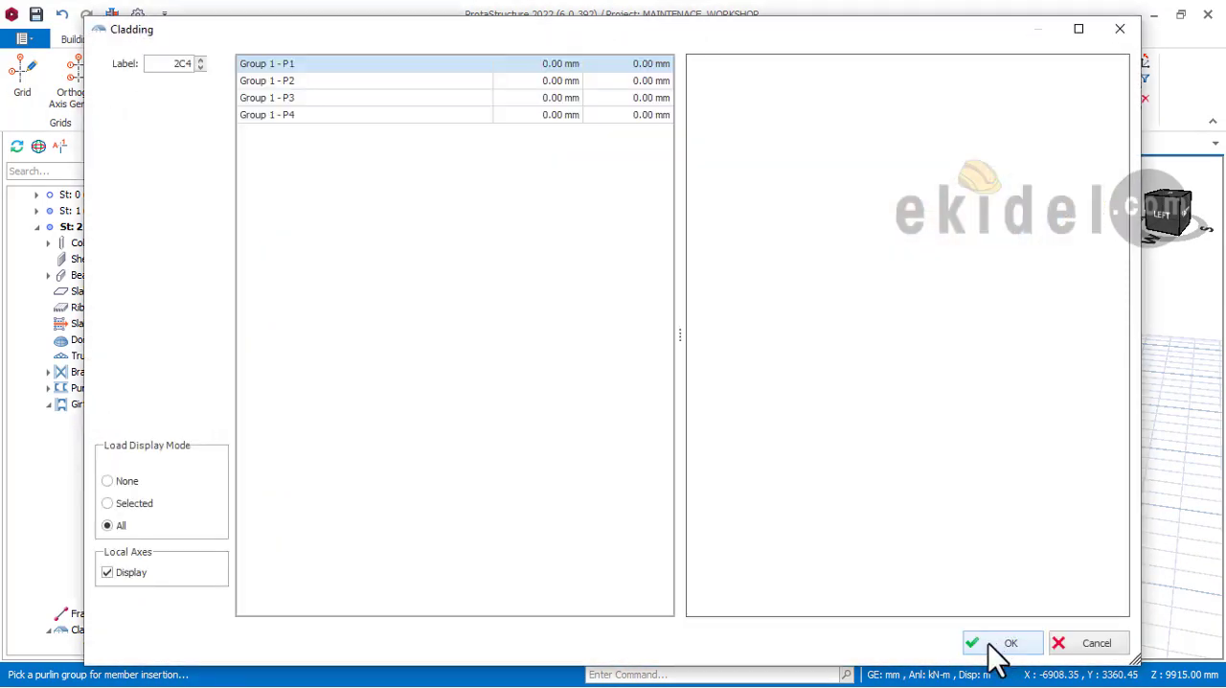
left_click(1000, 642)
Step: Insert a default steel cladding on the purlin group of the right roof slope's rear bay, next to the rear gable
scroll(610, 463, "down", 4)
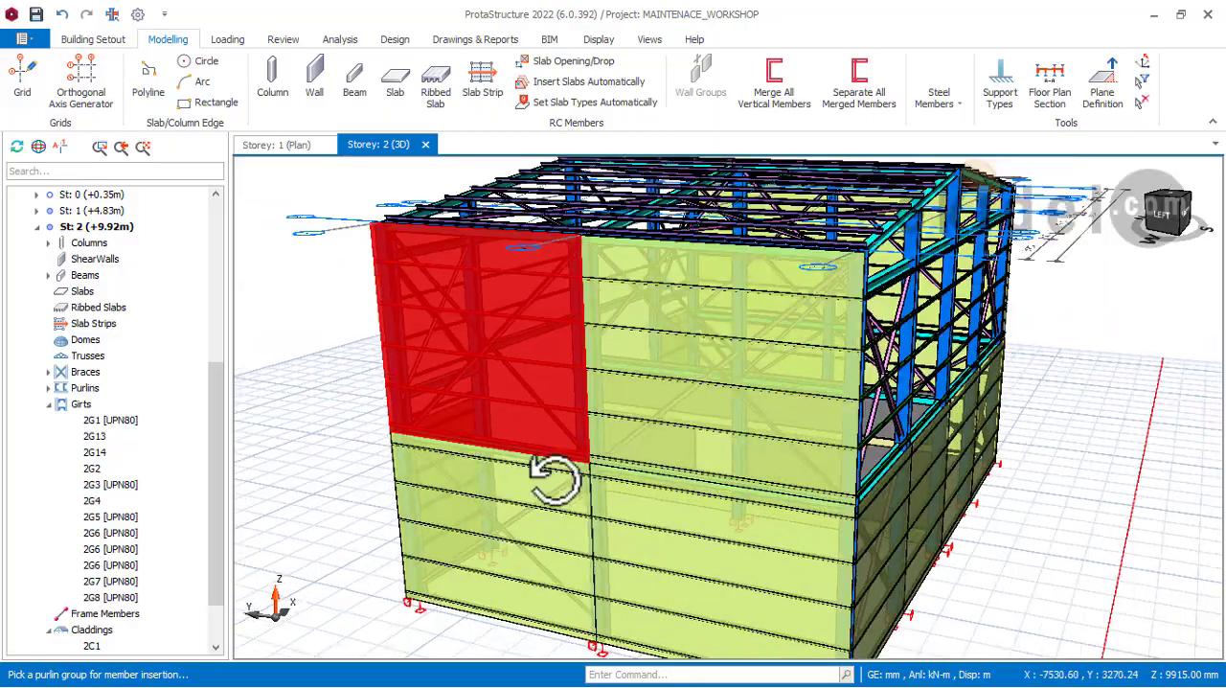
middle_click_drag(556, 479, 630, 484, "shift")
scroll(631, 485, "down", 3)
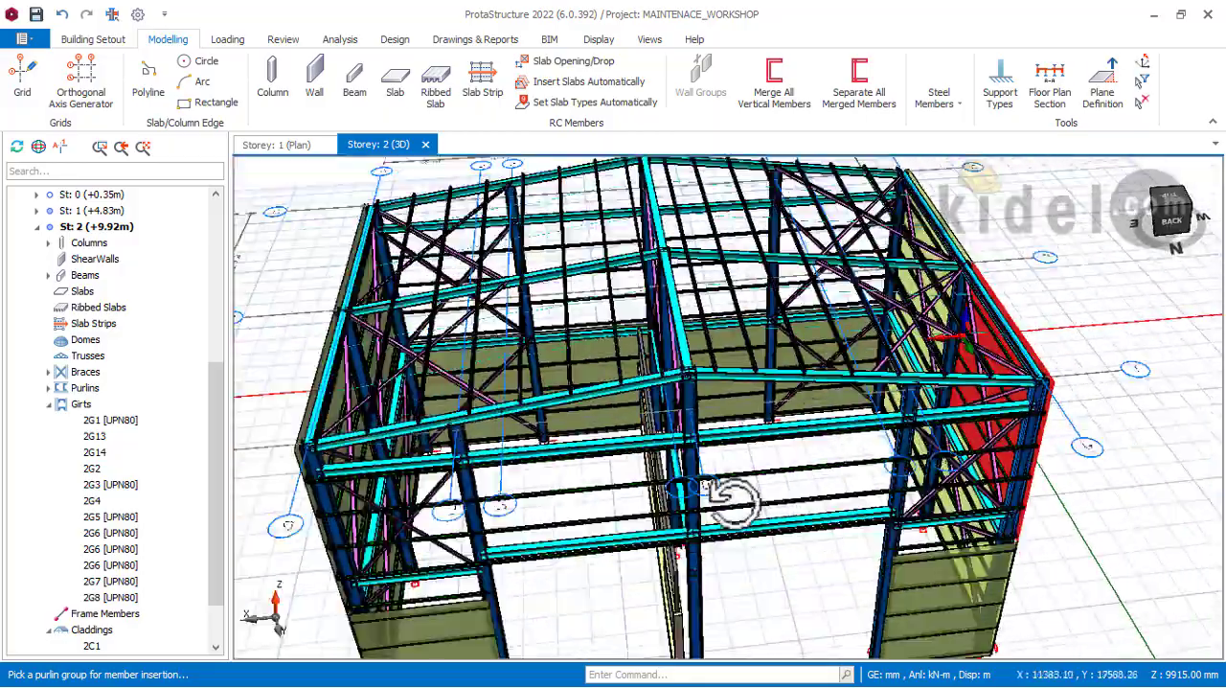
middle_click_drag(731, 500, 652, 465, "shift")
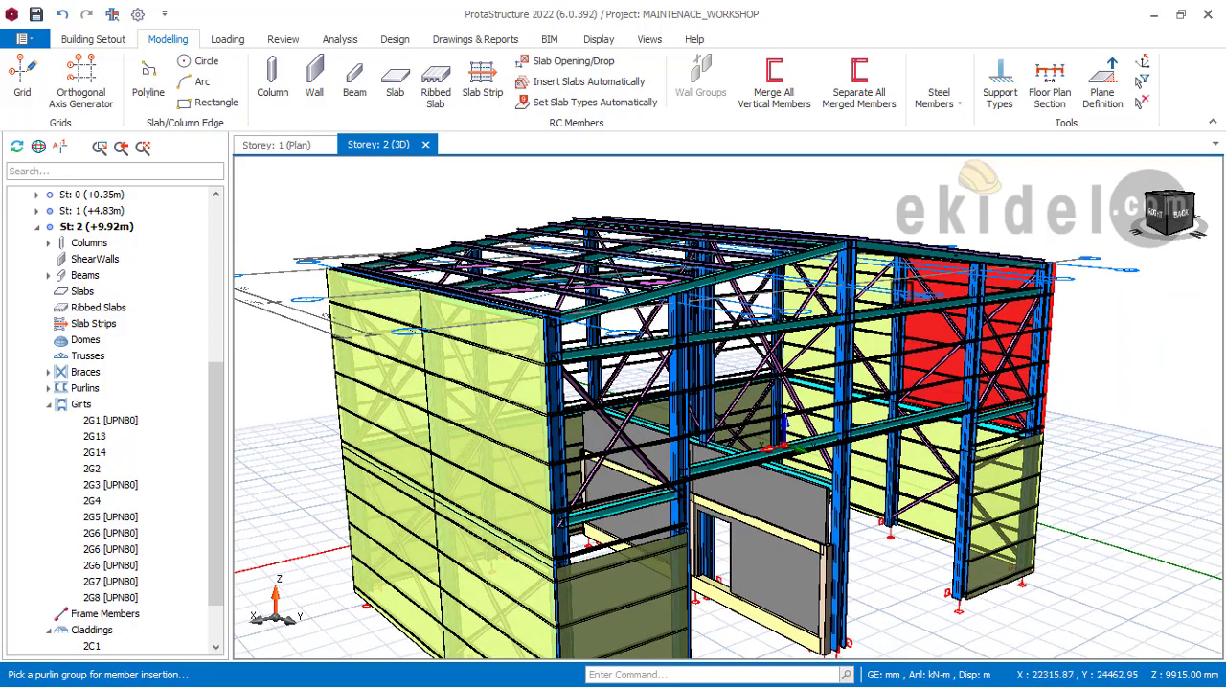
middle_click_drag(781, 443, 788, 525, "shift")
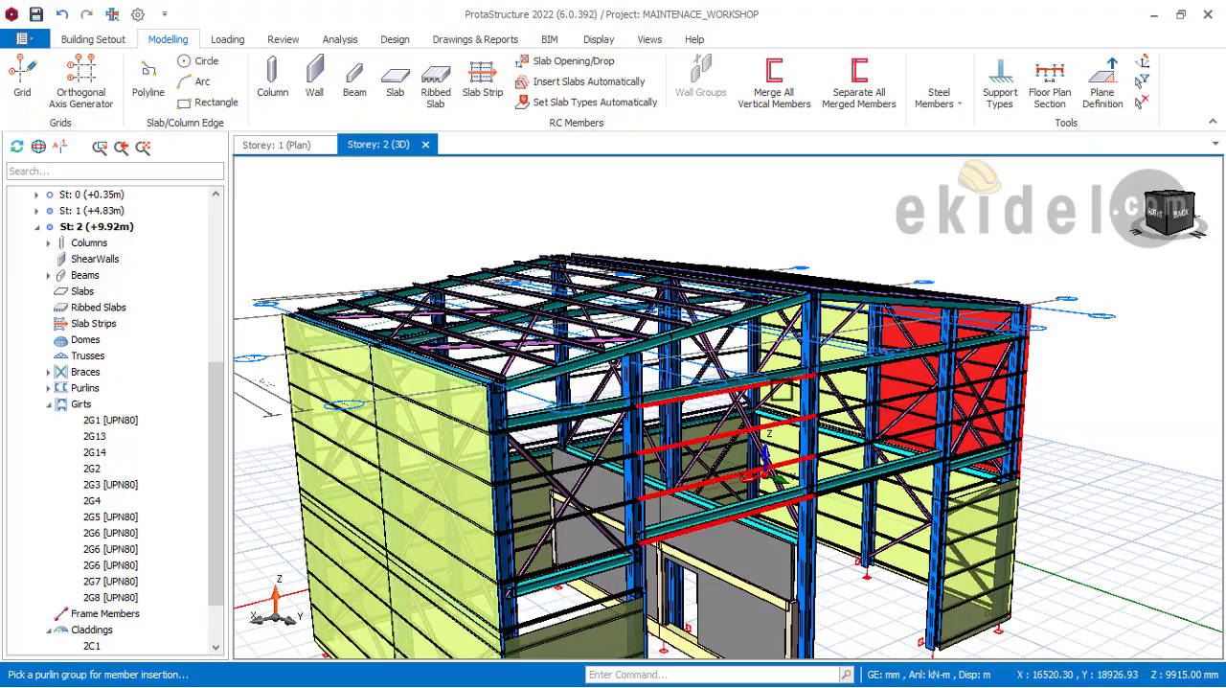
middle_click_drag(781, 388, 748, 326)
scroll(537, 334, "up", 4)
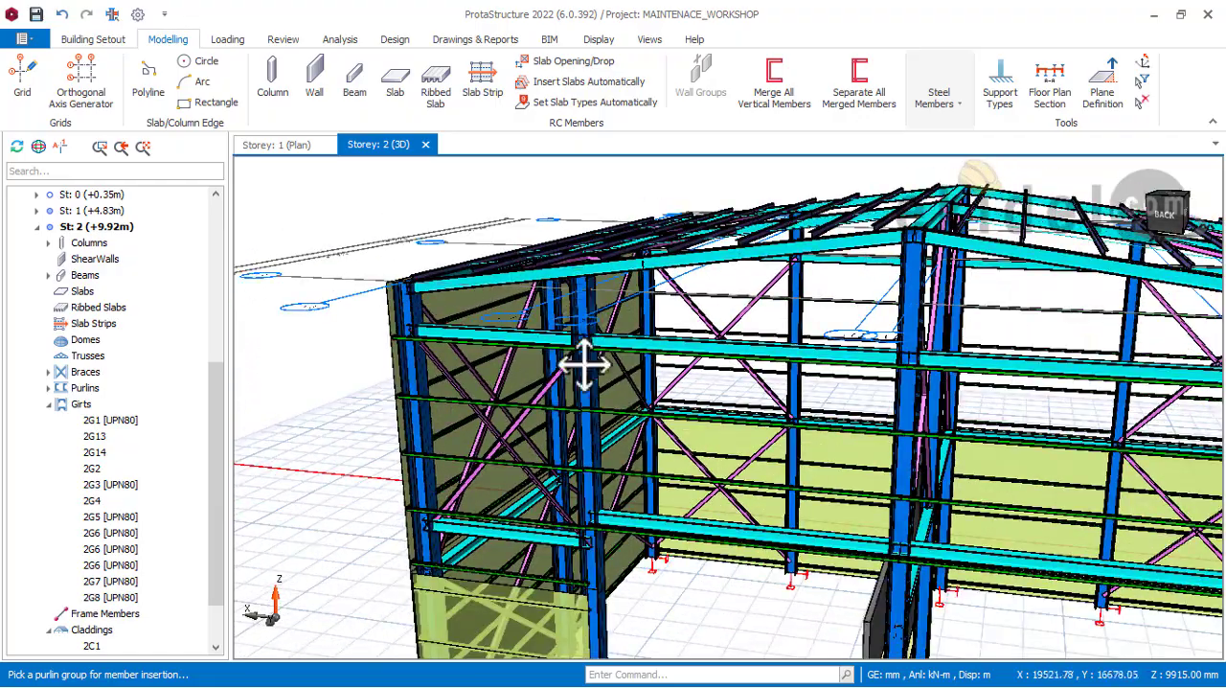
middle_click_drag(584, 365, 576, 532)
scroll(576, 532, "up", 2)
middle_click_drag(699, 475, 668, 335)
scroll(700, 361, "up", 2)
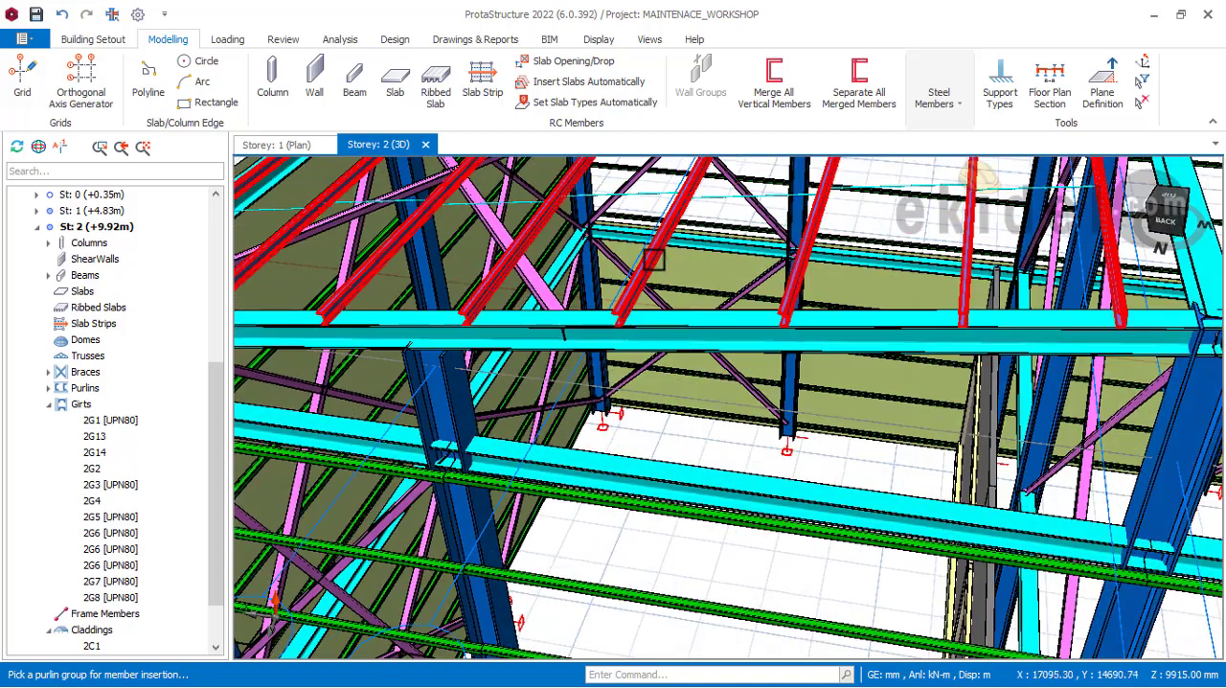
left_click(852, 359)
left_click(1003, 644)
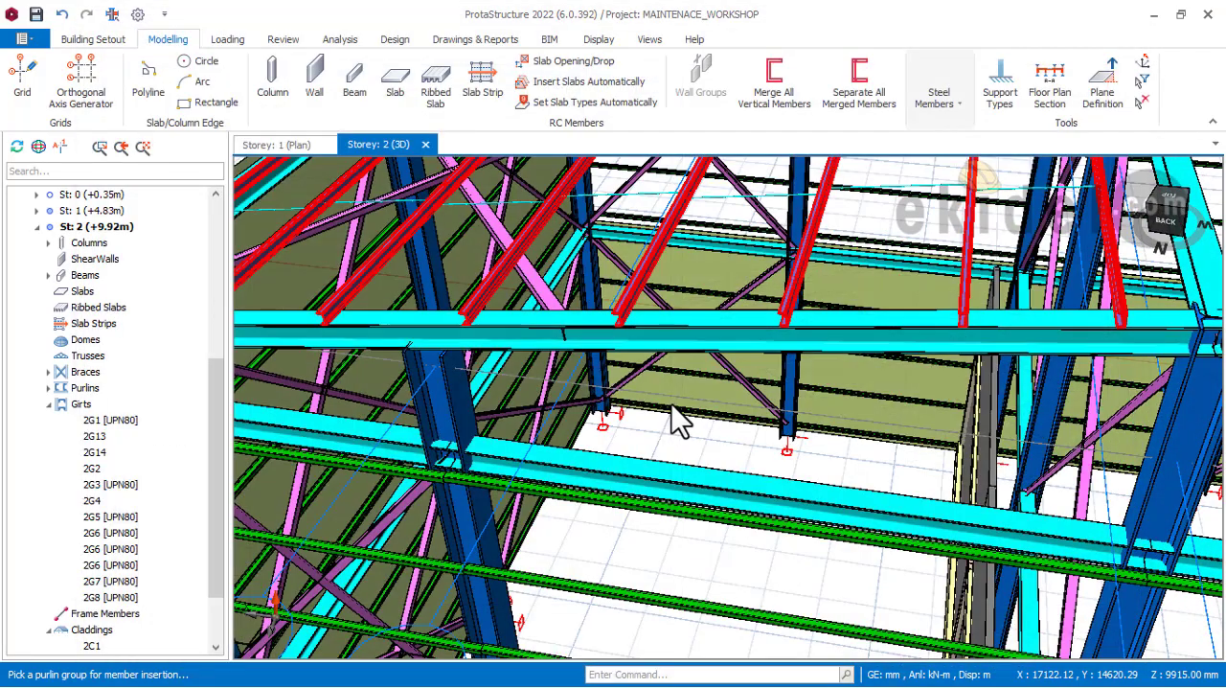
Step: Insert a default steel cladding on the purlin group of the right roof slope's front bay
scroll(685, 323, "down", 5)
middle_click_drag(677, 322, 632, 550)
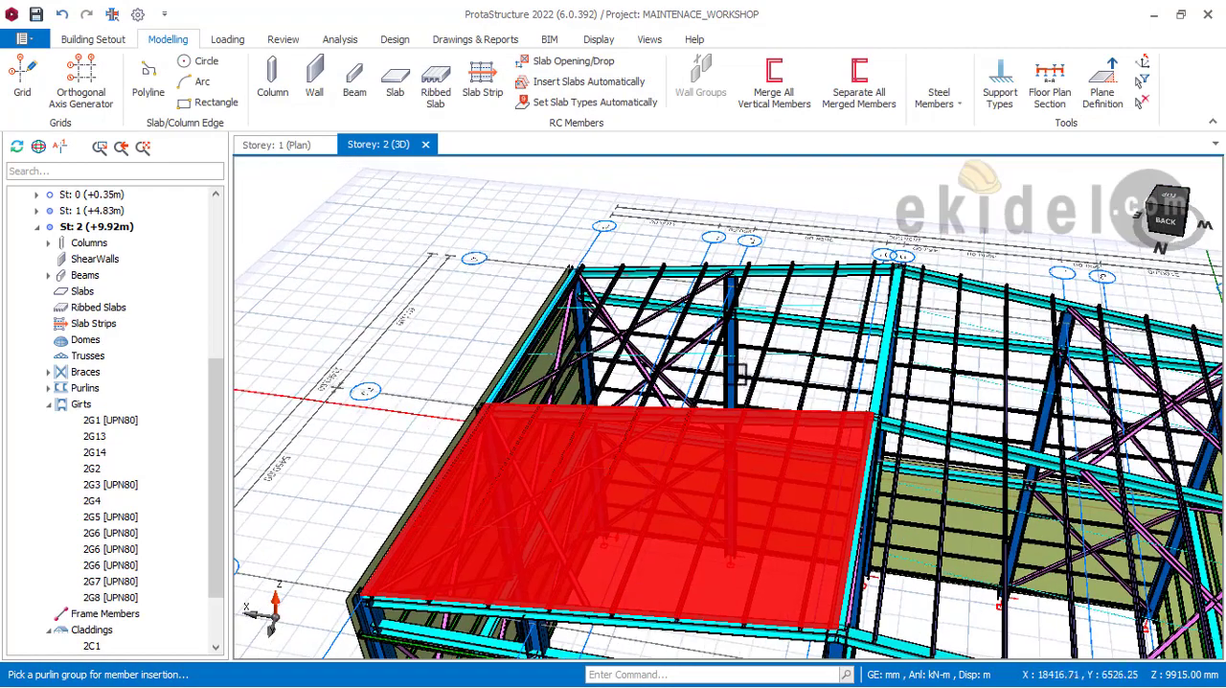
scroll(739, 372, "up", 2)
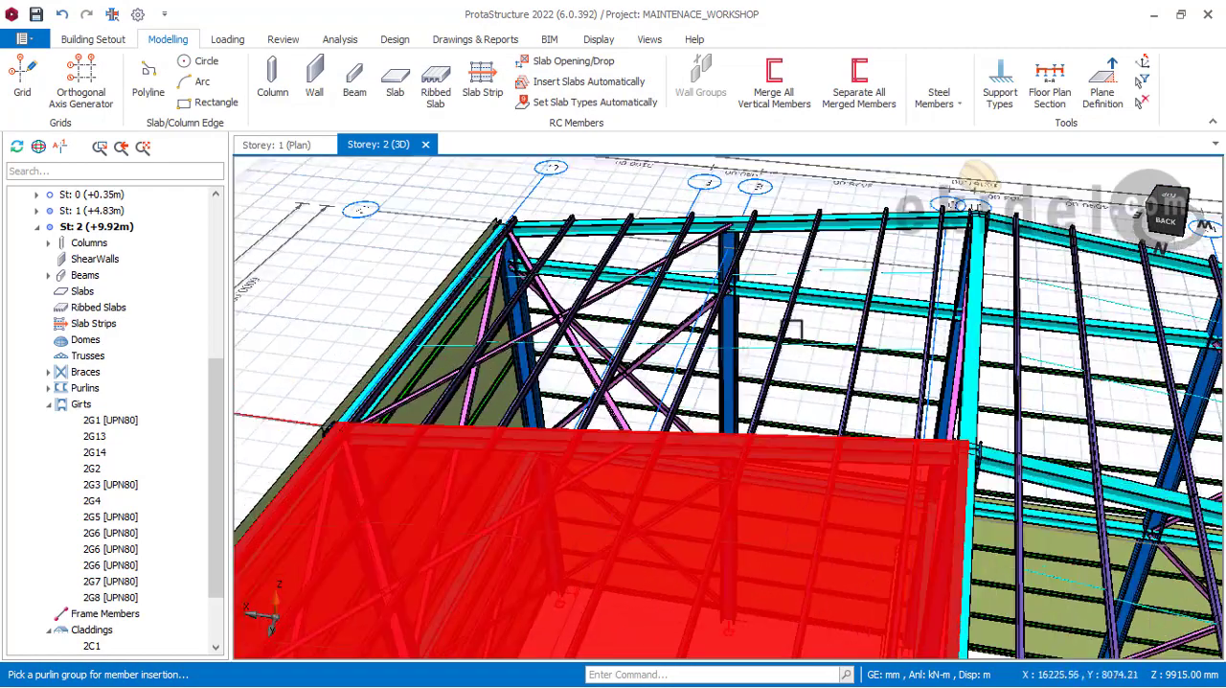
left_click(958, 572)
left_click(1008, 646)
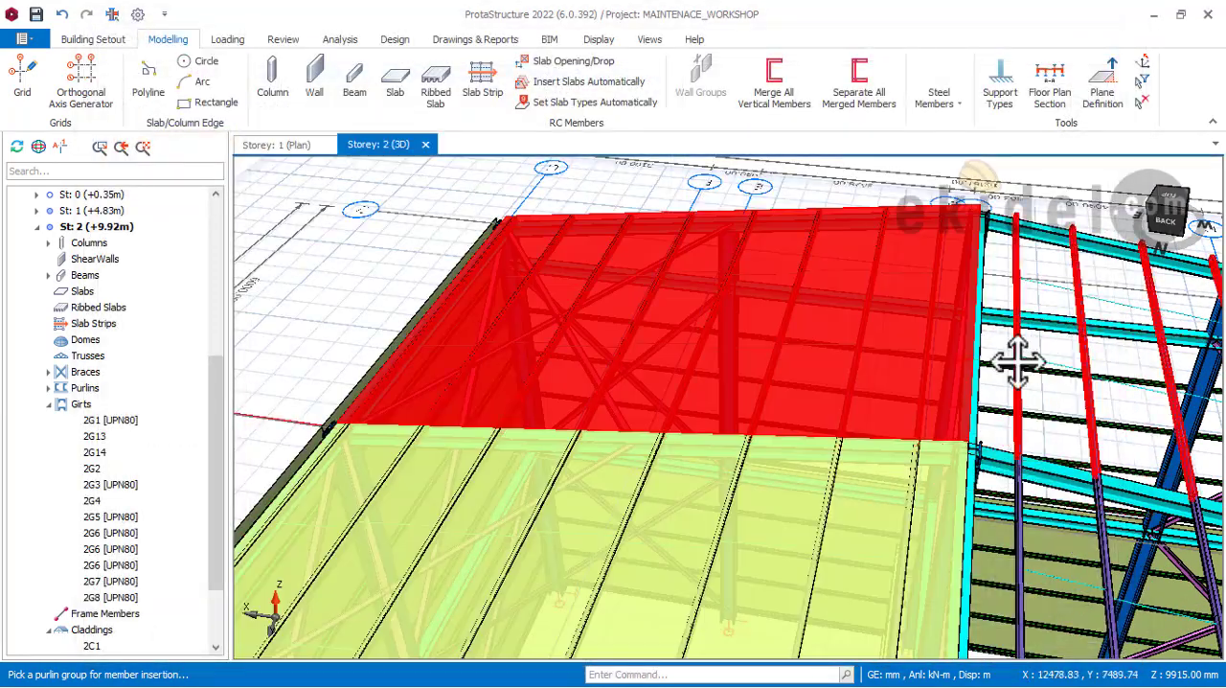
Step: Insert default steel claddings on the two purlin groups of the left roof slope, front bay first and then rear bay
middle_click_drag(1019, 362, 805, 358)
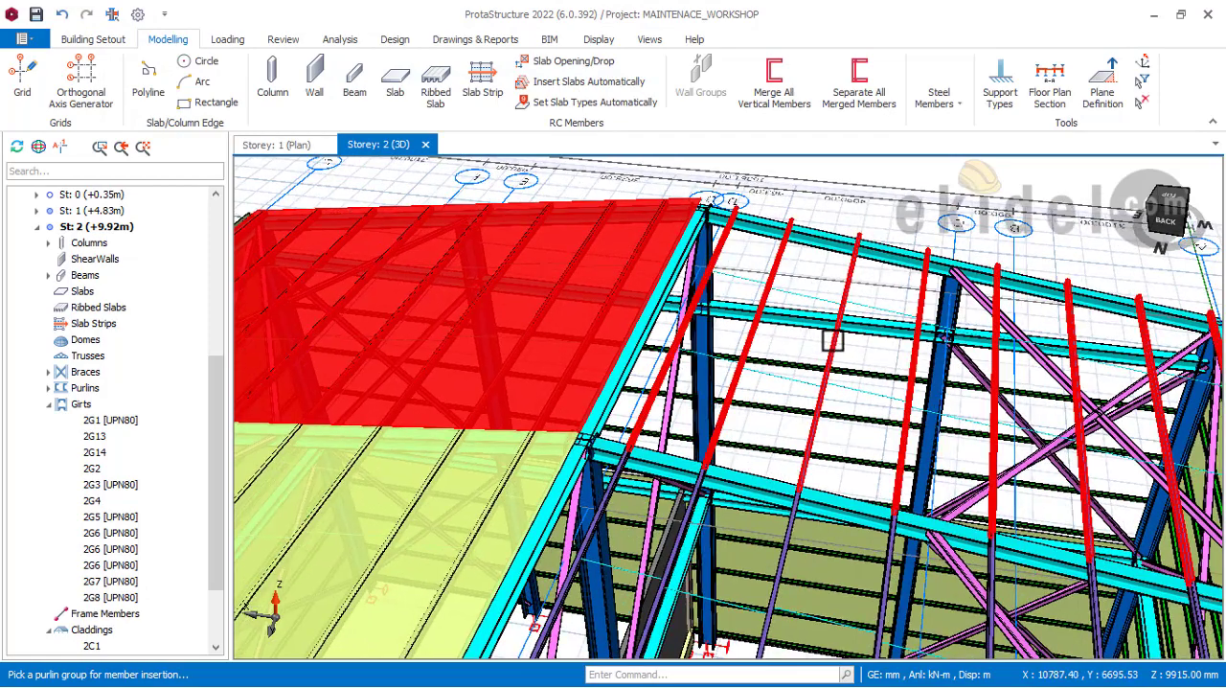
left_click(1057, 620)
left_click(1008, 646)
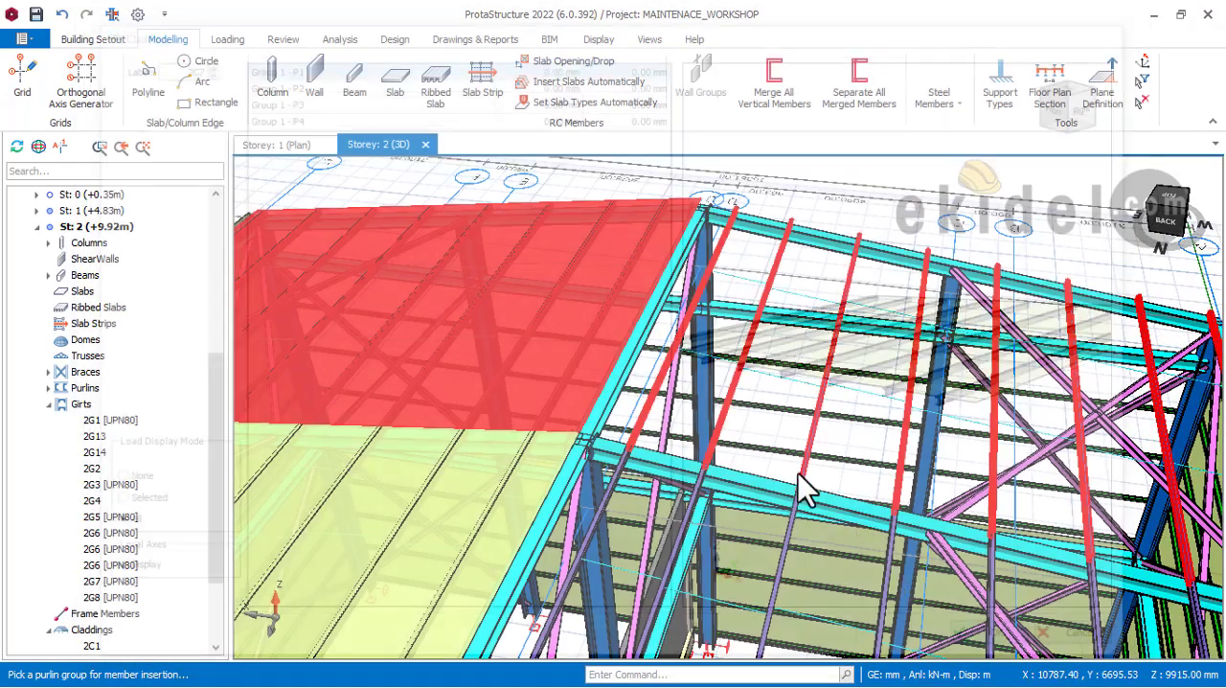
middle_click_drag(813, 381, 801, 172)
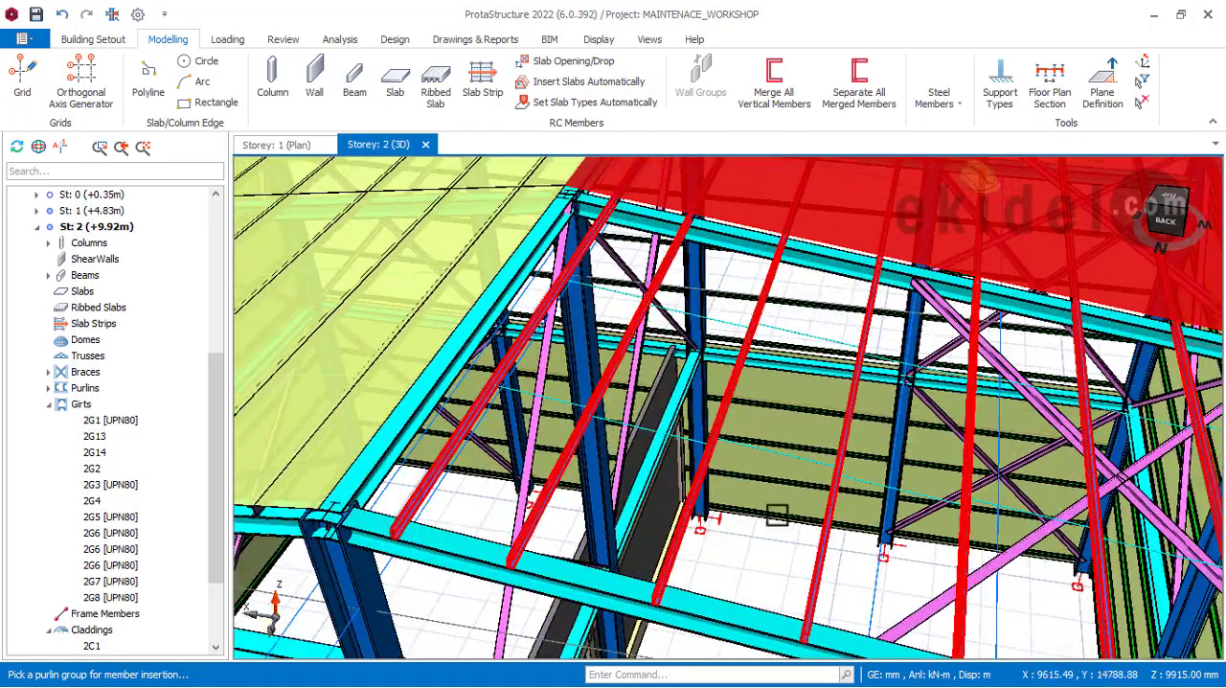
left_click(1005, 617)
left_click(1005, 644)
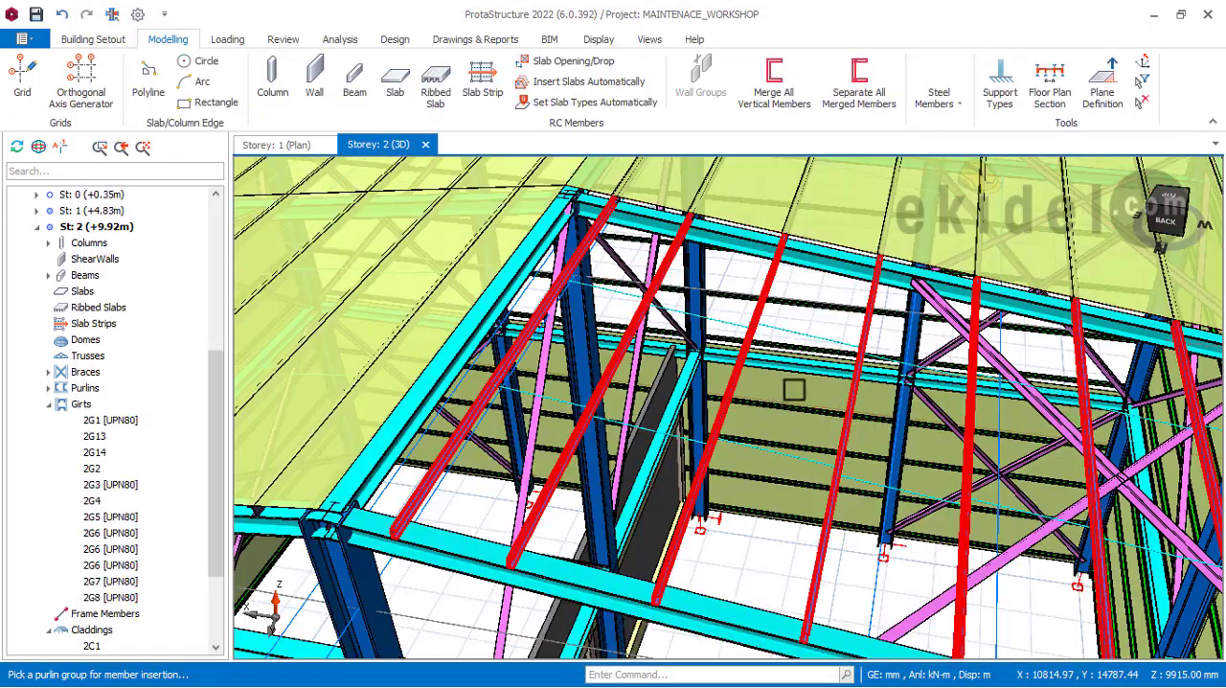
Step: Examine the roof and the upper bays of the front and rear gables for girt groups still without cladding
scroll(802, 387, "down", 6)
middle_click_drag(922, 473, 996, 427, "shift")
middle_click_drag(652, 417, 718, 379)
middle_click_drag(507, 421, 757, 452, "shift")
middle_click_drag(499, 466, 651, 365, "shift")
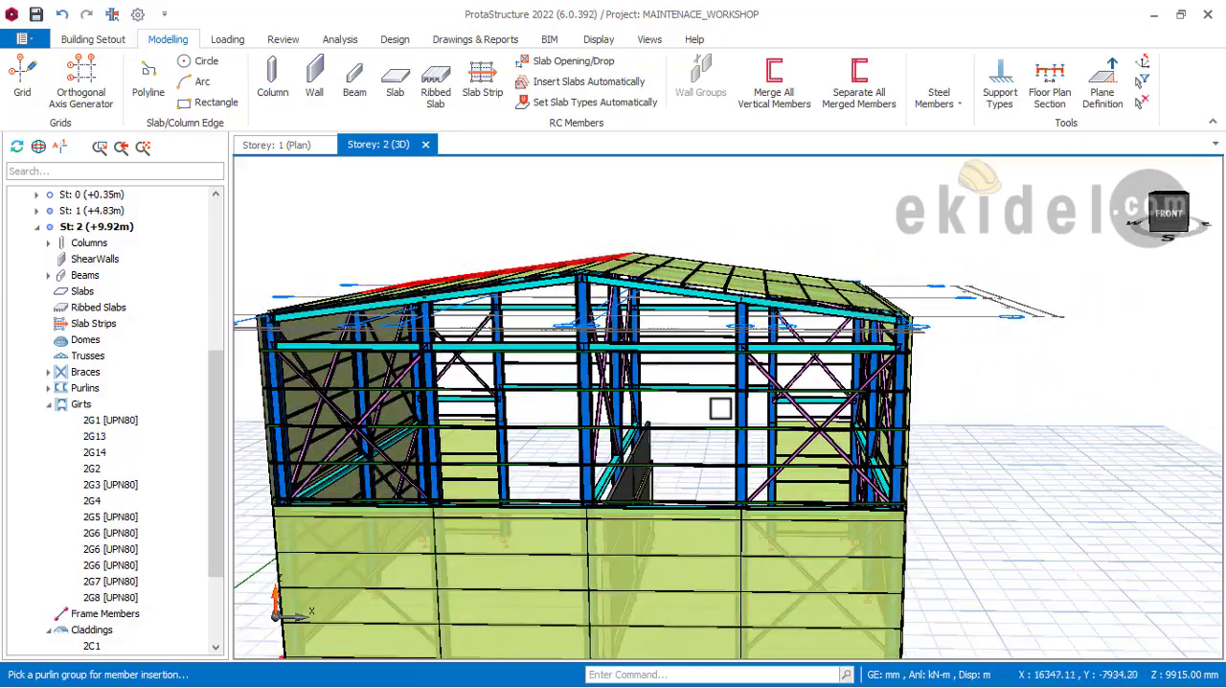
middle_click_drag(721, 409, 757, 463, "shift")
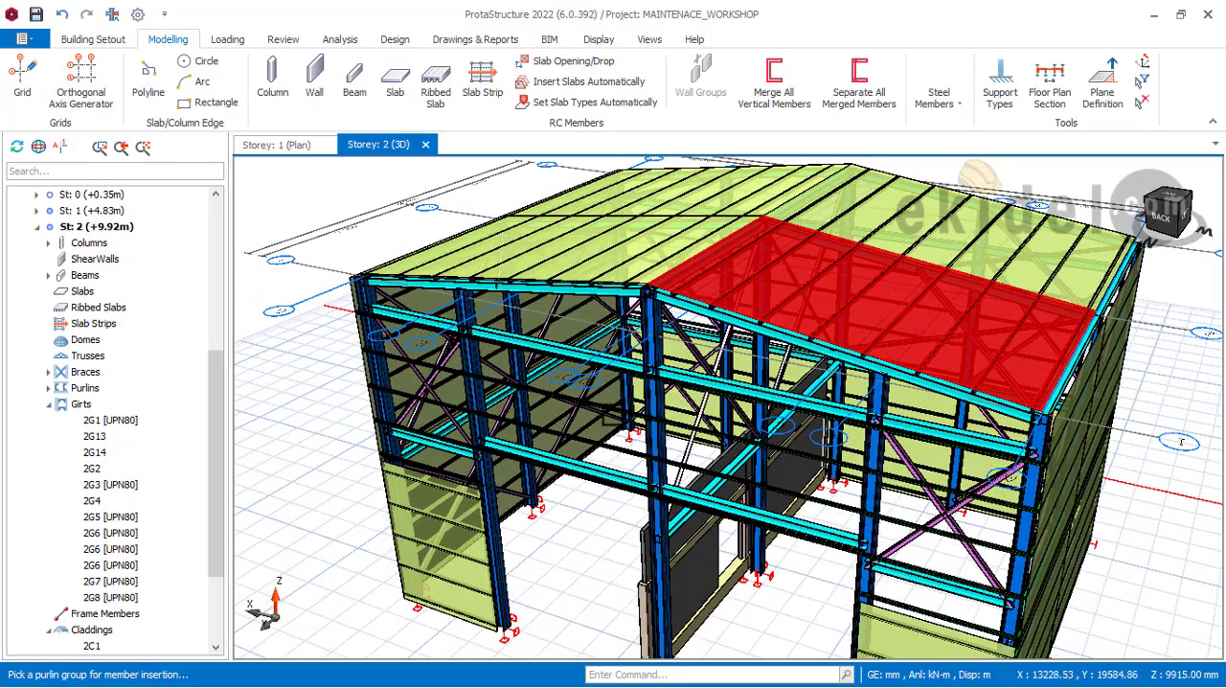
scroll(477, 286, "up", 2)
middle_click_drag(705, 321, 600, 269, "shift")
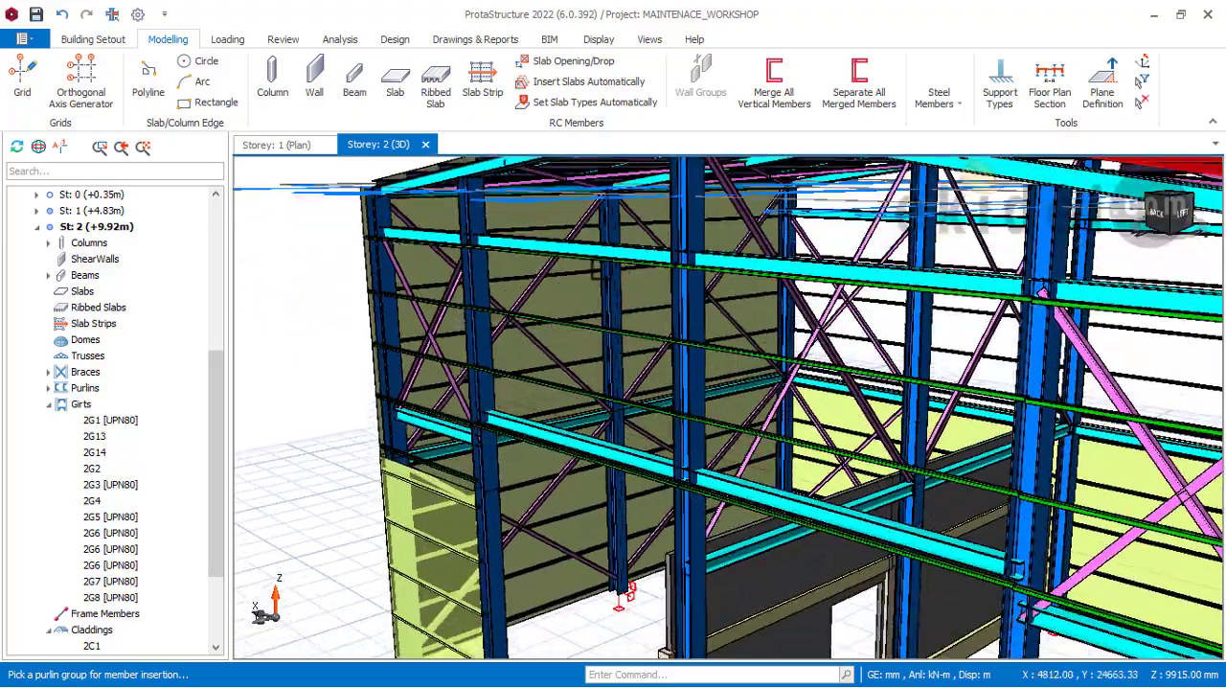
middle_click_drag(614, 347, 629, 306, "shift")
right_click(626, 278)
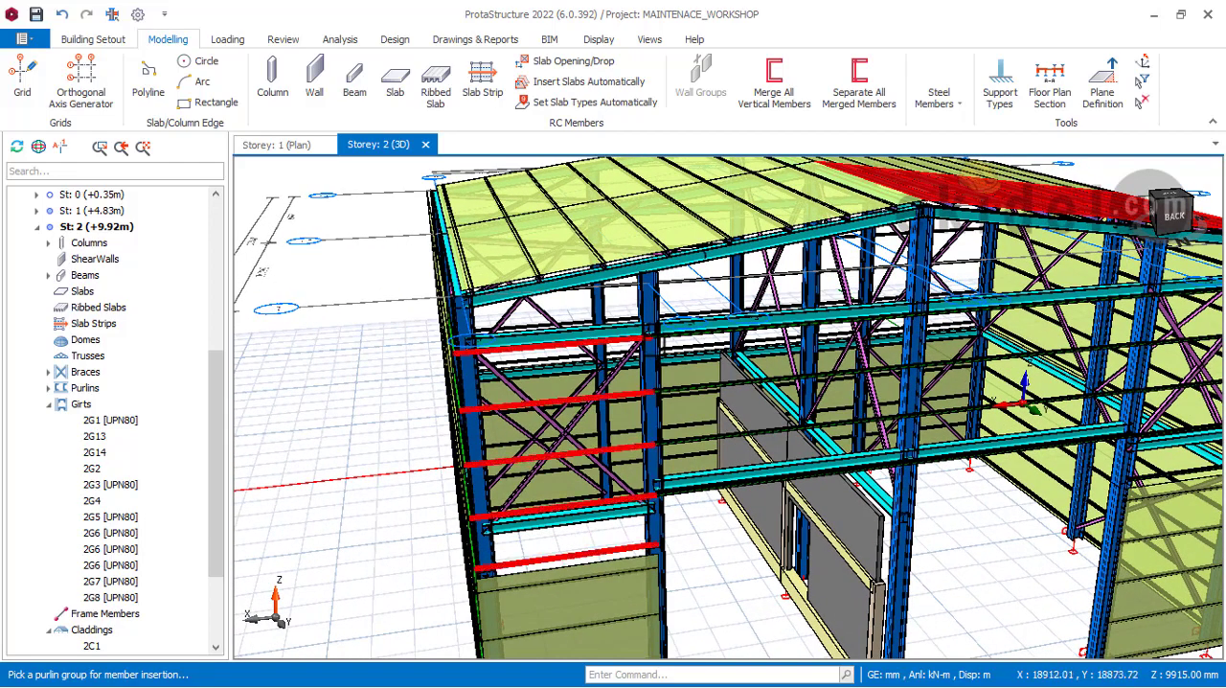
middle_click_drag(628, 307, 690, 373, "shift")
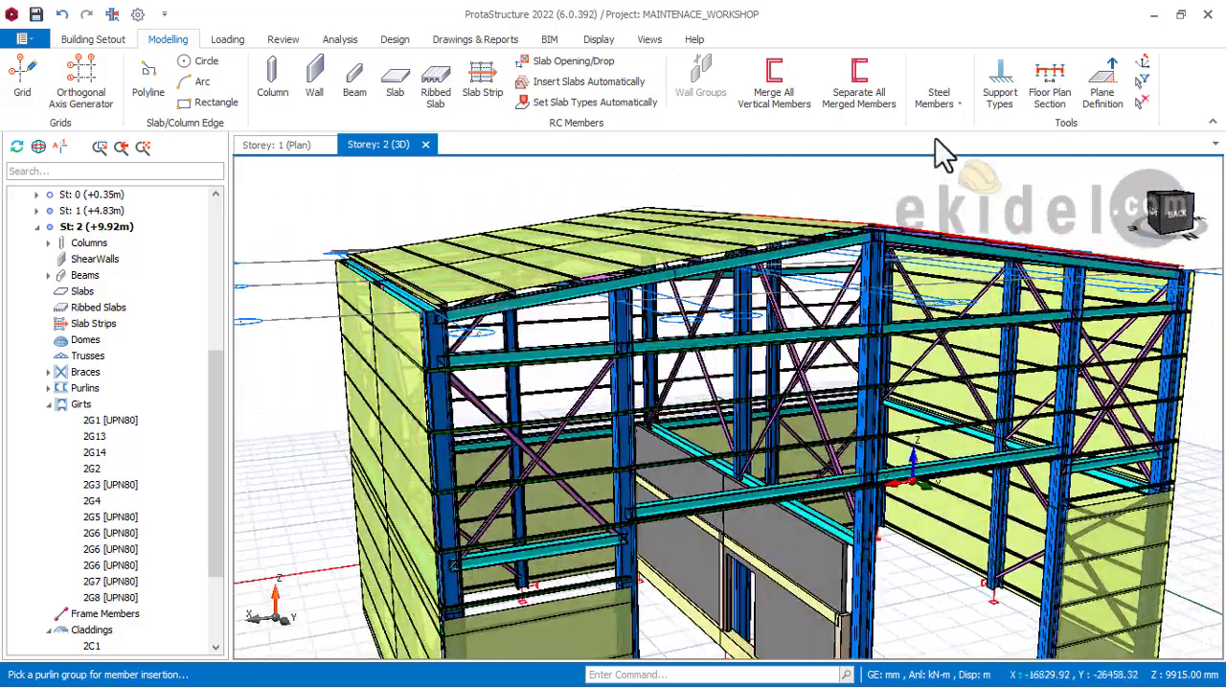
Step: Insert a default steel cladding on the rear gable's upper girt group between the ridge column and the intermediate column towards the right side wall
left_click(971, 115)
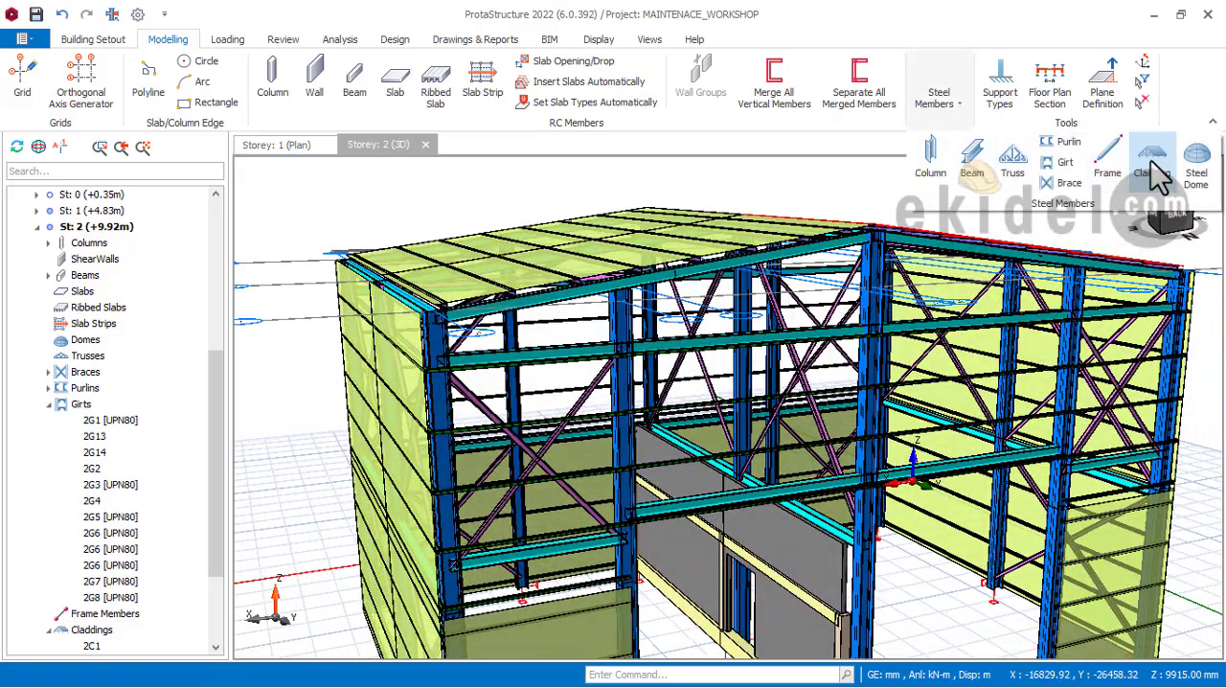
scroll(657, 383, "up", 4)
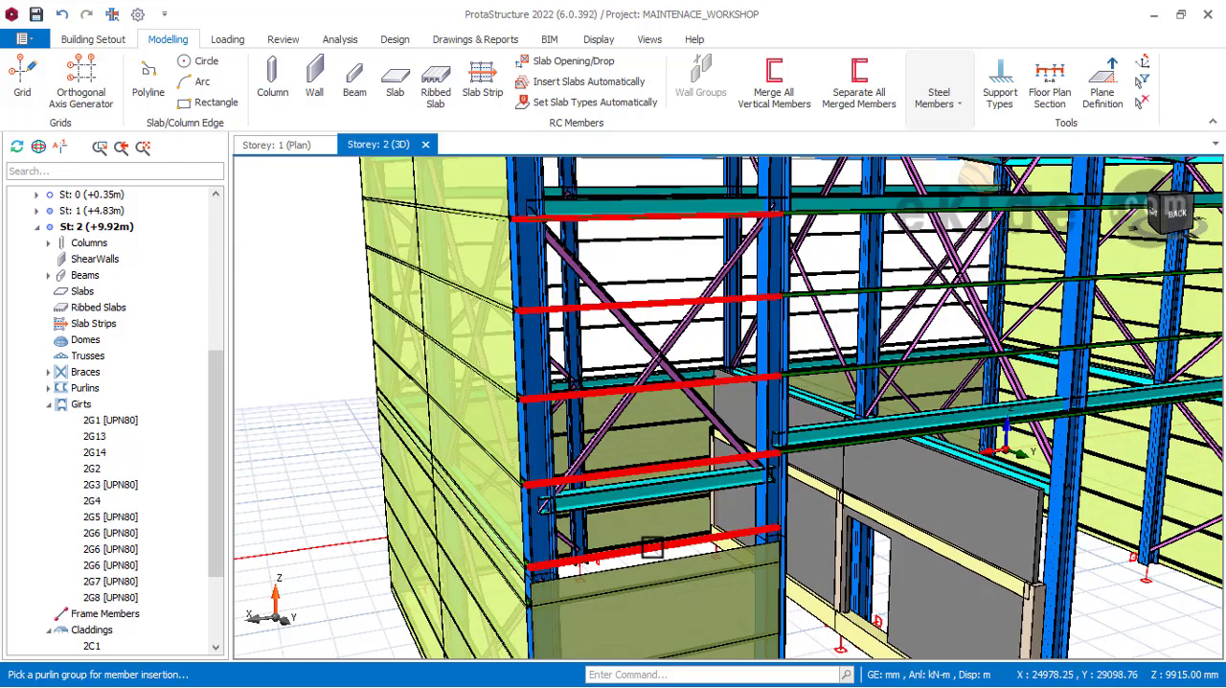
scroll(671, 536, "down", 4)
middle_click_drag(742, 508, 611, 500)
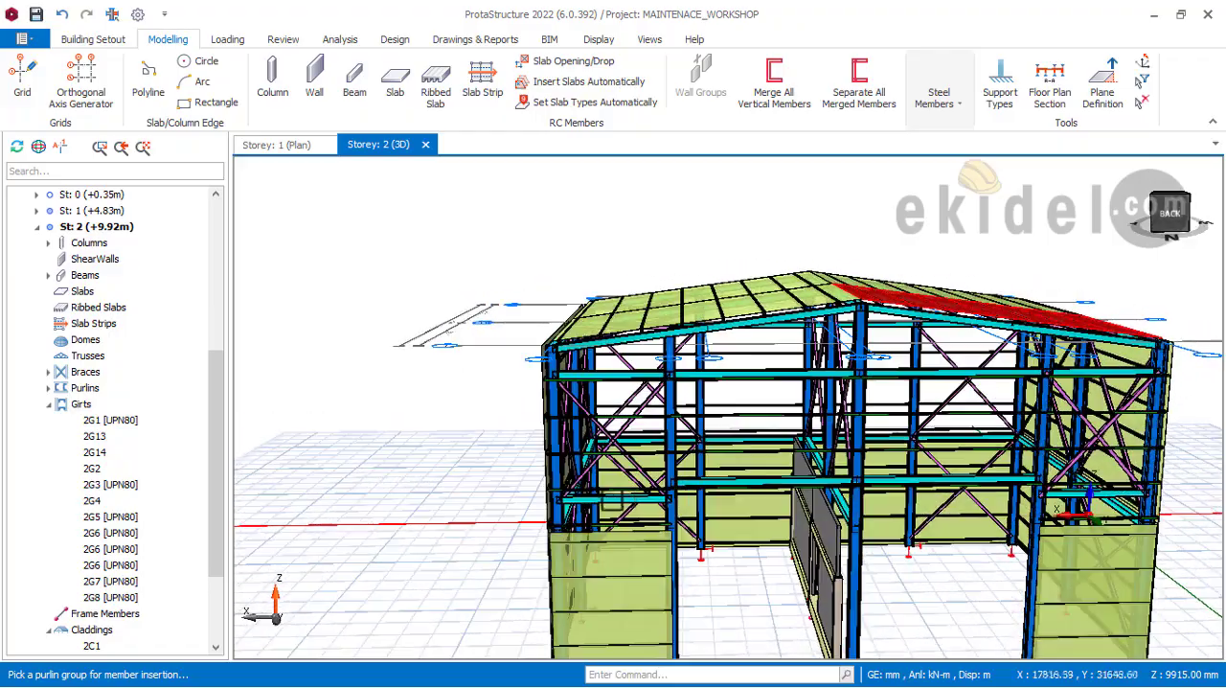
scroll(623, 510, "up", 2)
middle_click_drag(806, 491, 656, 424)
scroll(722, 287, "up", 1)
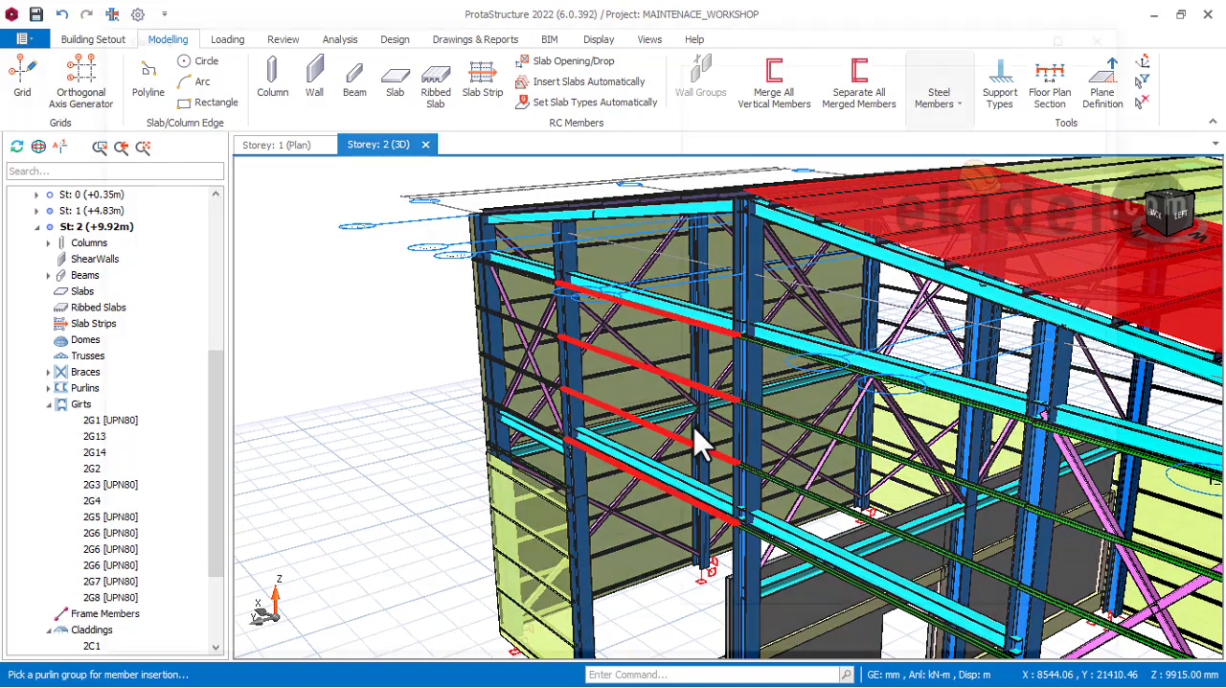
left_click(699, 436)
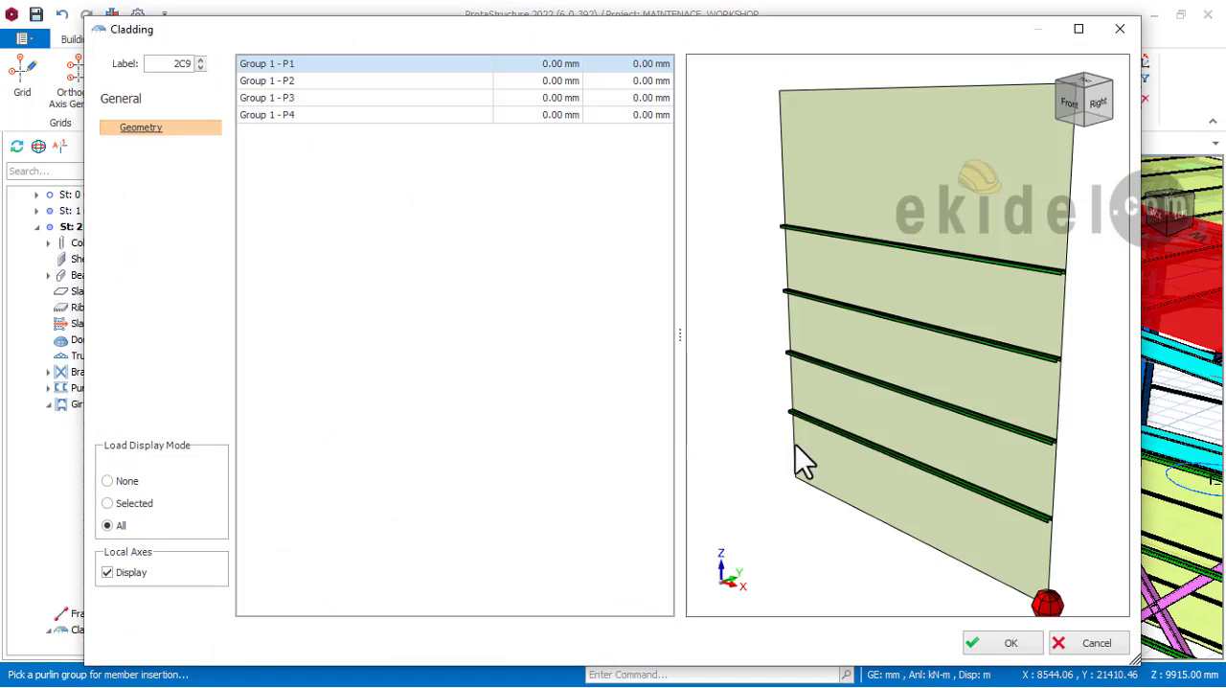
left_click(1005, 645)
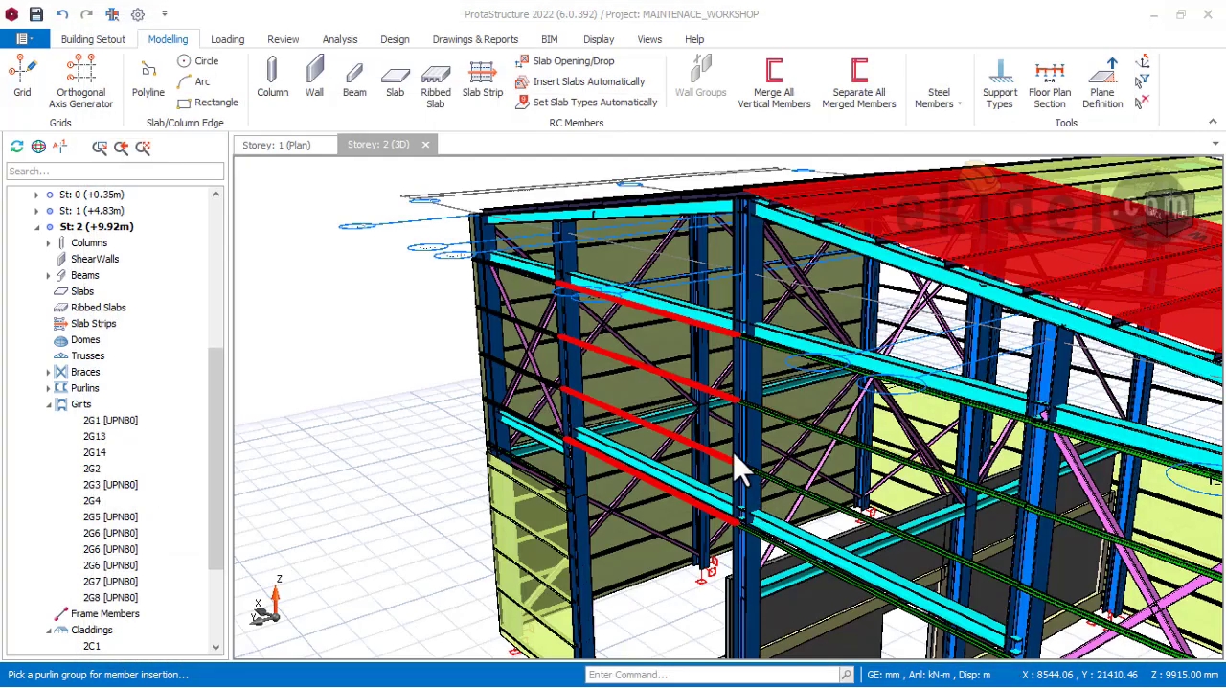
Step: Examine the new rear gable cladding from several sides, comparing its upper edge with the roof slope and its lower edge with the girts
middle_click_drag(759, 418, 867, 453)
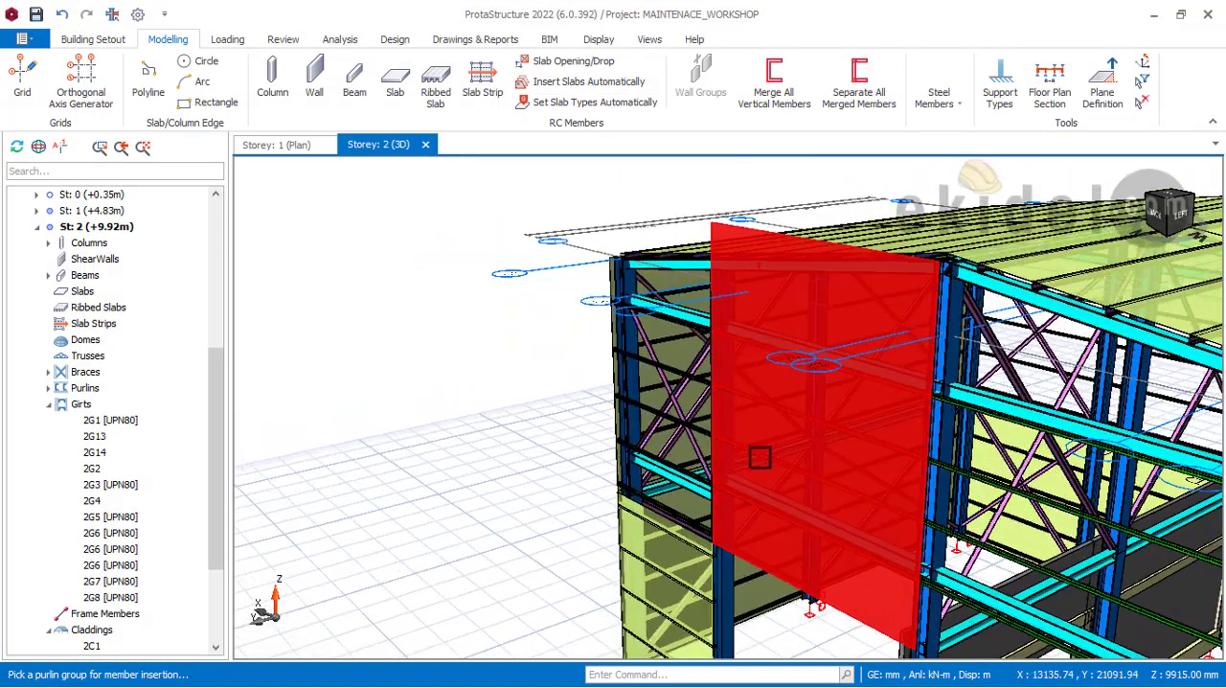
middle_click_drag(760, 457, 871, 457, "shift")
middle_click_drag(659, 462, 870, 433)
scroll(878, 301, "up", 2)
middle_click_drag(935, 385, 865, 479, "shift")
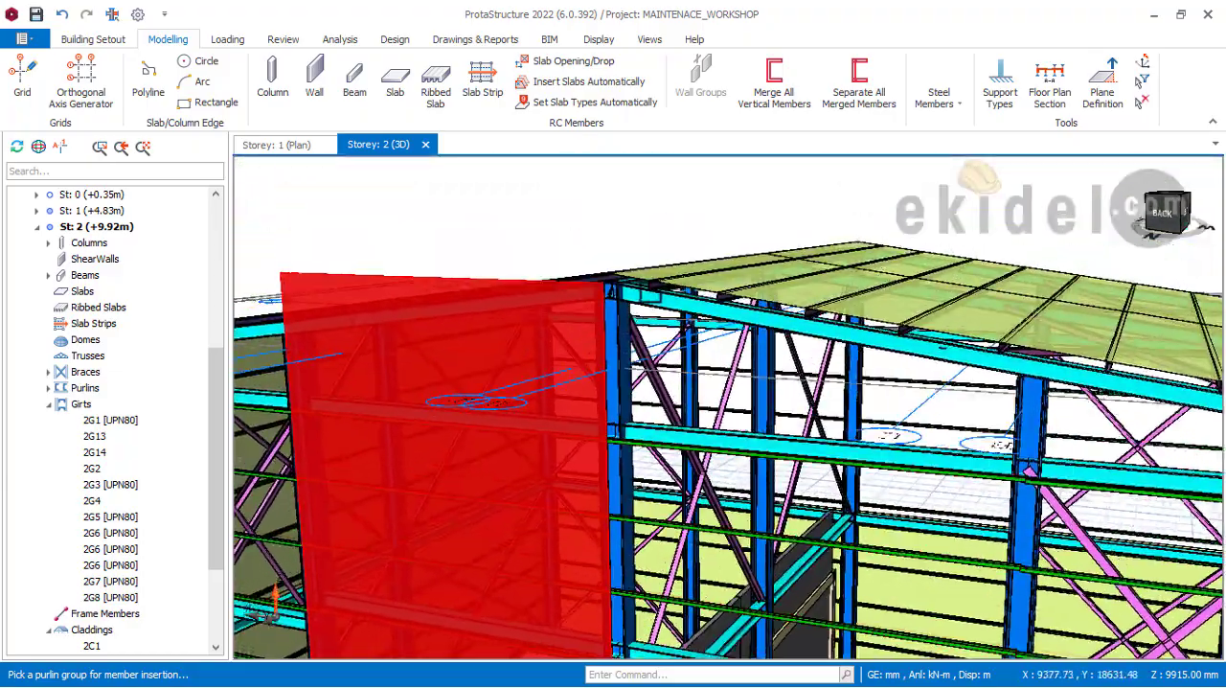
scroll(987, 345, "down", 1)
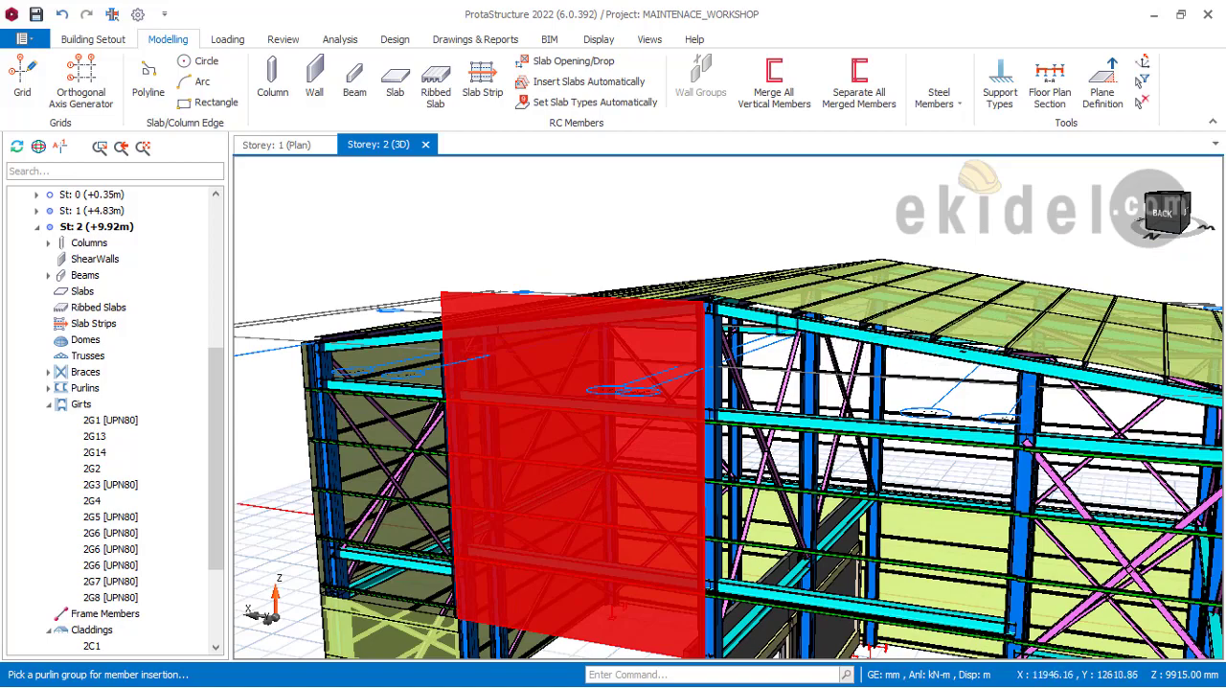
middle_click_drag(951, 358, 879, 356, "shift")
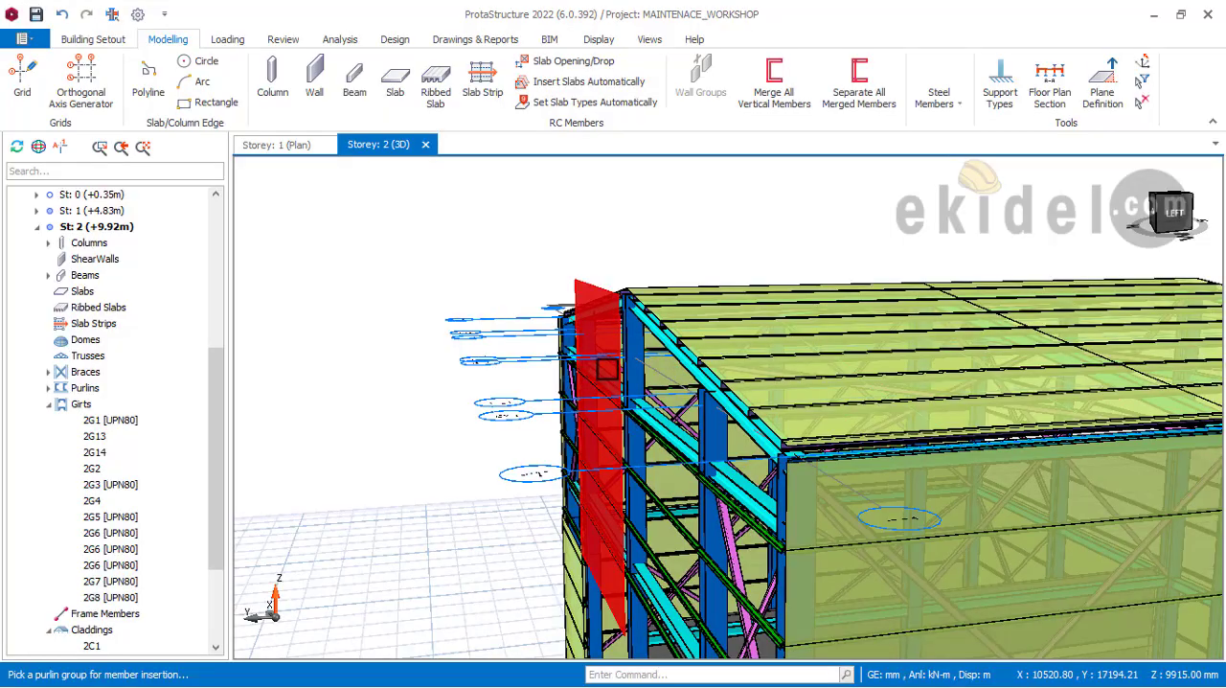
mouse_move(606, 370)
middle_mouse_down("shift")
mouse_move(760, 397)
mouse_move(690, 376)
mouse_move(550, 402)
mouse_move(627, 392)
mouse_move(724, 417)
mouse_move(773, 359)
middle_mouse_up("shift")
middle_click_drag(956, 350, 855, 314, "shift")
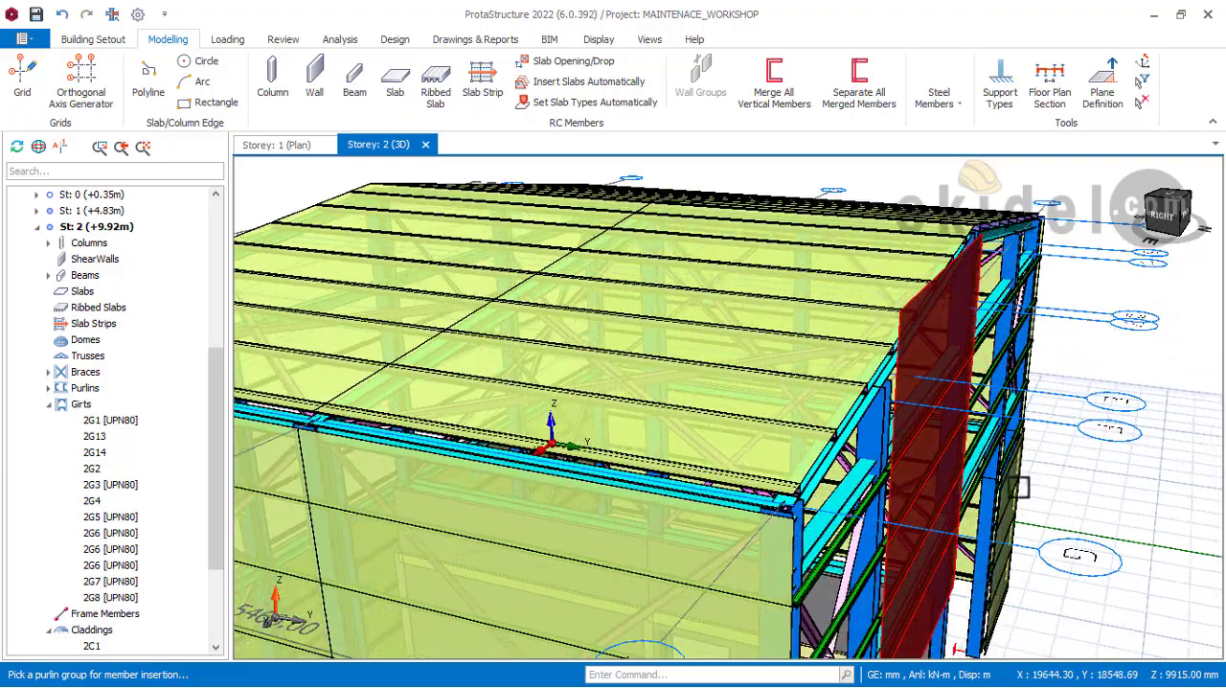
middle_click_drag(1006, 460, 900, 352)
middle_click_drag(916, 472, 861, 387)
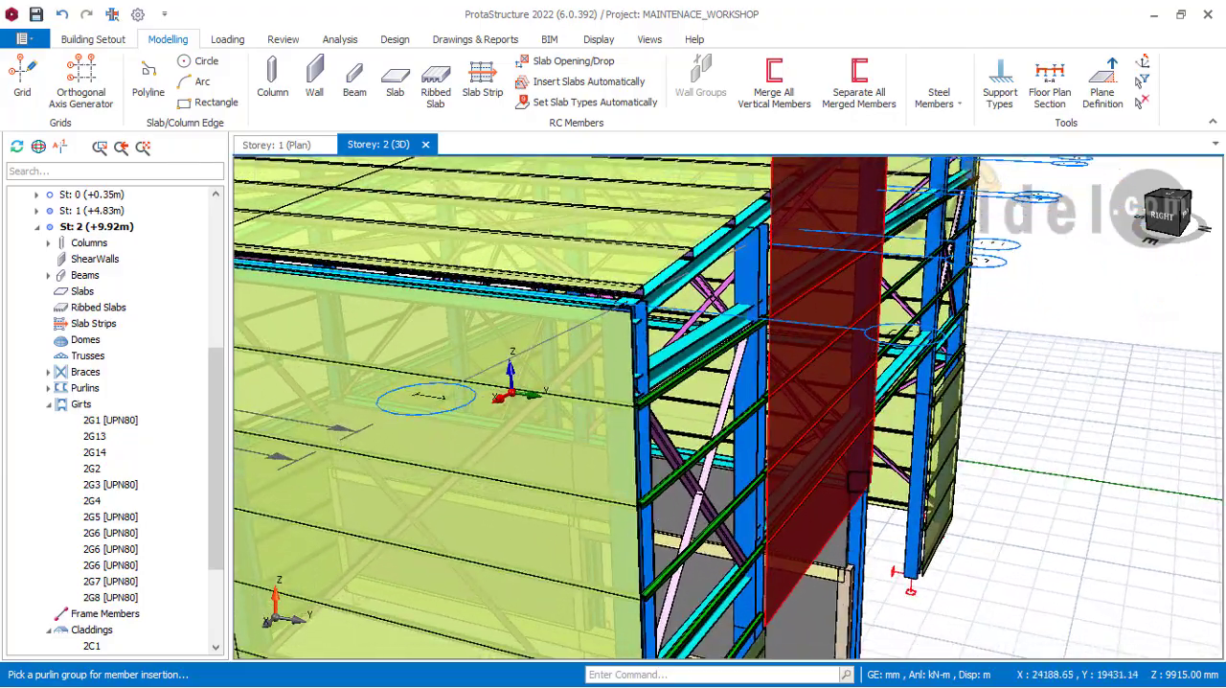
middle_click_drag(856, 522, 874, 541, "shift")
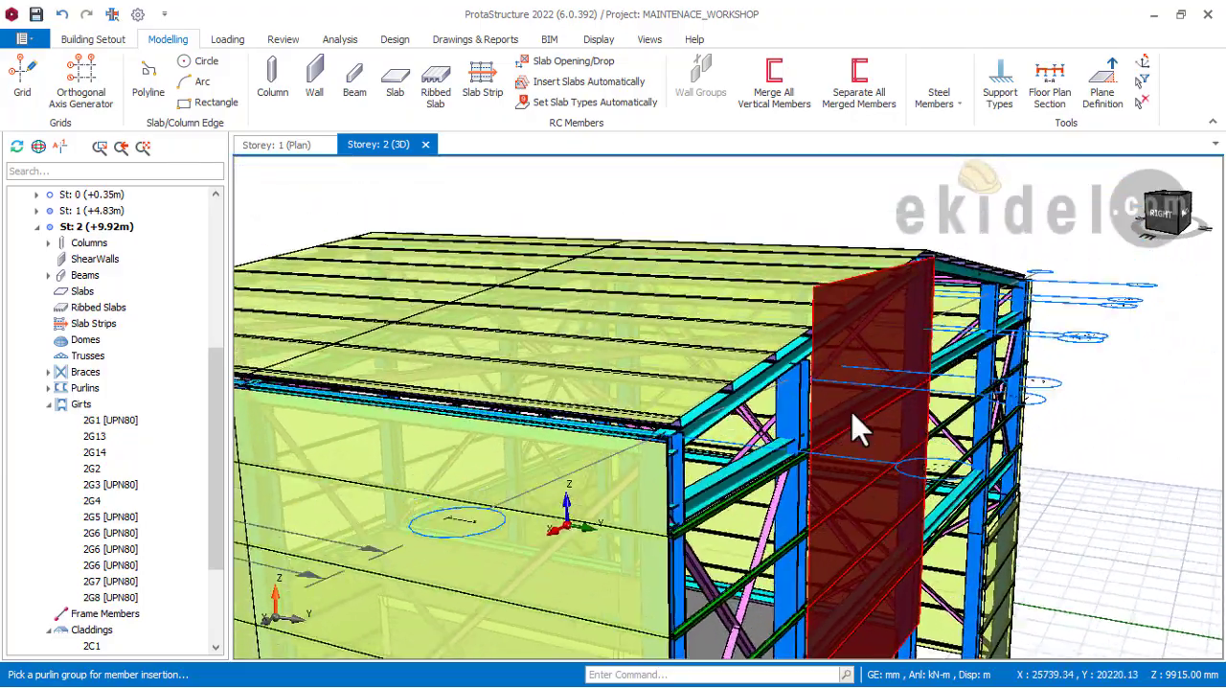
middle_click_drag(778, 381, 807, 370, "shift")
middle_click_drag(698, 379, 746, 371)
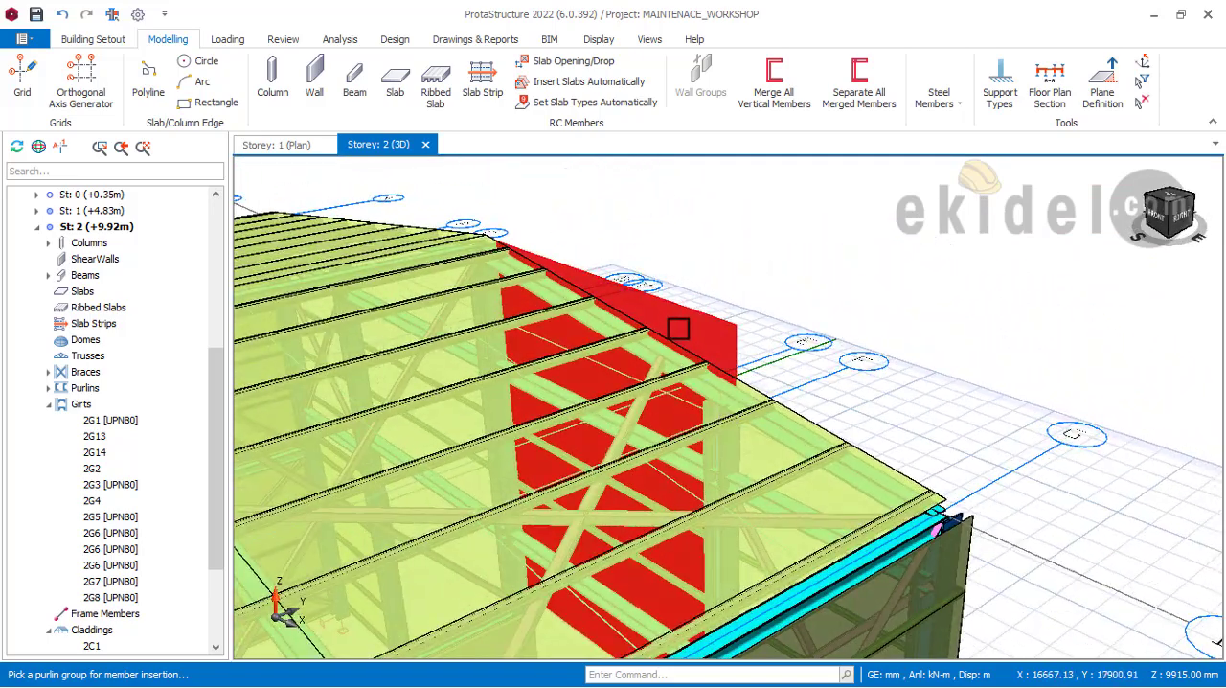
scroll(679, 329, "up", 2)
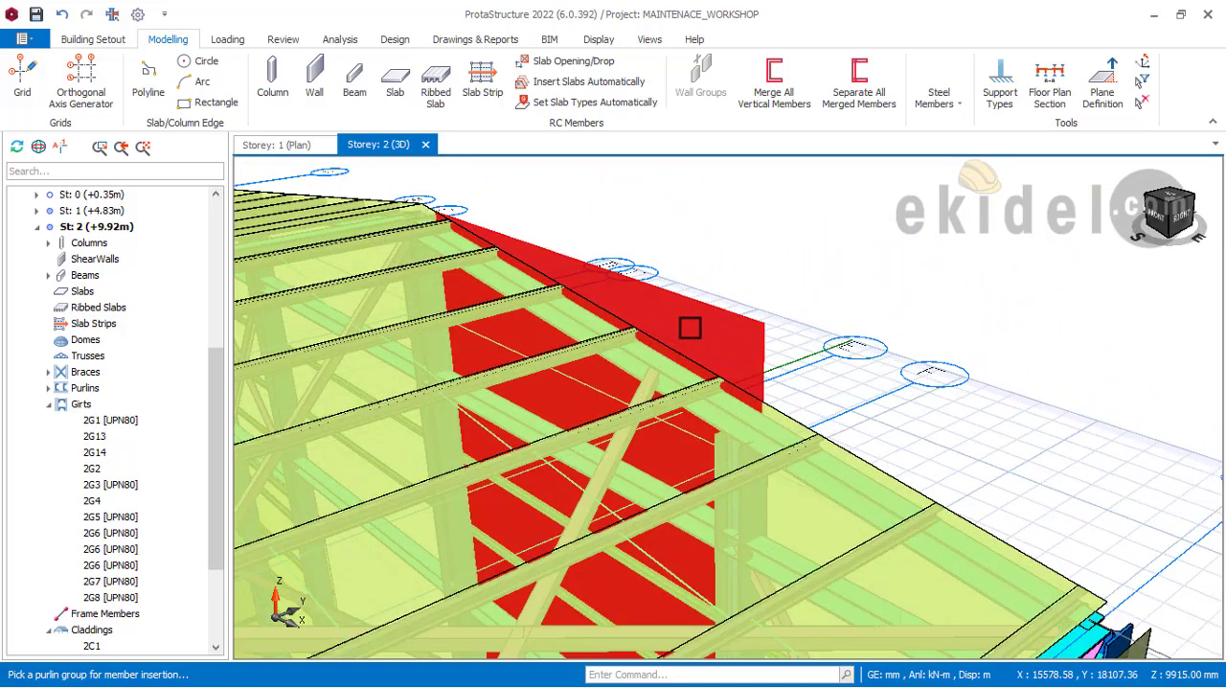
mouse_move(690, 328)
middle_mouse_down("shift")
mouse_move(830, 355)
mouse_move(838, 424)
mouse_move(740, 419)
mouse_move(666, 395)
middle_mouse_up("shift")
middle_click_drag(747, 360, 704, 182)
scroll(778, 473, "up", 2)
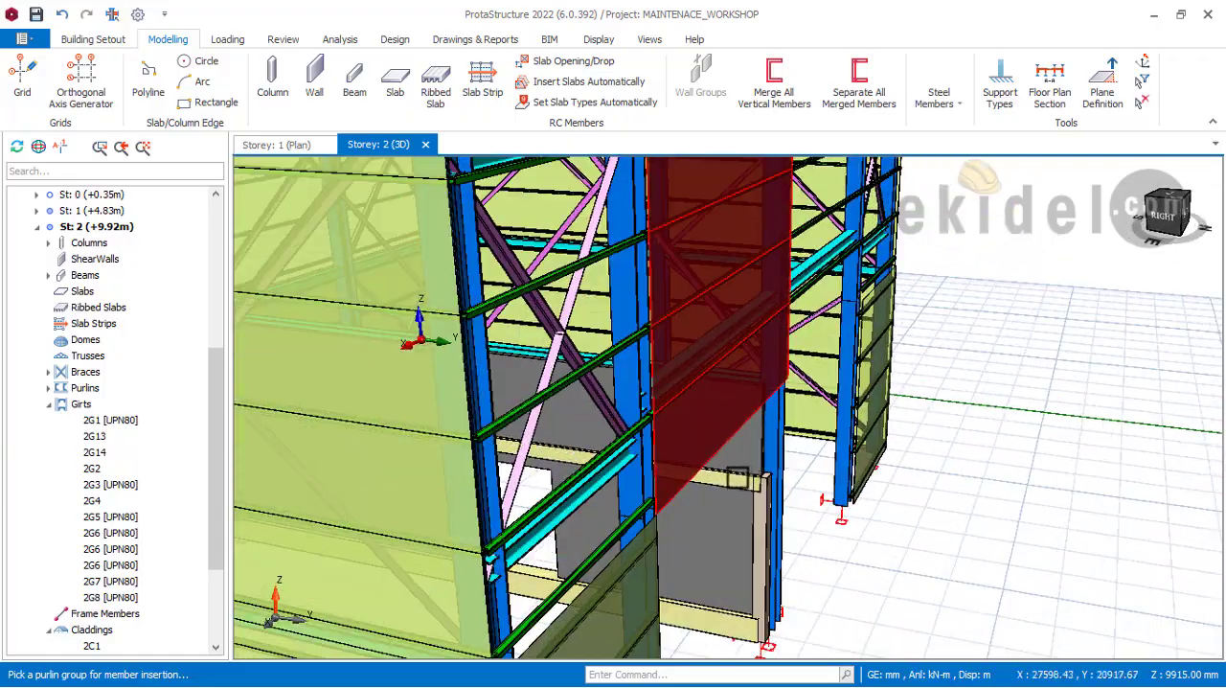
Step: Examine how the rear gable cladding's lower edge meets the ridge column and the adjoining girts, from outside and from the left side
middle_click_drag(757, 477, 640, 394, "shift")
scroll(641, 394, "up", 2)
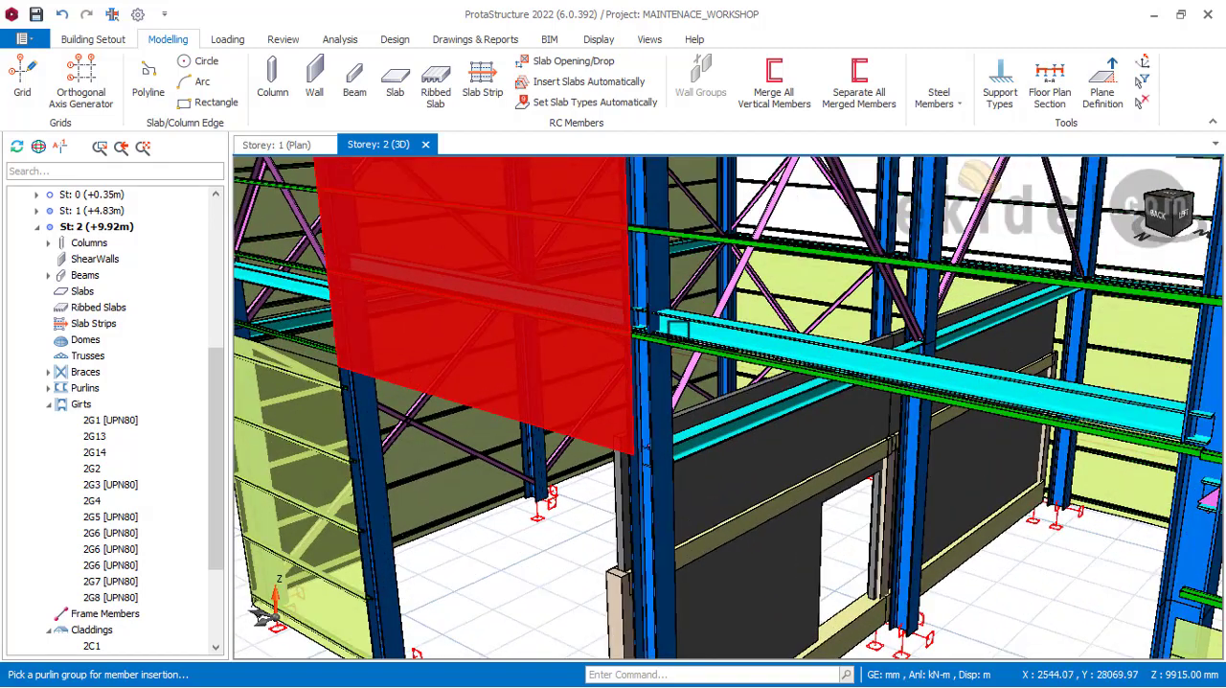
scroll(686, 333, "up", 1)
scroll(686, 333, "up", 2)
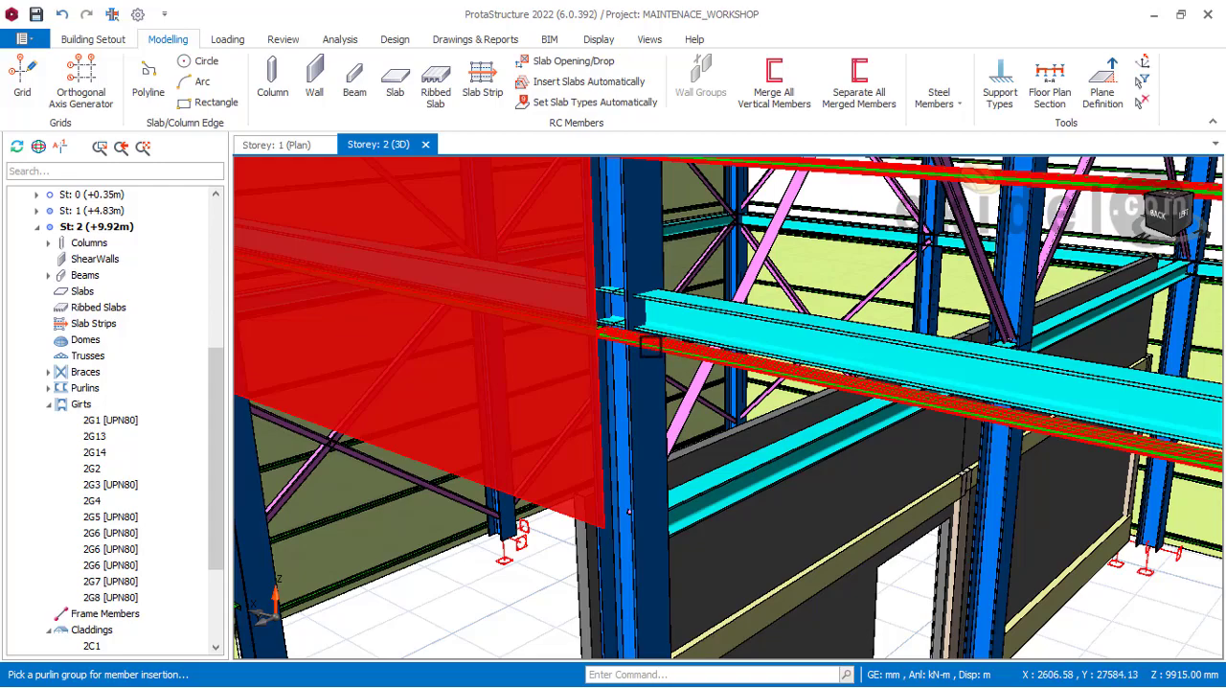
middle_click_drag(651, 346, 566, 321, "shift")
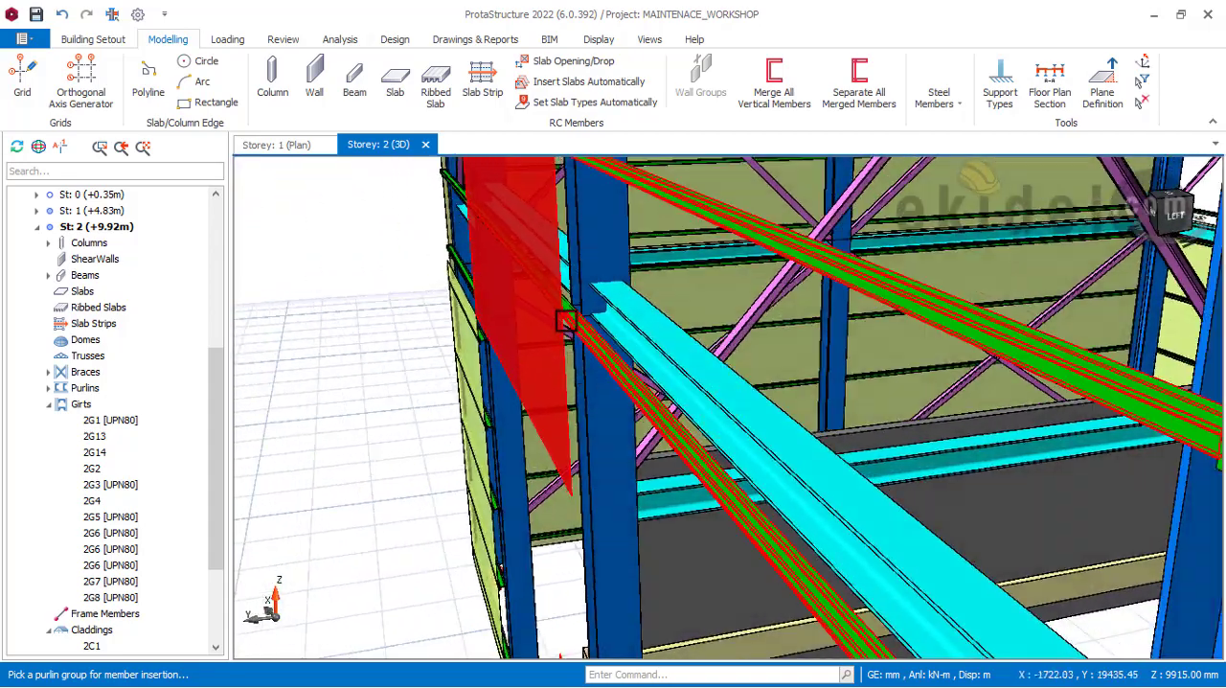
mouse_move(584, 415)
middle_mouse_down("shift")
mouse_move(559, 425)
mouse_move(671, 341)
mouse_move(613, 418)
mouse_move(569, 416)
mouse_move(682, 309)
mouse_move(624, 416)
mouse_move(725, 416)
mouse_move(717, 456)
mouse_move(748, 464)
middle_mouse_up("shift")
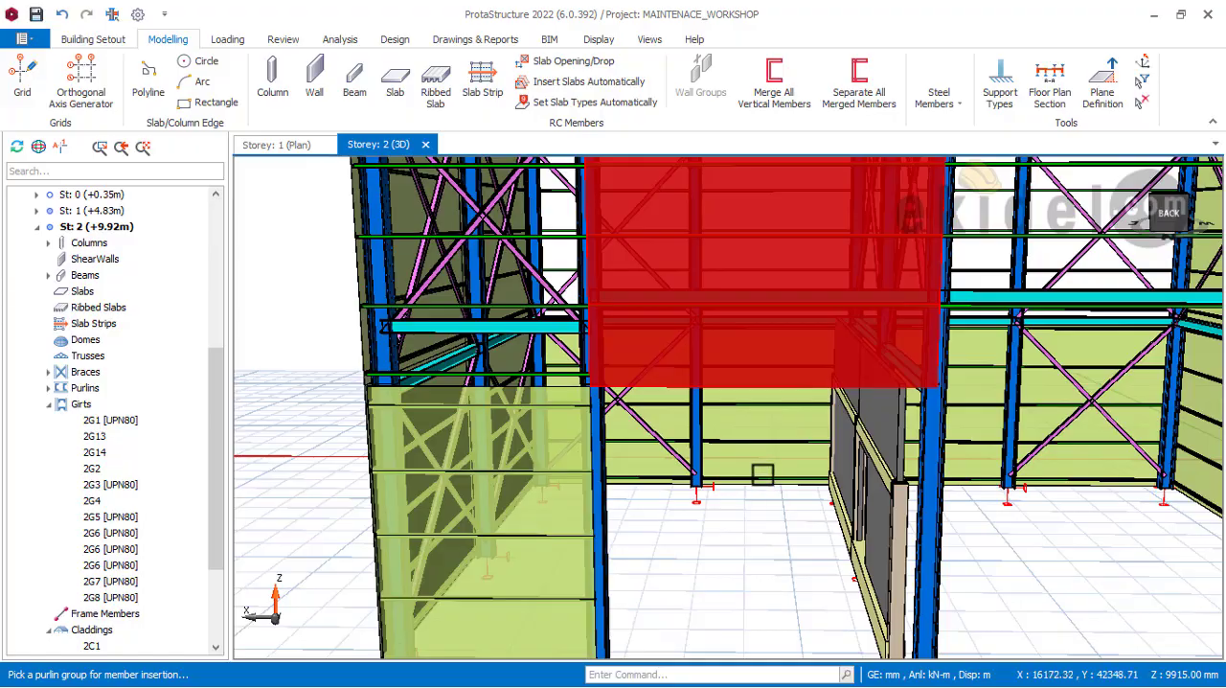
middle_click_drag(719, 424, 690, 520)
middle_click_drag(742, 466, 690, 517)
scroll(689, 453, "down", 2)
middle_click_drag(501, 420, 714, 306, "shift")
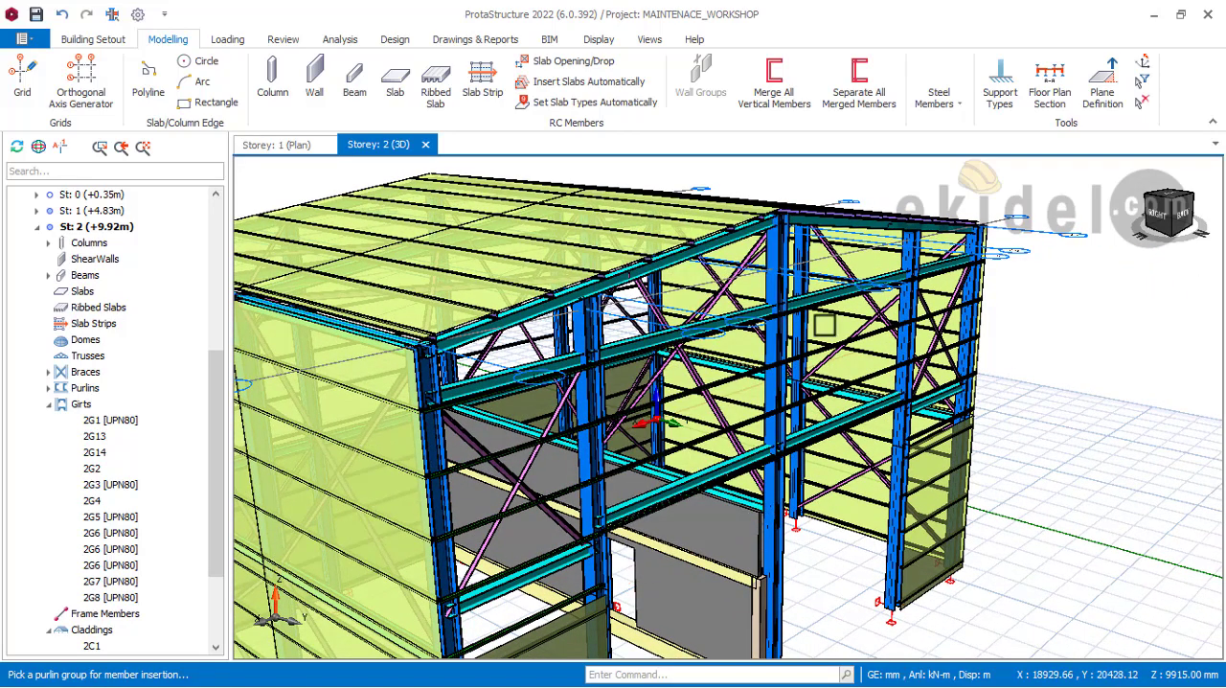
Step: Start a new steel cladding on the rear gable's upper girt group between the ridge column and the intermediate column towards the right side wall
left_click(960, 110)
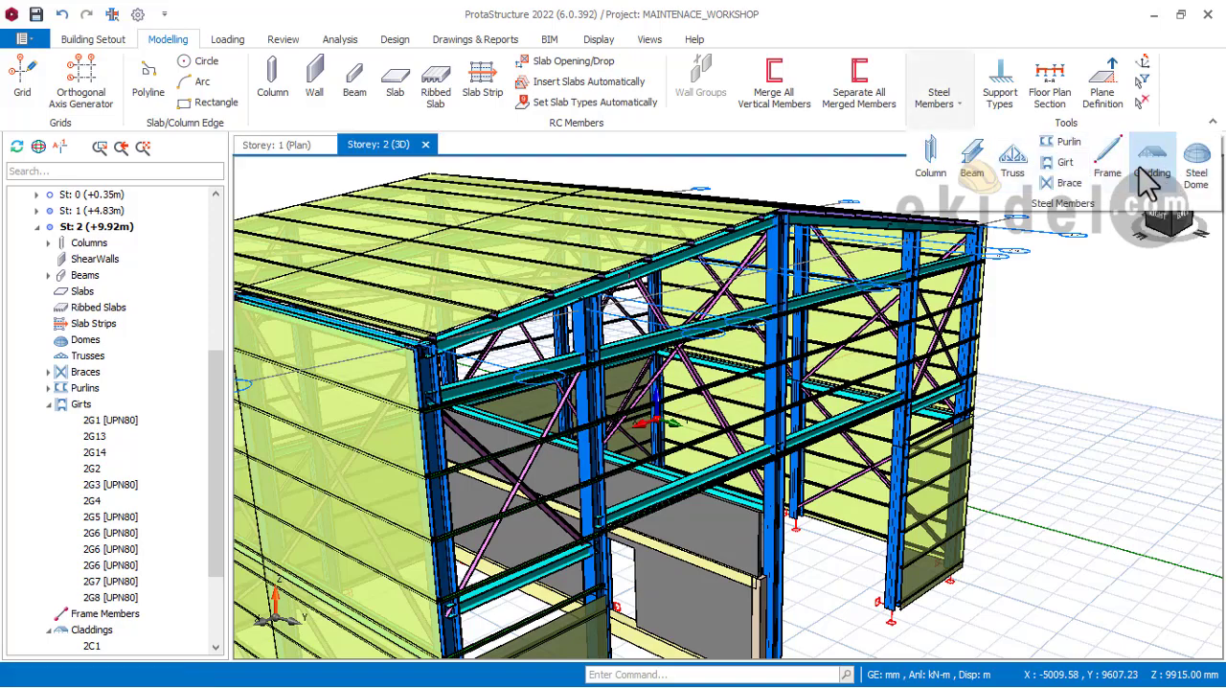
middle_click_drag(649, 364, 703, 257)
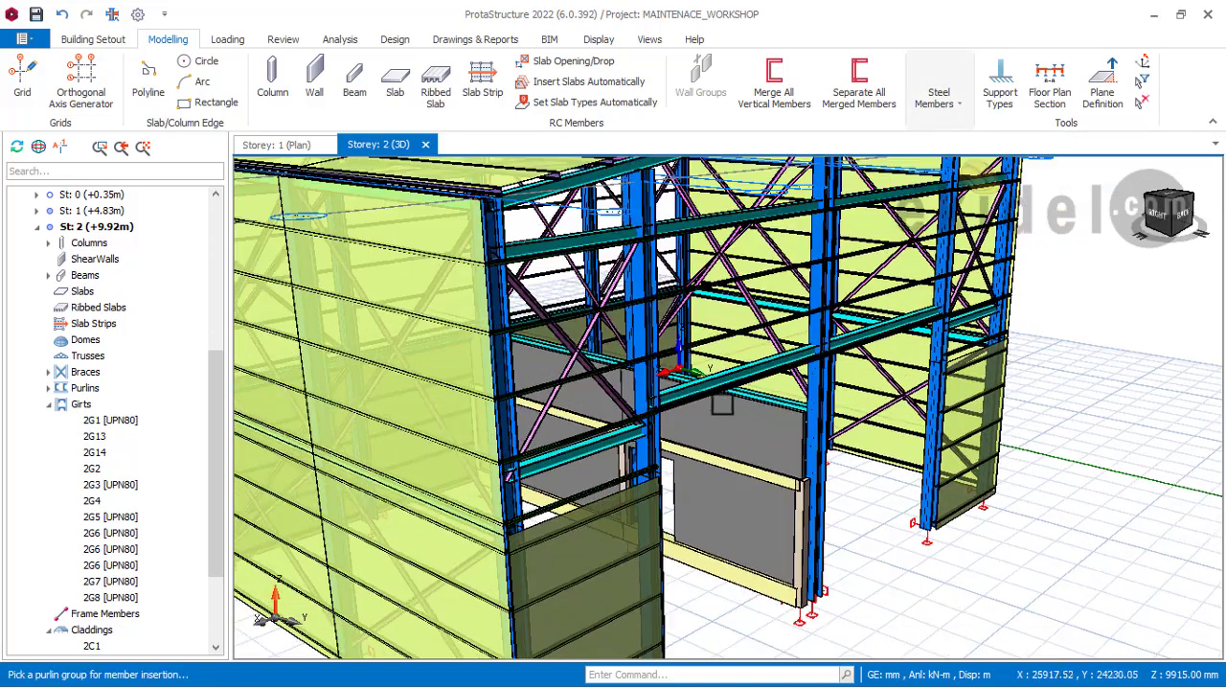
scroll(725, 403, "up", 2)
middle_click_drag(730, 434, 729, 434)
scroll(729, 434, "down", 3)
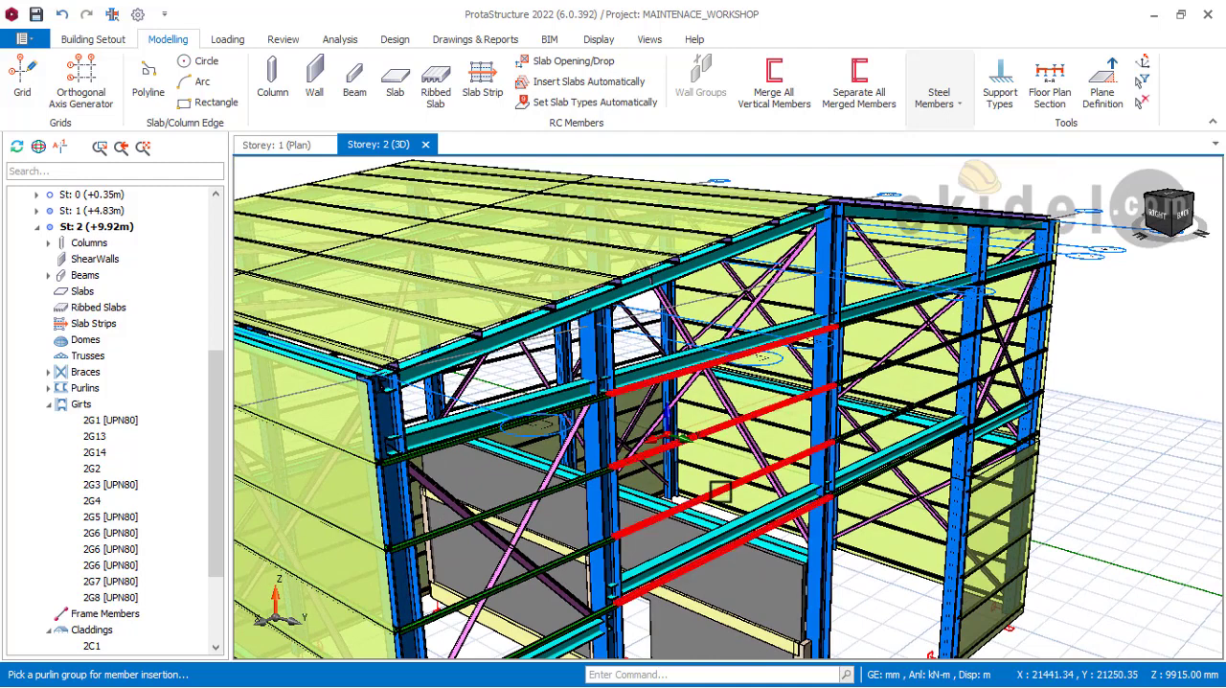
left_click(747, 470)
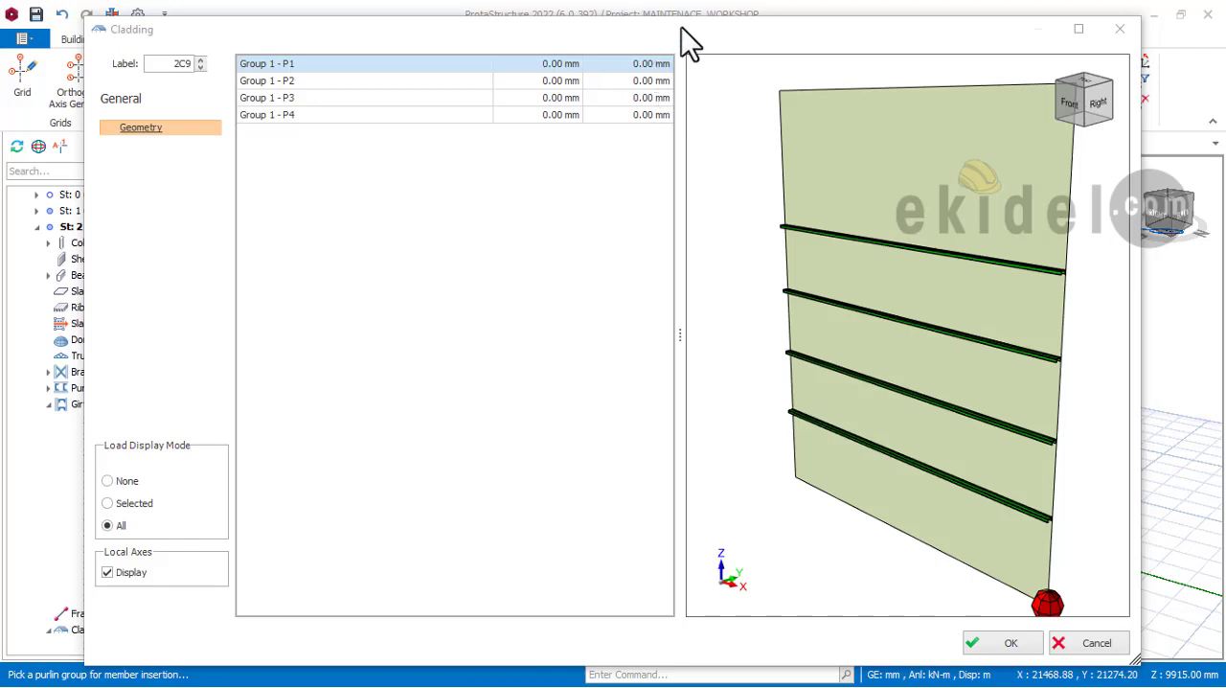
left_click_drag(681, 26, 221, 41)
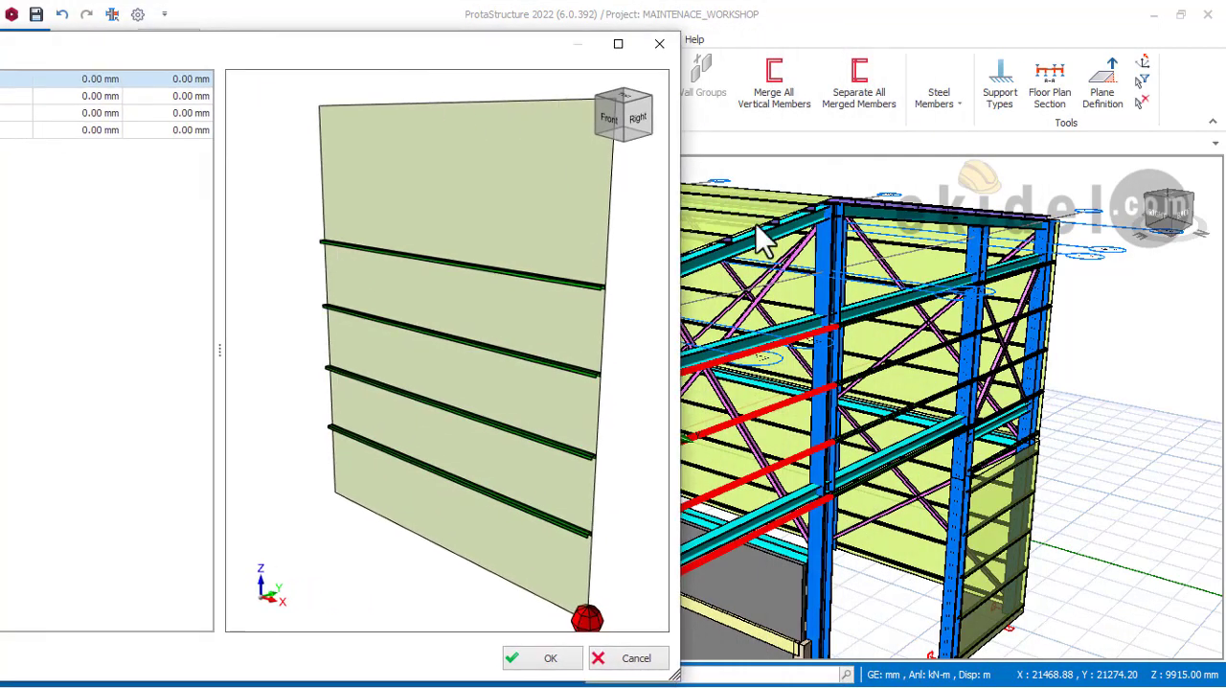
left_click_drag(375, 43, 924, 56)
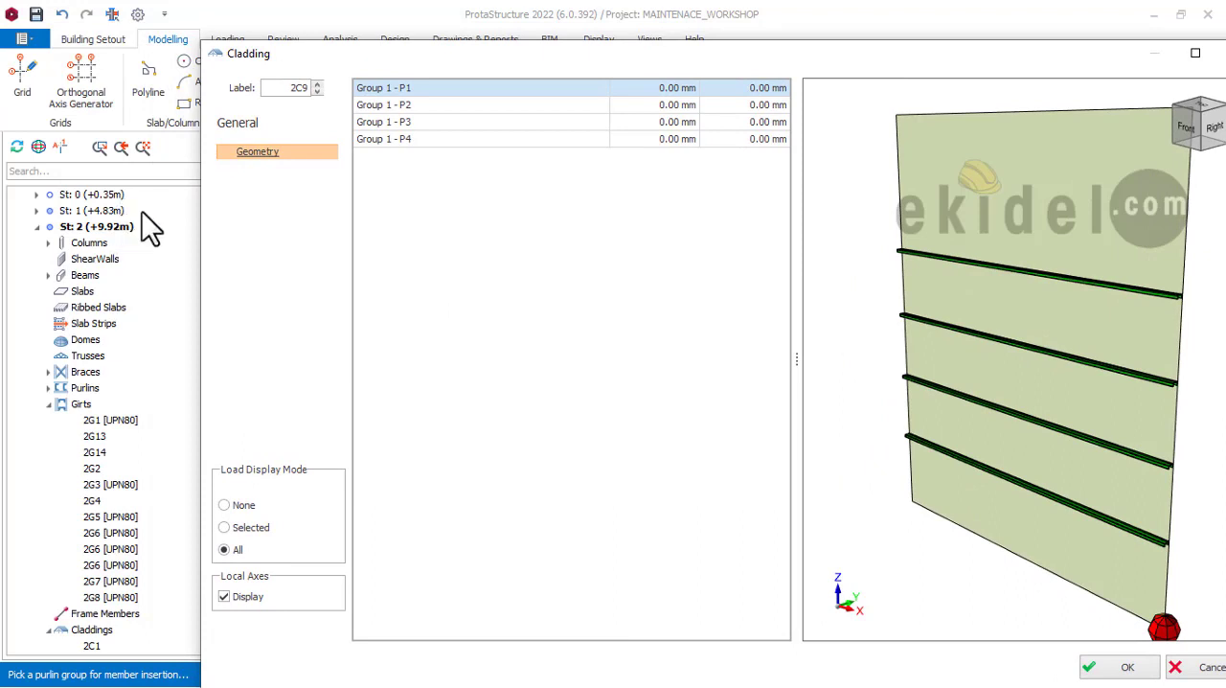
left_click_drag(596, 57, 639, 56)
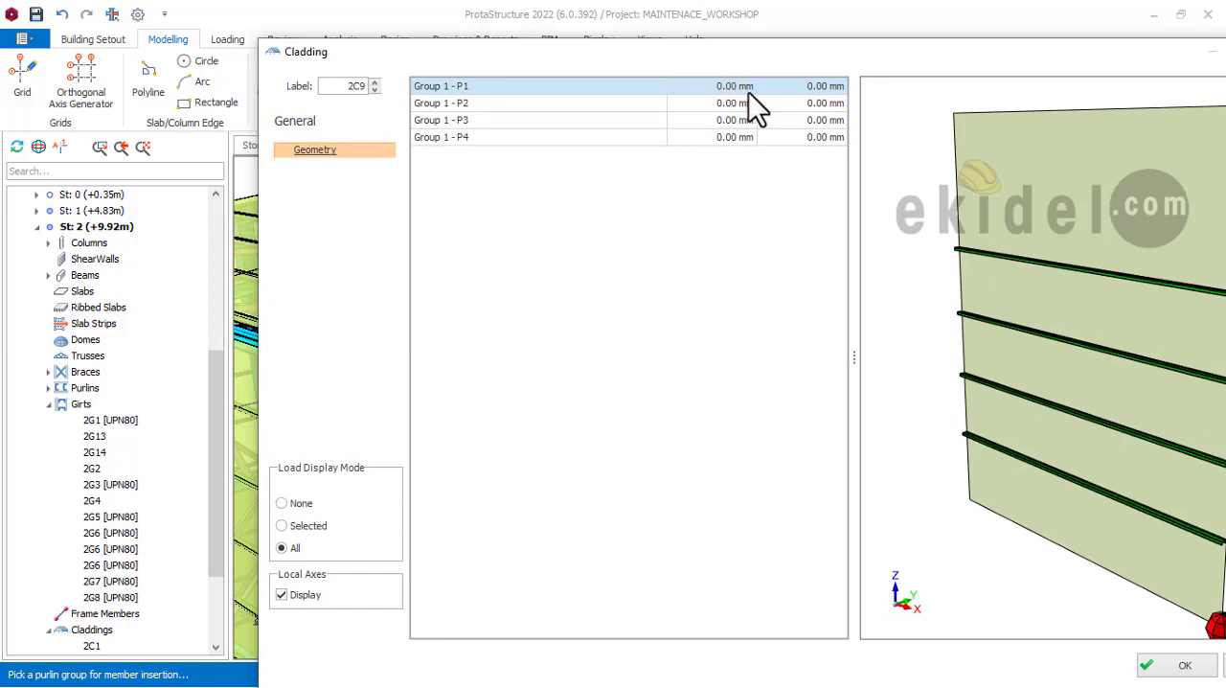
Step: Raise the cladding's lower edge by setting the vertical offsets of corners P1 and P2 to 1115 mm
left_click(822, 86)
left_click_drag(871, 52, 696, 48)
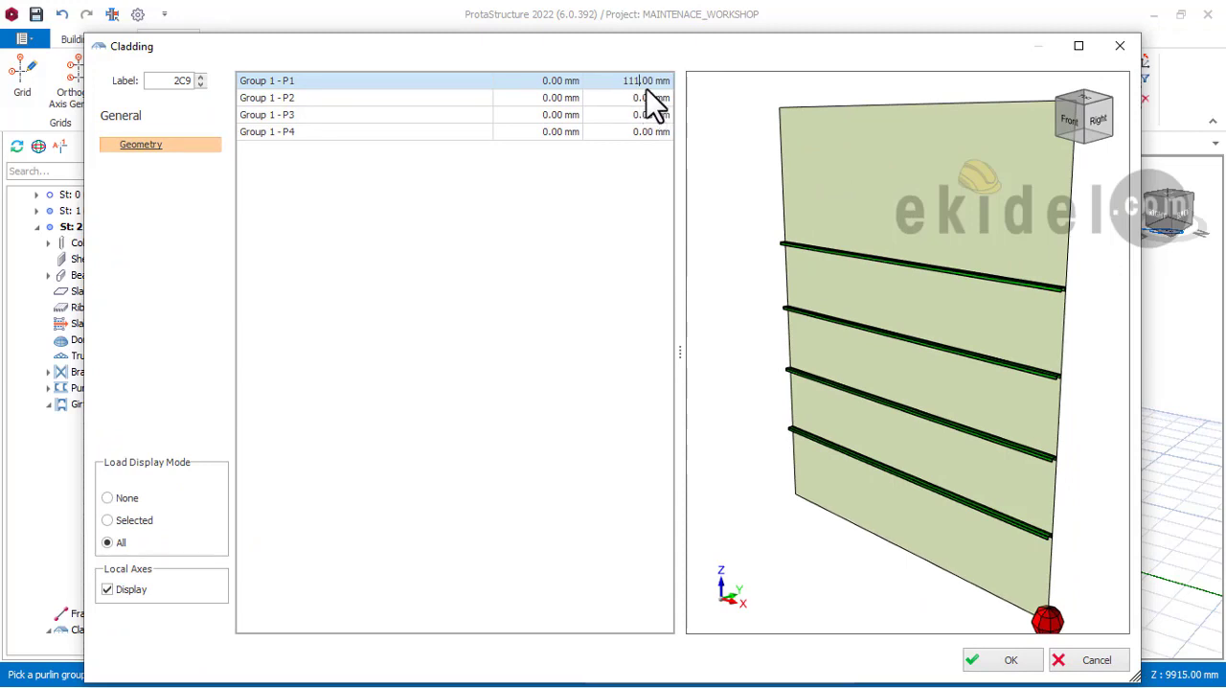
type("15")
key("Return")
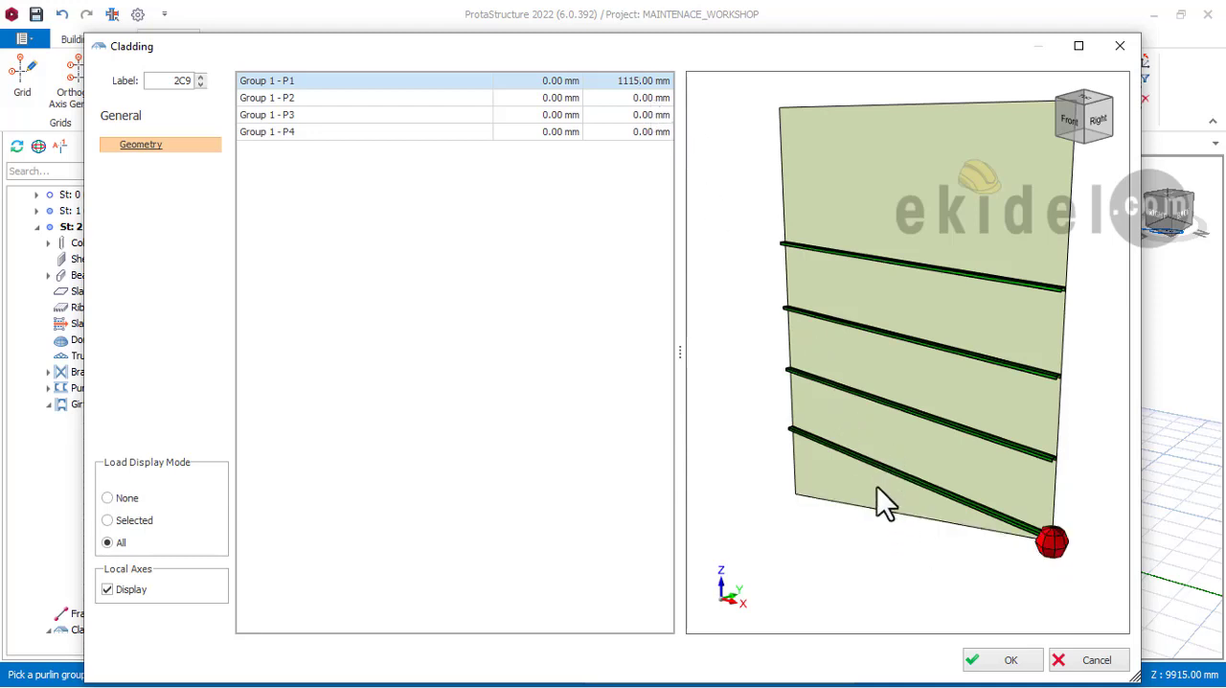
left_click(646, 99)
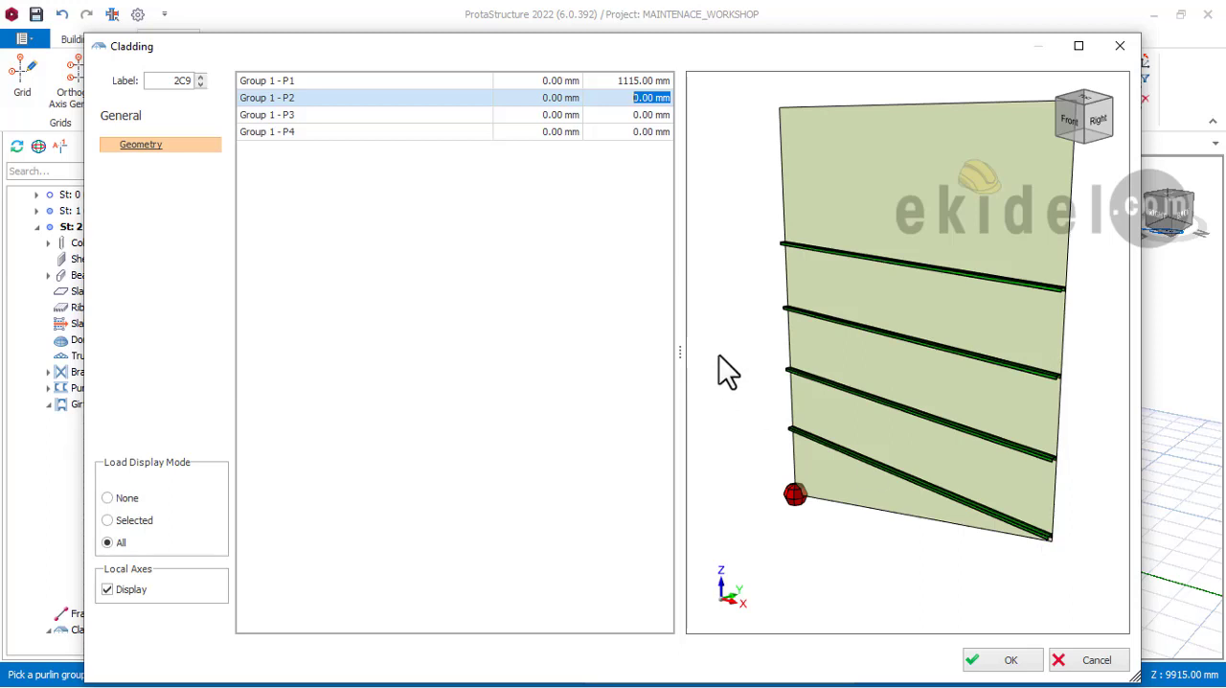
type("11")
type("15")
key("Return")
type("15")
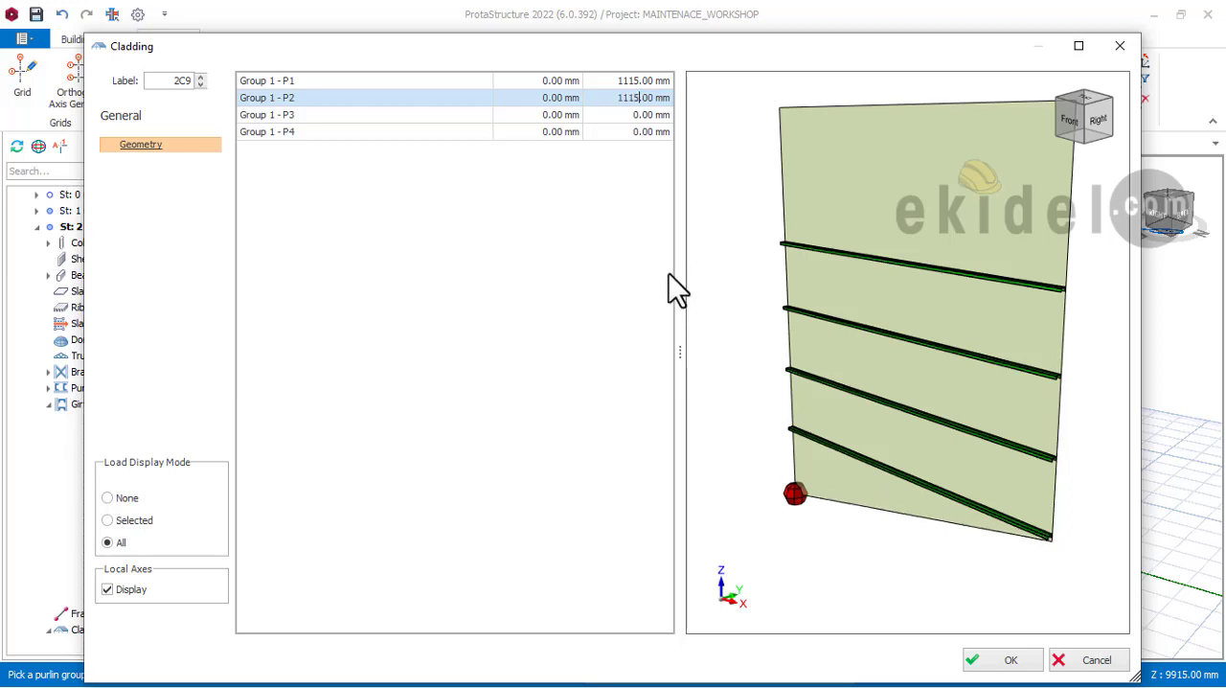
key("Return")
Step: Set the vertical offset of upper corner P4 to -656 mm to follow the roof slope, and insert the cladding
left_click(637, 118)
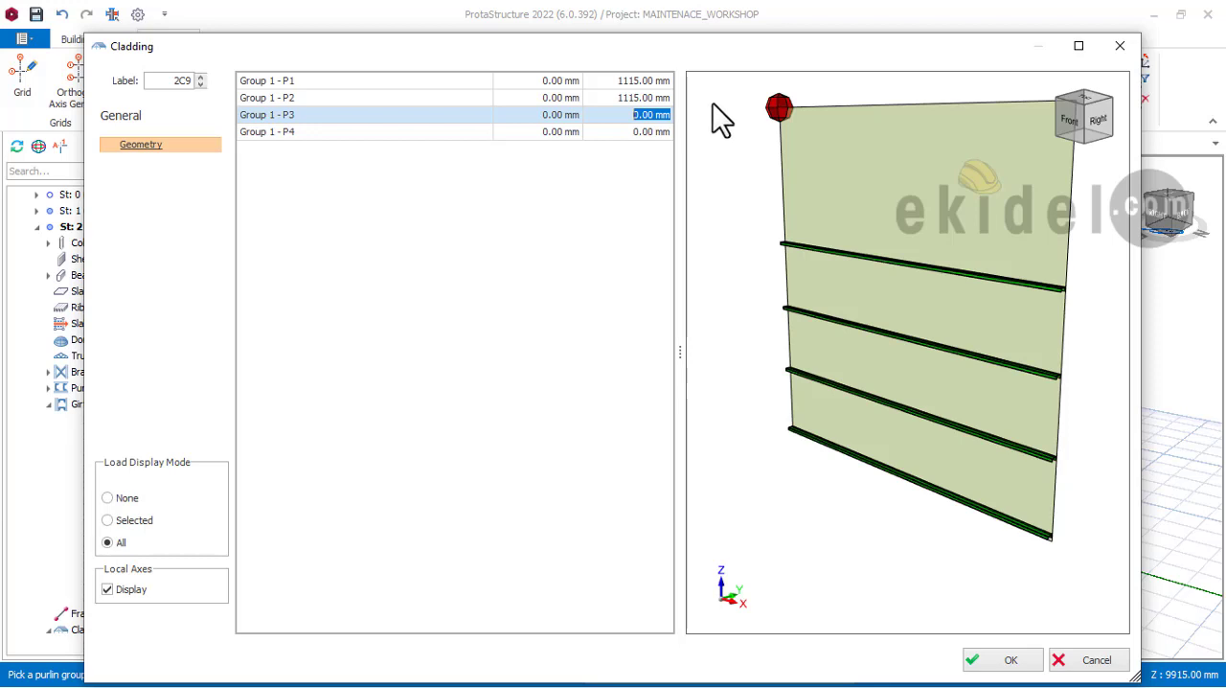
left_click(645, 133)
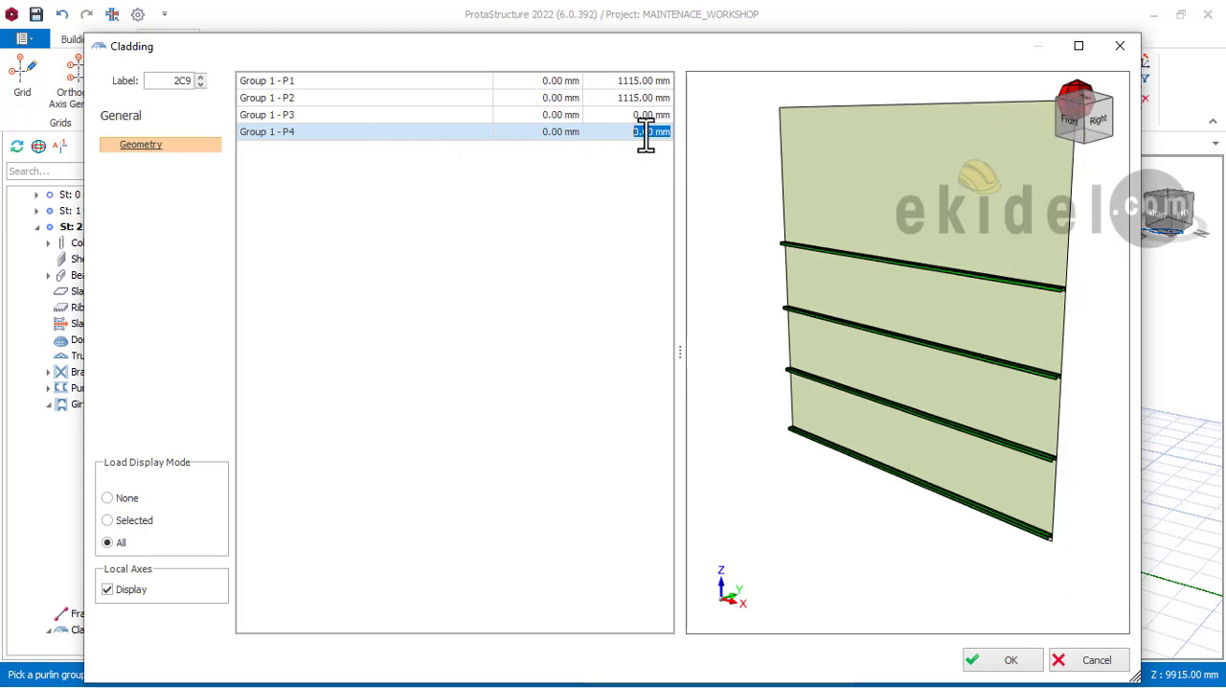
type("-656")
left_click(1008, 661)
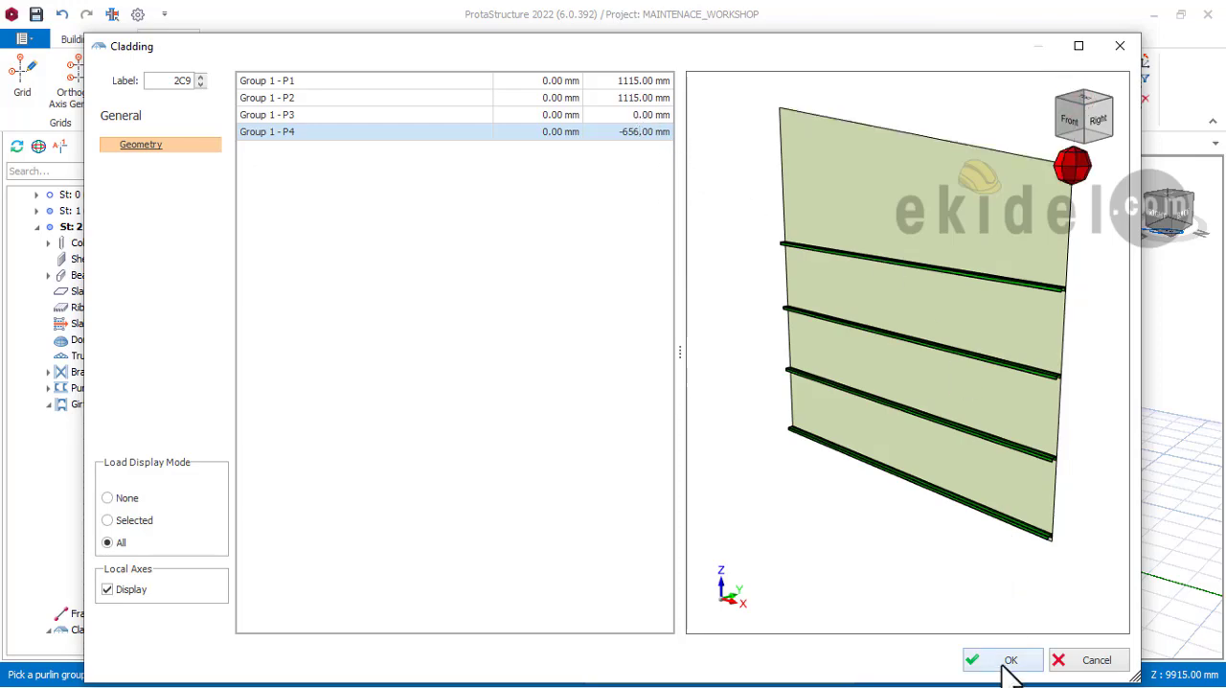
left_click(785, 402)
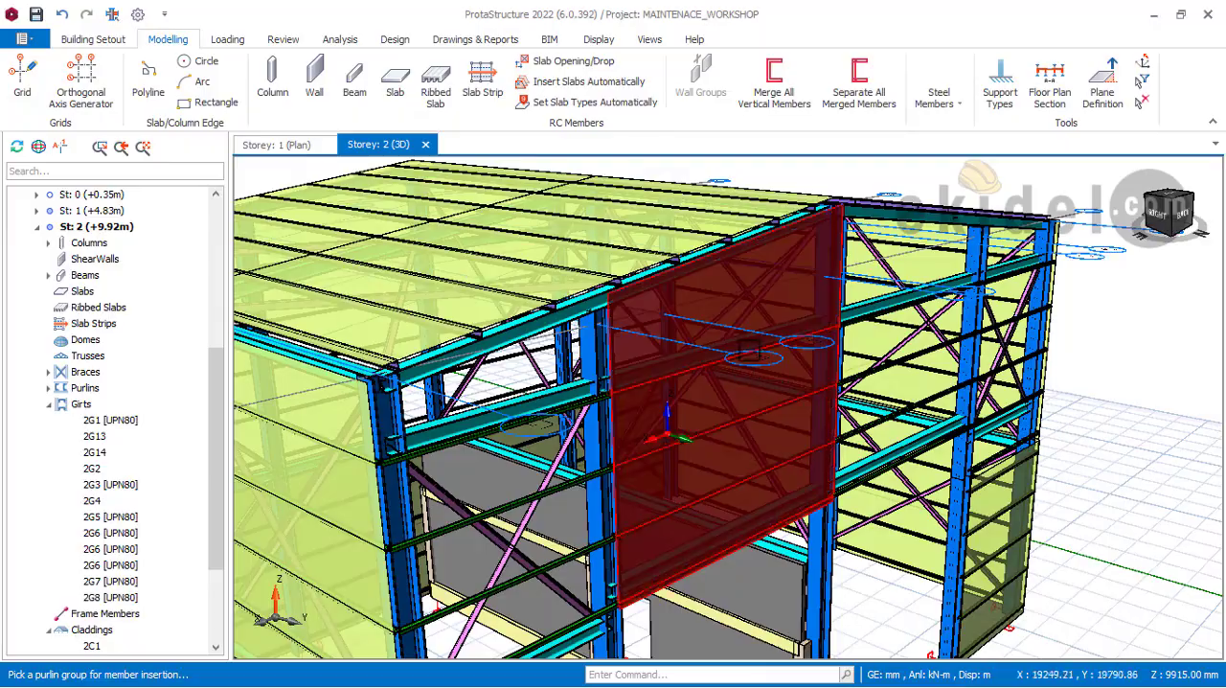
Step: Examine the trimmed rear gable cladding's lower edge against the bottom girt at the intermediate column and at the ridge column
middle_click_drag(795, 348, 1035, 223)
middle_click_drag(843, 299, 545, 221, "shift")
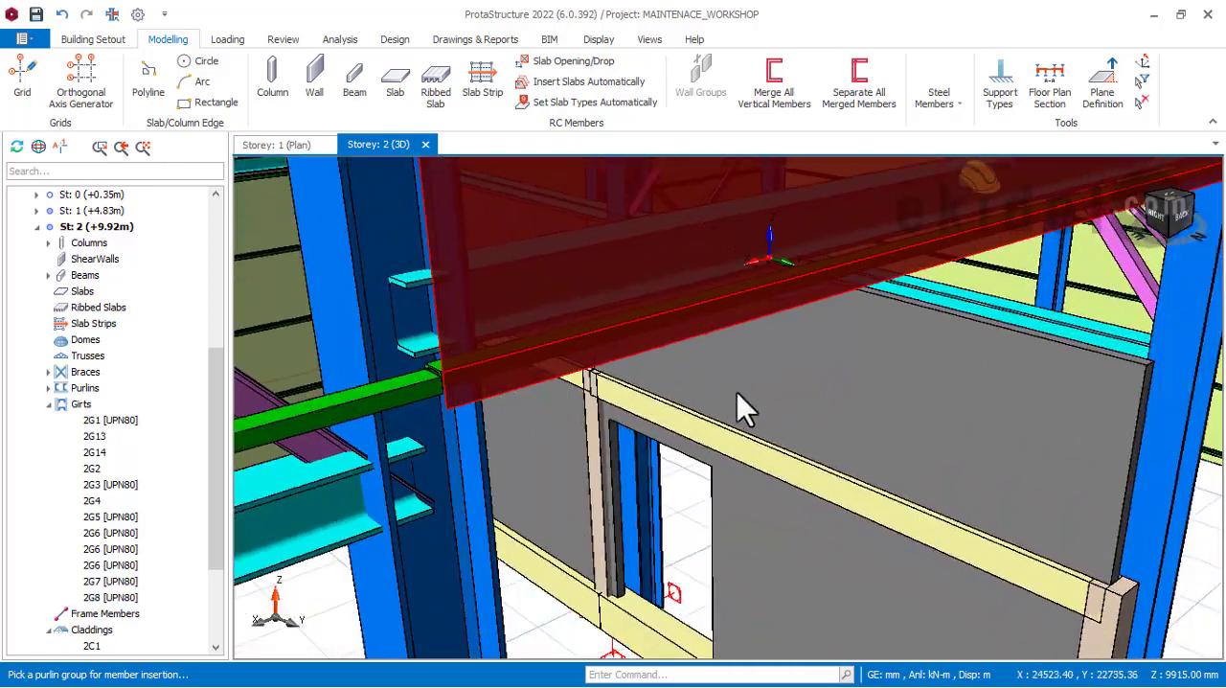
scroll(737, 393, "down", 3)
middle_click_drag(738, 393, 642, 391)
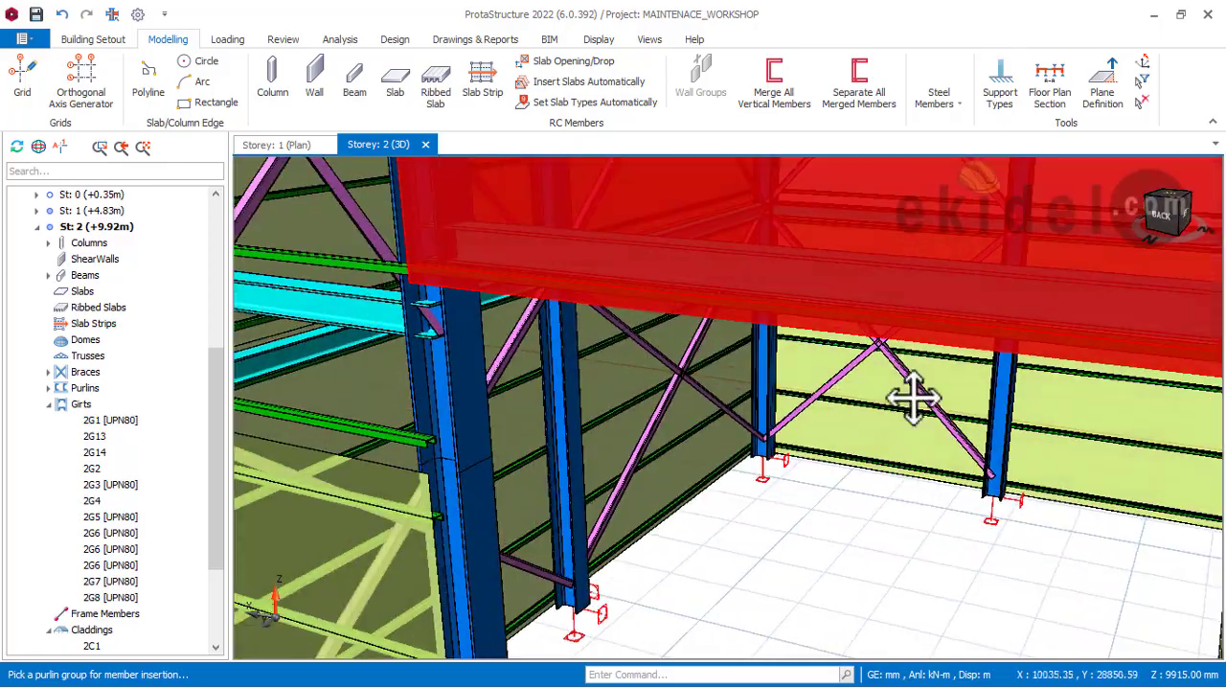
middle_click_drag(915, 400, 738, 363)
scroll(740, 366, "down", 1)
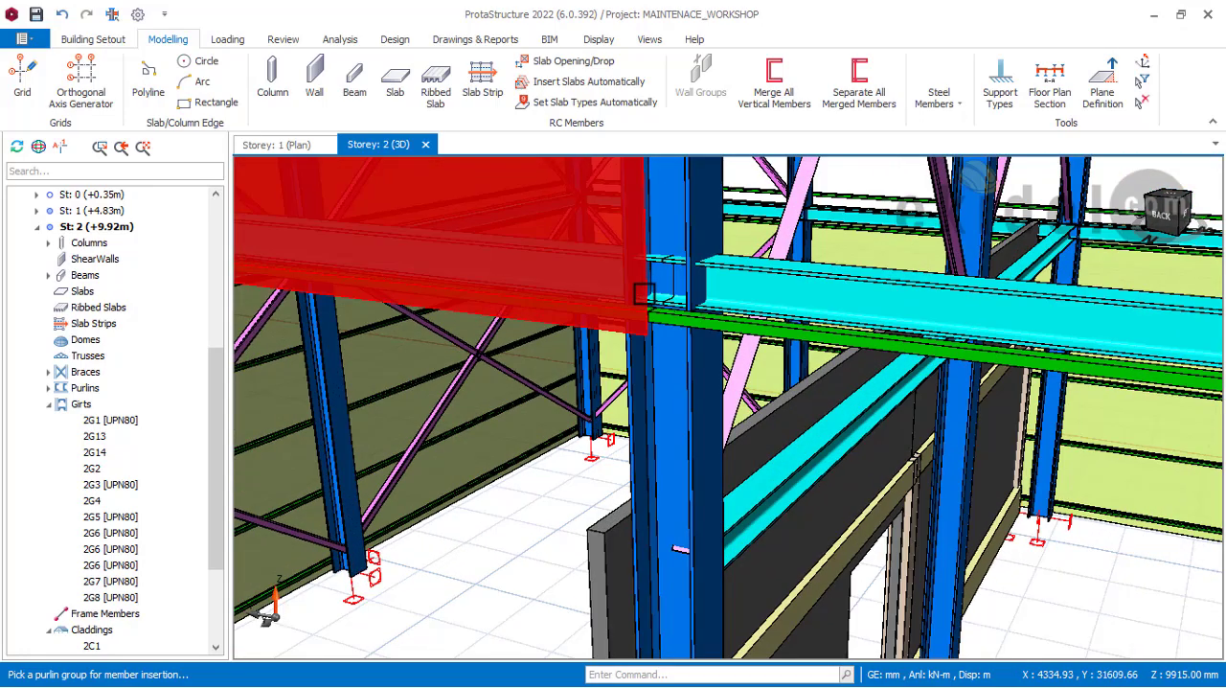
scroll(650, 320, "up", 1)
middle_click_drag(658, 323, 545, 317)
scroll(537, 336, "up", 4)
scroll(557, 306, "down", 3)
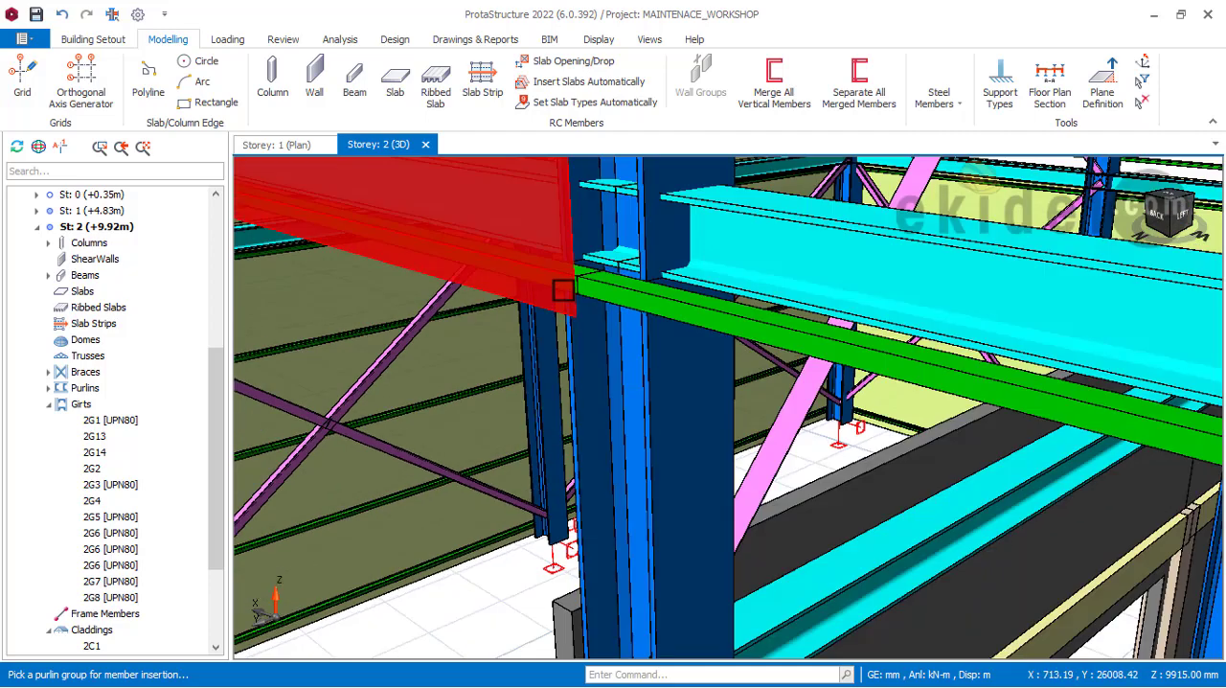
scroll(575, 301, "up", 3)
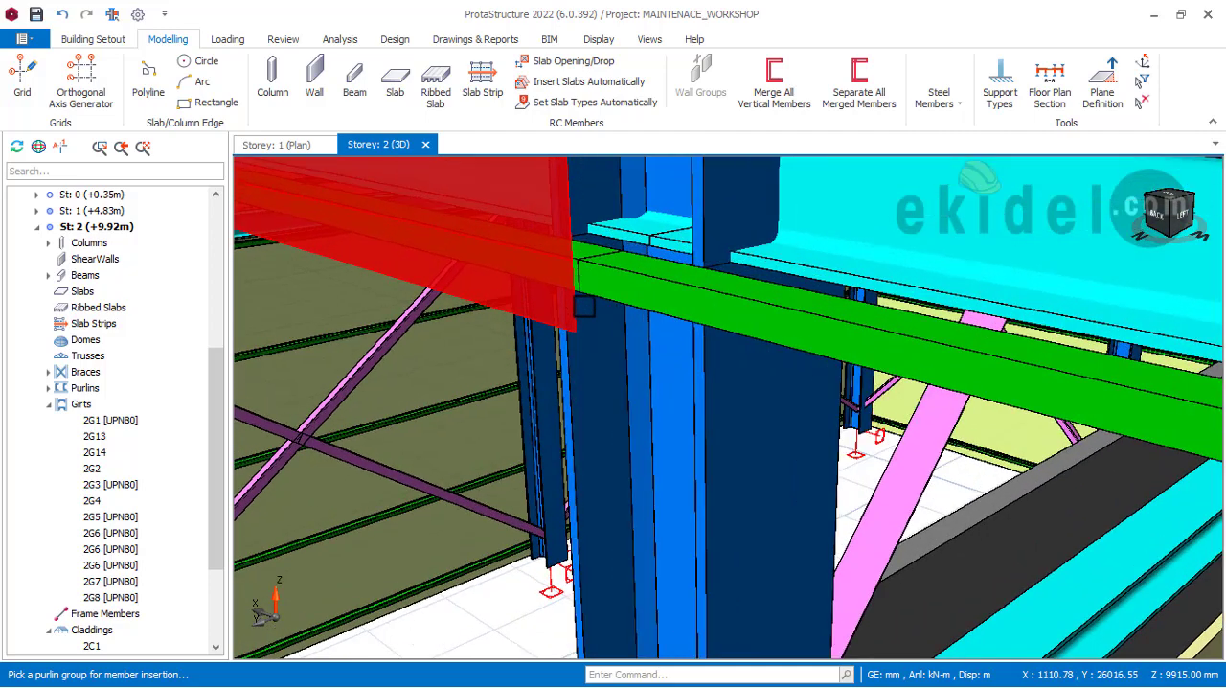
Step: Insert a default steel cladding on the rear gable's upper girt group between the ridge column and the intermediate column towards the left side wall
scroll(583, 306, "down", 6)
scroll(688, 347, "up", 2)
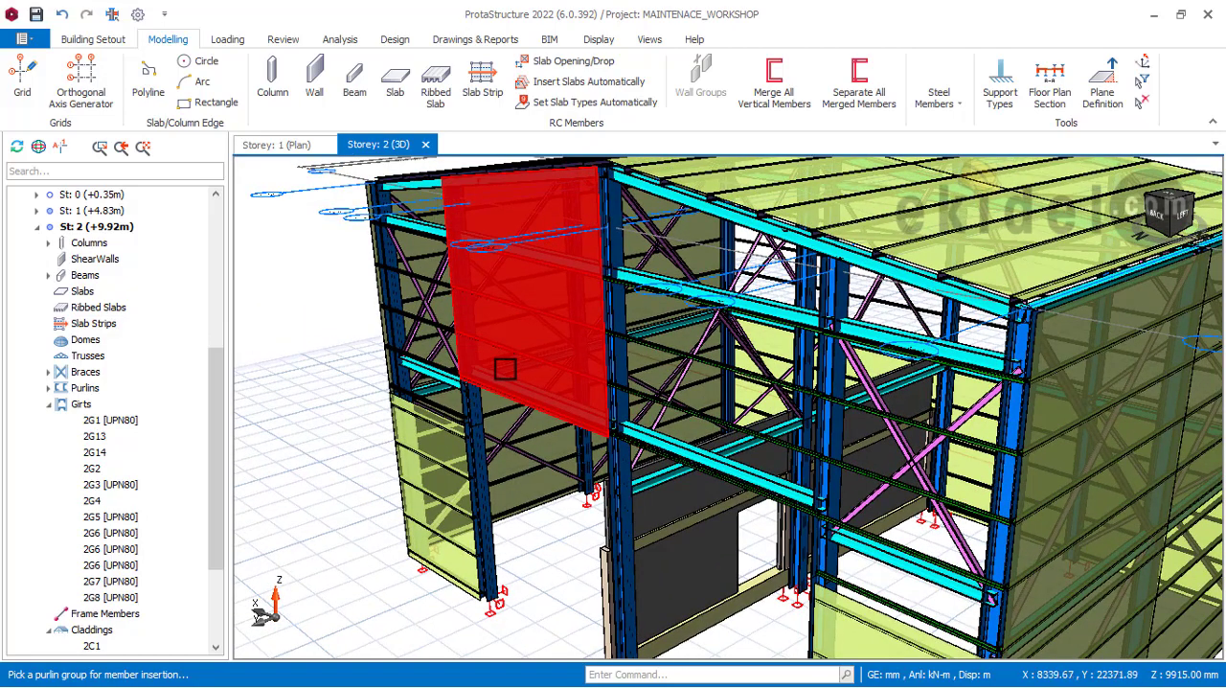
scroll(702, 365, "up", 2)
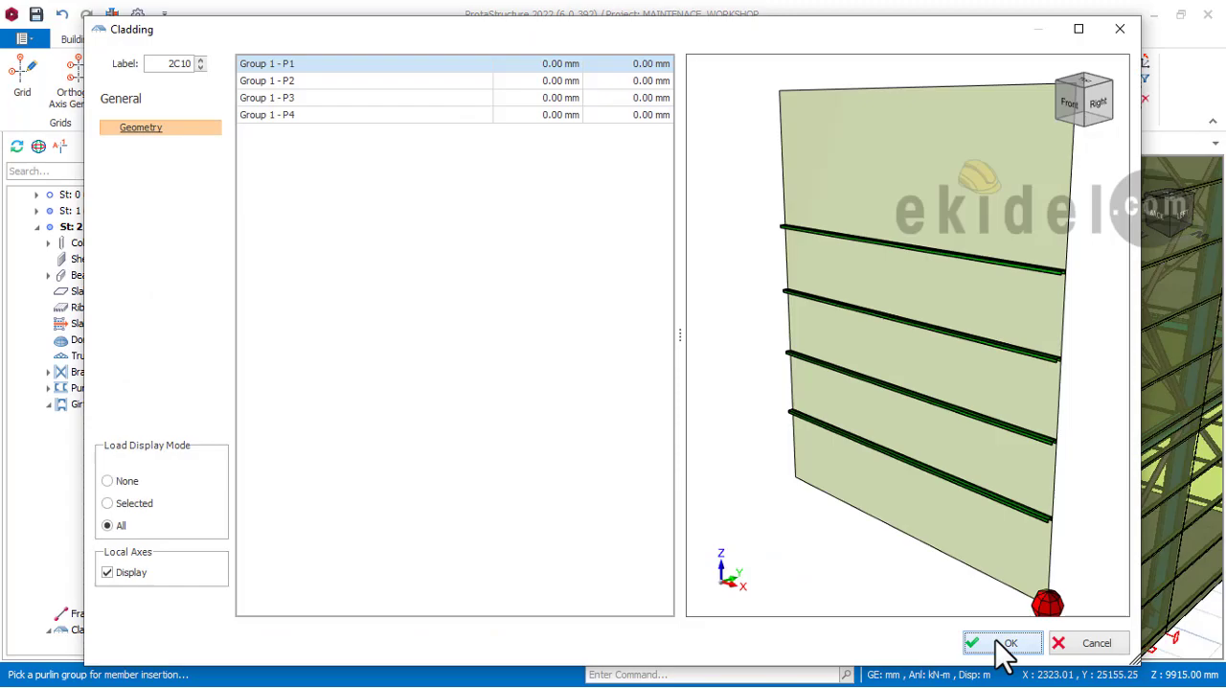
left_click(1006, 643)
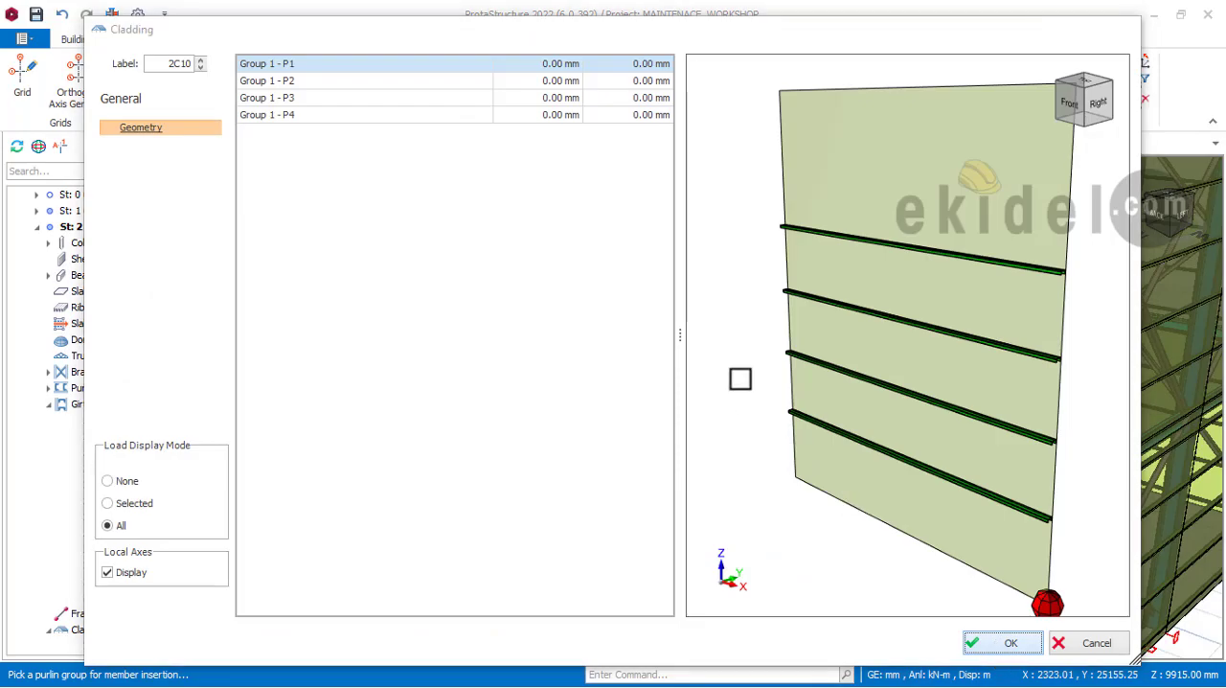
Step: Compare the untrimmed rear gable cladding with its trimmed neighbour and the roof slope, viewing it from behind and from the left side
scroll(755, 375, "down", 2)
middle_click_drag(663, 337, 877, 279)
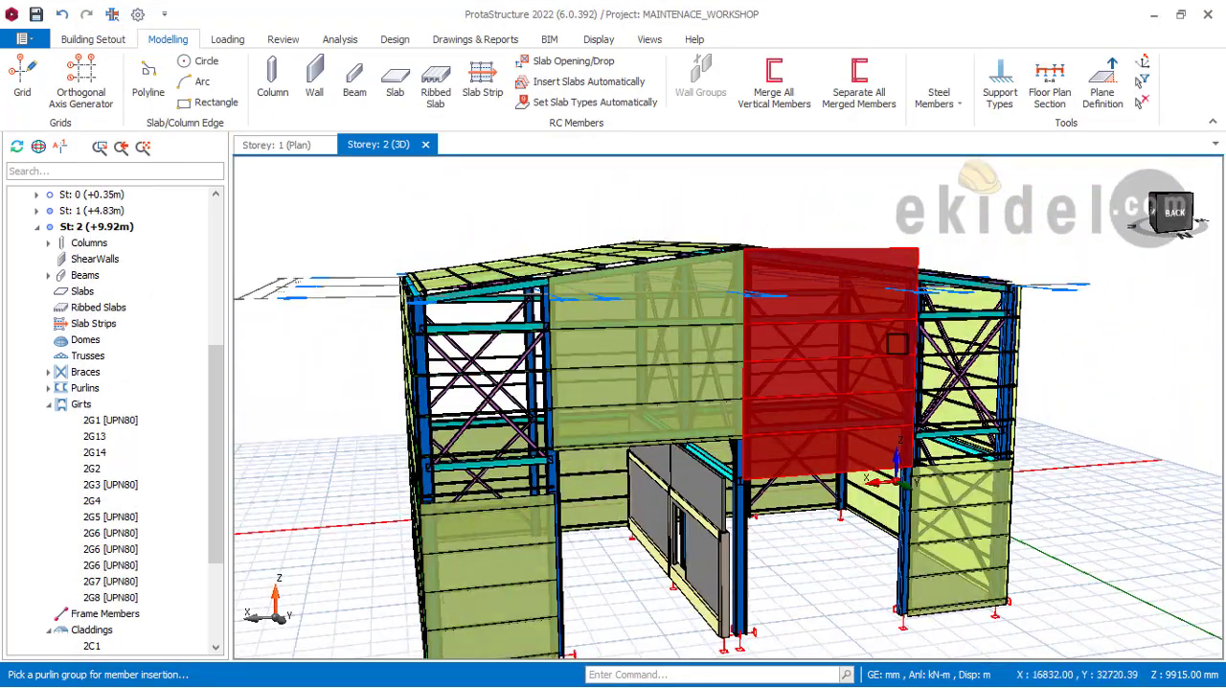
middle_click_drag(724, 384, 759, 261)
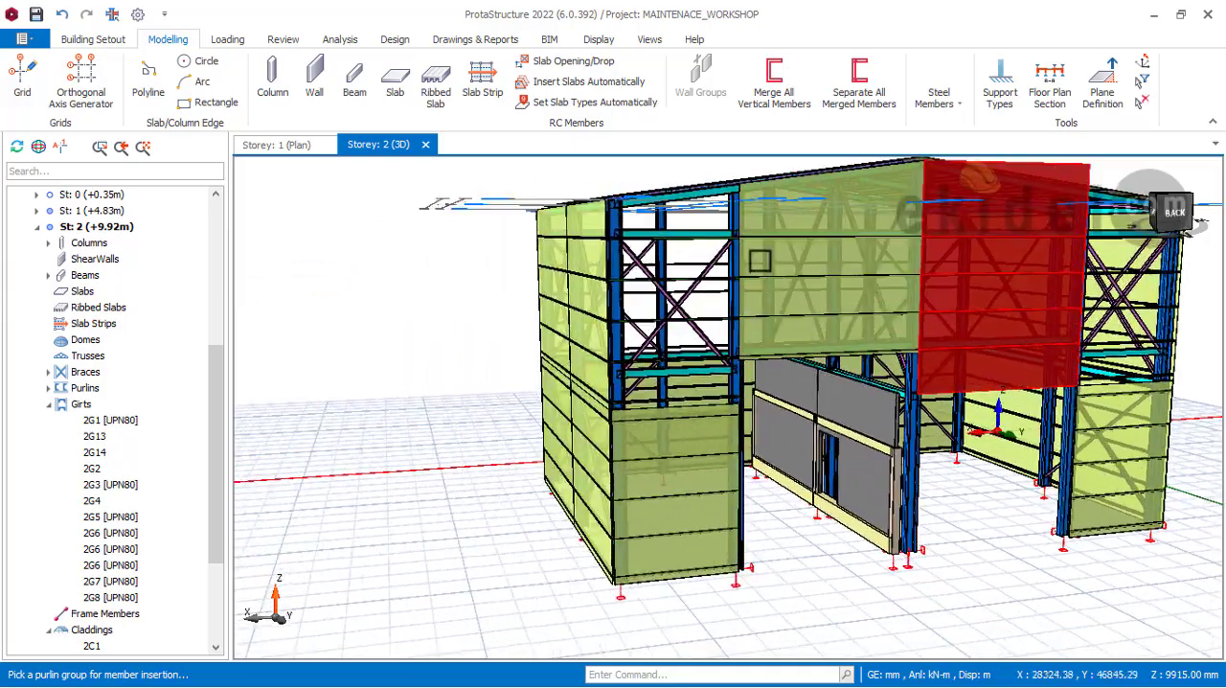
scroll(764, 260, "up", 2)
middle_click_drag(839, 281, 886, 259)
middle_click_drag(987, 278, 676, 269)
scroll(683, 266, "up", 2)
middle_click_drag(753, 286, 644, 291)
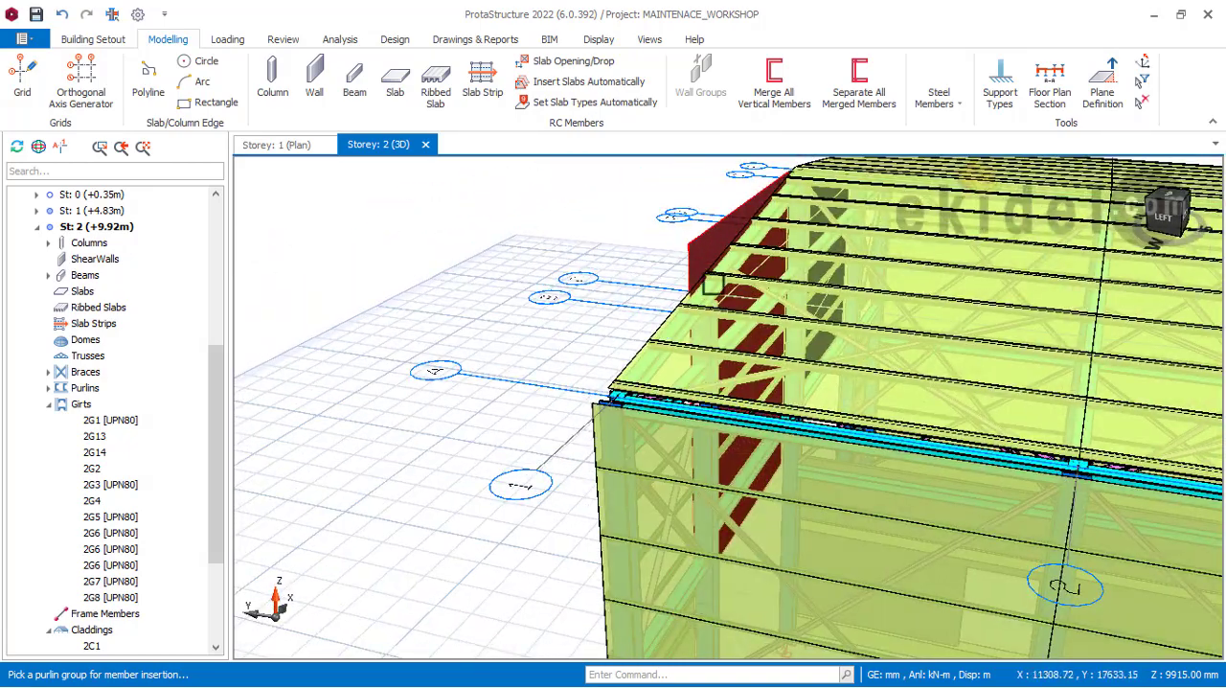
middle_click_drag(743, 278, 686, 282)
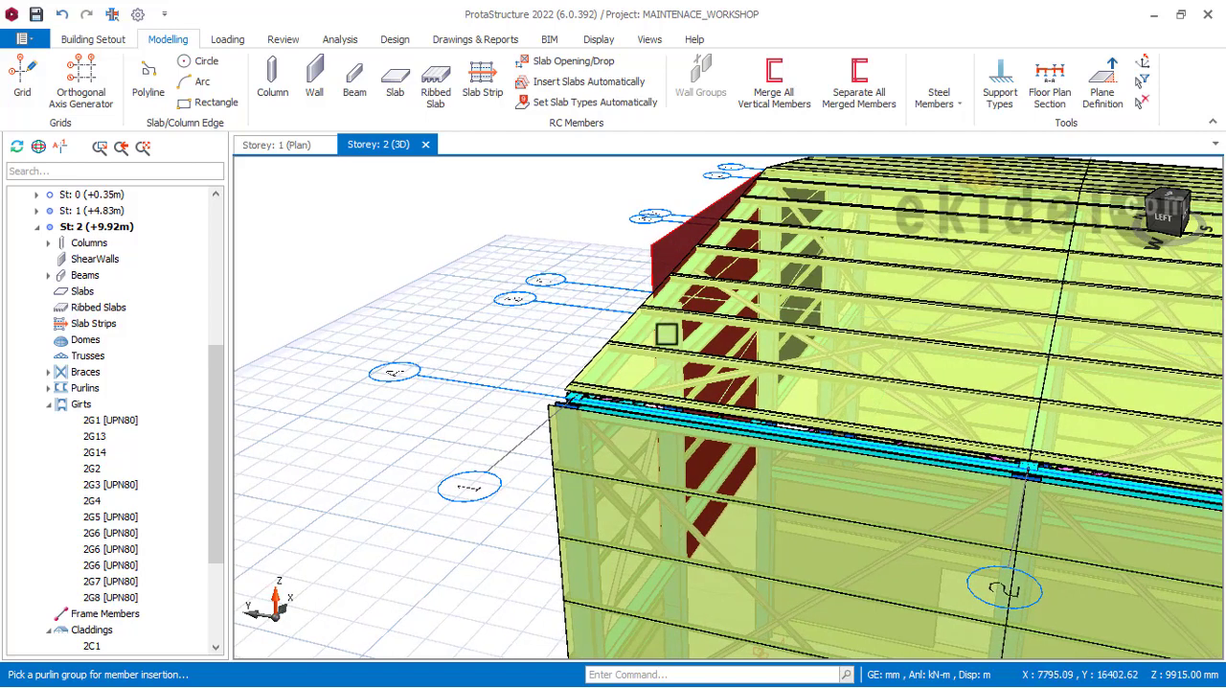
middle_click_drag(667, 334, 775, 321)
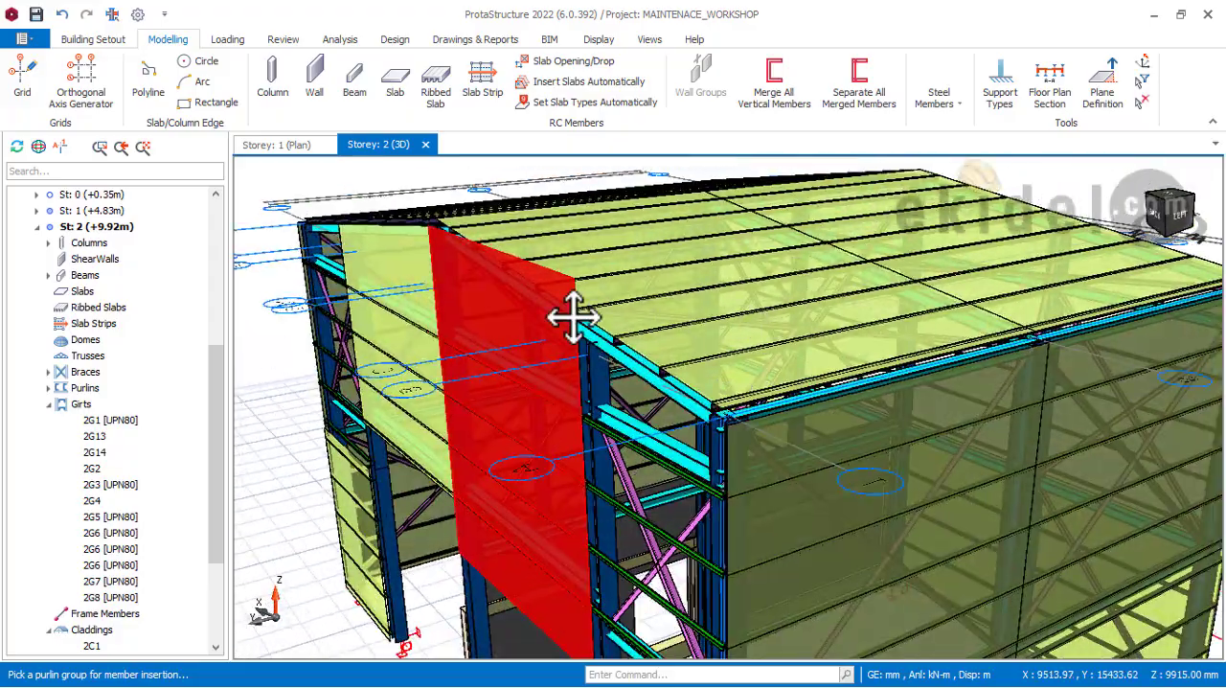
mouse_move(573, 316)
middle_mouse_down()
mouse_move(811, 246)
mouse_move(926, 241)
mouse_move(849, 300)
mouse_move(881, 301)
mouse_move(761, 337)
mouse_move(759, 282)
middle_mouse_up()
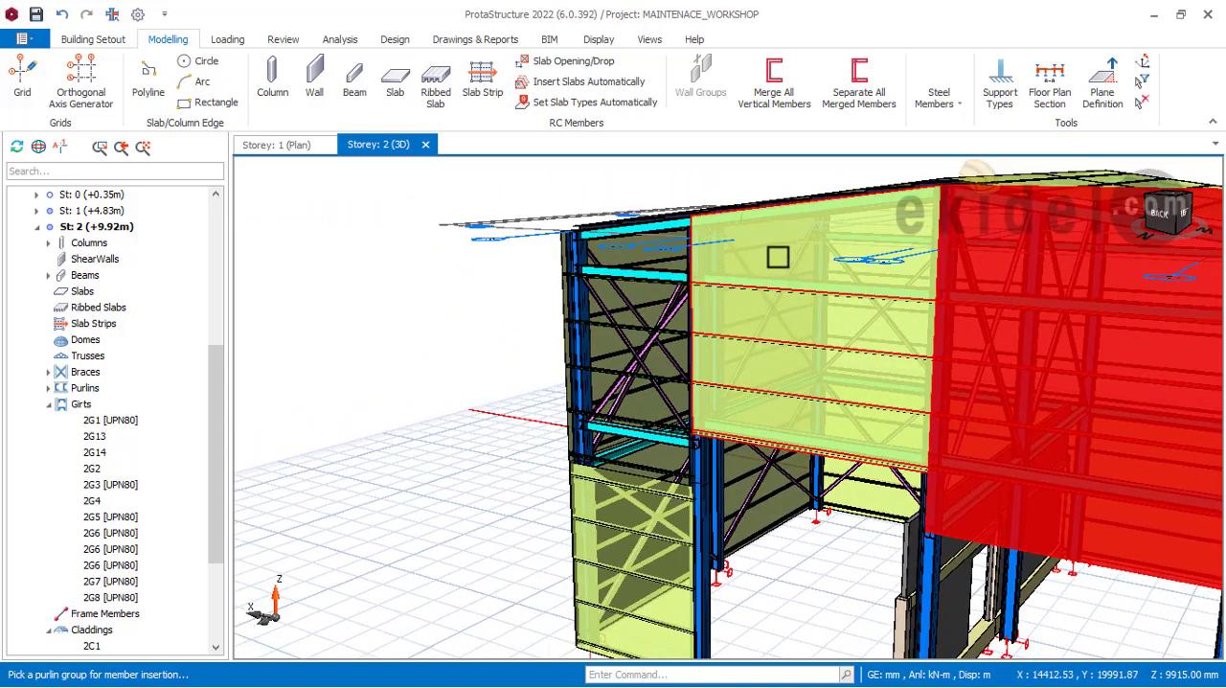
Step: Delete the untrimmed rear gable cladding between the ridge column and the intermediate column towards the left side wall
left_click(776, 305)
middle_click_drag(774, 309, 851, 240)
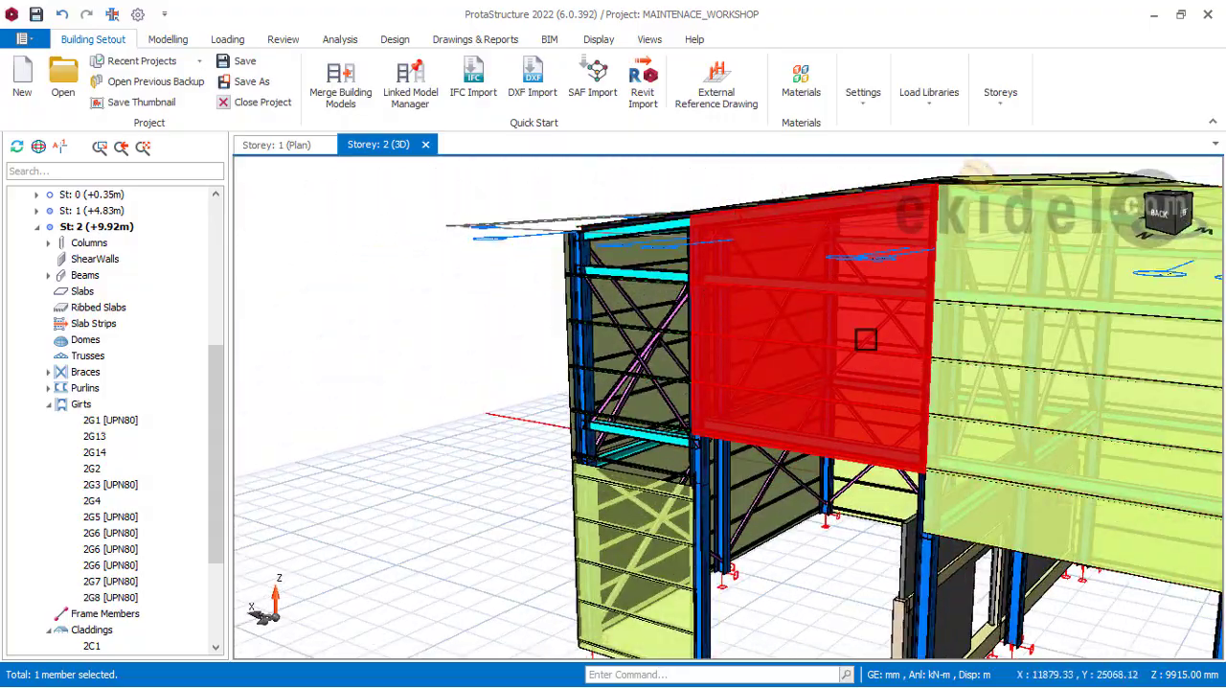
middle_click_drag(865, 339, 830, 251)
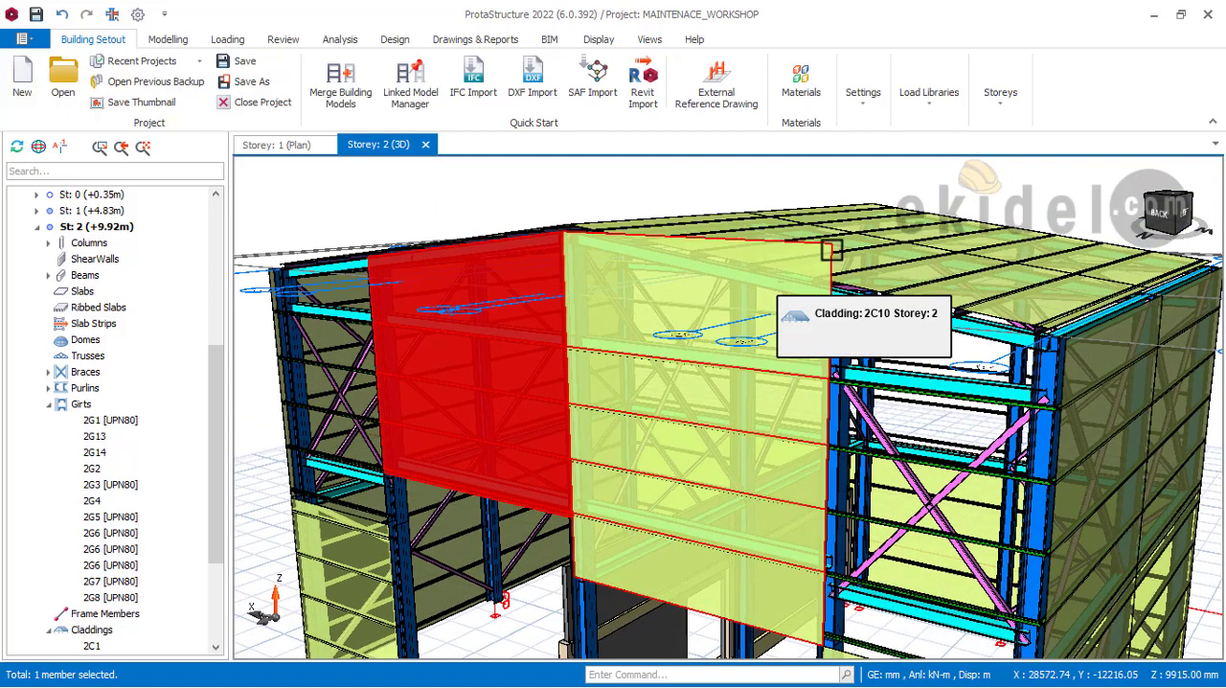
left_click(831, 251)
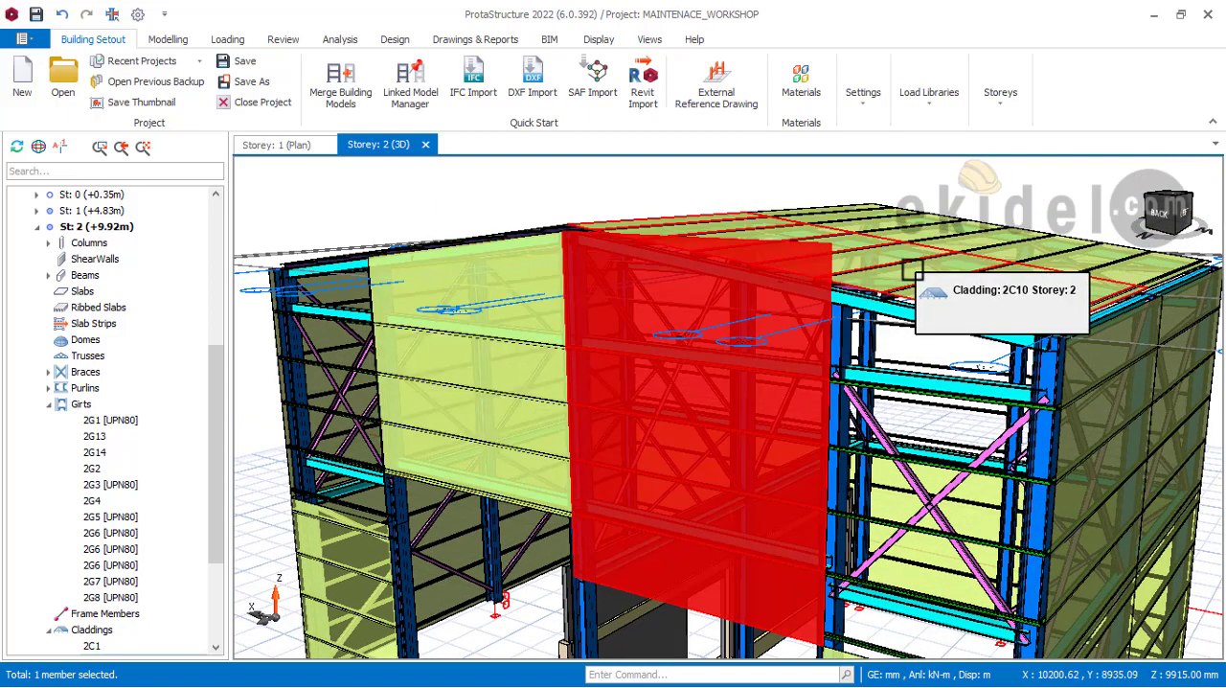
key("Delete")
Step: Start a new steel cladding on that rear gable bay's upper girt group and set the vertical offsets of lower corners P1 and P2 to 1115 mm
middle_click_drag(550, 367, 700, 291)
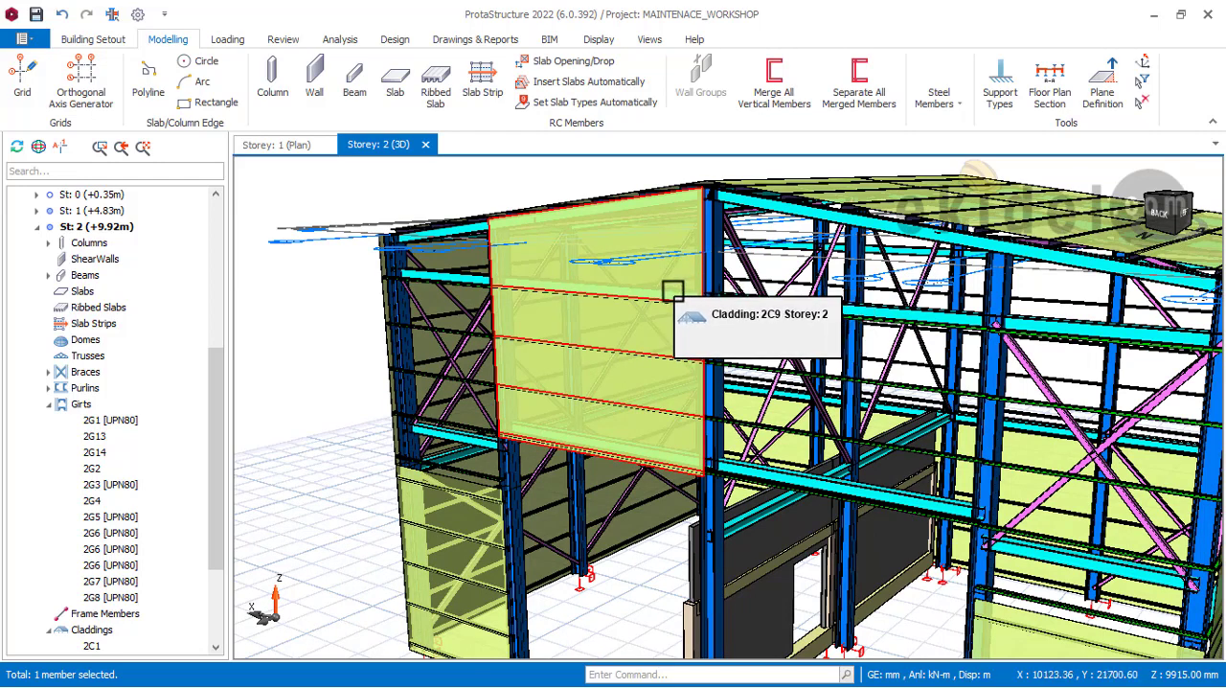
middle_click_drag(644, 259, 773, 236)
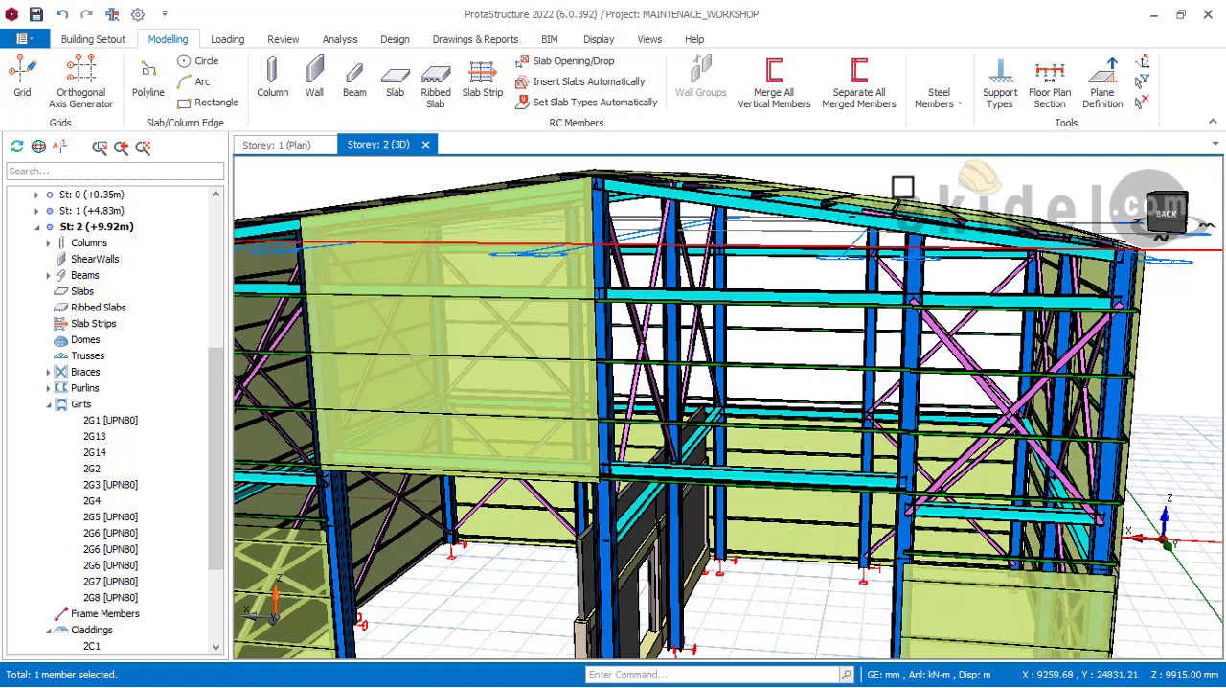
left_click(944, 99)
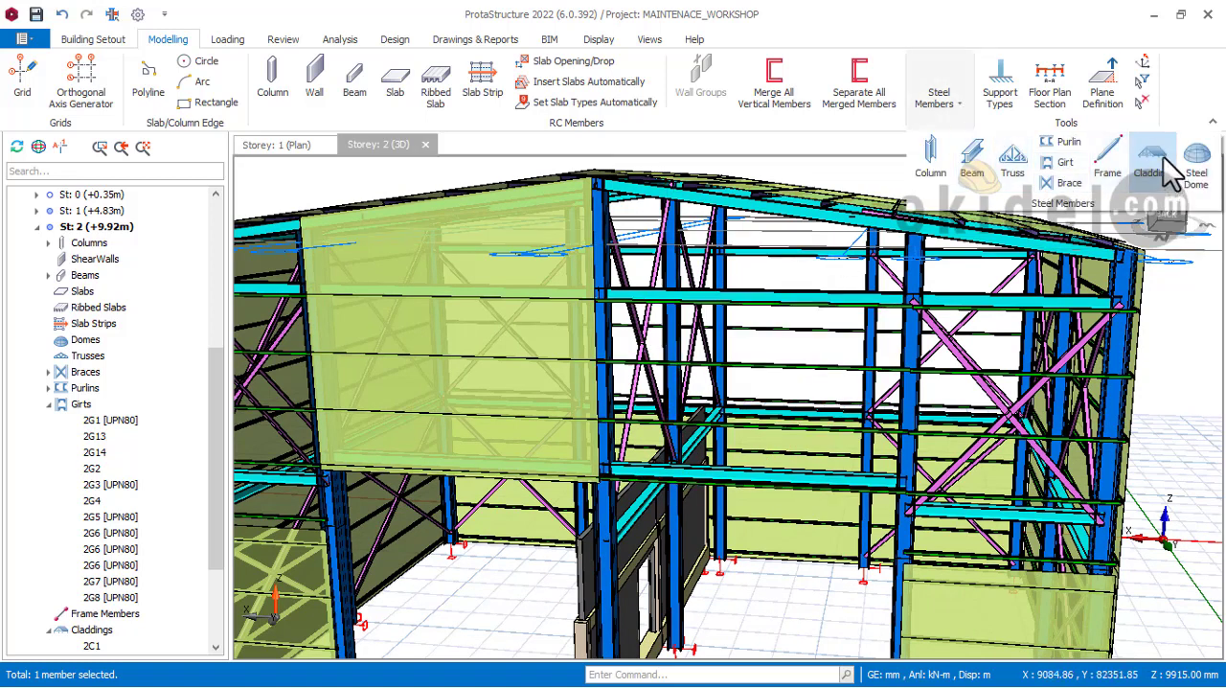
left_click(1153, 171)
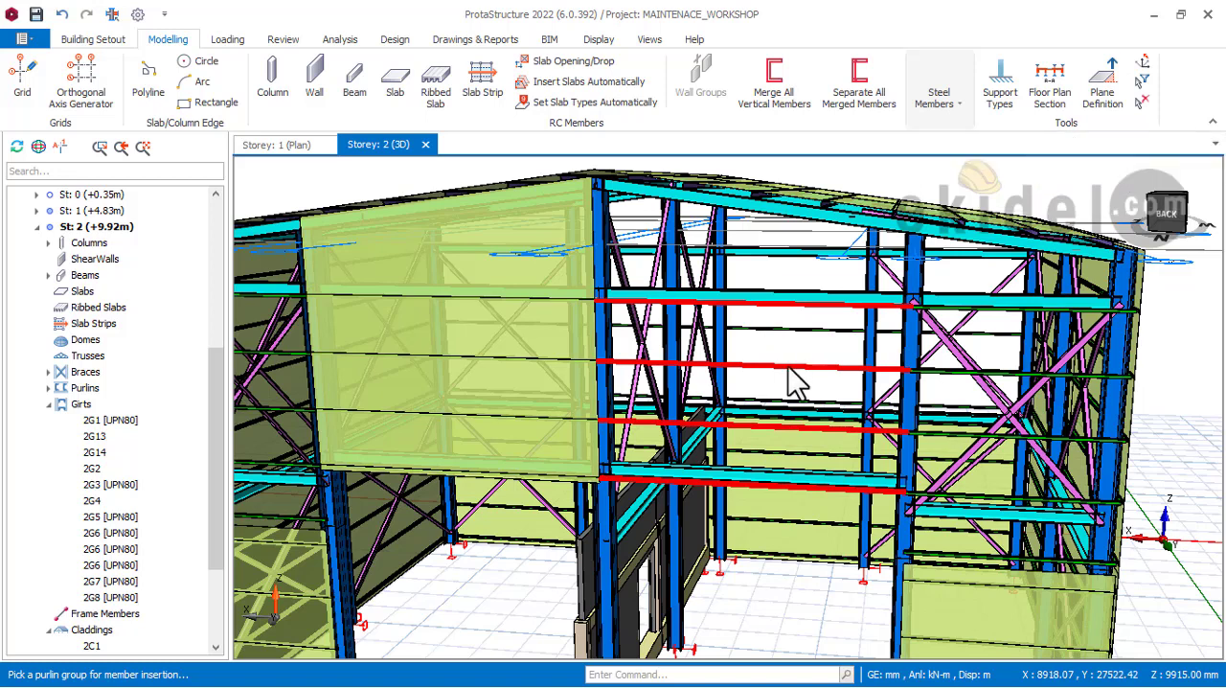
left_click(788, 369)
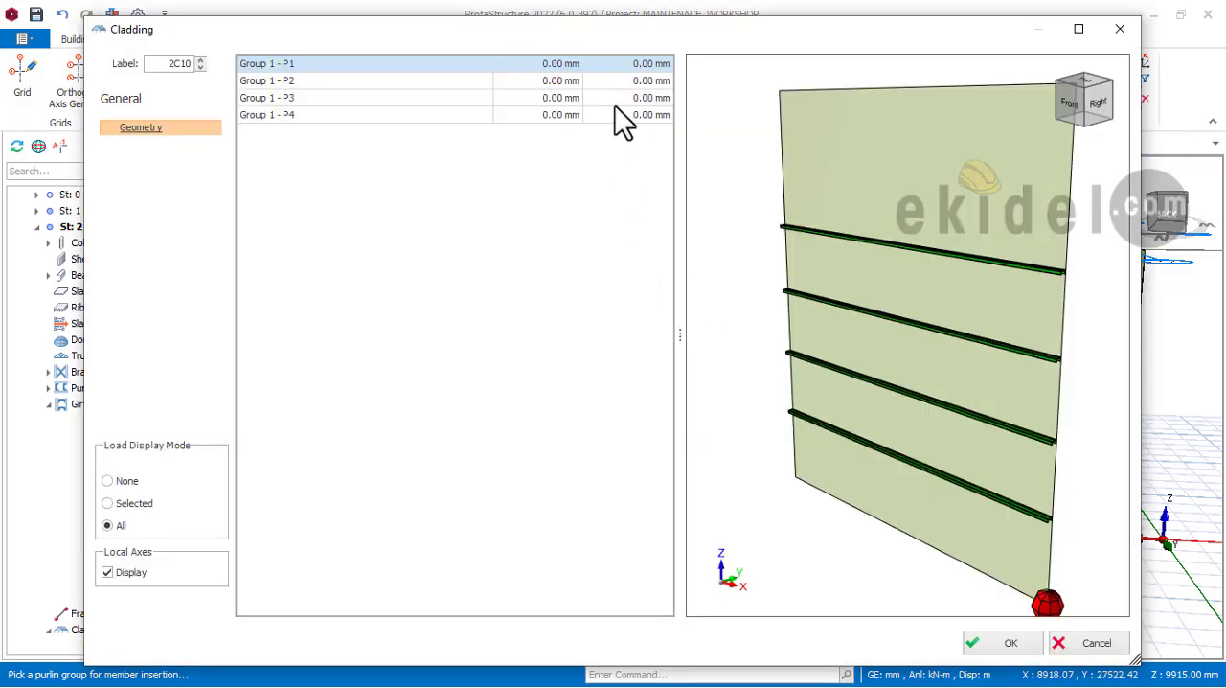
left_click(642, 63)
type("1115")
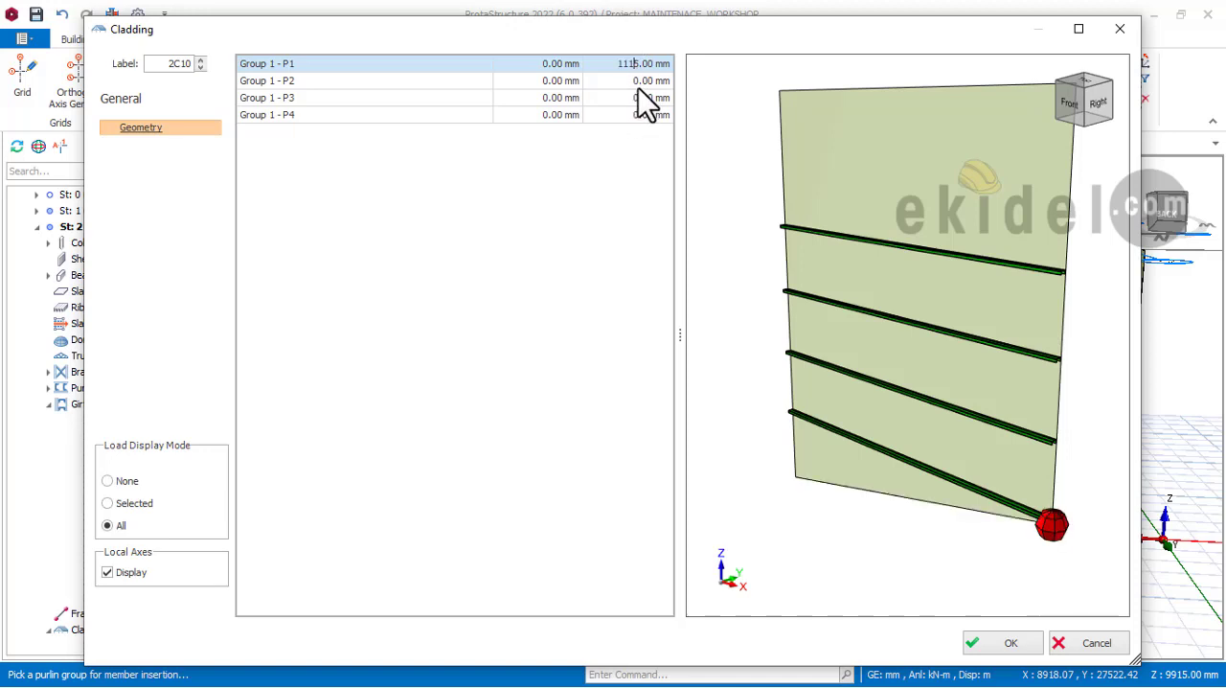
left_click(639, 86)
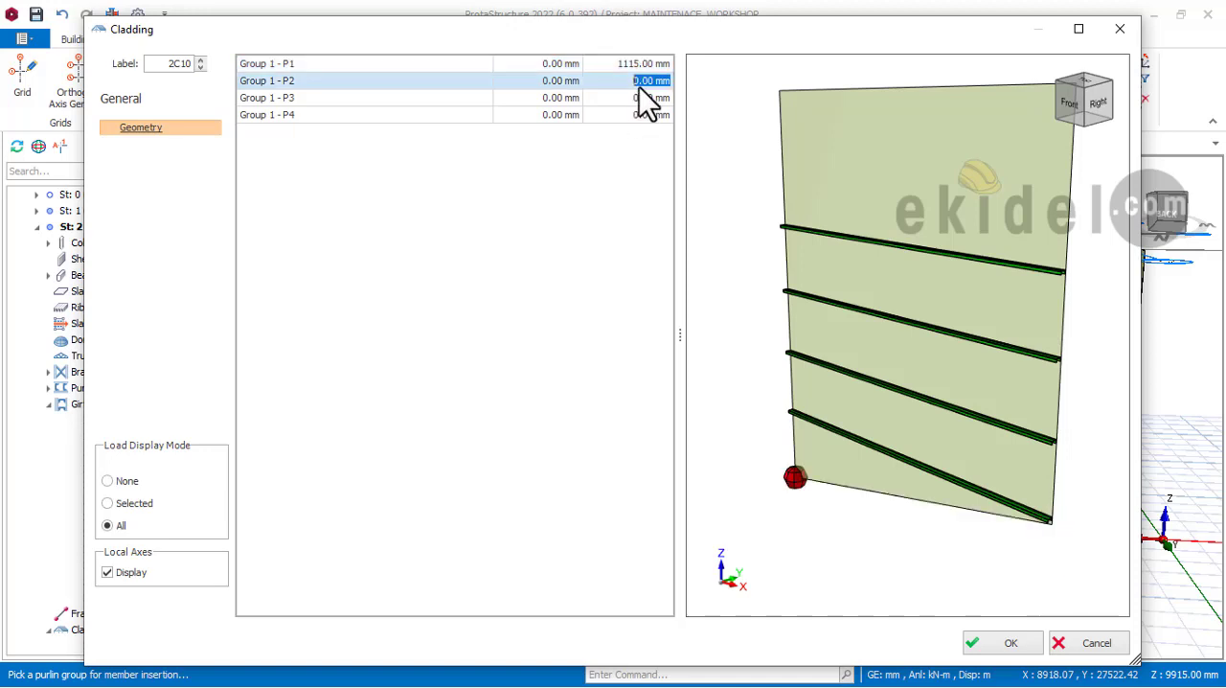
type("1115")
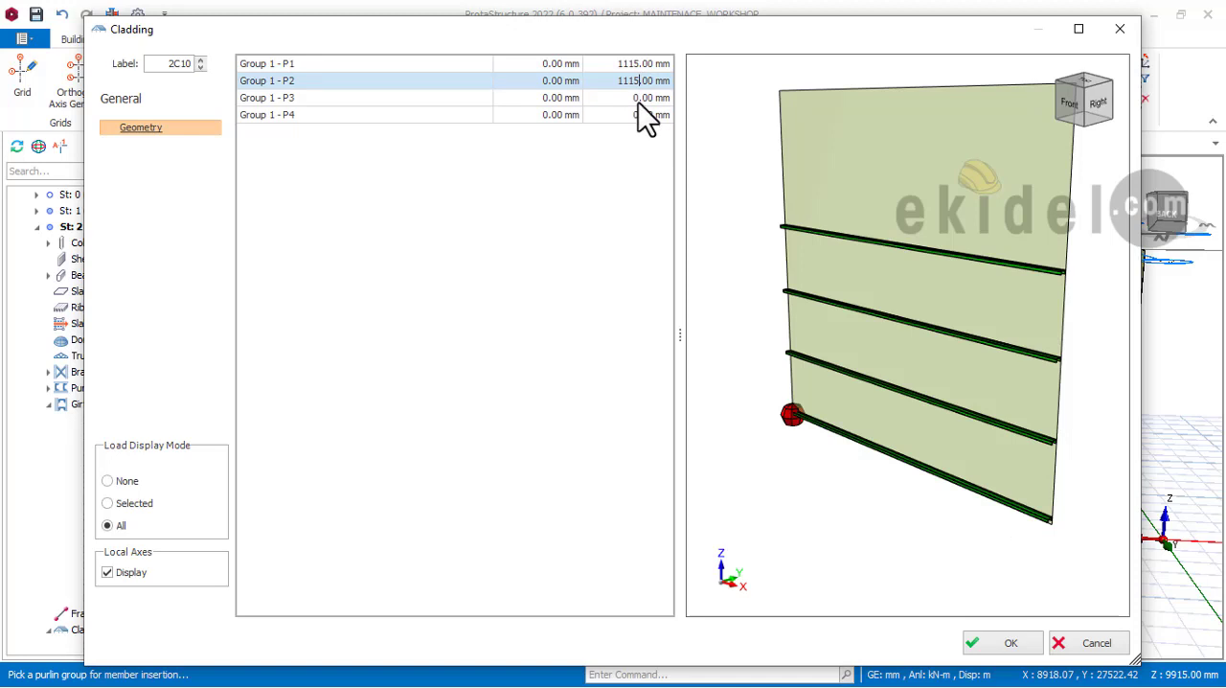
Step: Set the vertical offset of upper corner P3 to -656 mm to follow the roof slope, and insert the cladding
left_click(641, 116)
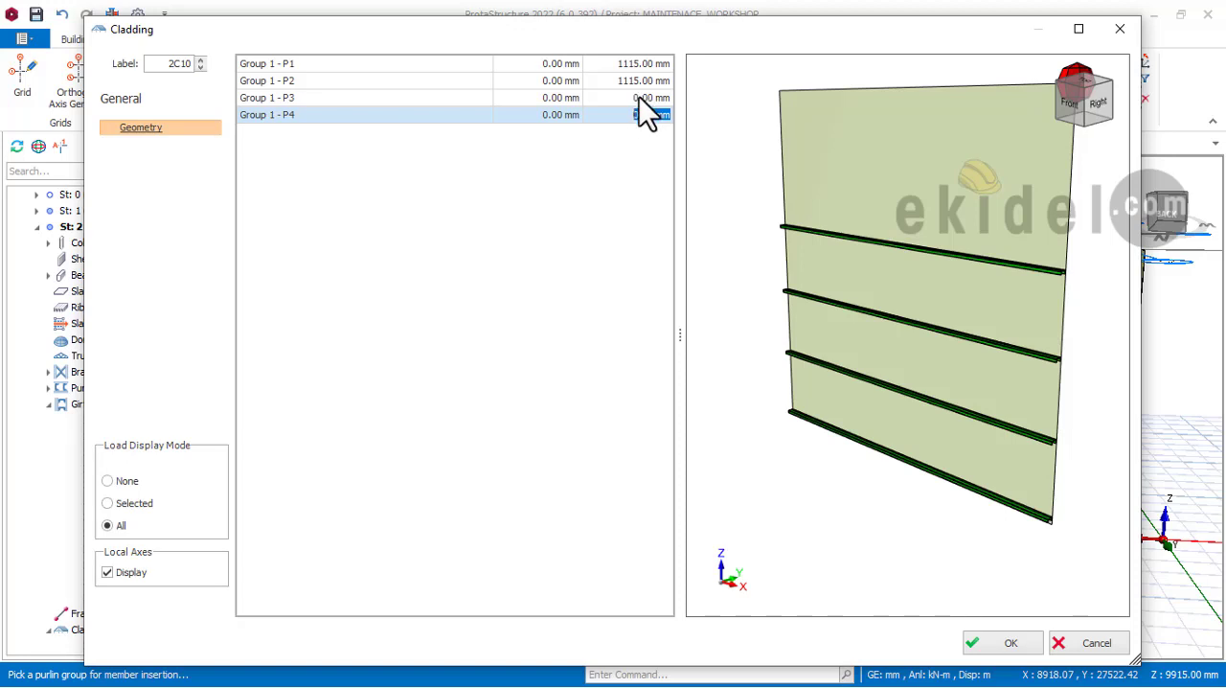
left_click(639, 96)
double_click(644, 97)
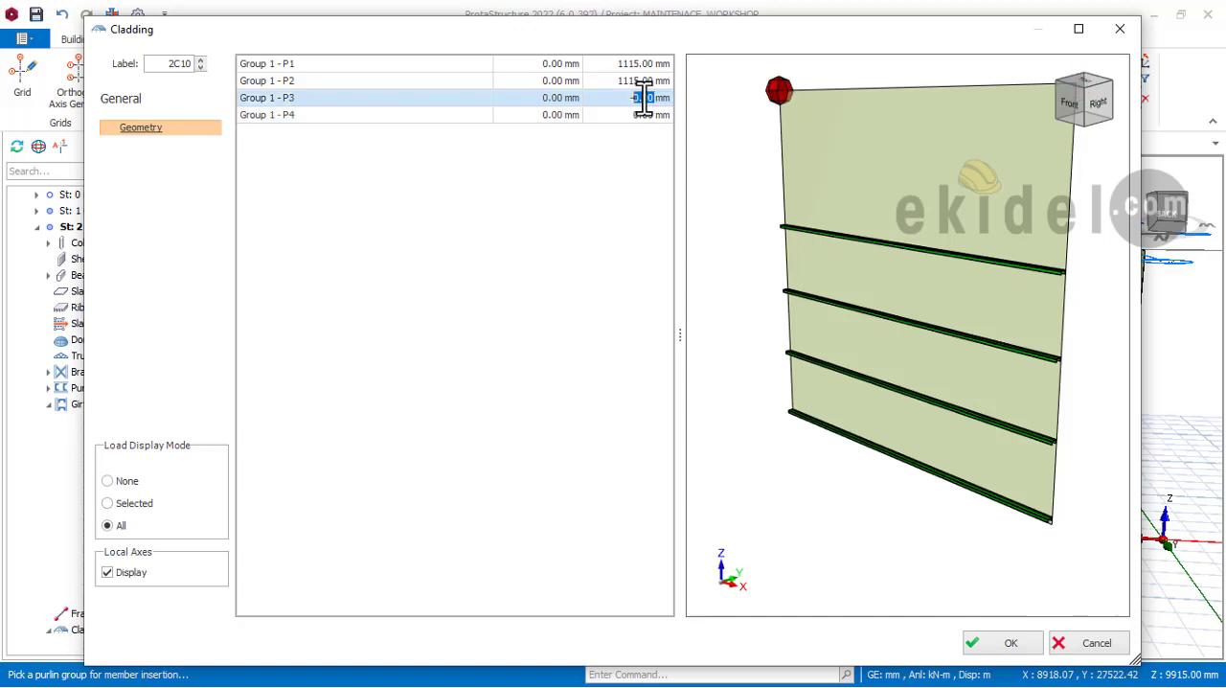
type("-656")
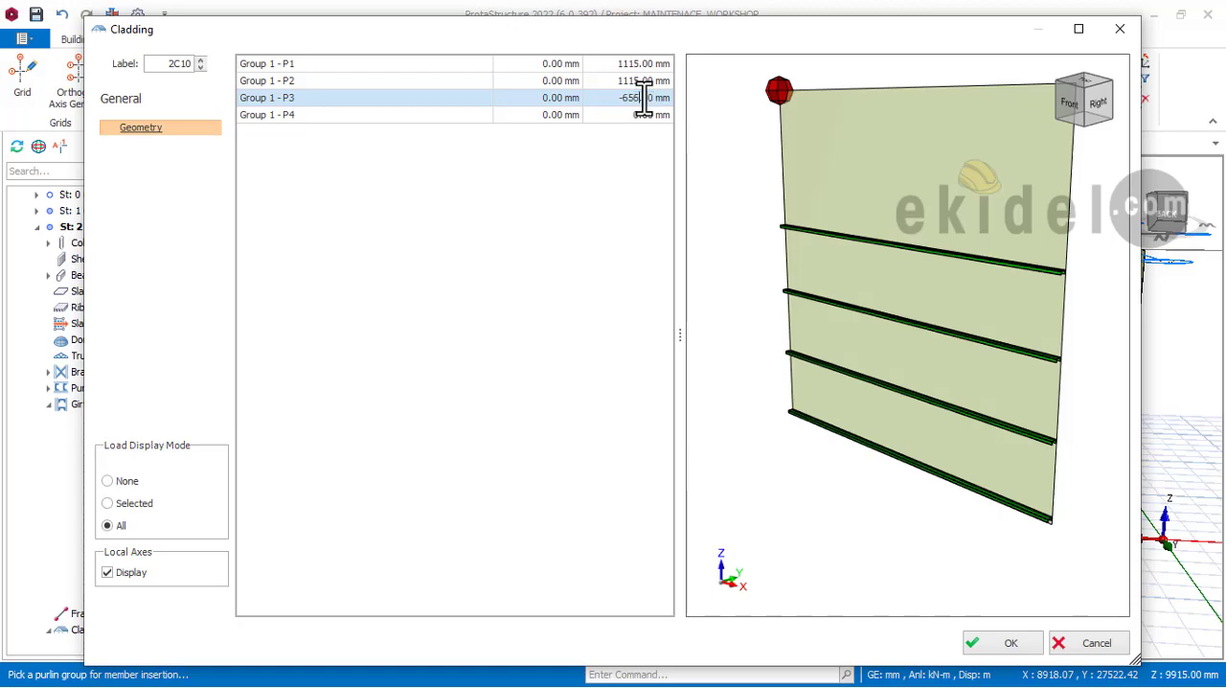
left_click(1007, 642)
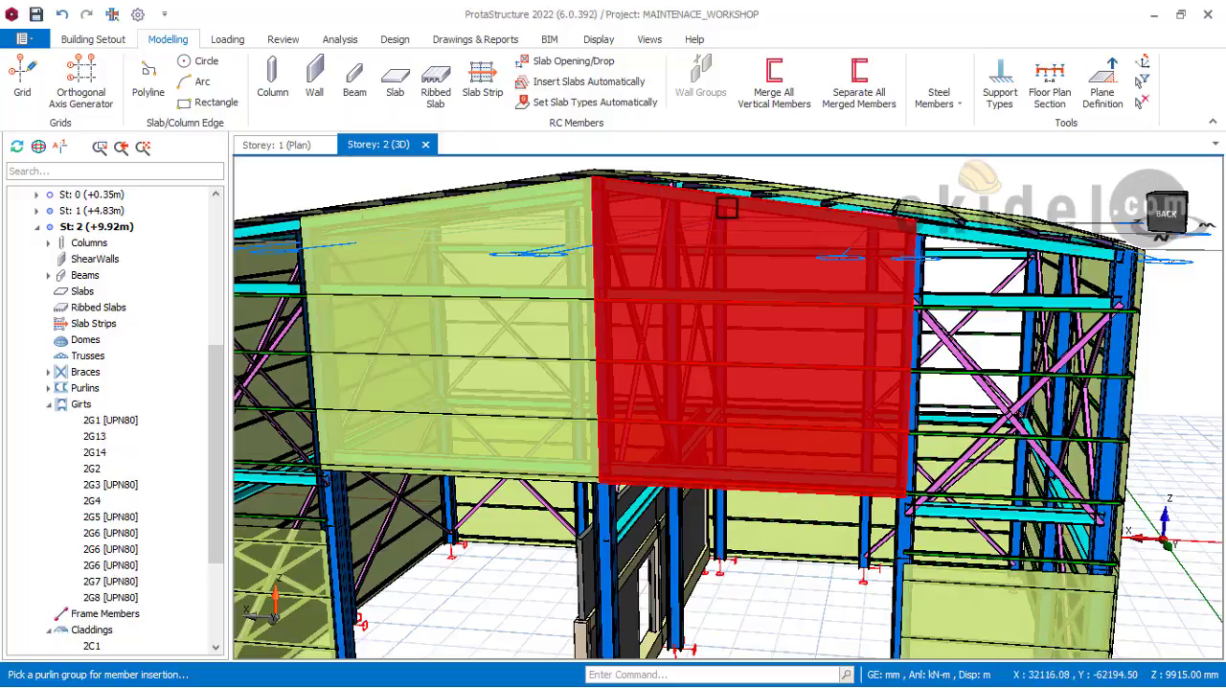
Step: Examine the new cladding's edges against the roof and girts, and inspect the open rear gable corner bay beside the right side wall
middle_click_drag(917, 239, 919, 328)
scroll(959, 328, "up", 2)
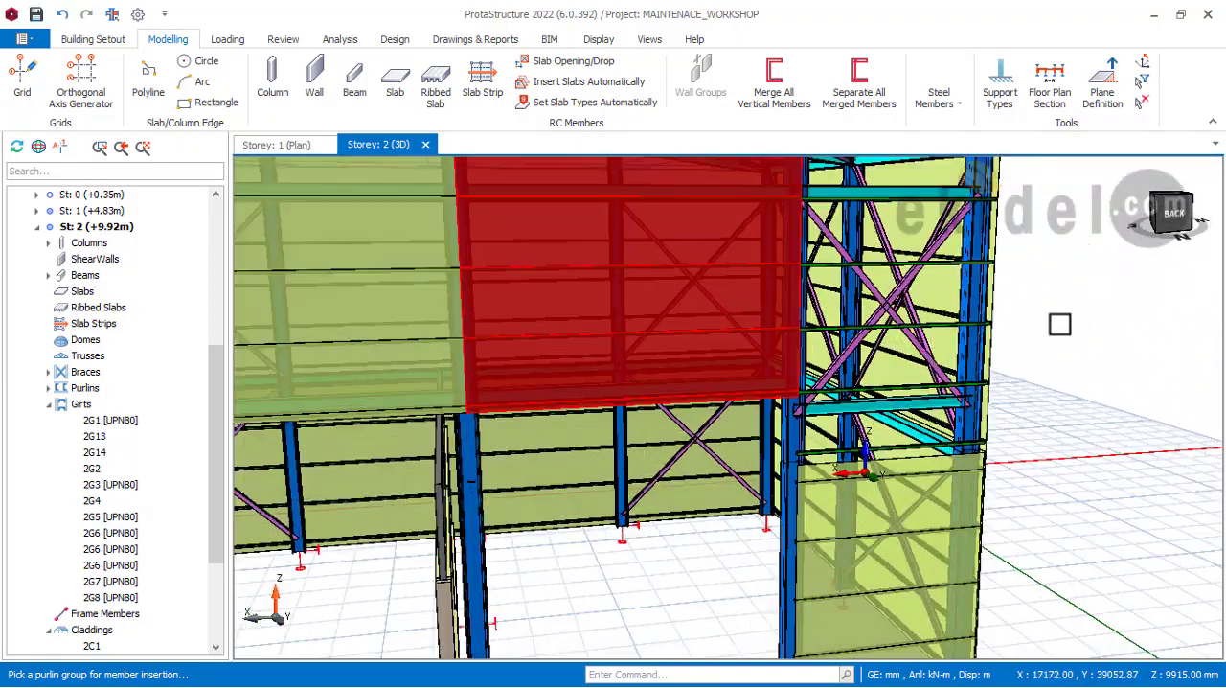
scroll(871, 359, "down", 3)
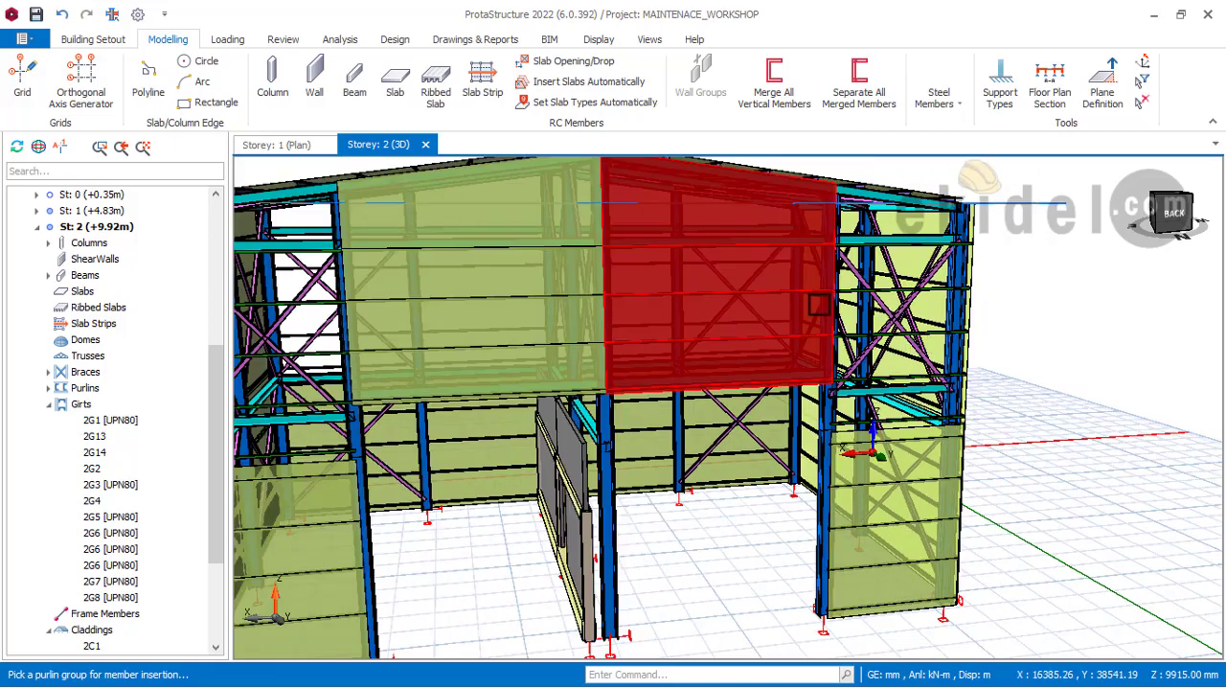
scroll(616, 270, "up", 1)
middle_click_drag(459, 268, 838, 251)
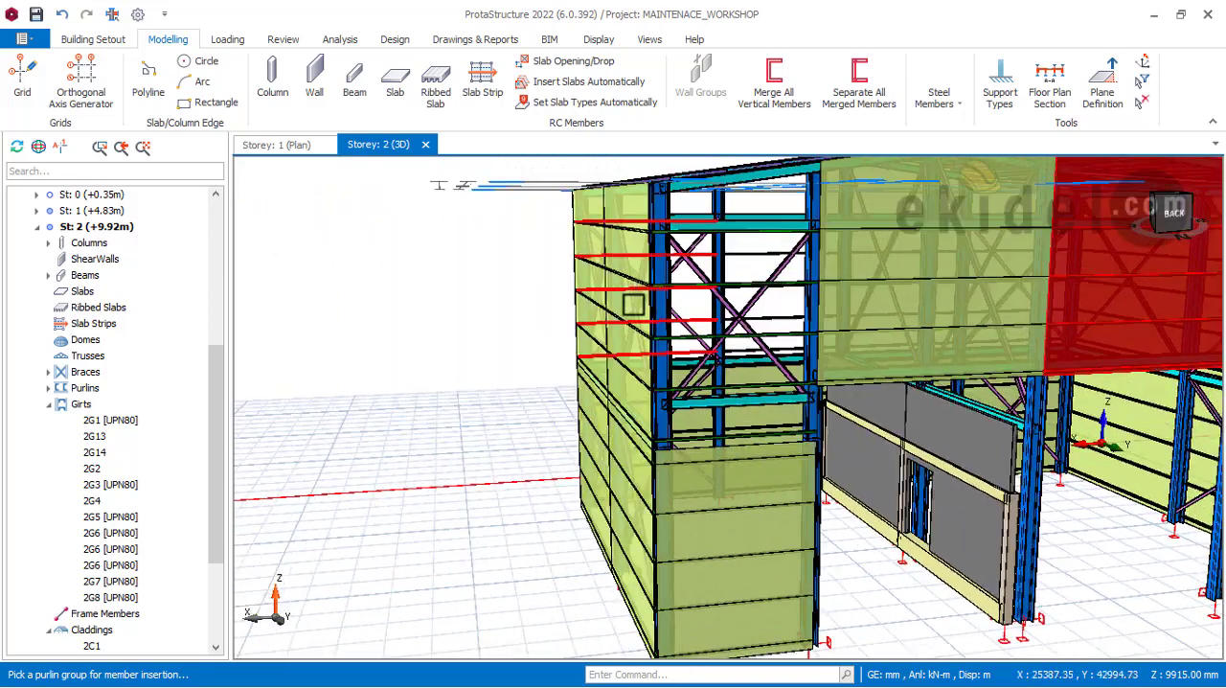
mouse_move(749, 346)
middle_mouse_down("shift")
mouse_move(803, 354)
mouse_move(776, 350)
middle_mouse_up("shift")
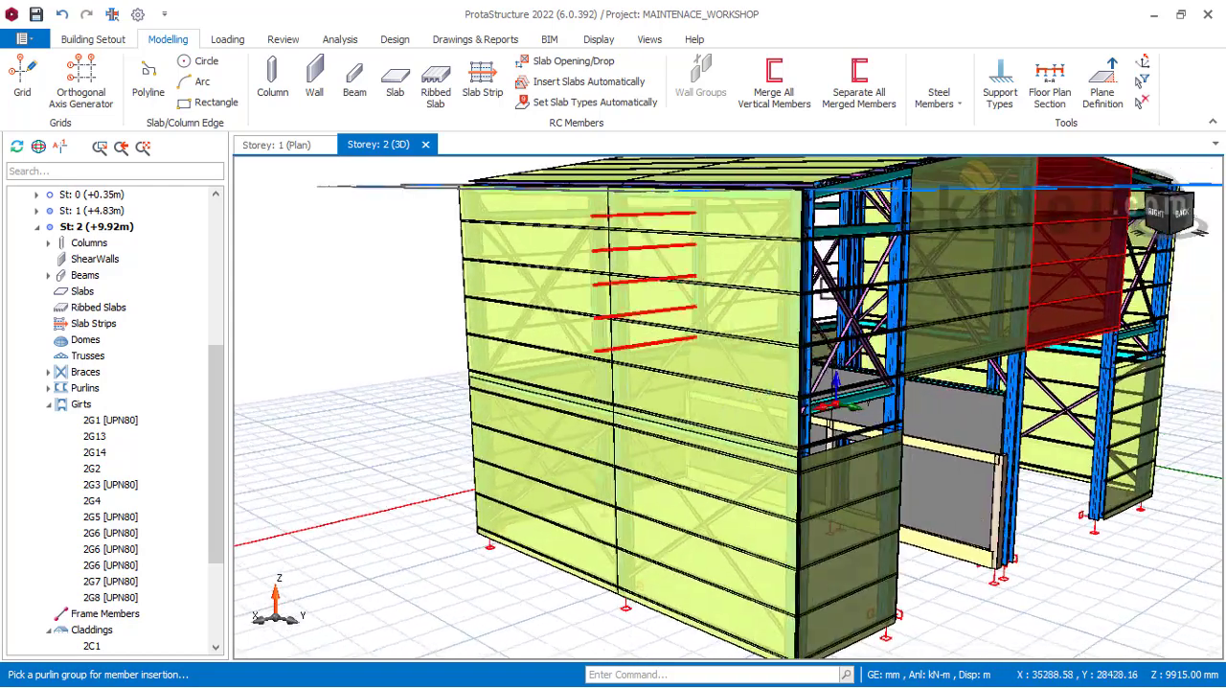
scroll(890, 233, "up", 4)
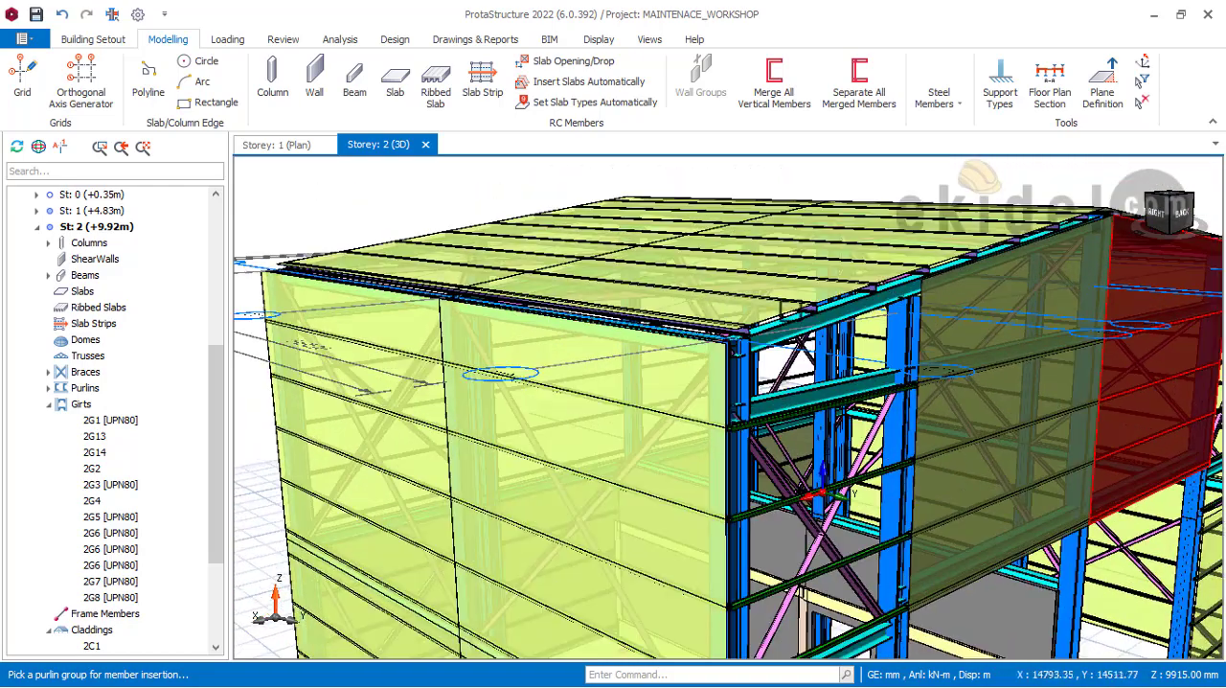
middle_click_drag(797, 354, 765, 191)
scroll(788, 335, "down", 1)
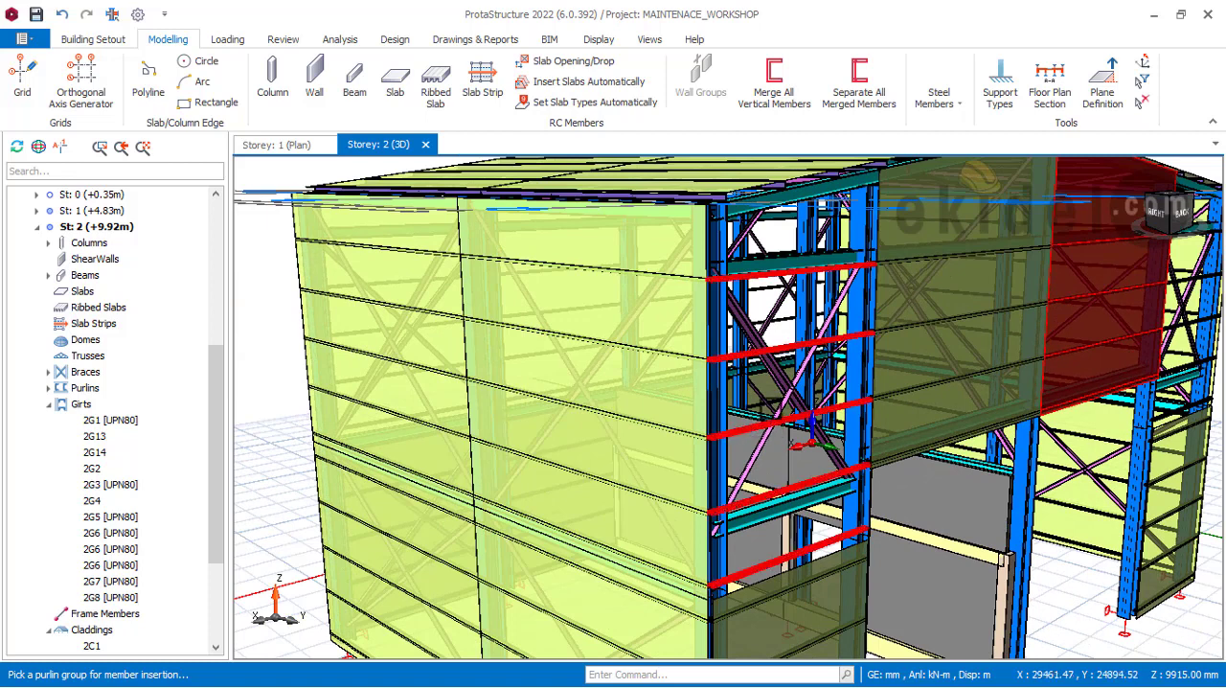
Step: Insert a default steel cladding on the upper girt group of the rear gable corner bay beside the right side wall
left_click(961, 98)
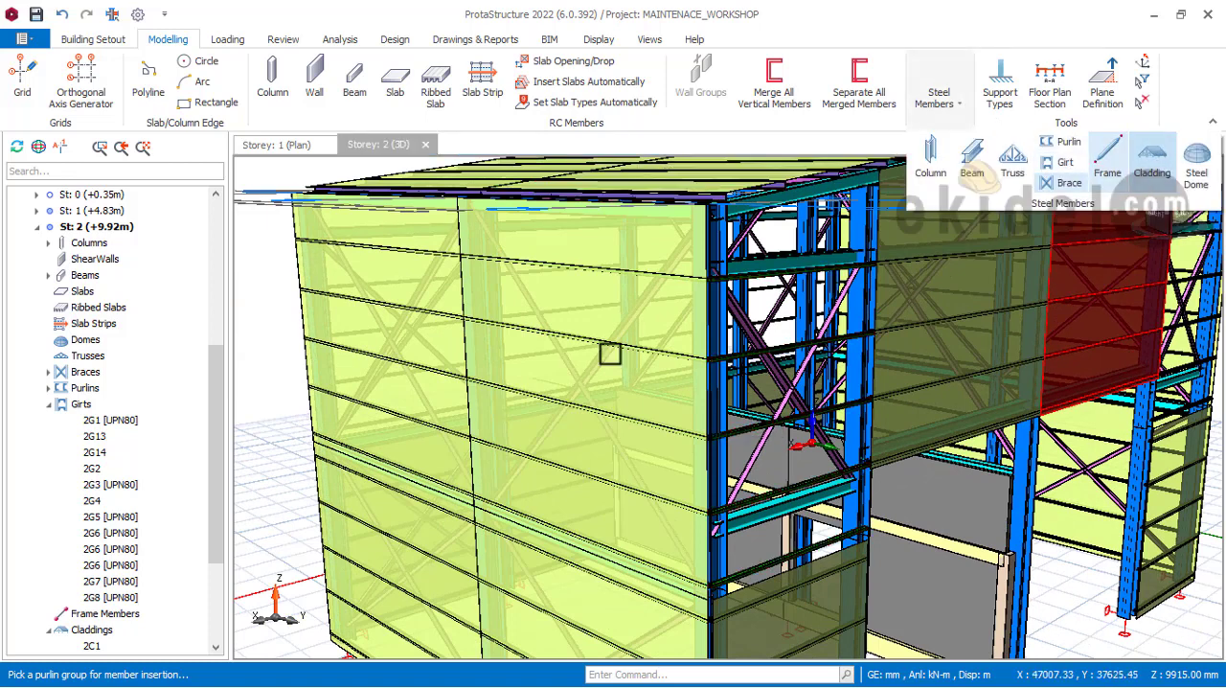
left_click(739, 433)
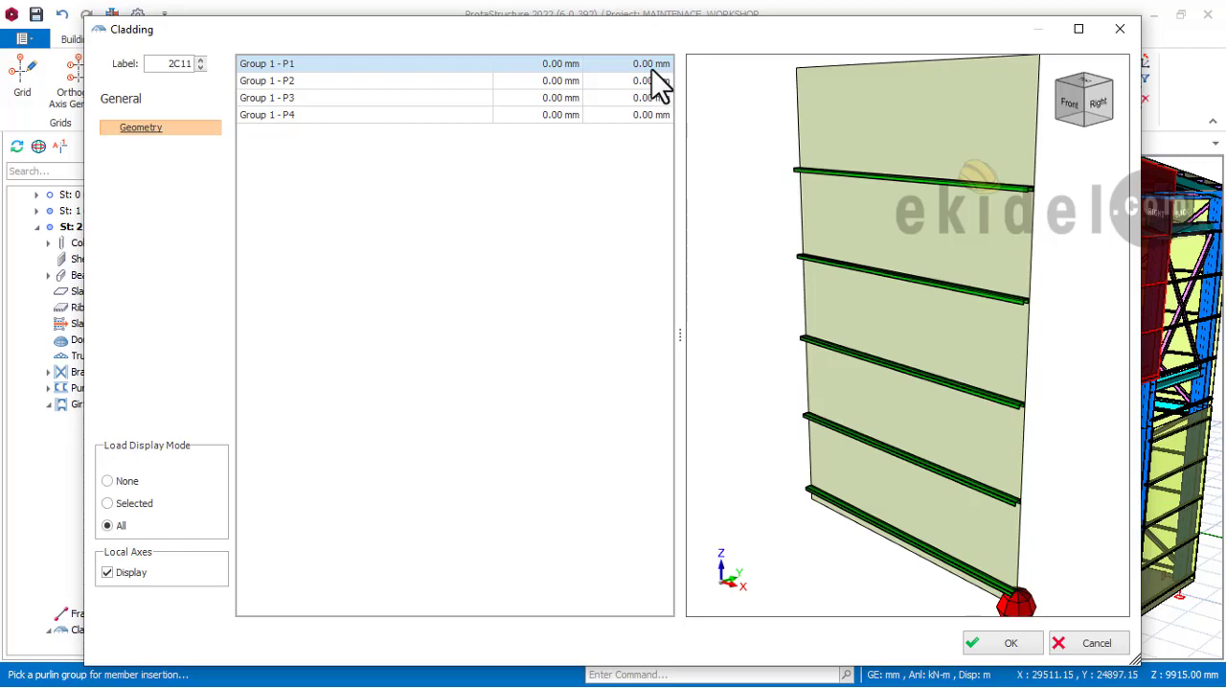
left_click(1001, 643)
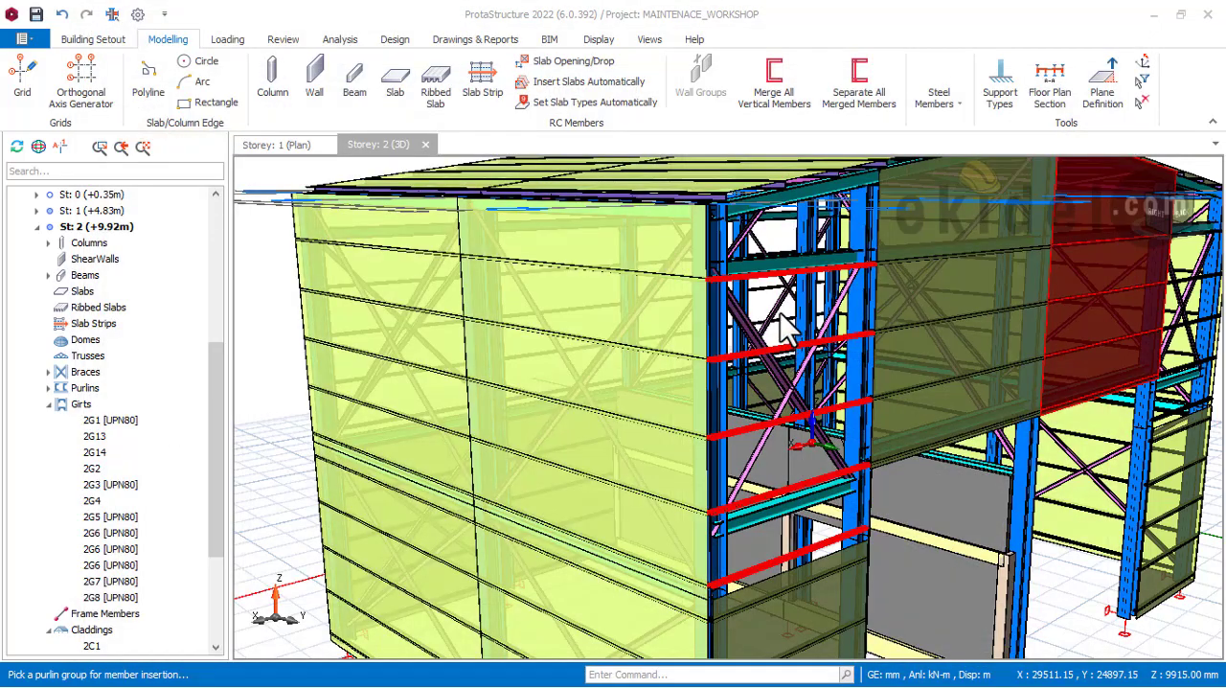
Step: Compare the default corner bay cladding's upper edge with the roof slope, and delete that cladding
mouse_move(774, 252)
middle_mouse_down()
mouse_move(821, 271)
mouse_move(661, 259)
mouse_move(647, 241)
mouse_move(539, 255)
mouse_move(525, 220)
mouse_move(548, 217)
mouse_move(669, 308)
mouse_move(697, 295)
mouse_move(739, 335)
mouse_move(751, 230)
mouse_move(734, 230)
middle_mouse_up()
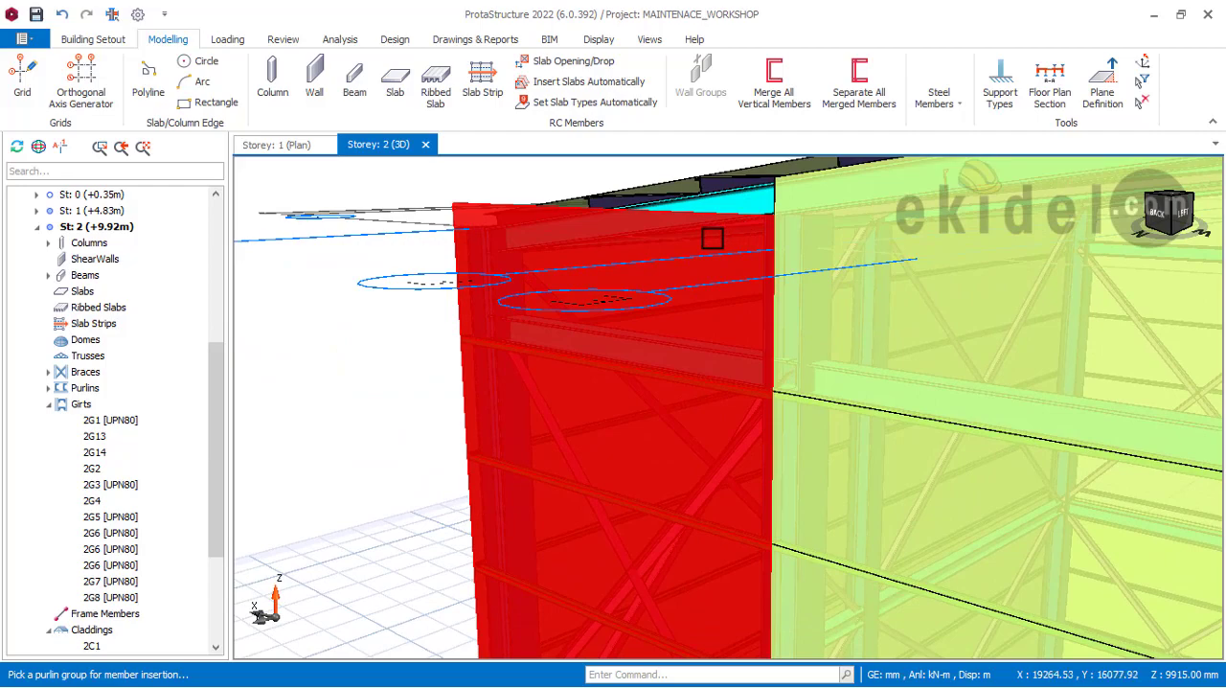
middle_click_drag(657, 261, 765, 265)
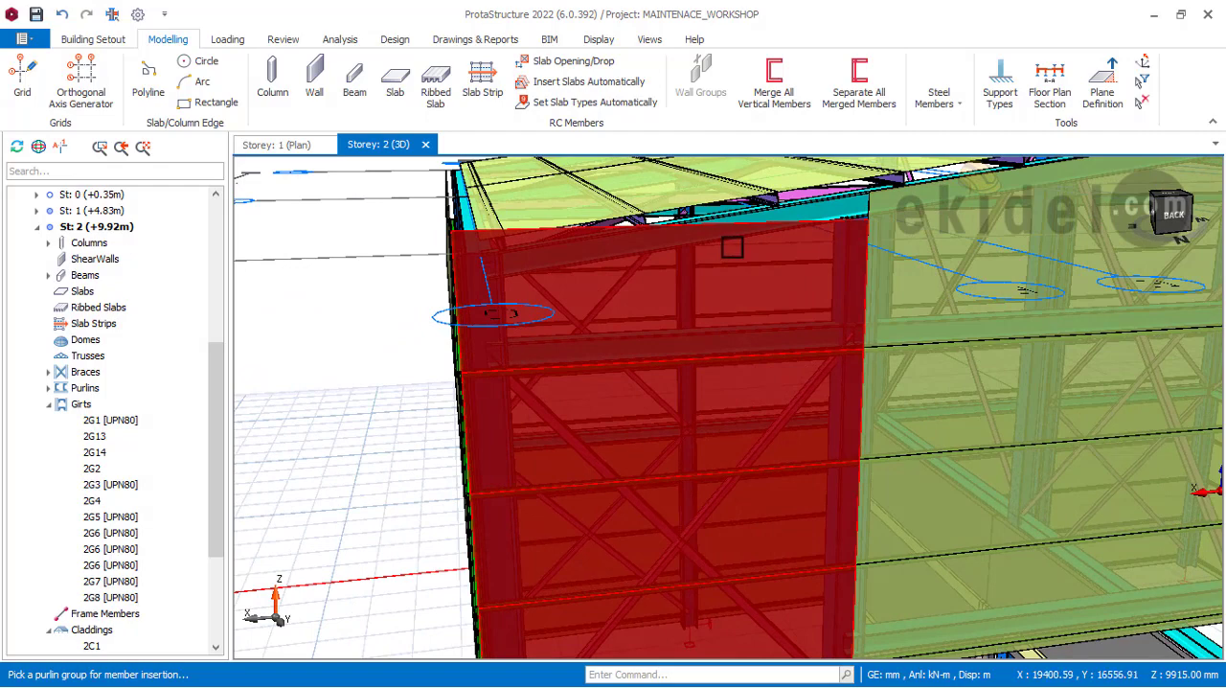
scroll(683, 261, "down", 2)
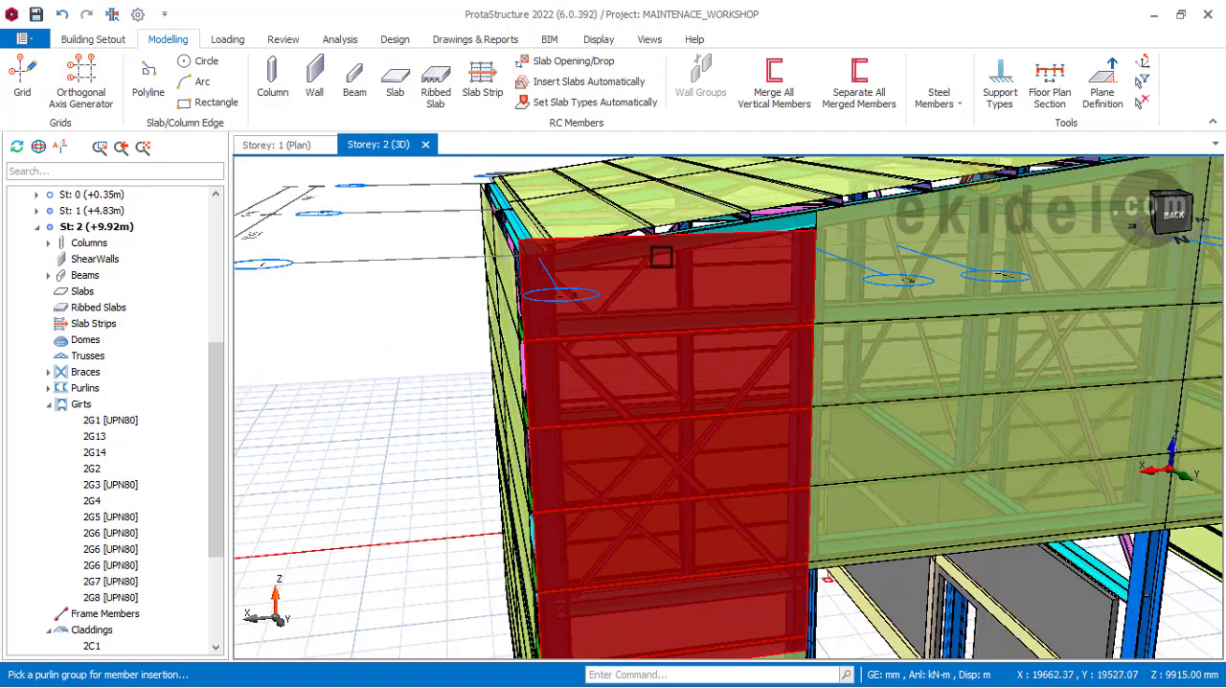
right_click(451, 244)
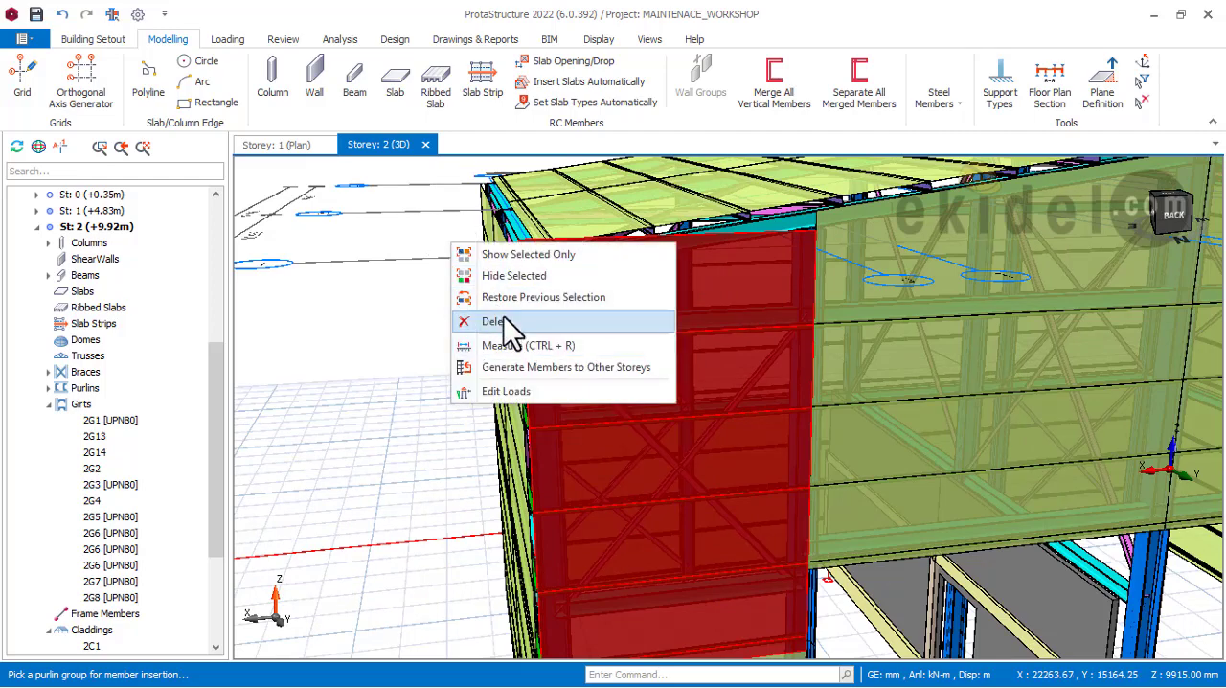
left_click(505, 321)
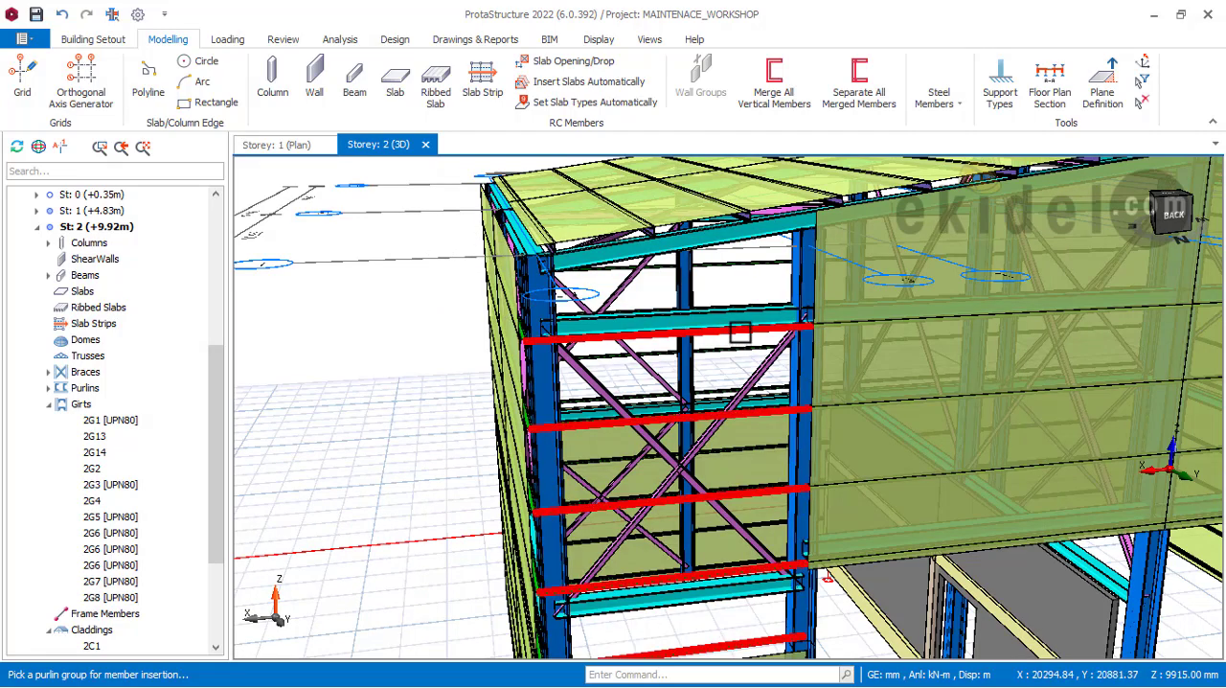
Step: Start a cladding on the upper girt group of the rear gable corner bay beside the right side wall, with P3's vertical offset at 224 mm
double_click(714, 331)
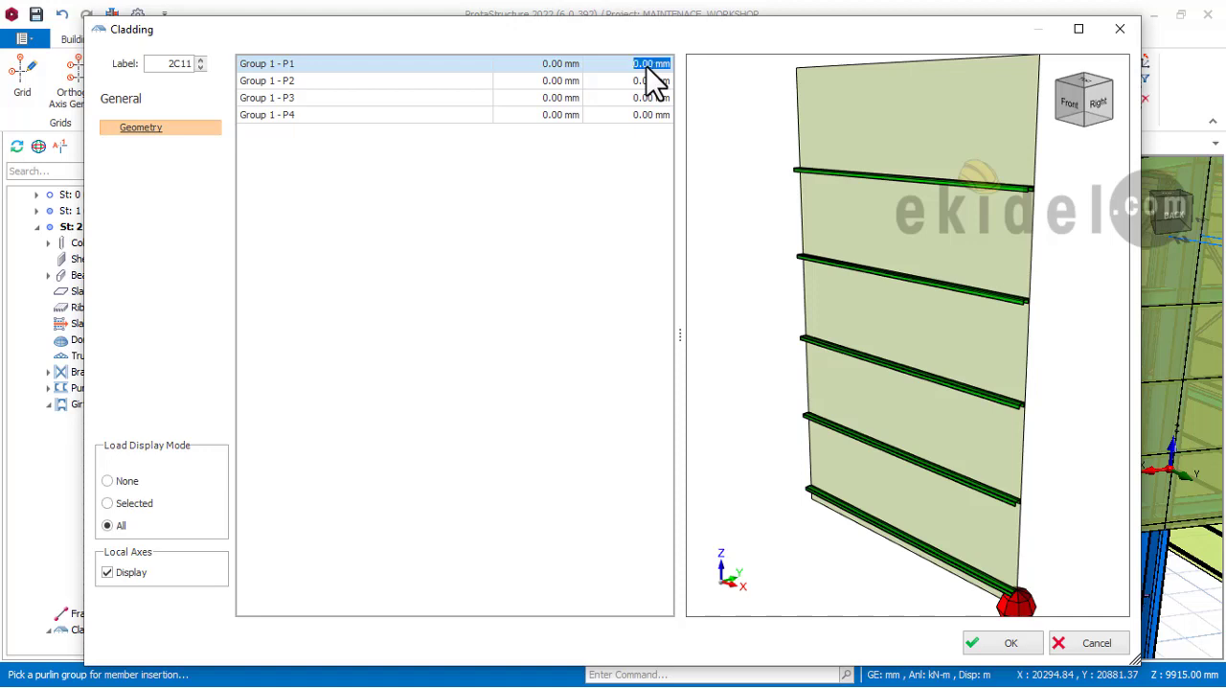
left_click(652, 83)
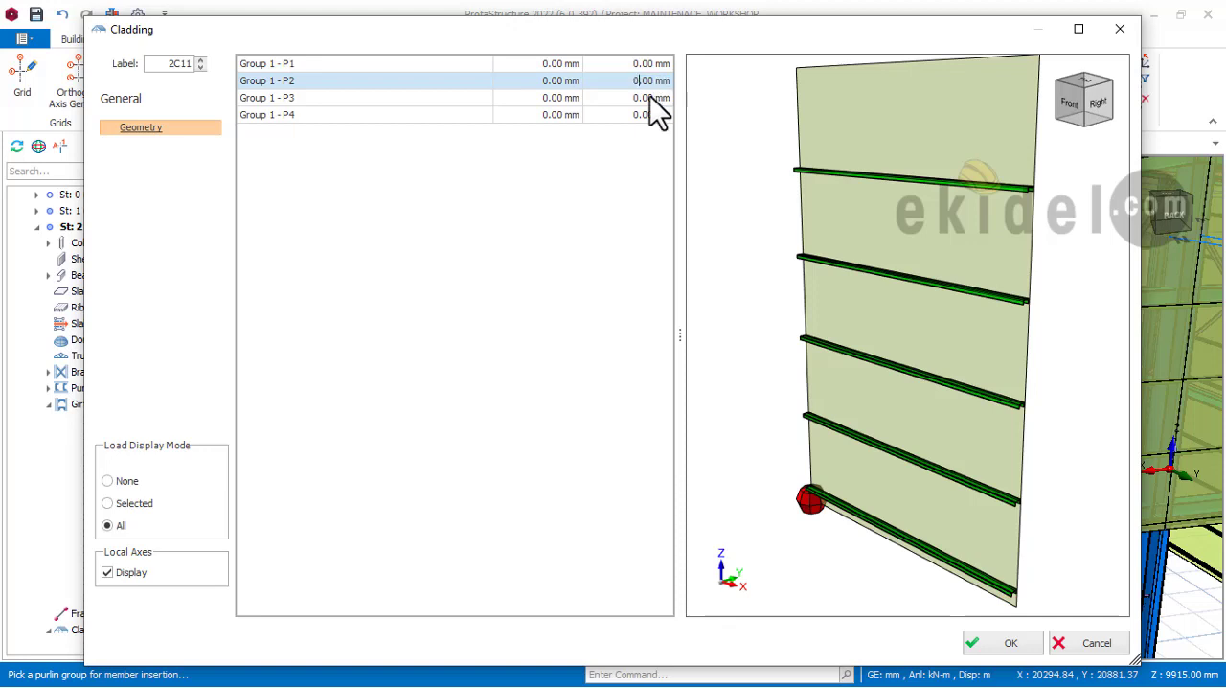
left_click(645, 104)
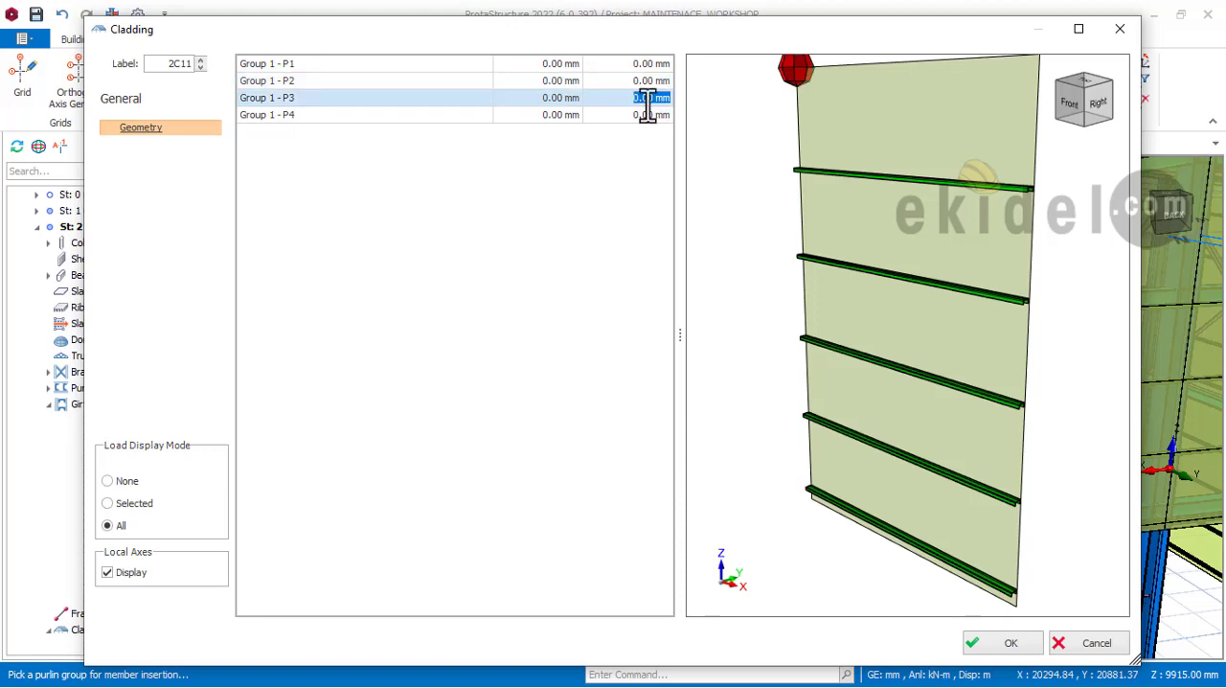
type("22")
key("Return")
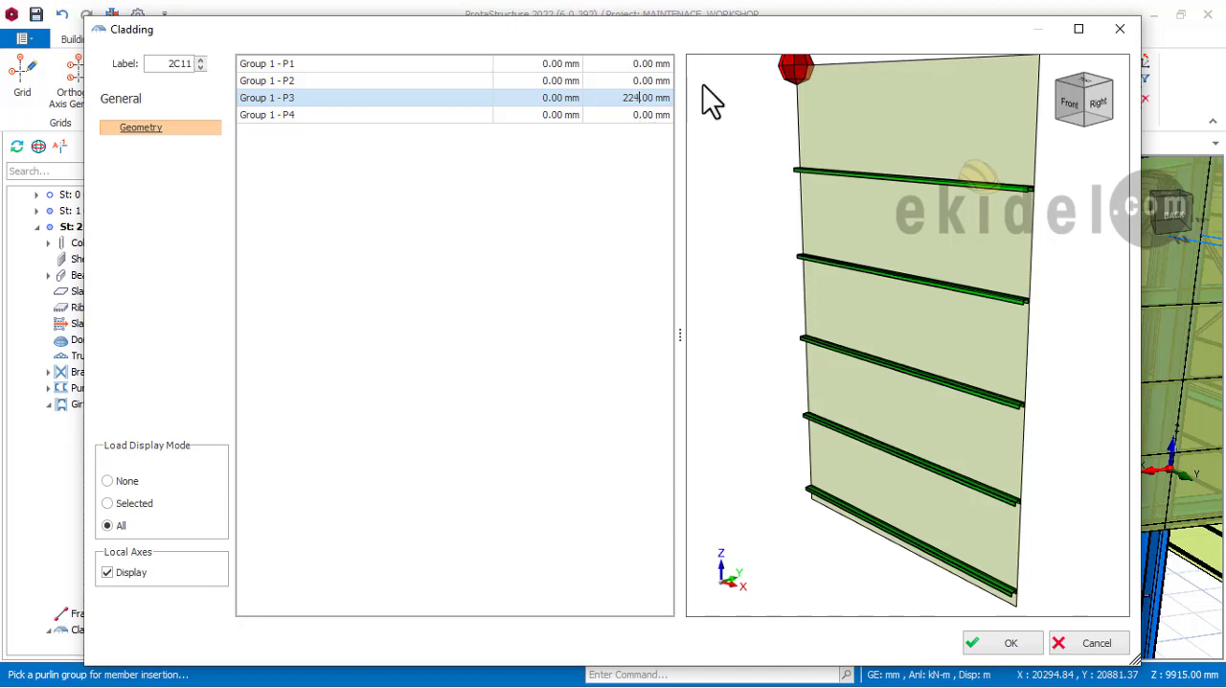
Step: Set the vertical offset of upper corner P4 to -200 mm to follow the roof slope, and insert the cladding
left_click_drag(751, 36, 277, 65)
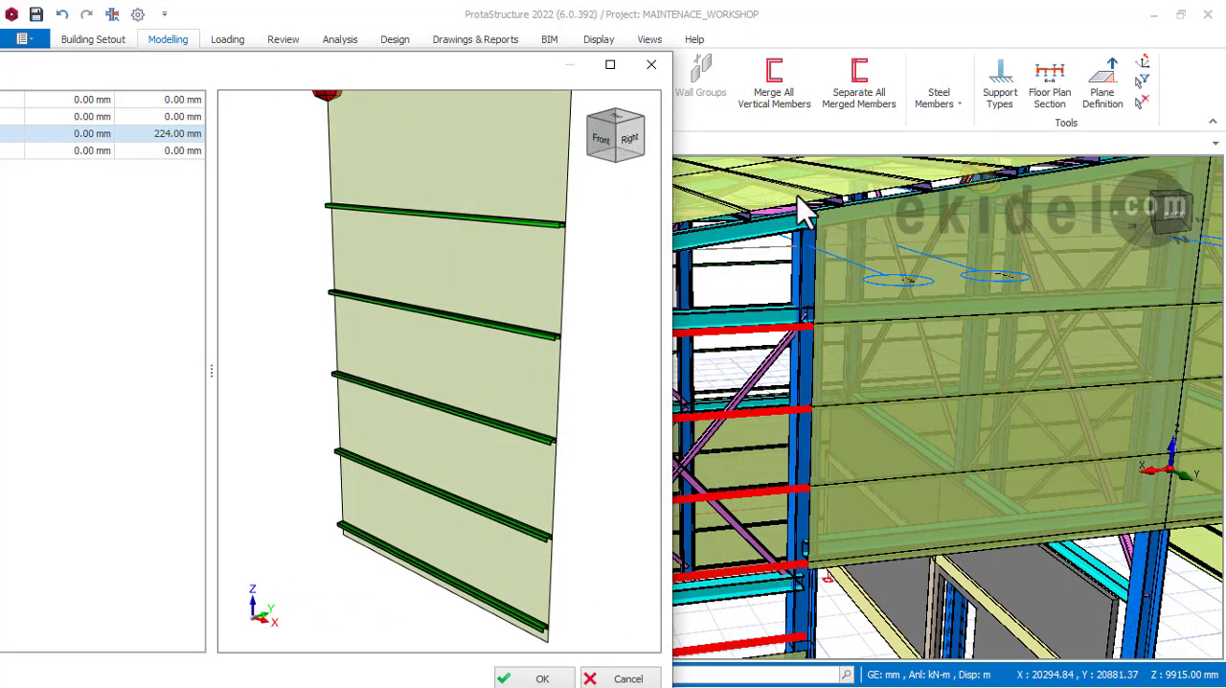
left_click_drag(324, 64, 672, 76)
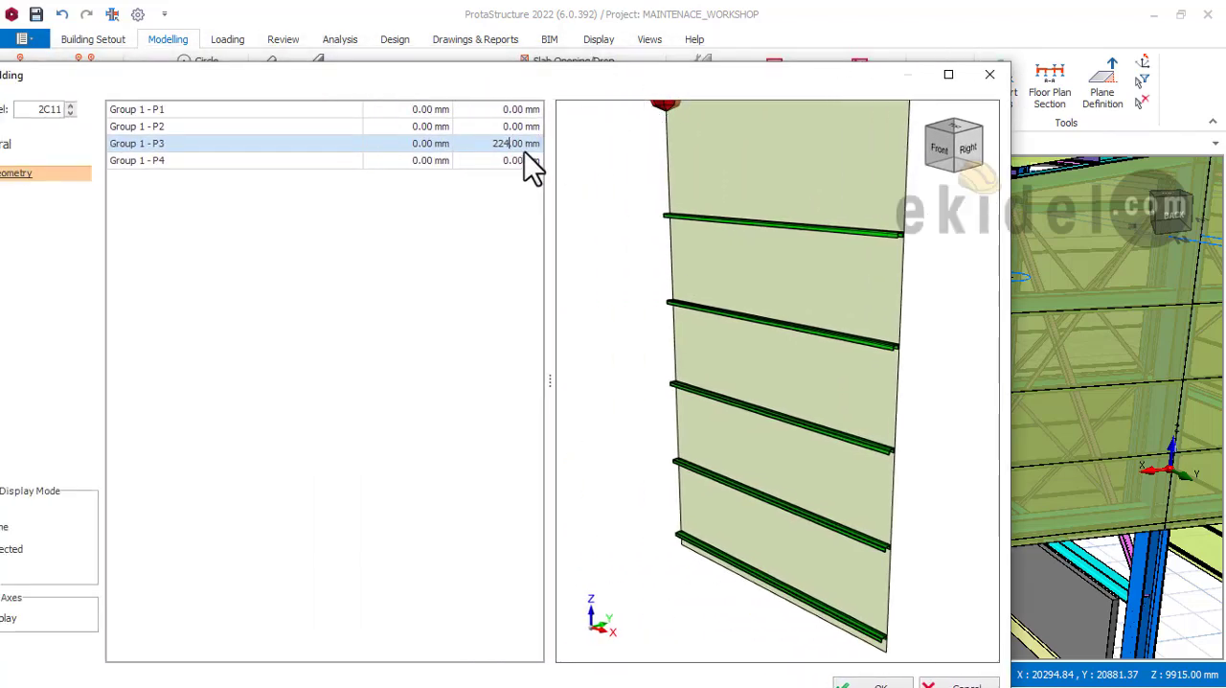
left_click(519, 161)
left_click(518, 161)
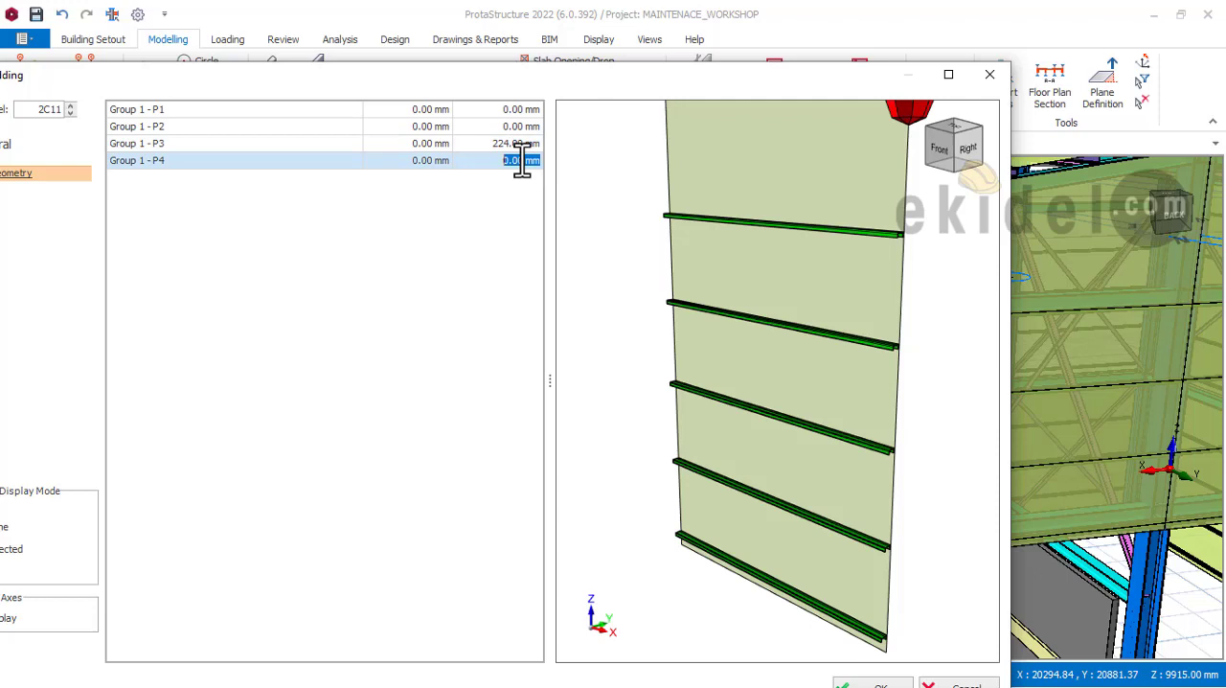
type("-200")
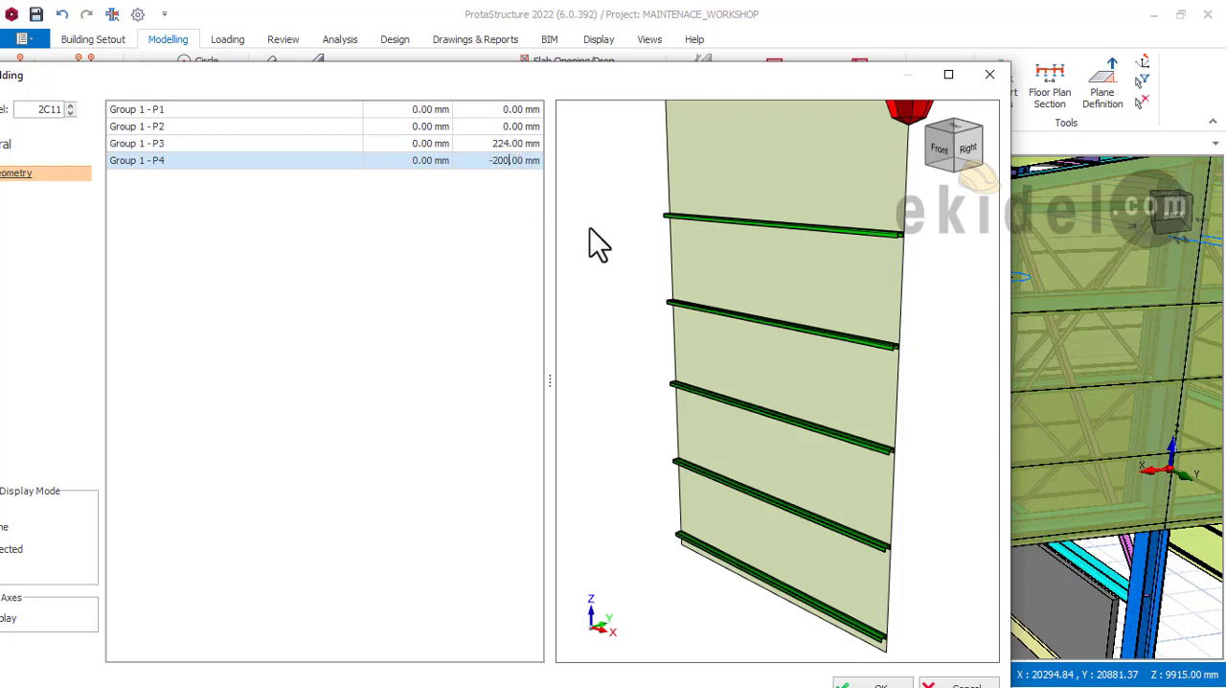
left_click_drag(692, 88, 684, 26)
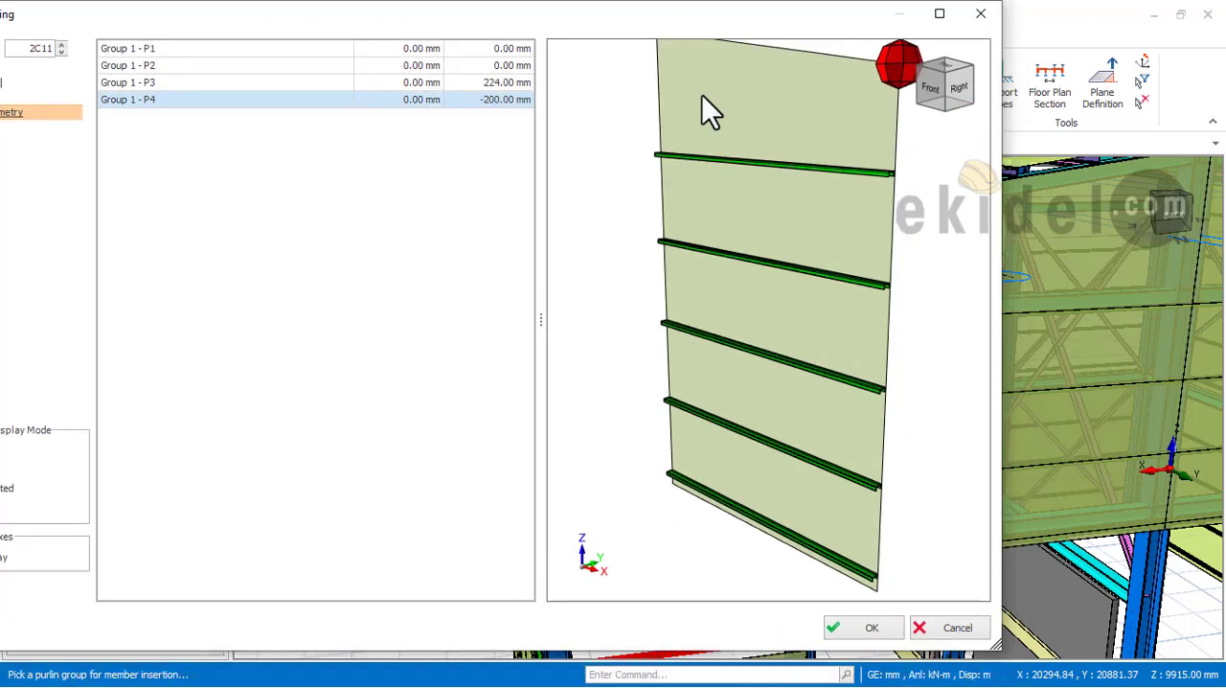
left_click(871, 629)
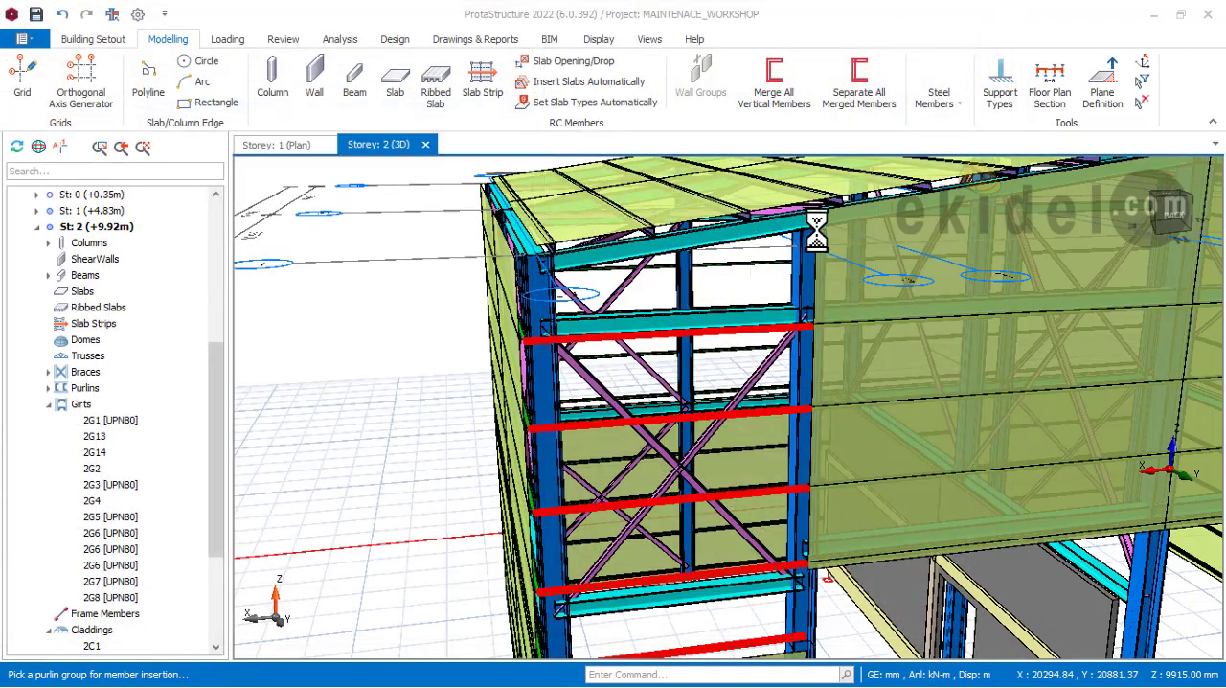
Step: Examine the trimmed corner cladding against the roof edge and side wall, and inspect the open rear gable corner bay at the opposite end
mouse_move(666, 285)
middle_mouse_down()
mouse_move(490, 293)
mouse_move(565, 298)
mouse_move(635, 213)
mouse_move(607, 222)
middle_mouse_up()
scroll(700, 239, "down", 4)
middle_click_drag(744, 323, 800, 399)
scroll(776, 271, "up", 8)
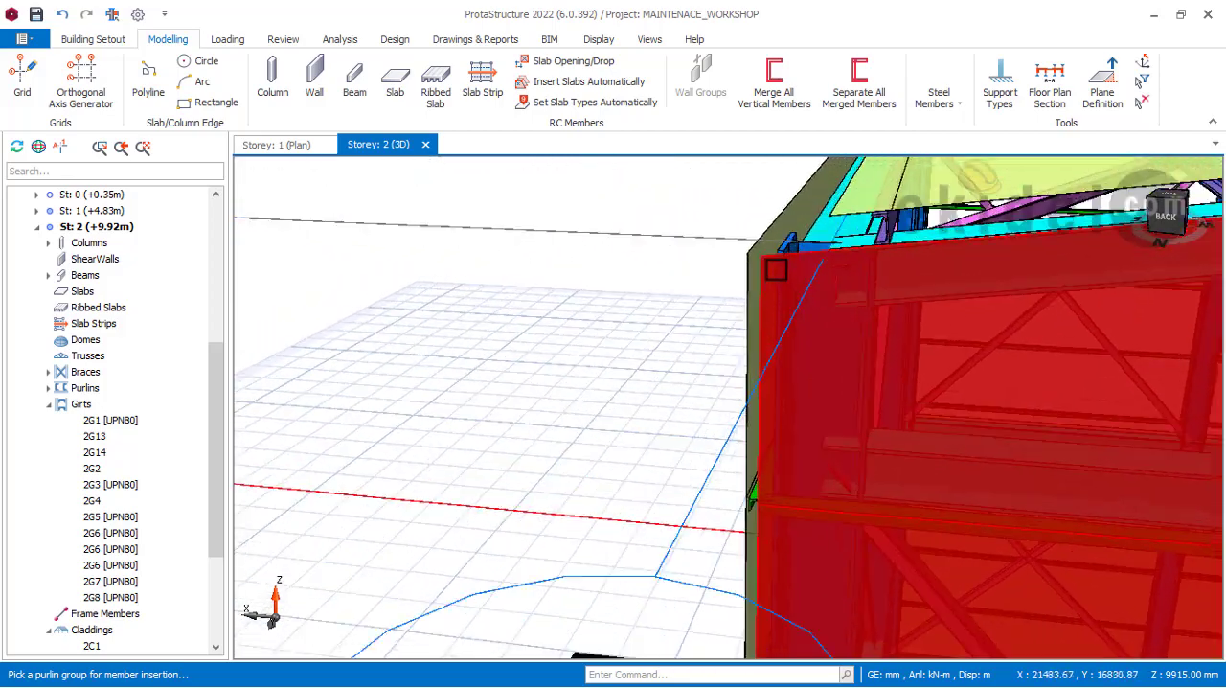
middle_click_drag(776, 271, 794, 242)
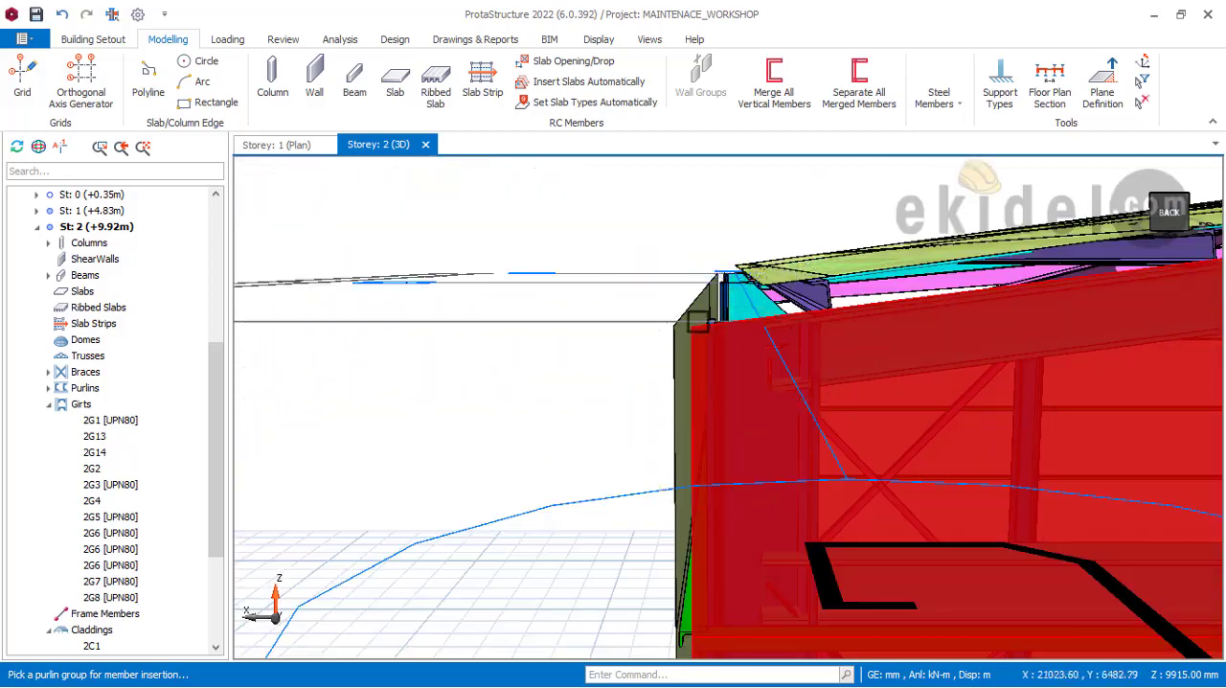
scroll(690, 328, "down", 3)
scroll(756, 352, "down", 1)
middle_click_drag(775, 349, 494, 221)
scroll(489, 226, "down", 2)
scroll(518, 234, "down", 1)
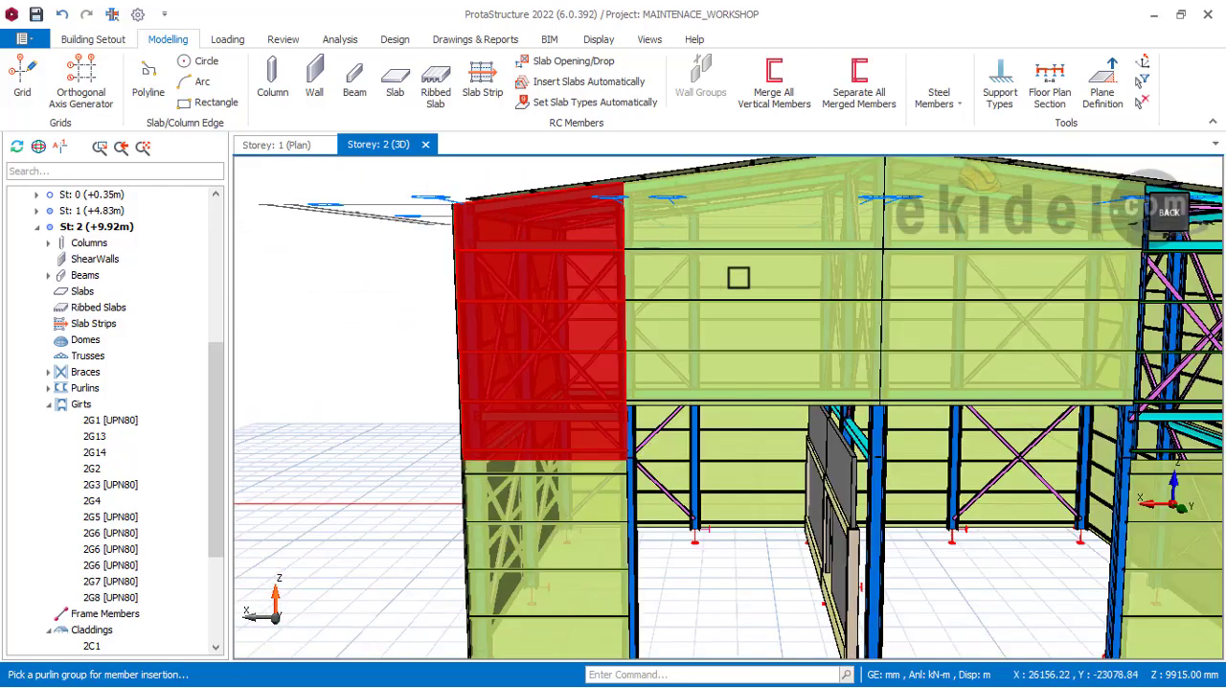
middle_click_drag(832, 308, 883, 328)
middle_click_drag(588, 274, 738, 314)
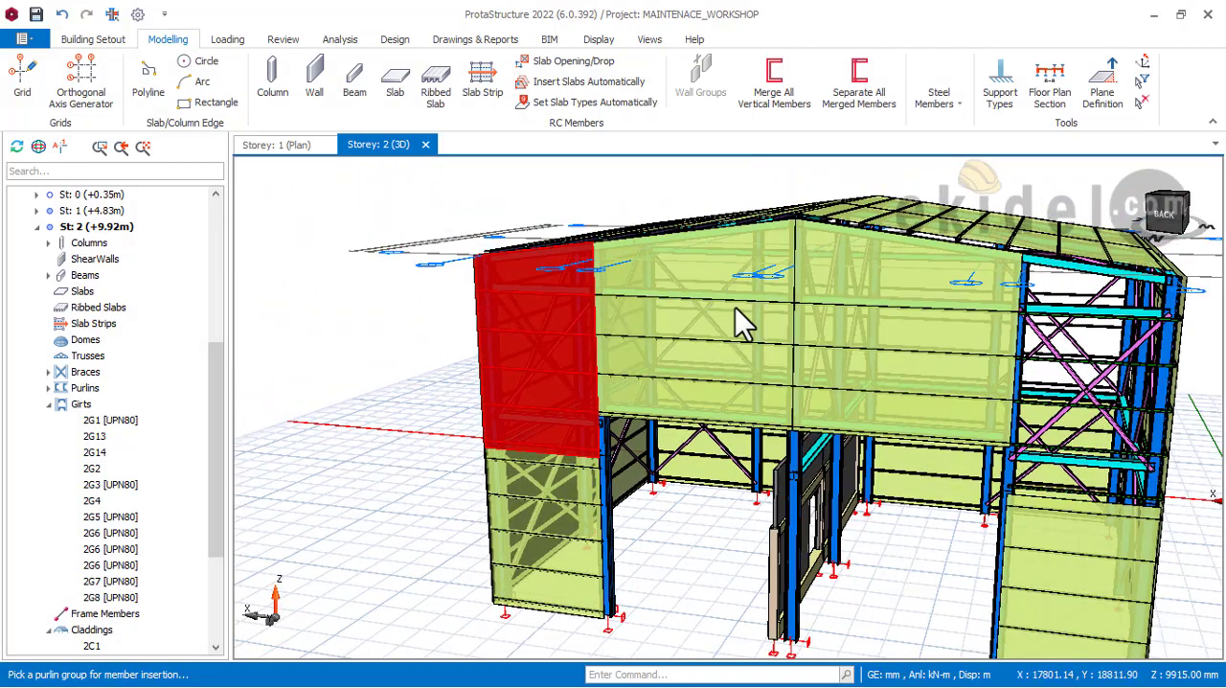
middle_click_drag(834, 338, 786, 307)
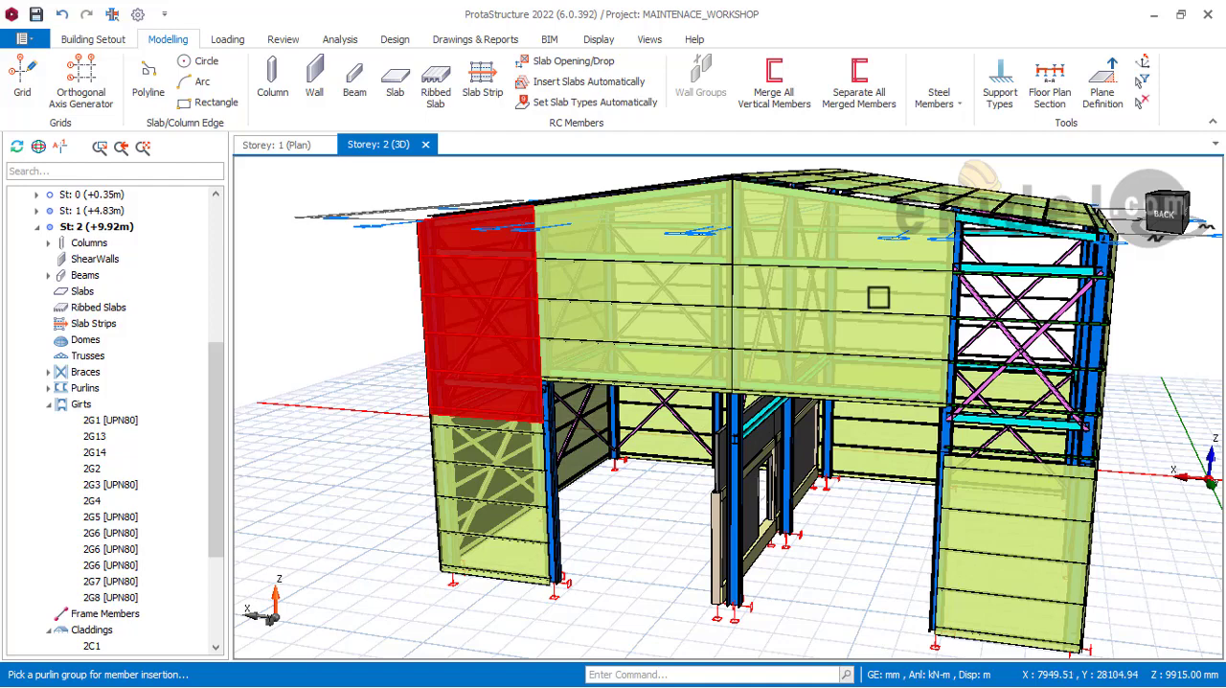
mouse_move(879, 298)
middle_mouse_down()
mouse_move(896, 287)
mouse_move(882, 283)
mouse_move(878, 303)
mouse_move(926, 301)
mouse_move(795, 297)
middle_mouse_up()
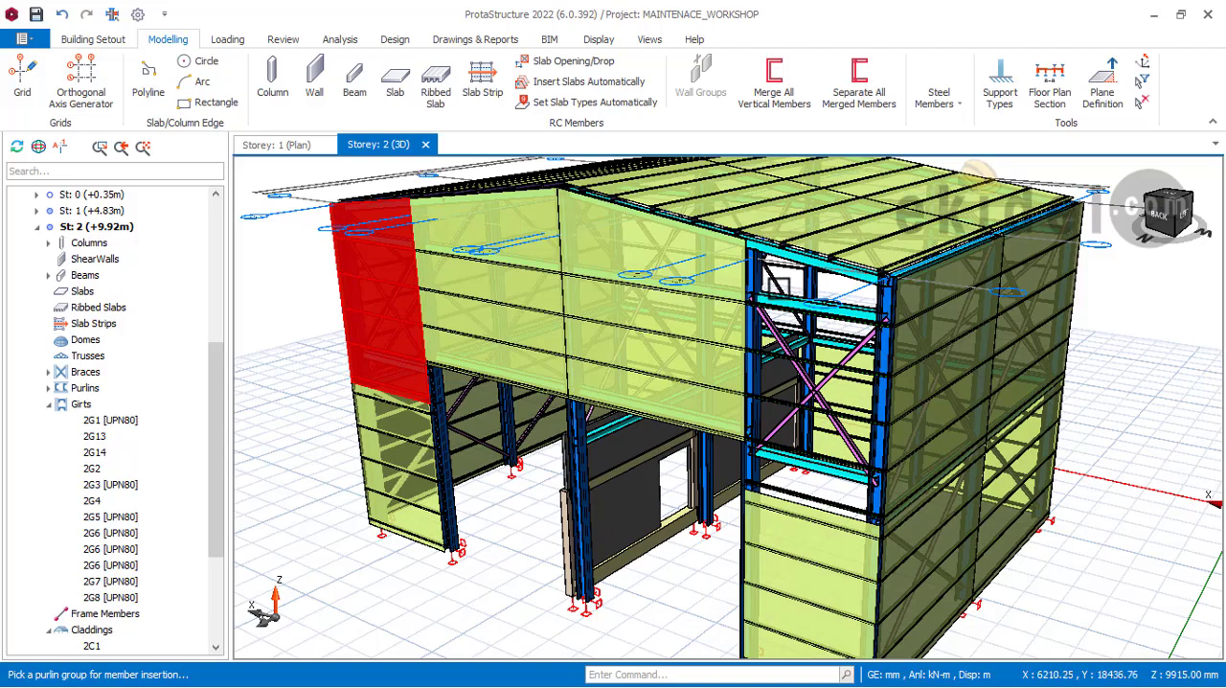
Step: Pick the upper girt group of the open rear gable corner bay beside the left side wall for a new cladding
middle_click_drag(752, 287, 895, 282)
scroll(896, 288, "up", 3)
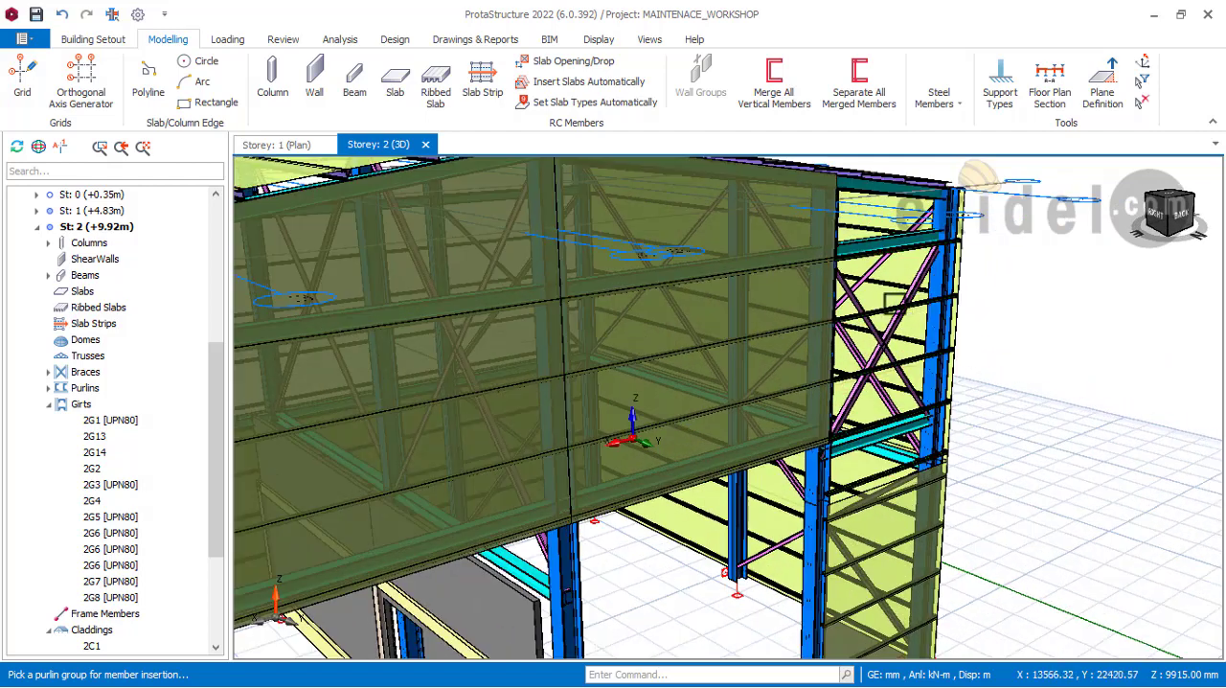
left_click(889, 307)
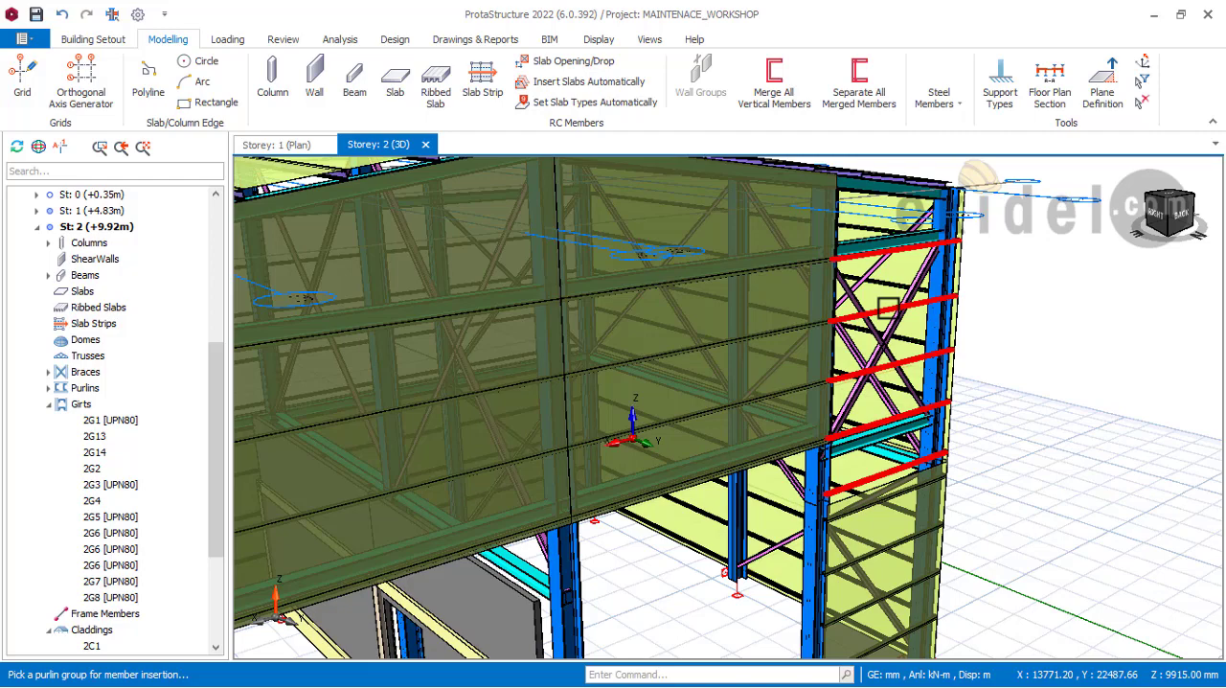
scroll(817, 307, "down", 1)
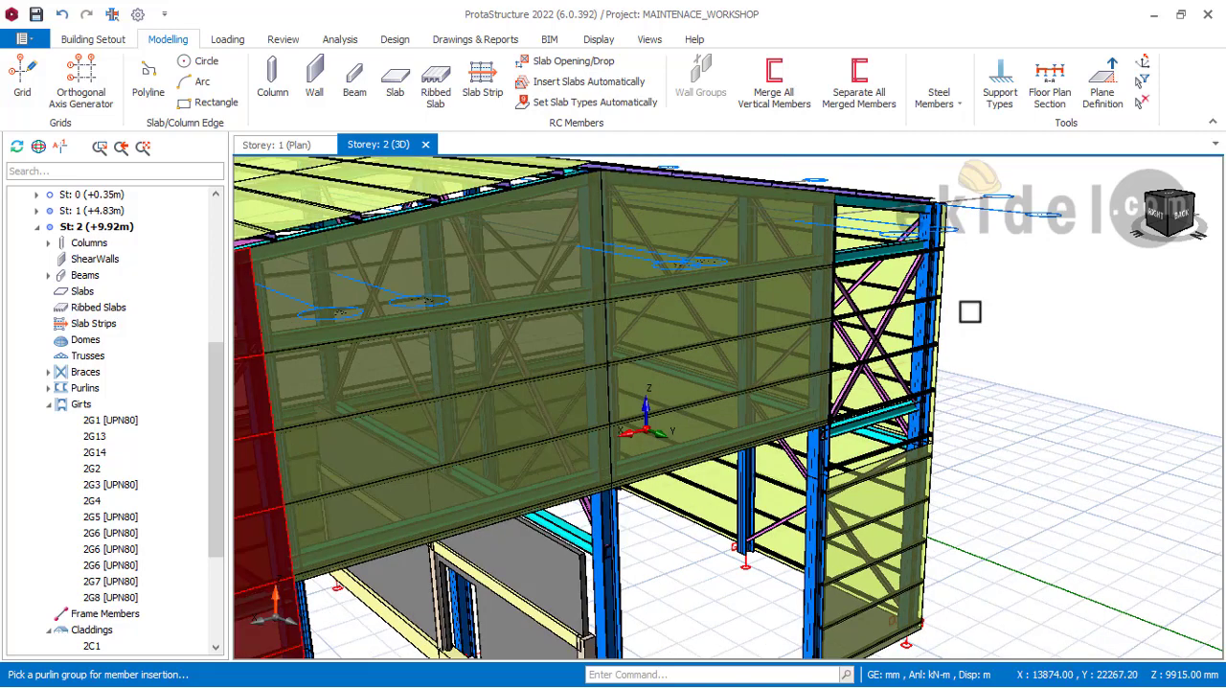
middle_click_drag(932, 310, 932, 310)
scroll(934, 321, "up", 3)
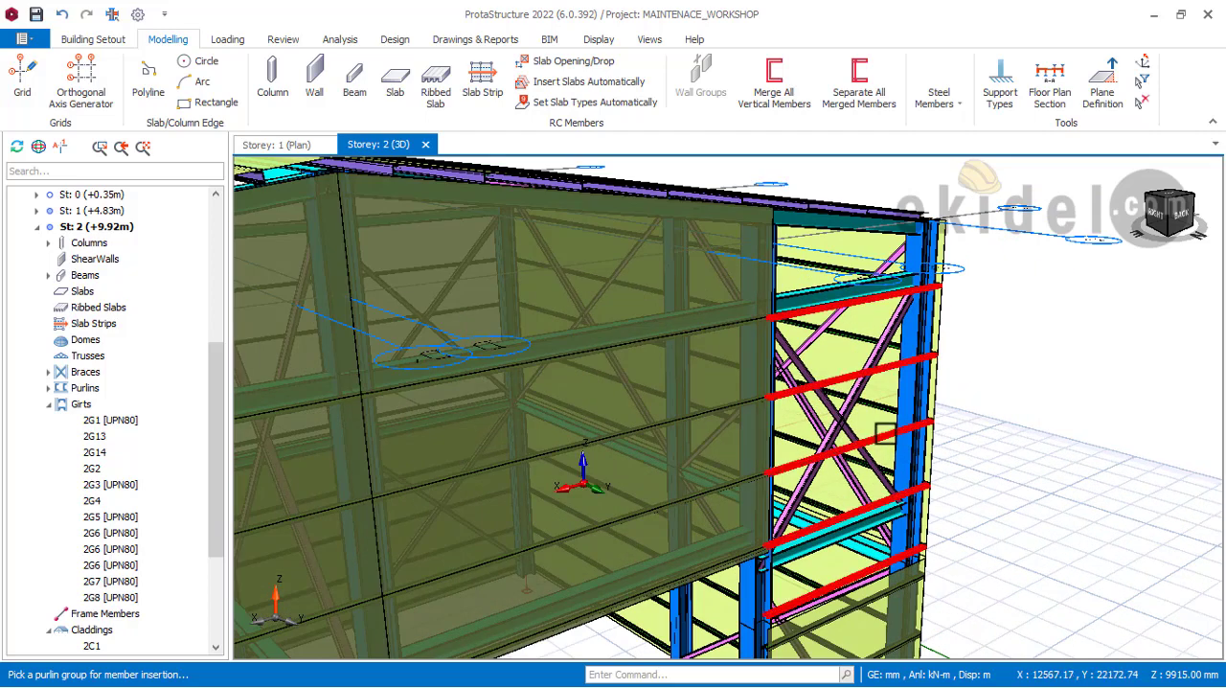
left_click(846, 377)
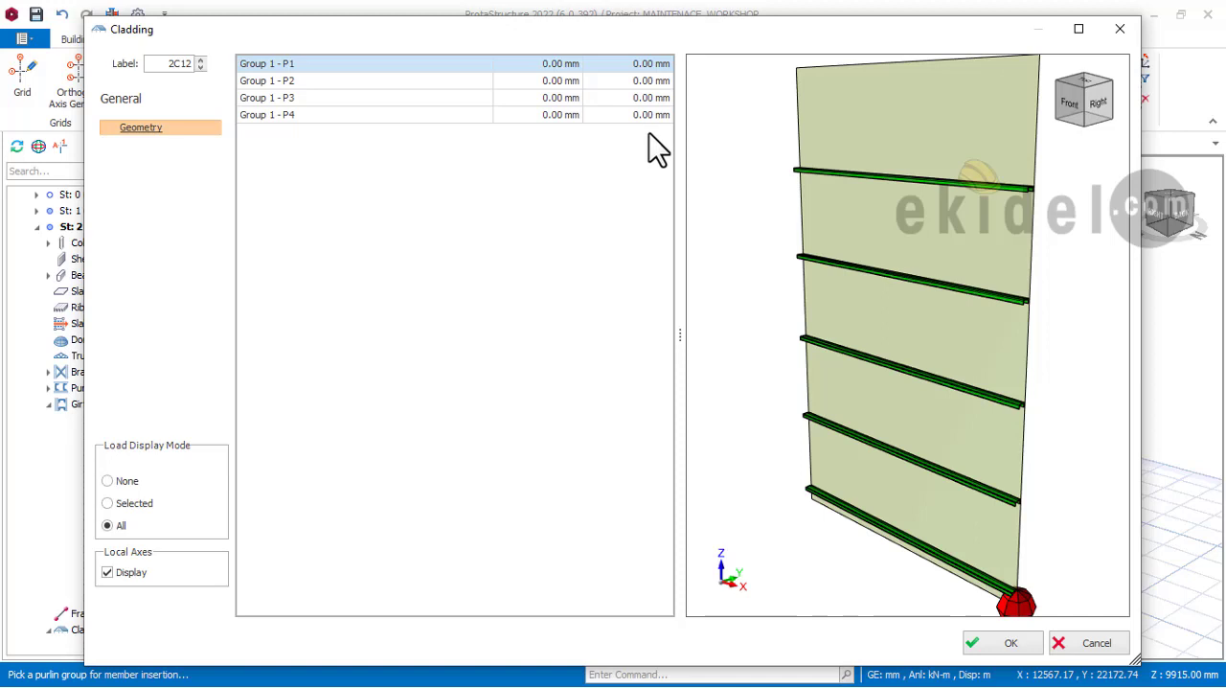
Step: Set the vertical offsets of P3 to -200 mm and P4 to 224 mm, and insert the cladding
left_click(643, 63)
left_click(645, 81)
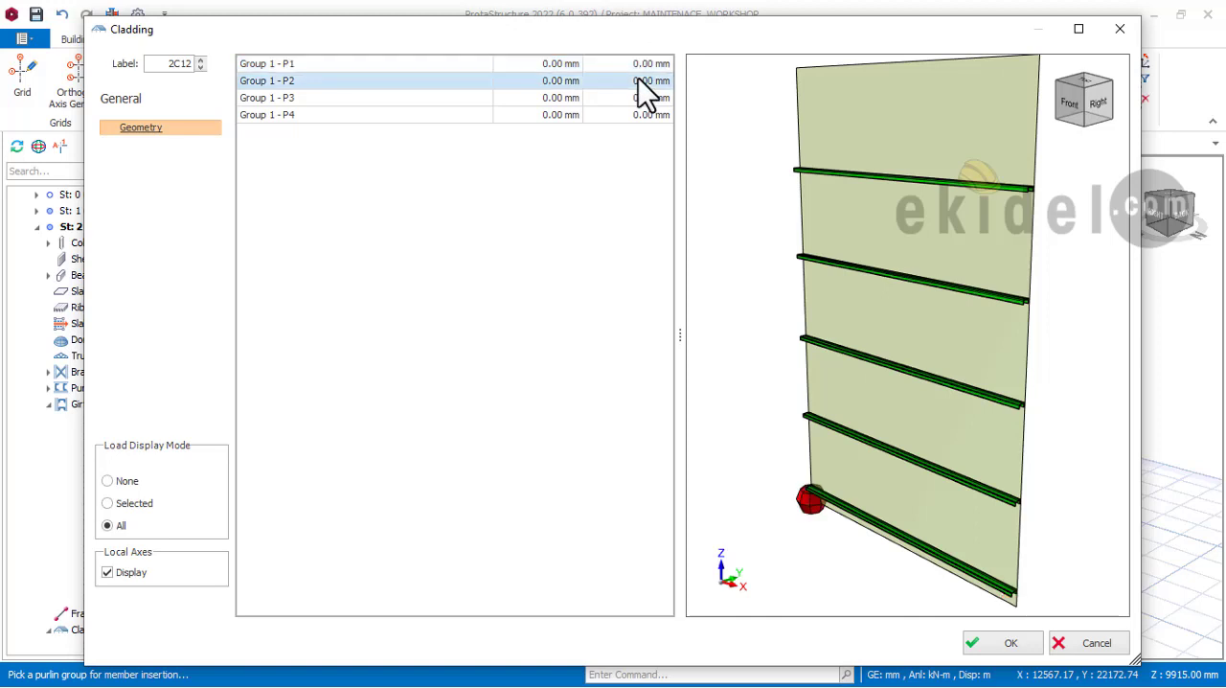
left_click(644, 100)
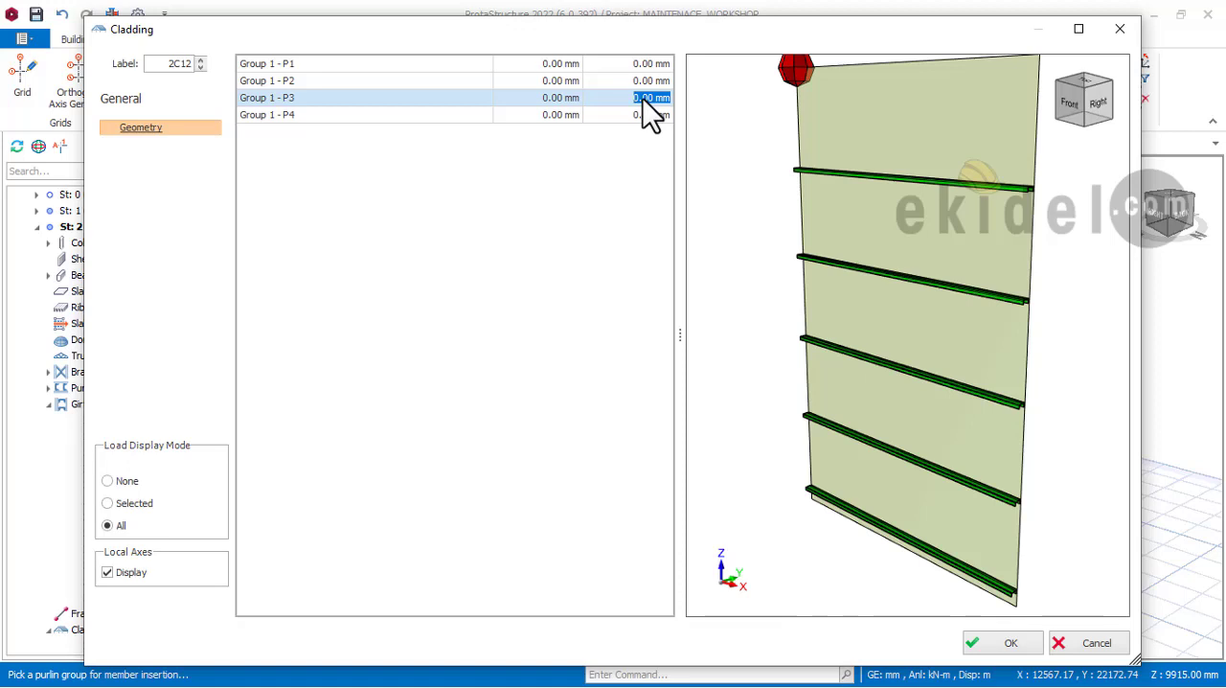
double_click(645, 98)
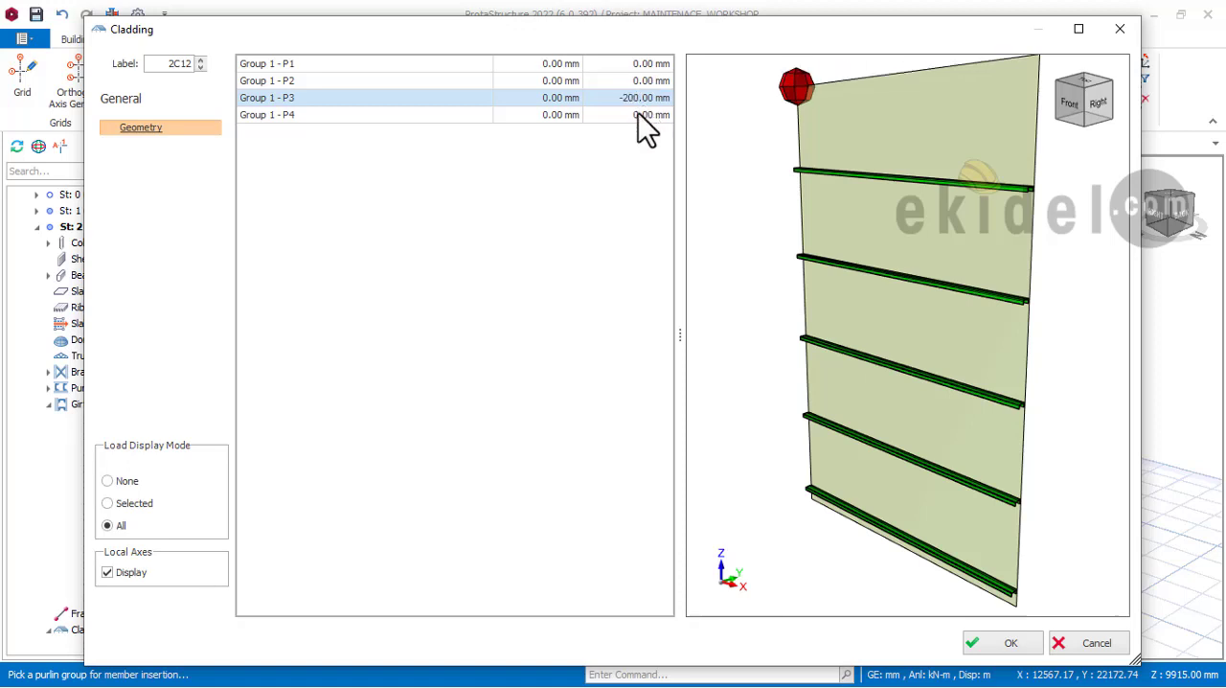
left_click(638, 113)
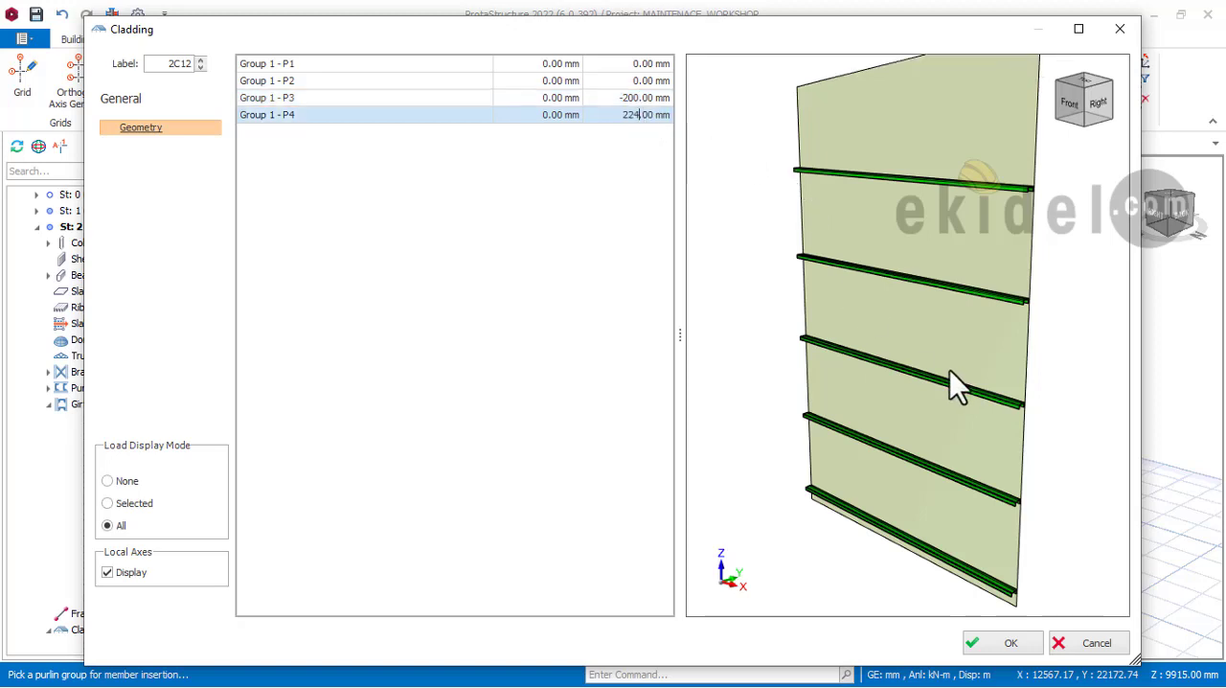
left_click(1004, 644)
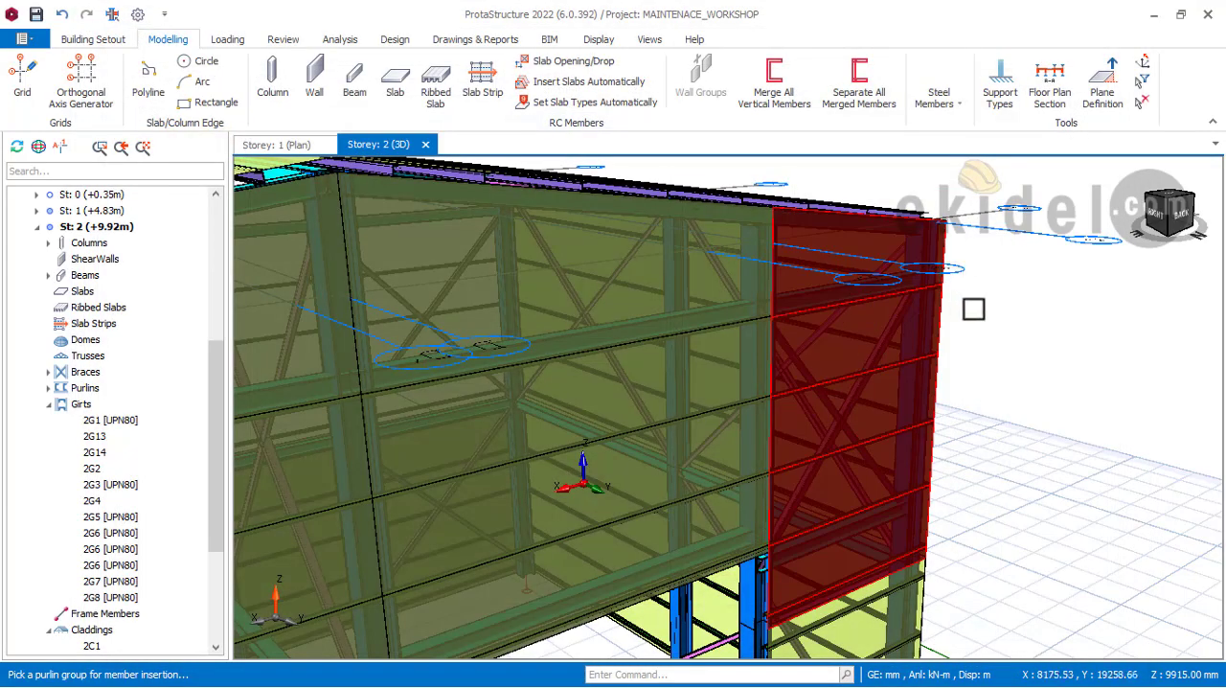
Step: Examine the completed rear gable claddings from several angles, checking their edges against the roof slope, side wall and lower claddings
middle_click_drag(974, 308, 911, 376)
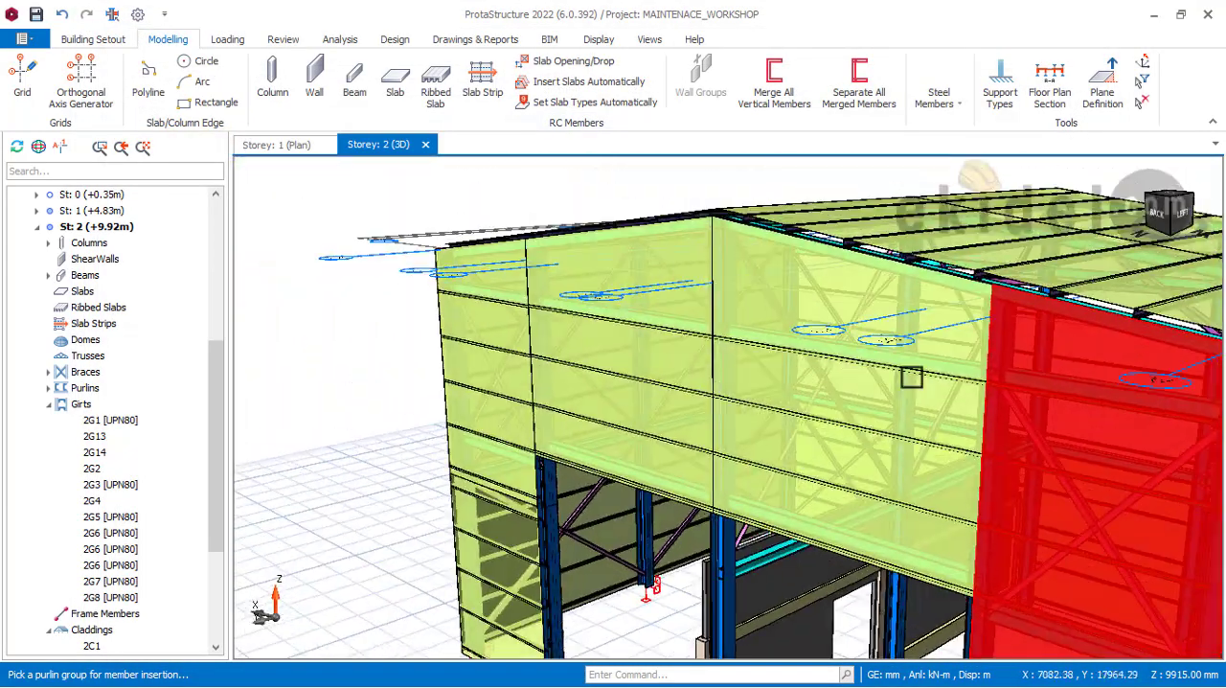
scroll(835, 278, "down", 5)
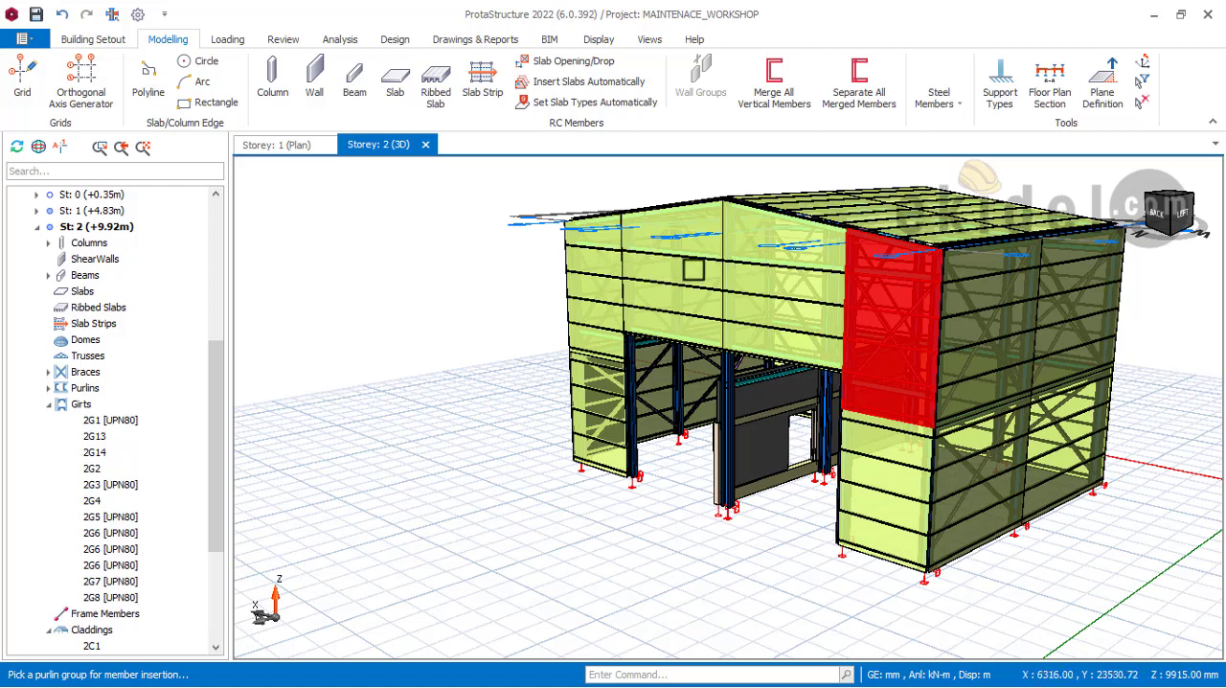
scroll(798, 278, "down", 2)
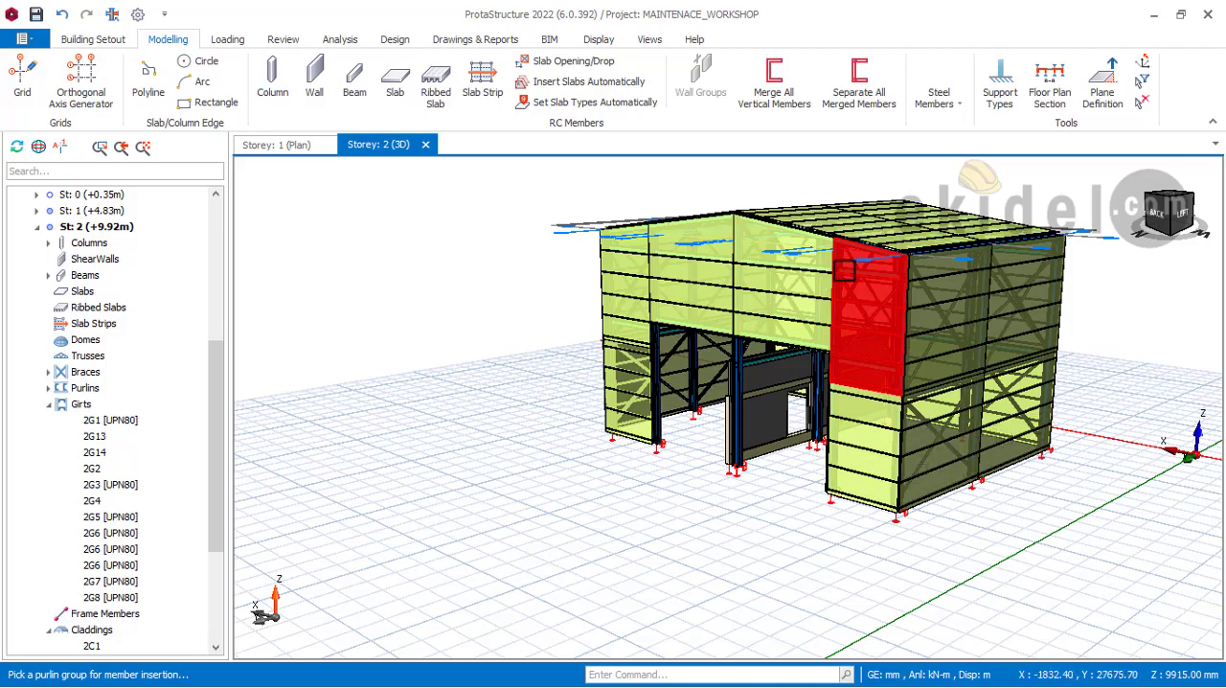
scroll(786, 227, "up", 4)
mouse_move(967, 275)
middle_mouse_down()
mouse_move(661, 265)
mouse_move(716, 244)
mouse_move(675, 354)
mouse_move(712, 348)
middle_mouse_up()
scroll(613, 259, "up", 4)
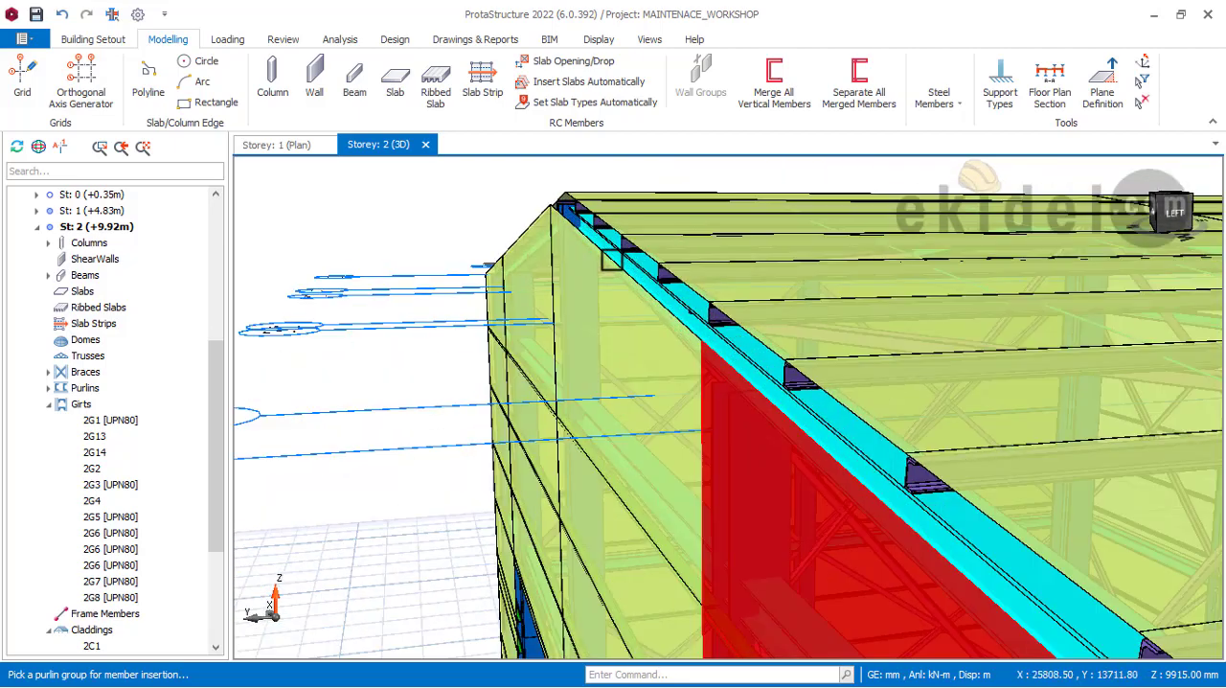
middle_click_drag(815, 387, 757, 213)
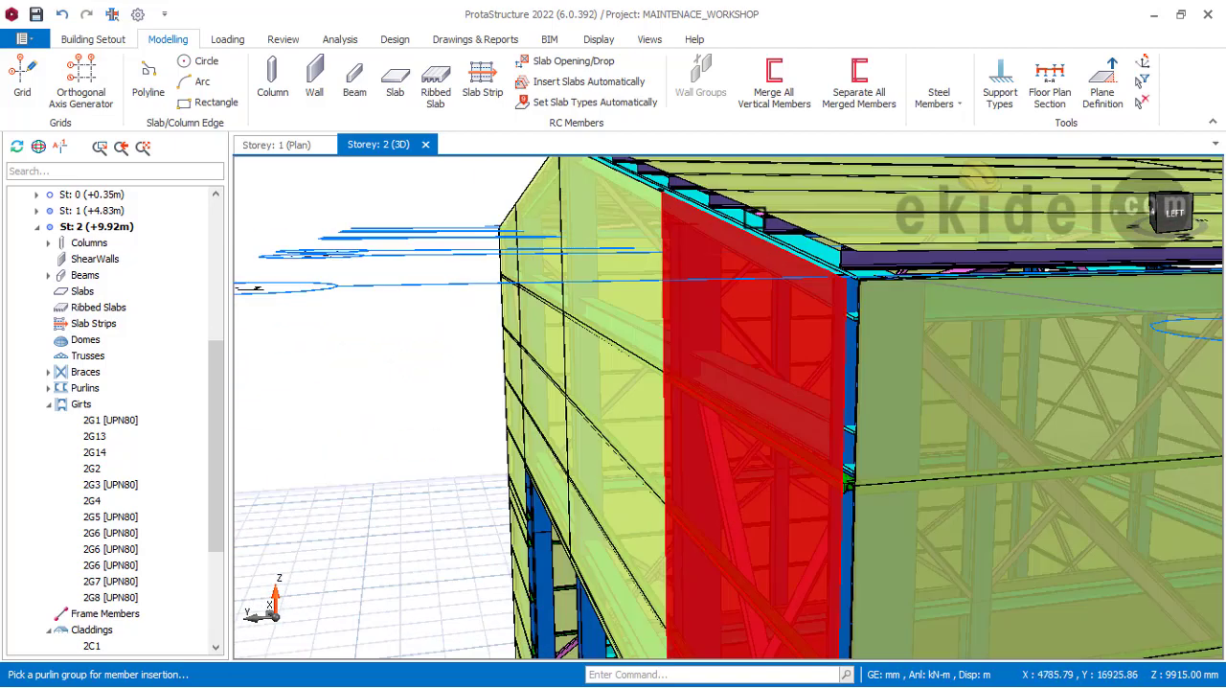
scroll(757, 219, "down", 3)
middle_click_drag(869, 367, 860, 158)
scroll(859, 419, "down", 2)
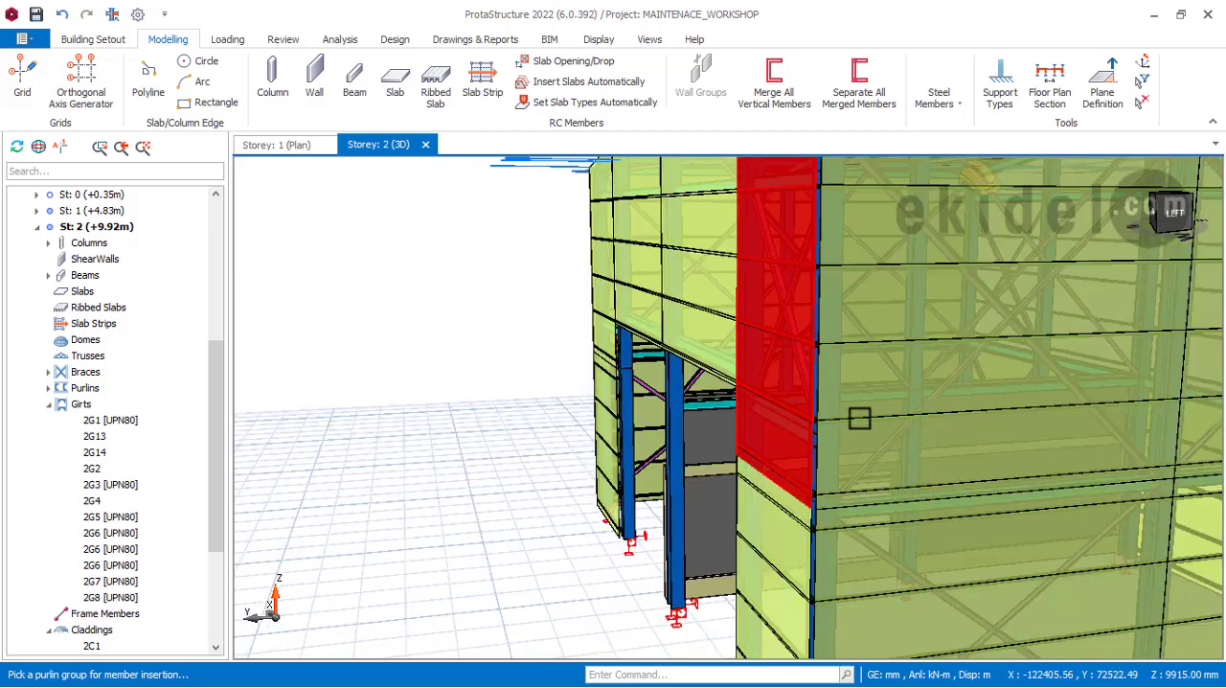
middle_click_drag(859, 419, 851, 264)
middle_click_drag(840, 482, 883, 484)
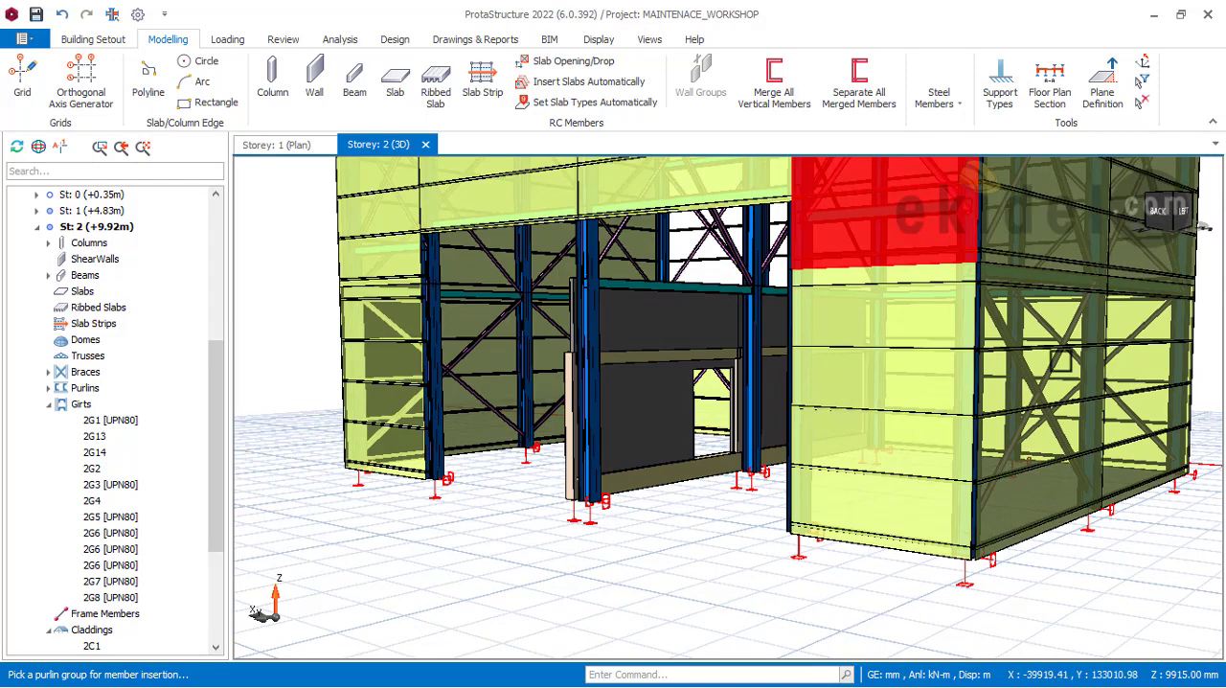
scroll(866, 473, "down", 5)
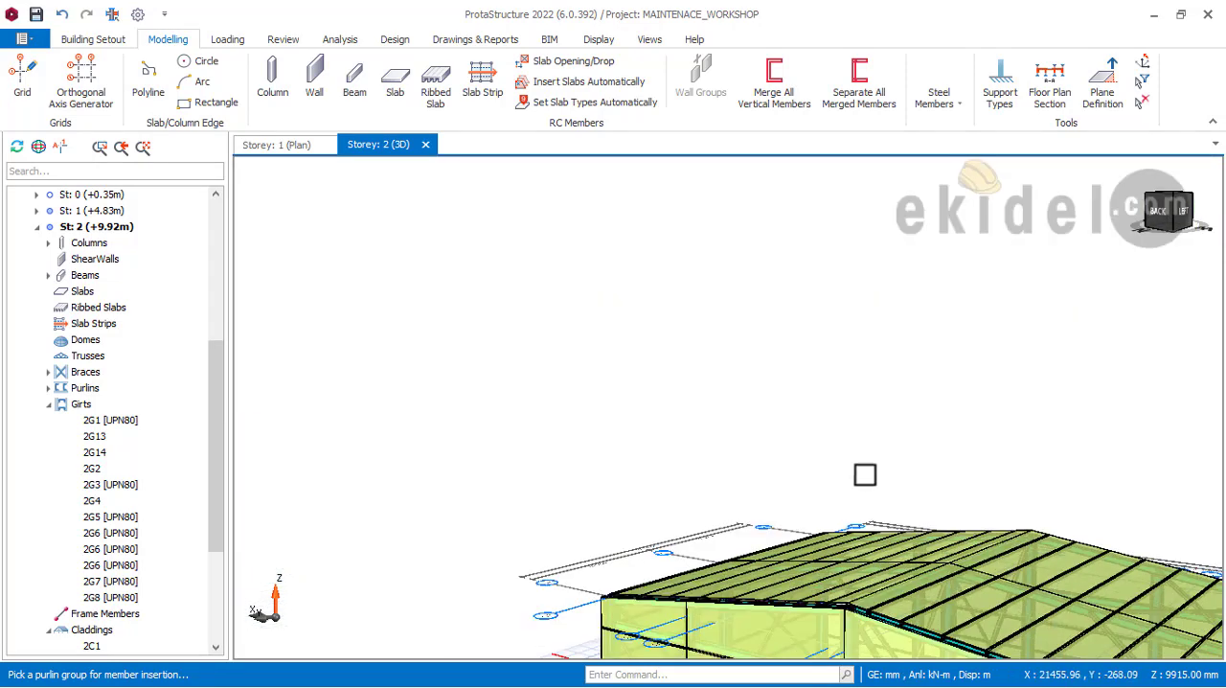
middle_click_drag(855, 458, 805, 278)
scroll(780, 374, "up", 5)
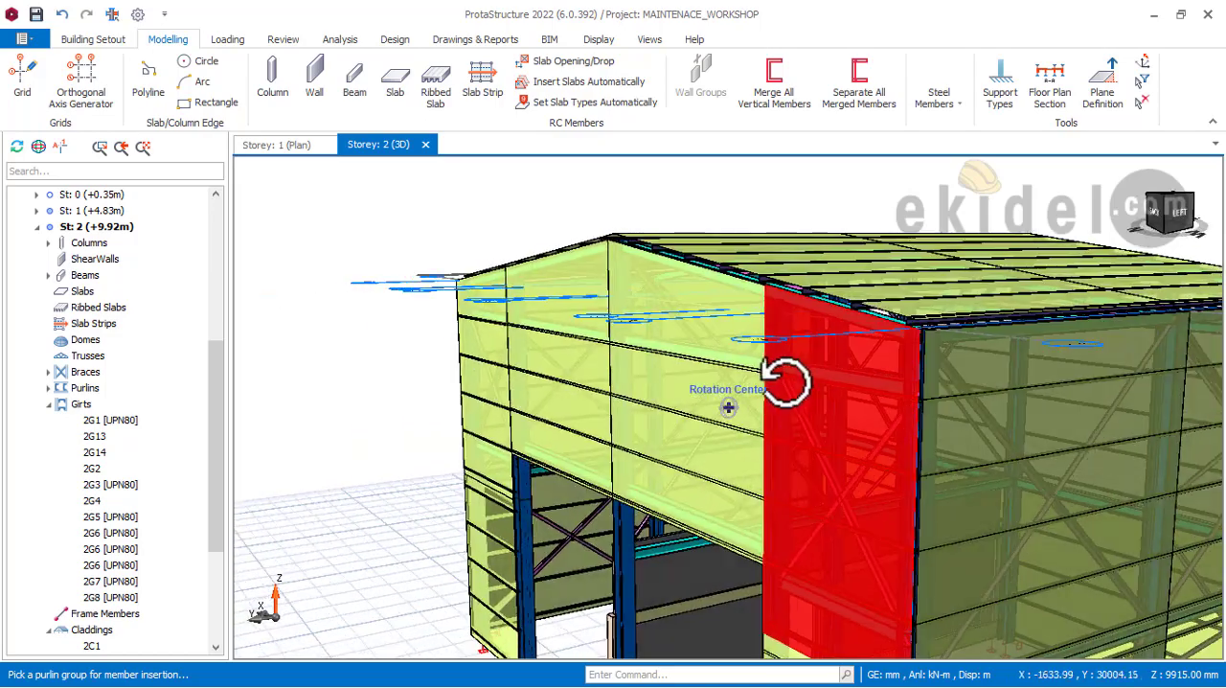
Step: Examine the rear gable corner cladding against the roof edge and side wall, and inspect the building round to the open front gable
scroll(791, 311, "down", 4)
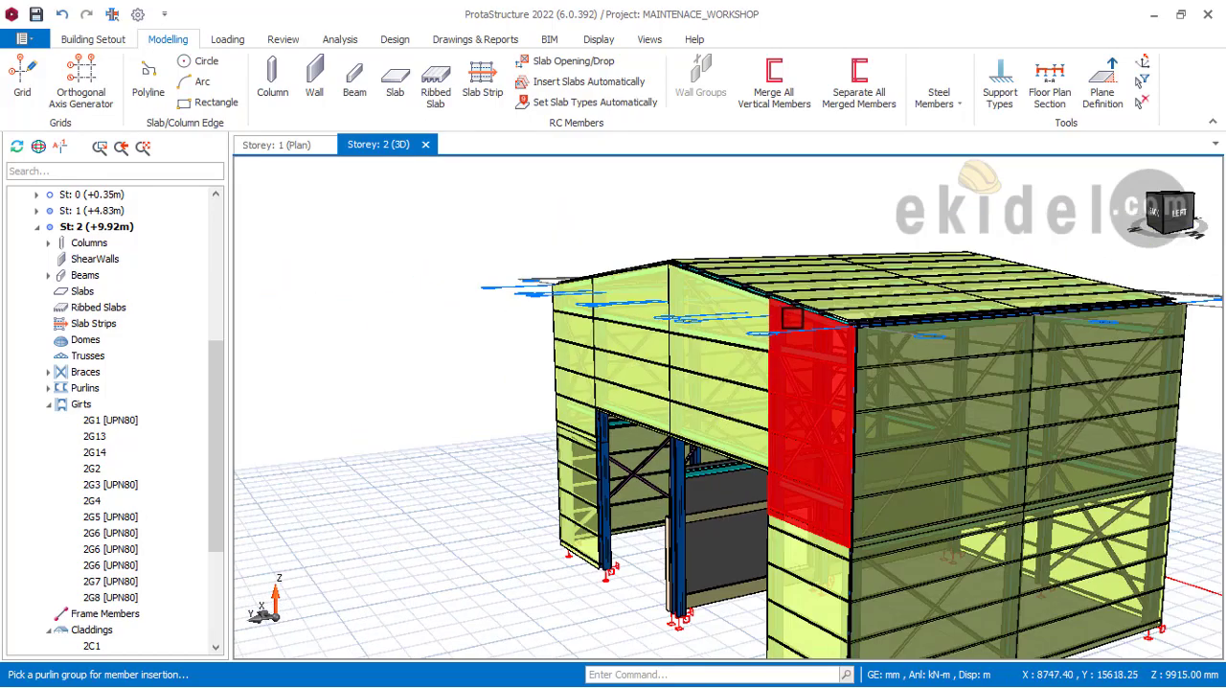
scroll(791, 315, "up", 3)
middle_click_drag(842, 354, 823, 219, "shift")
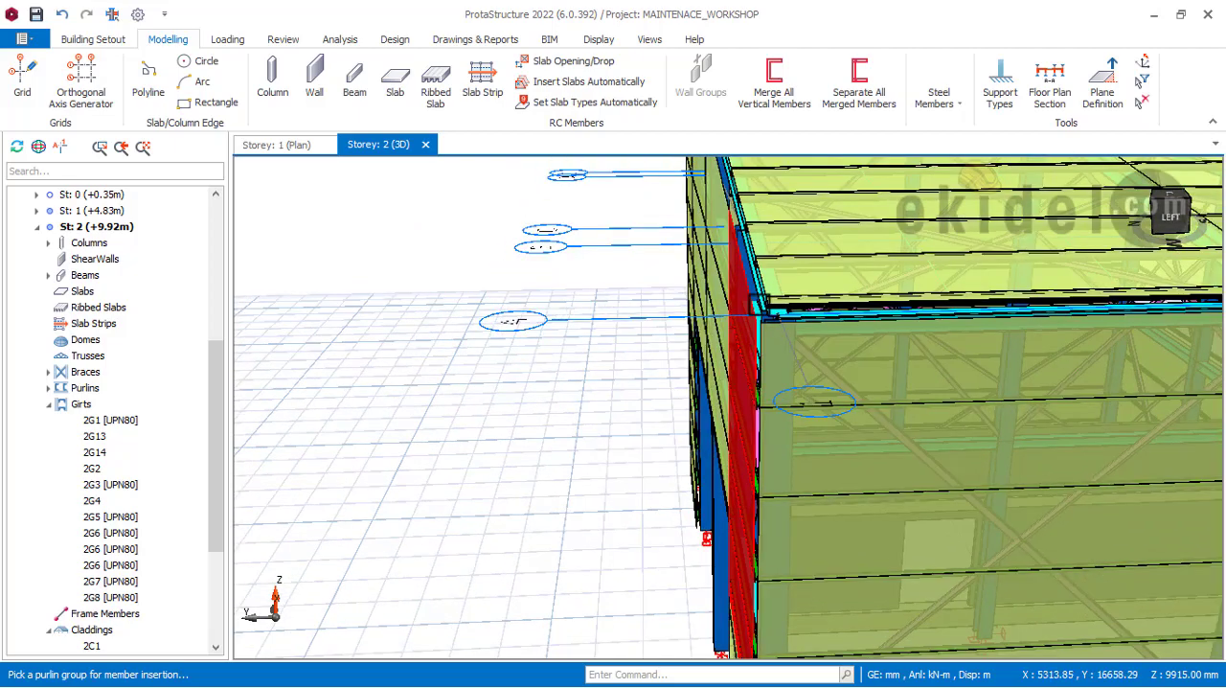
middle_click_drag(772, 328, 734, 337, "shift")
scroll(734, 337, "down", 2)
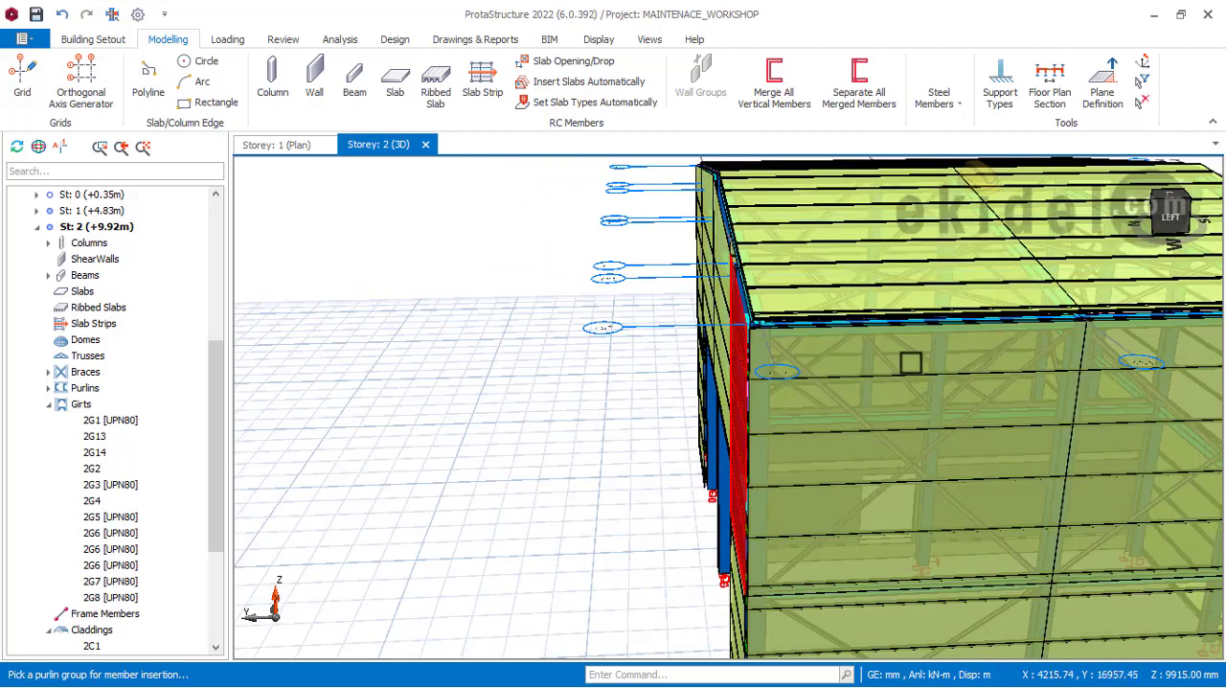
middle_click_drag(942, 364, 612, 350, "shift")
scroll(611, 350, "down", 2)
middle_click_drag(1065, 380, 926, 367, "shift")
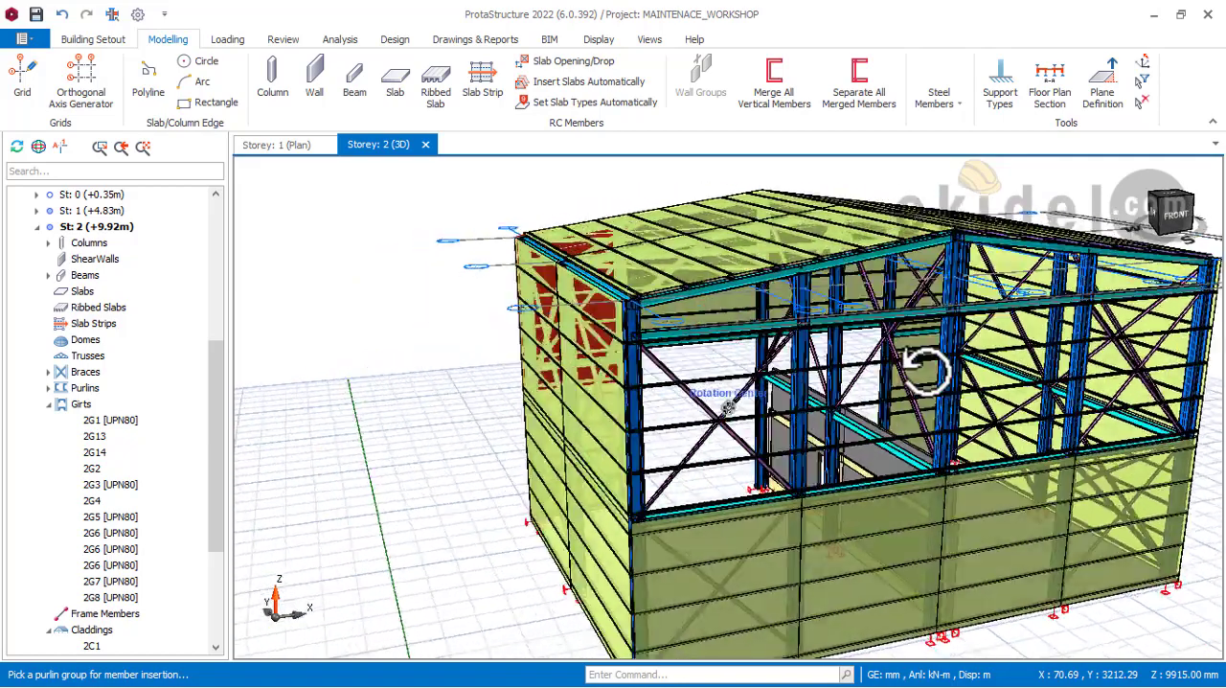
Step: Inspect the open upper bays of the front gable from several angles, comparing the girts and columns with the roof slope and side walls
middle_click_drag(815, 392, 838, 349)
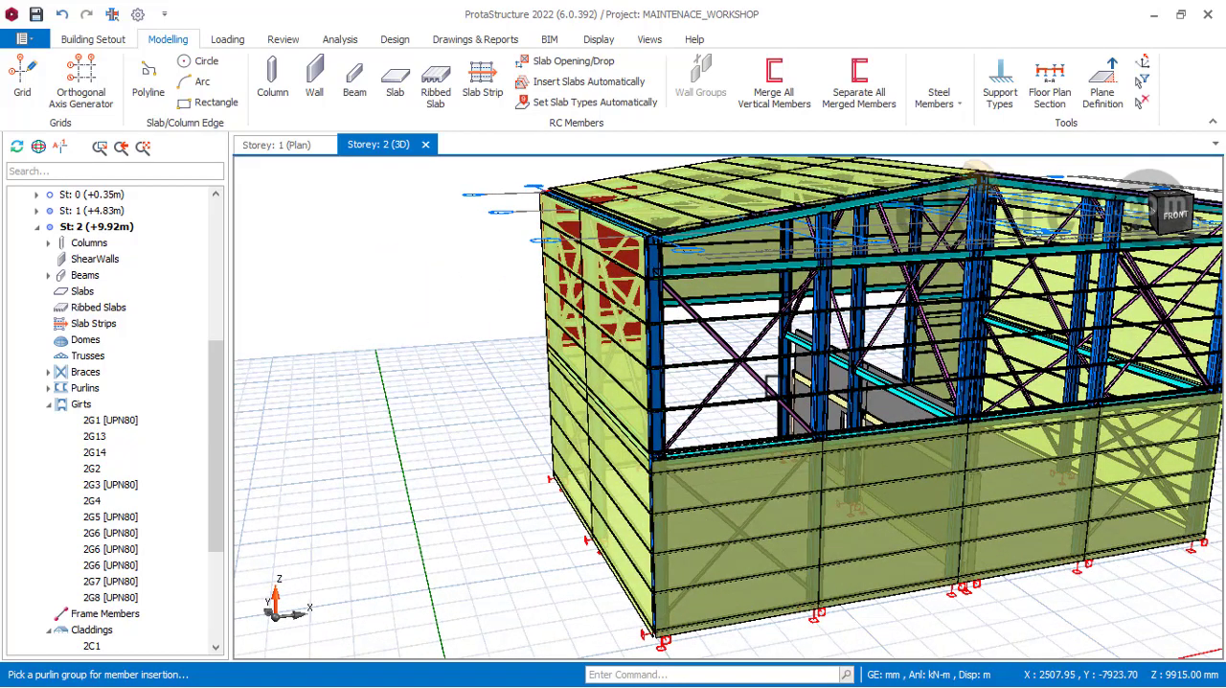
middle_click_drag(814, 388, 815, 339, "shift")
middle_click_drag(772, 414, 654, 386)
scroll(887, 343, "up", 2)
scroll(654, 386, "up", 3)
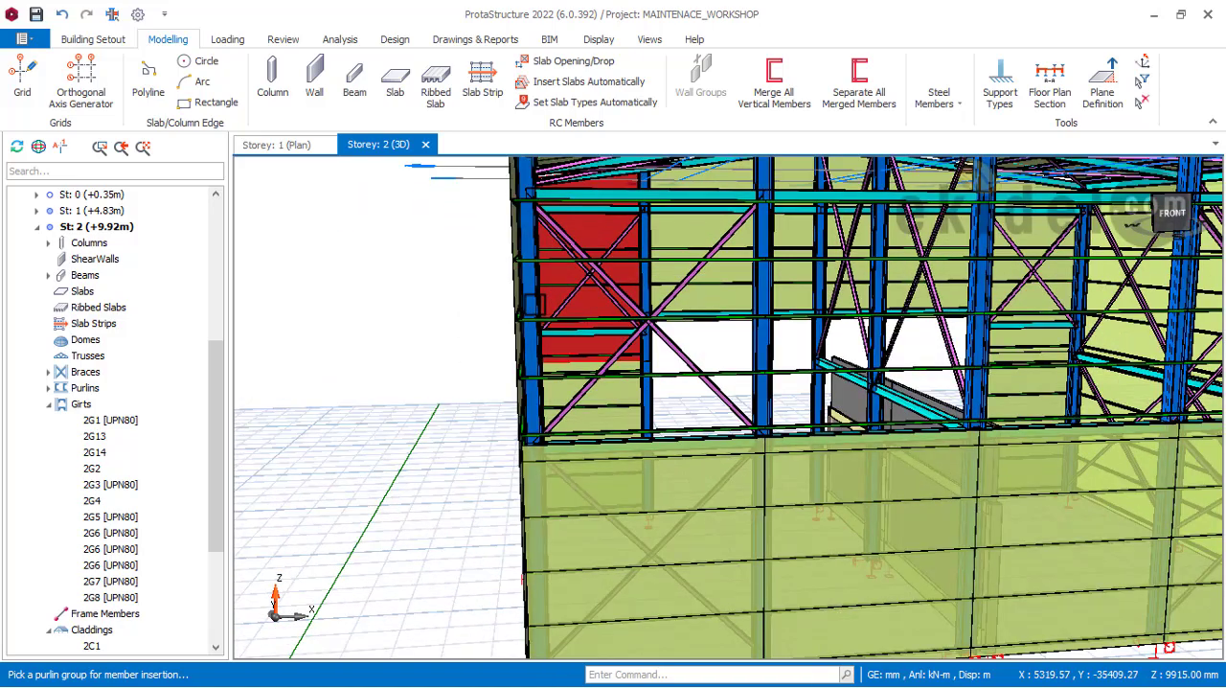
middle_click_drag(764, 316, 674, 392)
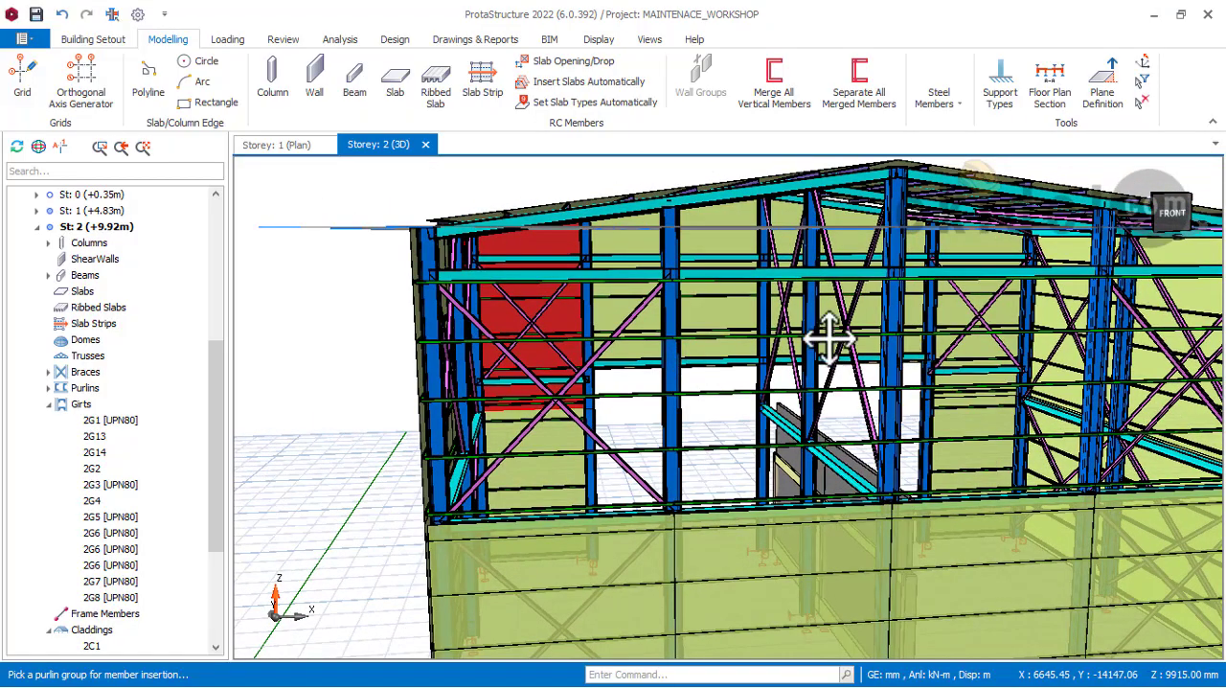
middle_click_drag(829, 339, 726, 307)
middle_click_drag(905, 316, 815, 372, "shift")
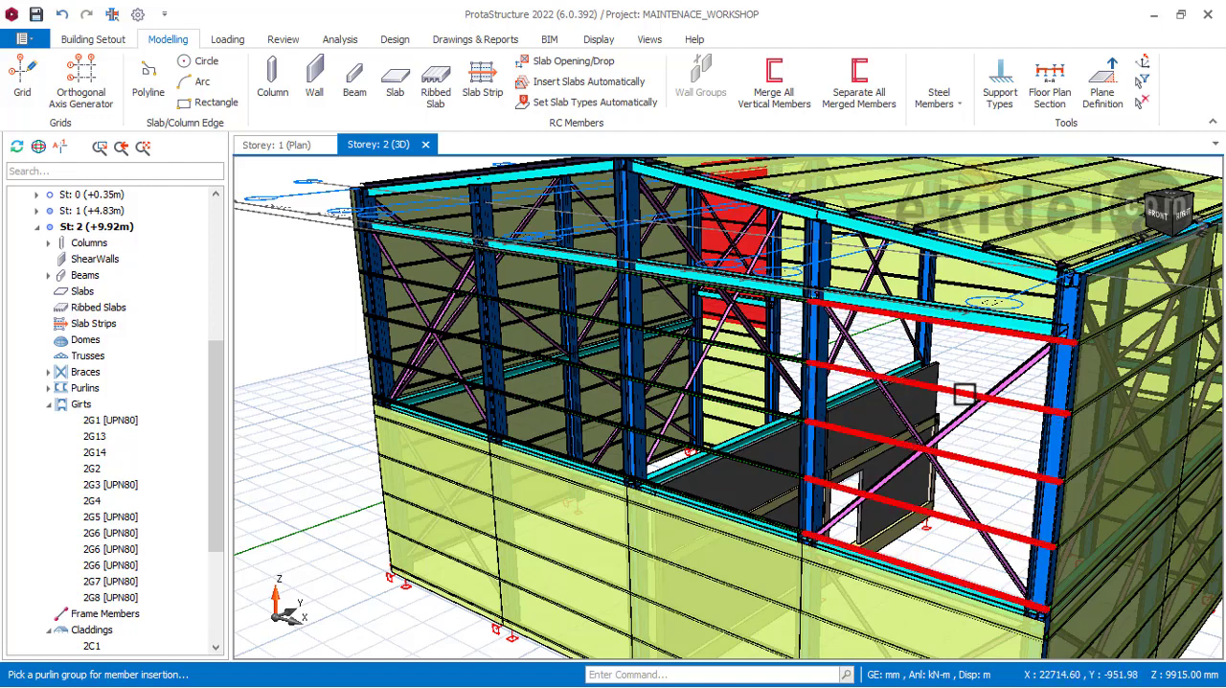
middle_click_drag(904, 398, 944, 360)
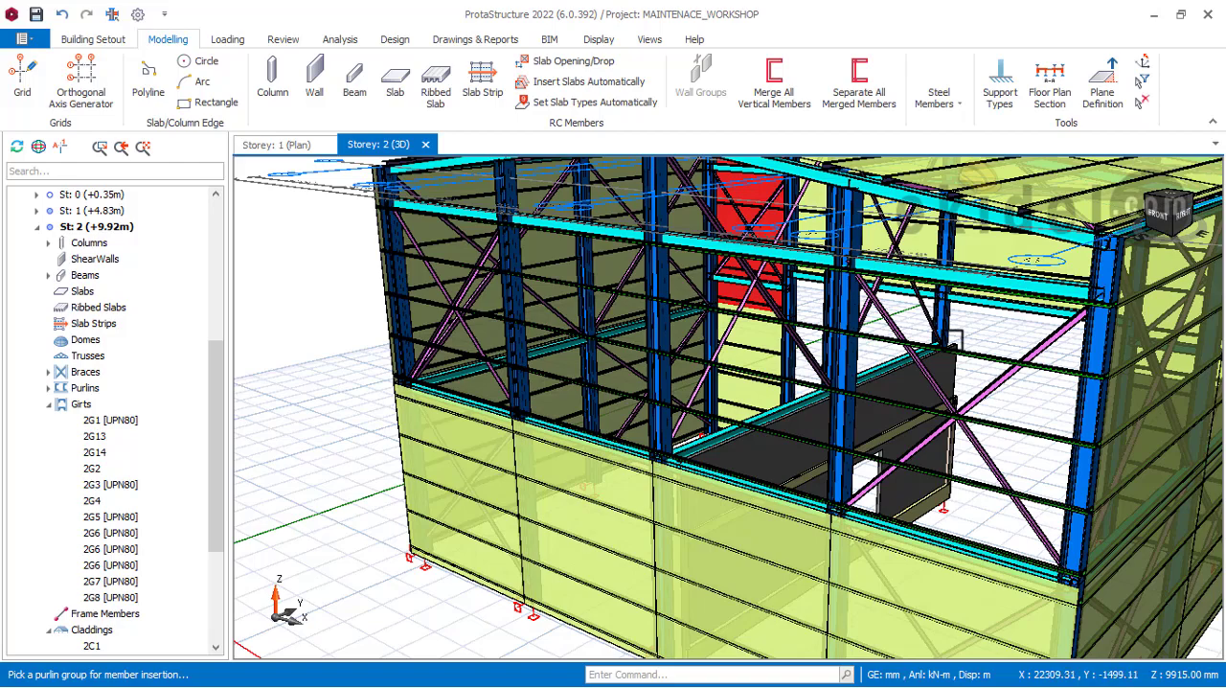
middle_click_drag(991, 365, 915, 410)
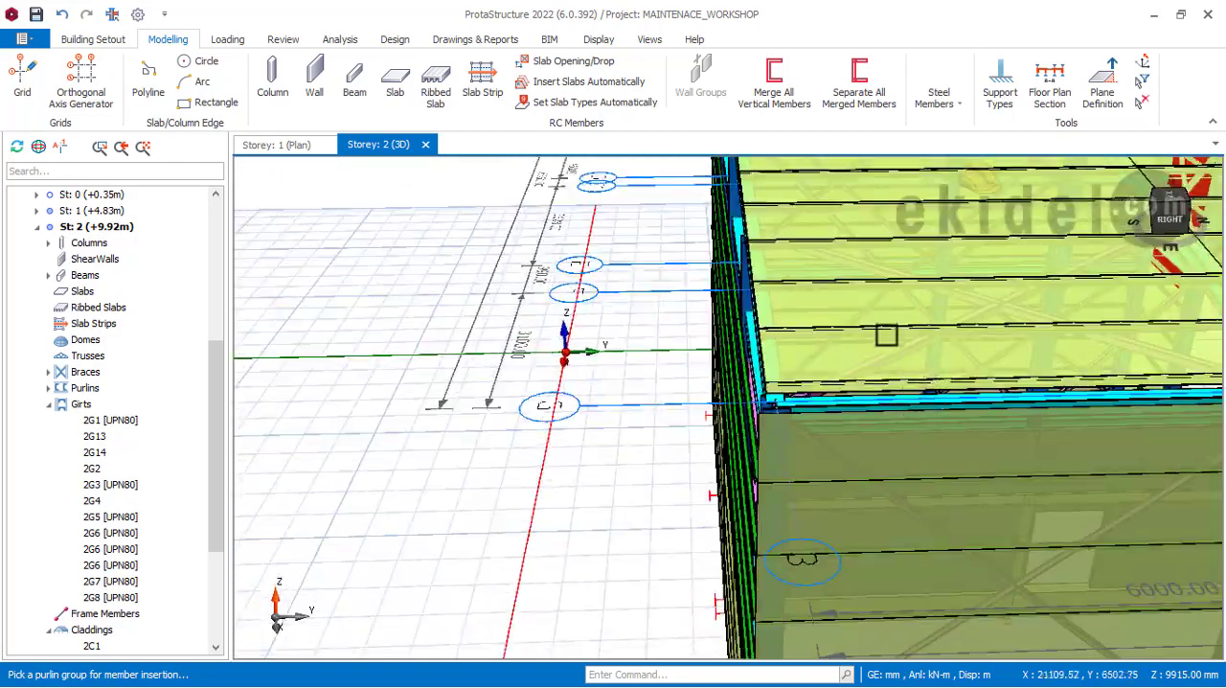
middle_click_drag(887, 334, 798, 345)
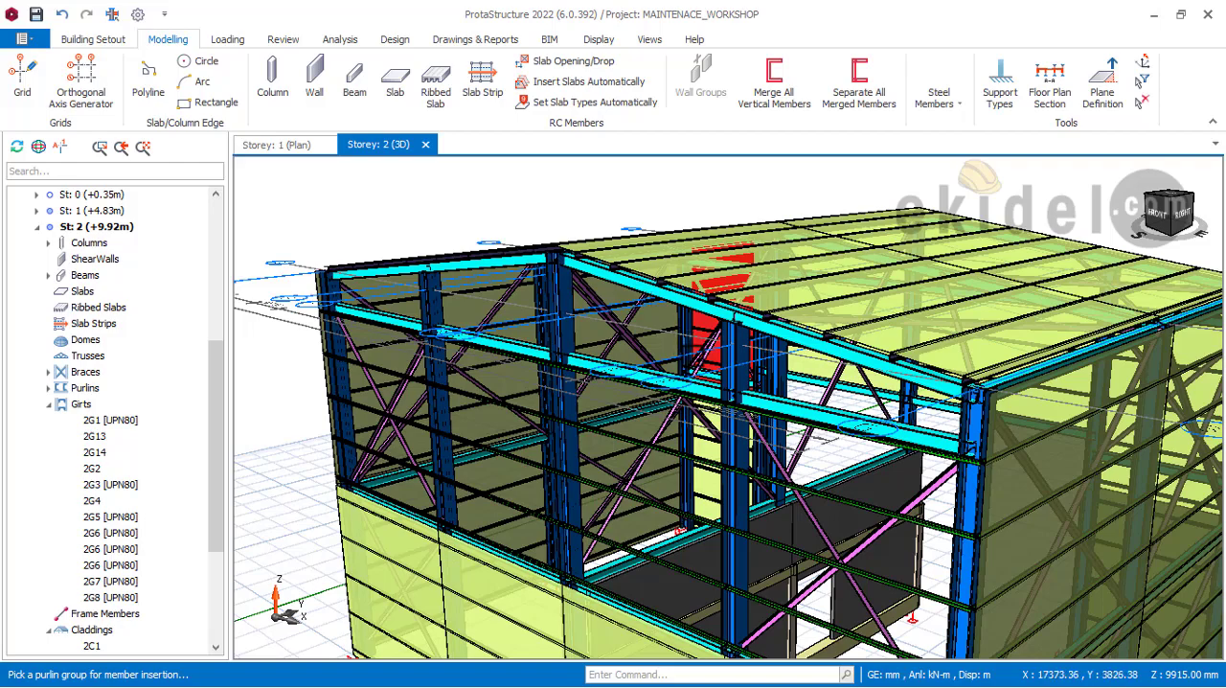
middle_click_drag(699, 336, 899, 247)
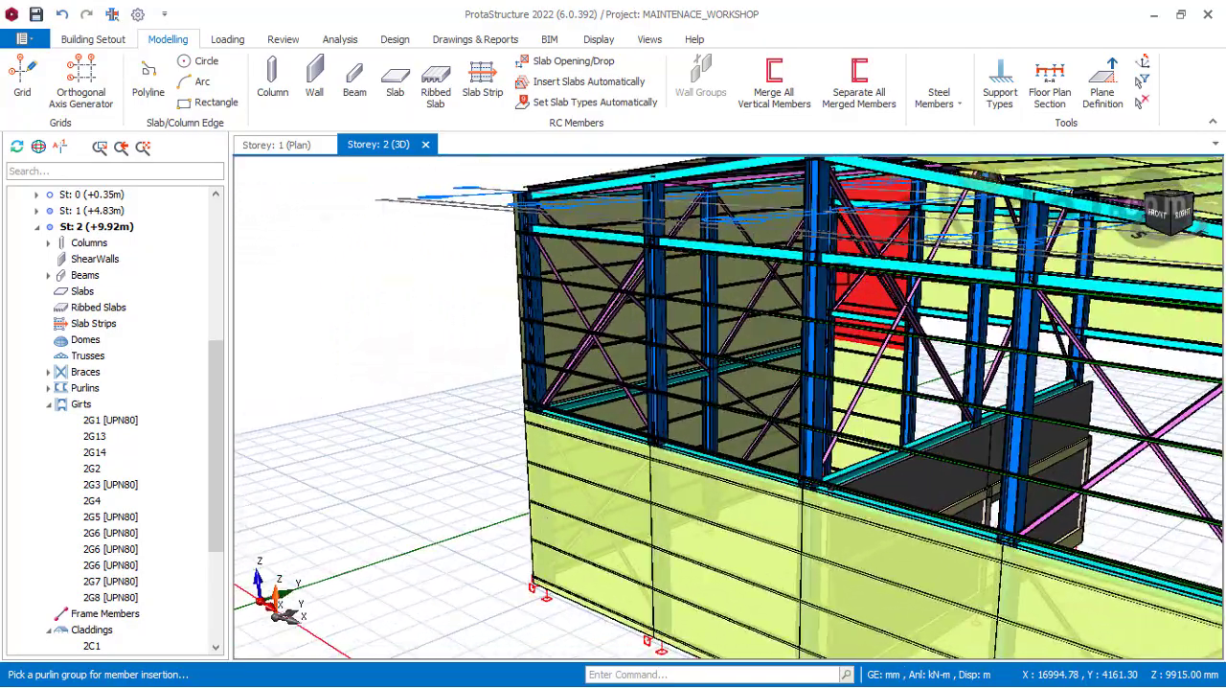
middle_click_drag(847, 289, 991, 277, "shift")
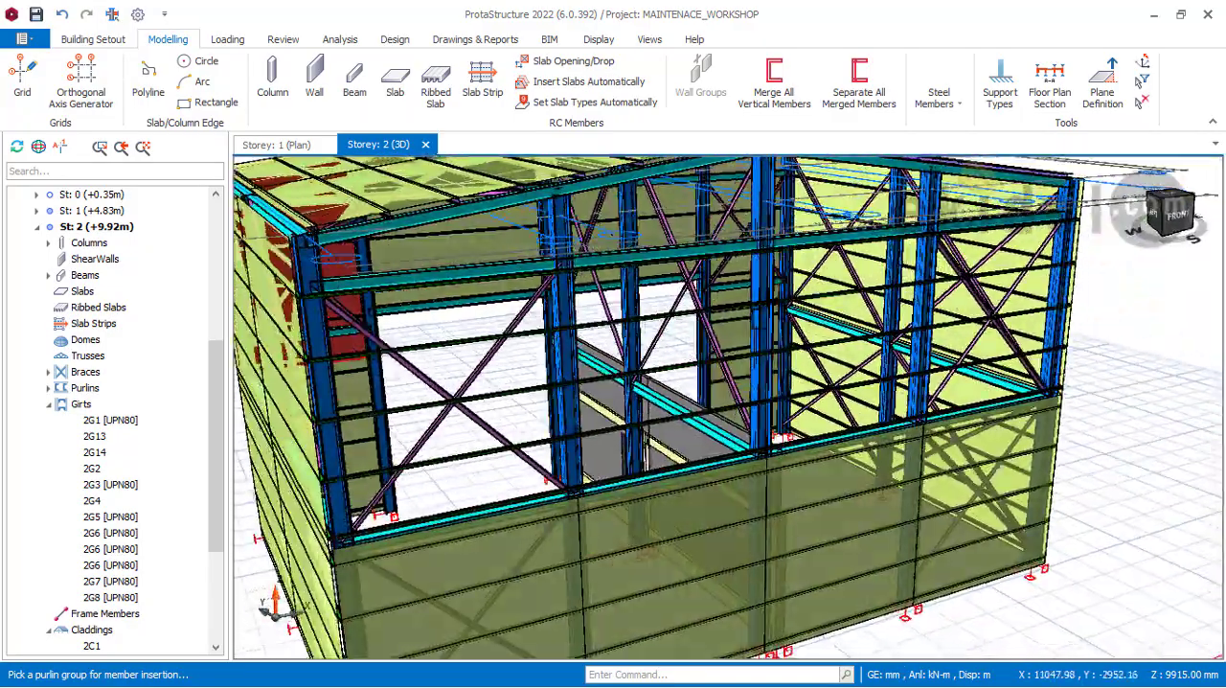
middle_click_drag(787, 325, 905, 369)
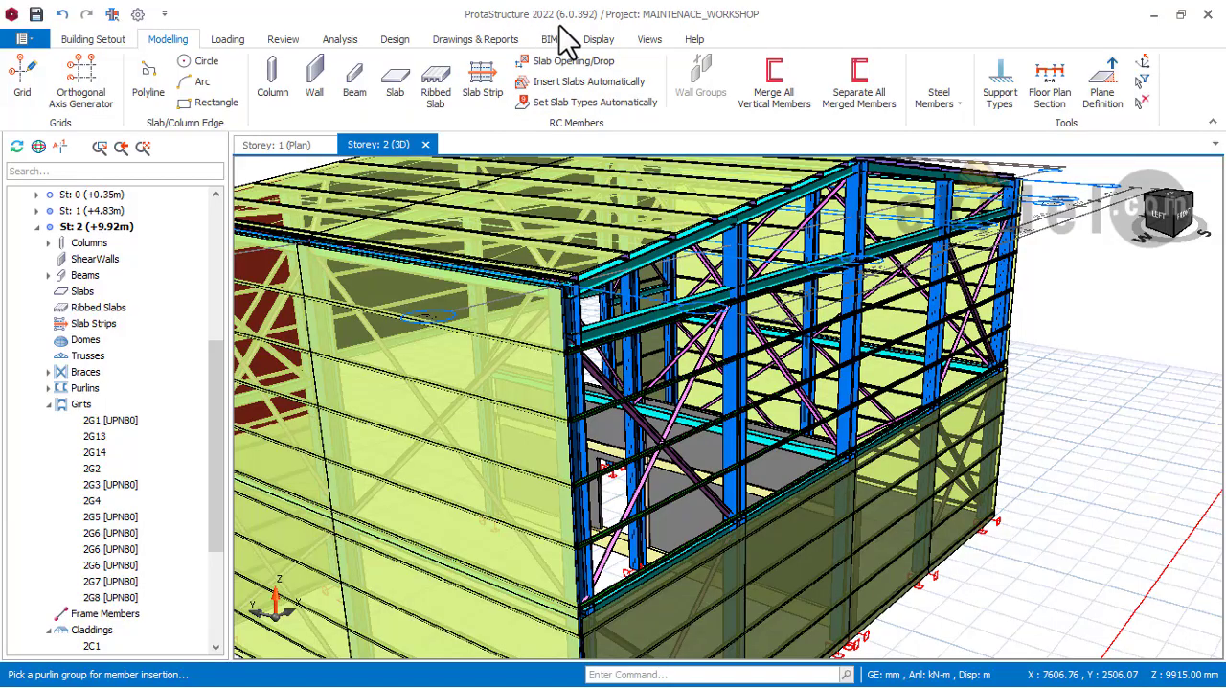
middle_click_drag(757, 239, 668, 232, "shift")
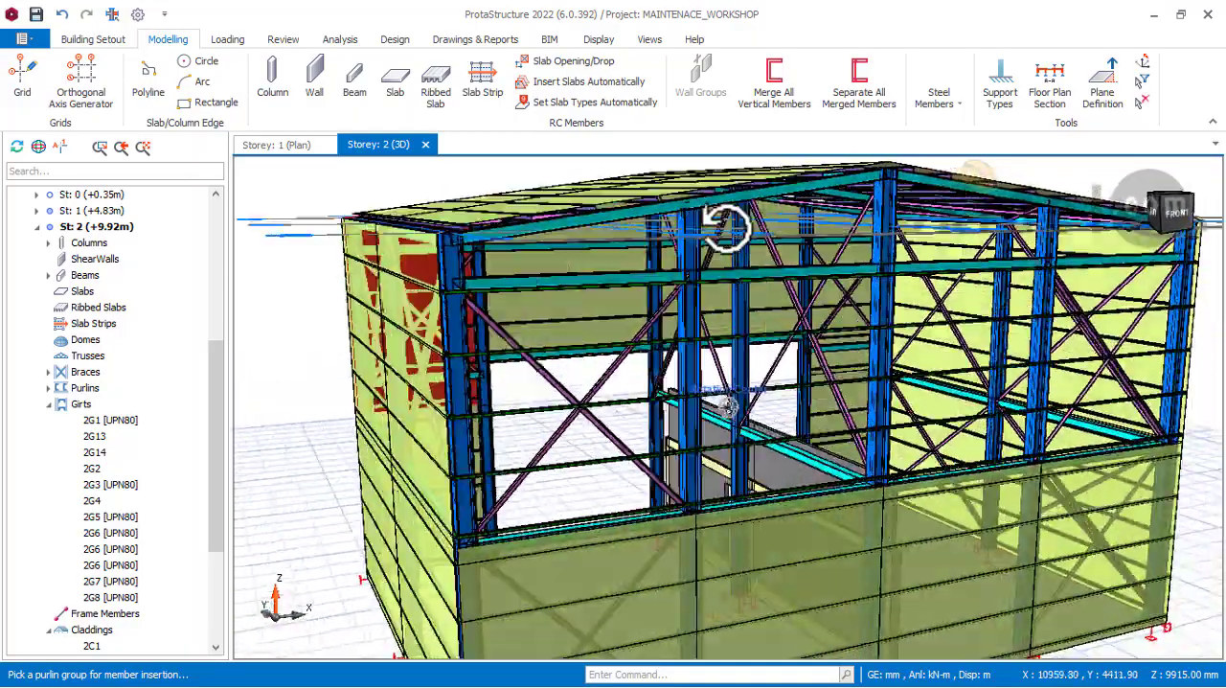
mouse_move(725, 227)
middle_mouse_down("shift")
mouse_move(731, 241)
mouse_move(835, 230)
mouse_move(816, 202)
mouse_move(795, 240)
mouse_move(774, 227)
mouse_move(683, 234)
mouse_move(689, 246)
mouse_move(772, 239)
mouse_move(728, 239)
middle_mouse_up("shift")
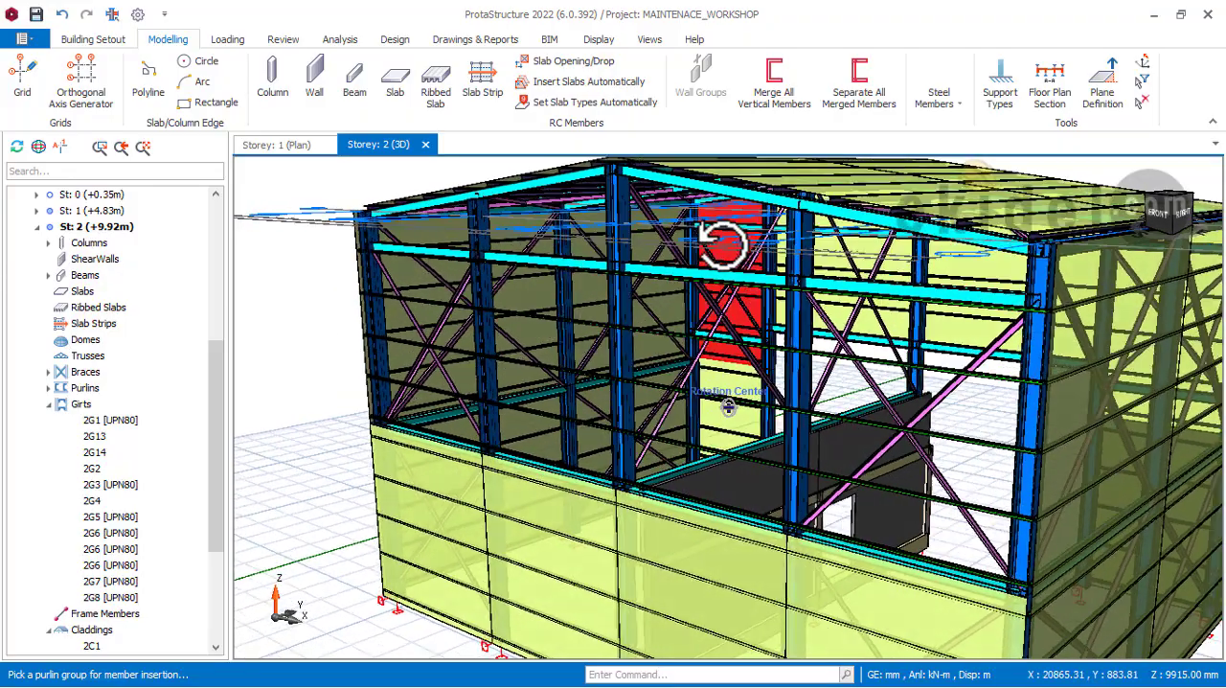
middle_click_drag(722, 242, 726, 283, "shift")
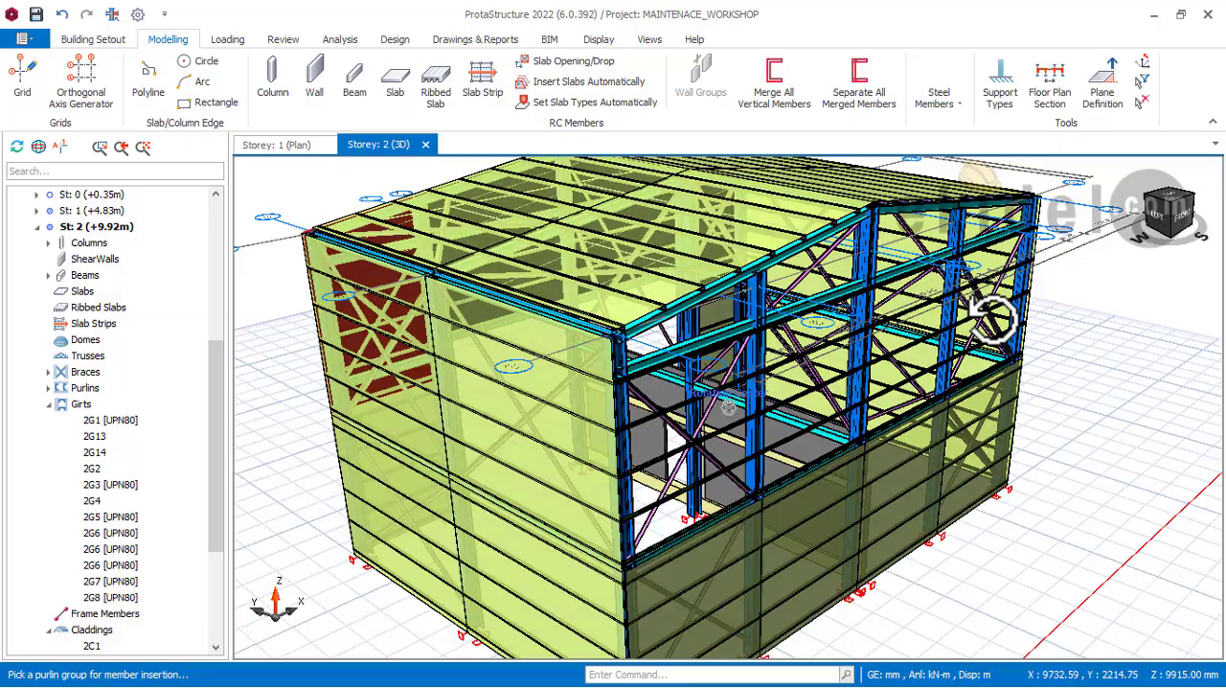
middle_click_drag(993, 319, 757, 331)
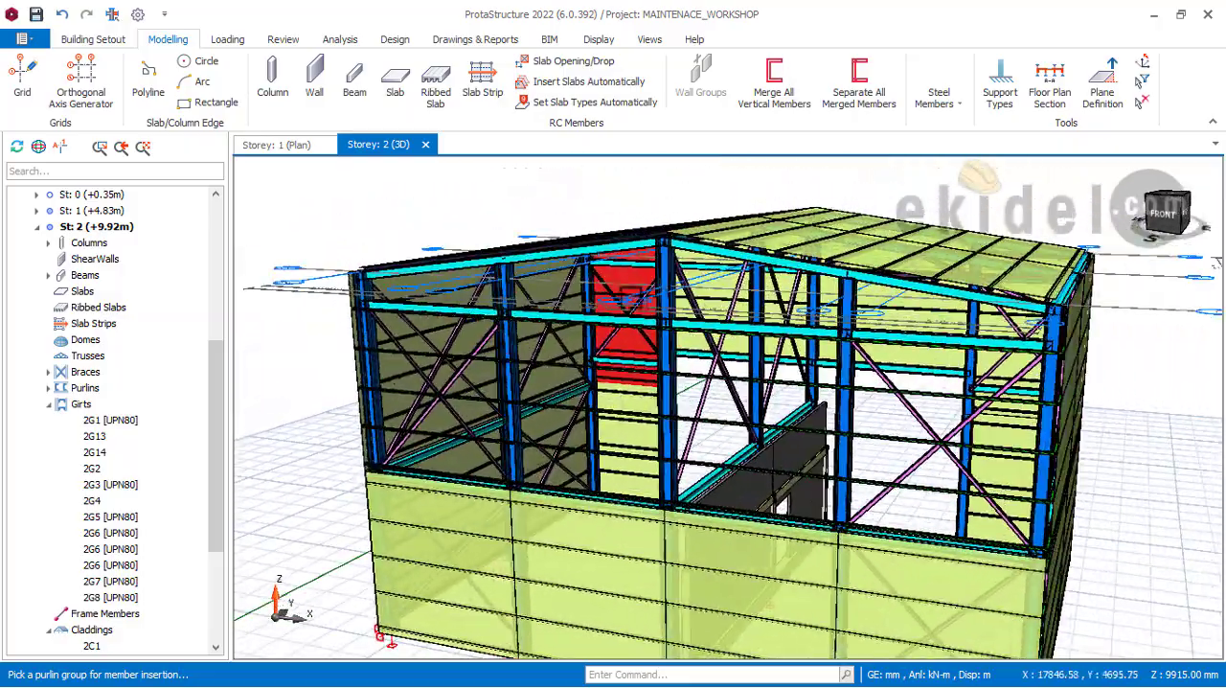
Step: Pick the upper girt group of the open front gable bay beside the ridge column, toward the right side wall, for a new cladding
middle_click_drag(631, 287, 691, 254)
scroll(580, 280, "up", 3)
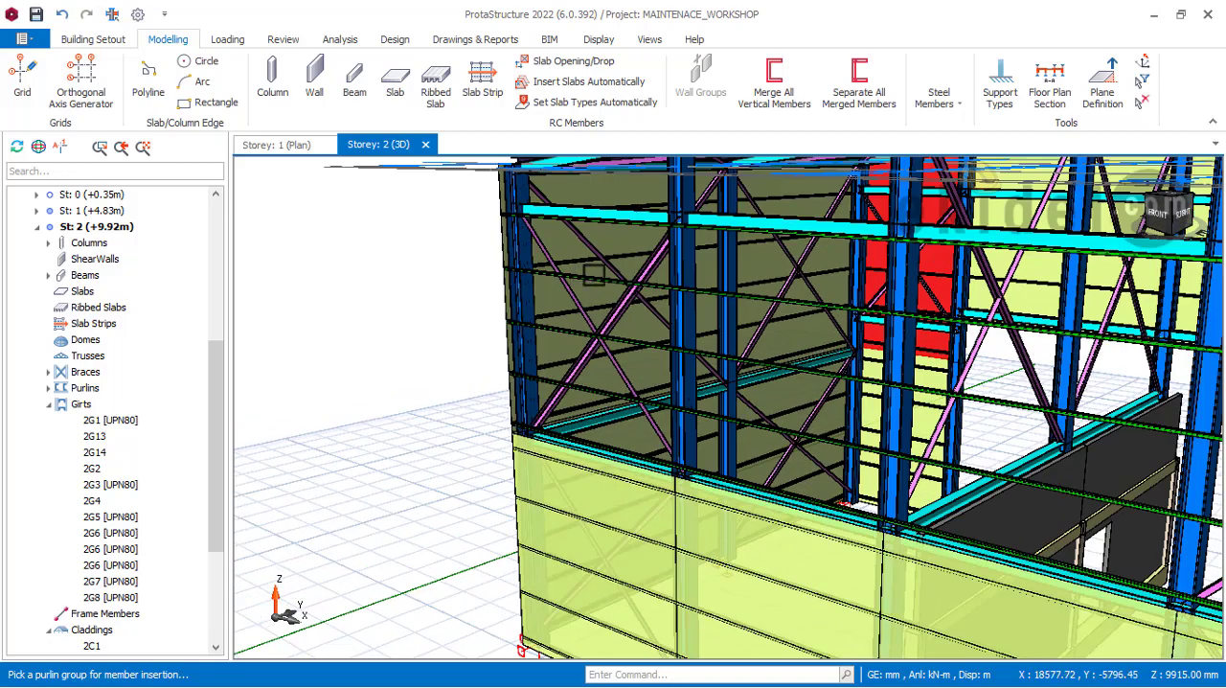
middle_click_drag(587, 278, 616, 315)
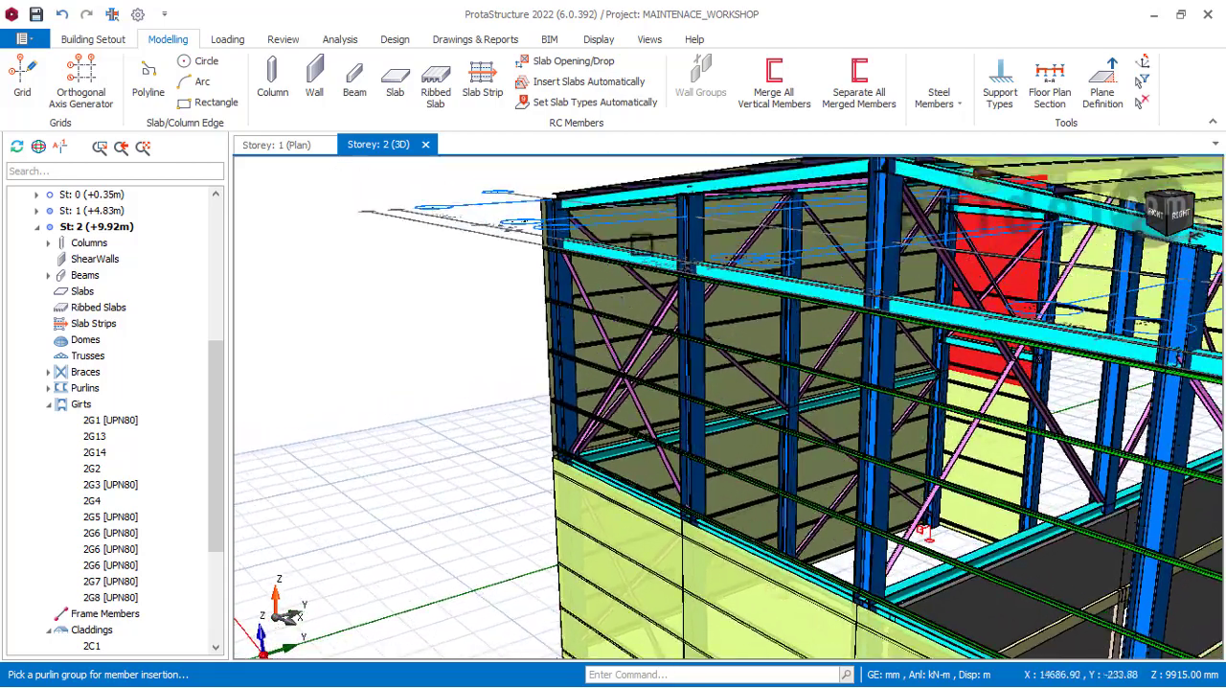
middle_click_drag(839, 300, 872, 357)
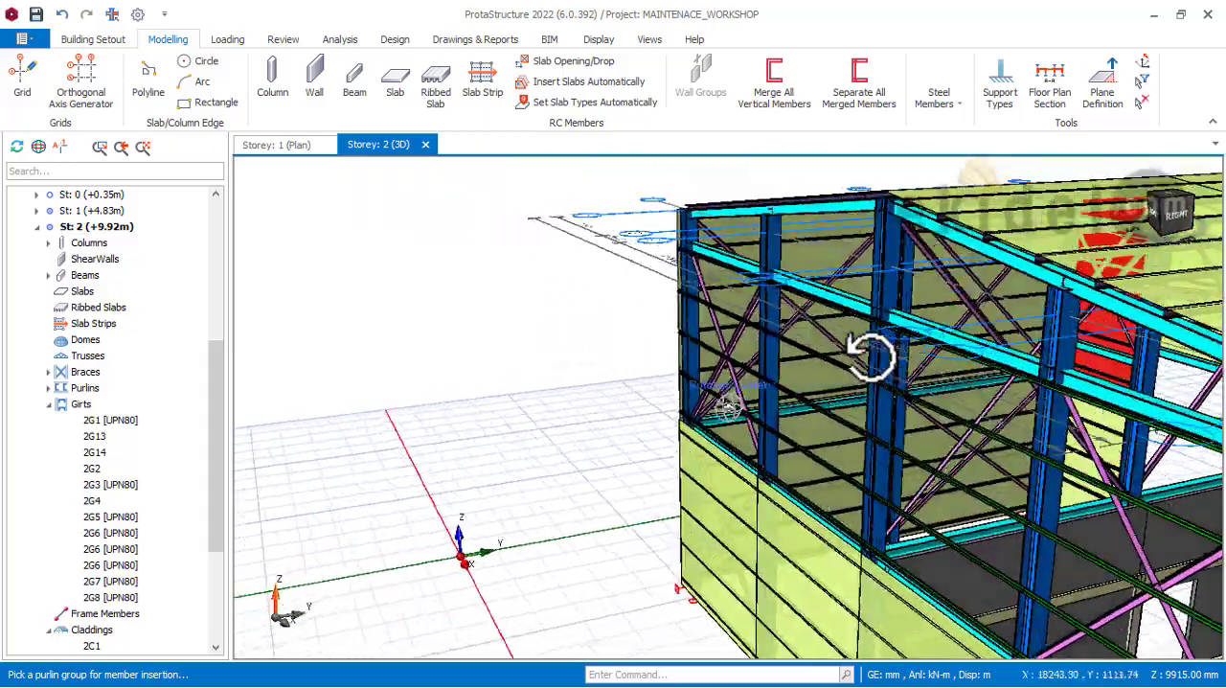
middle_click_drag(969, 366, 921, 291)
middle_click_drag(987, 388, 936, 457)
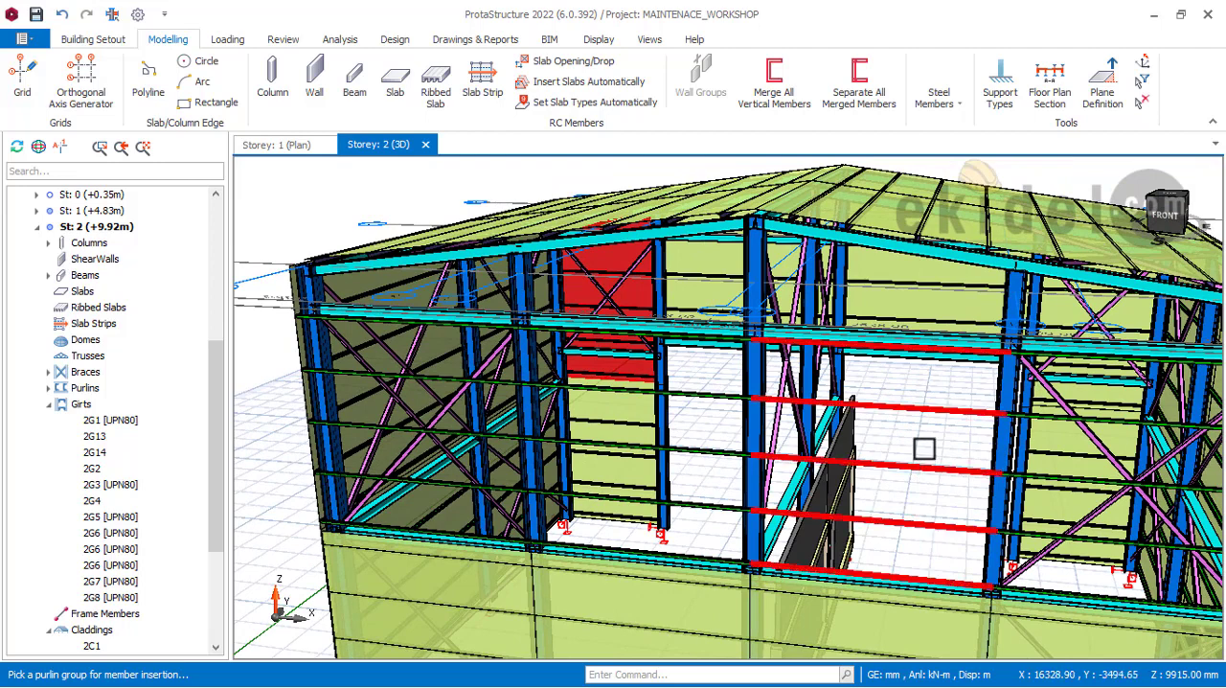
double_click(886, 376)
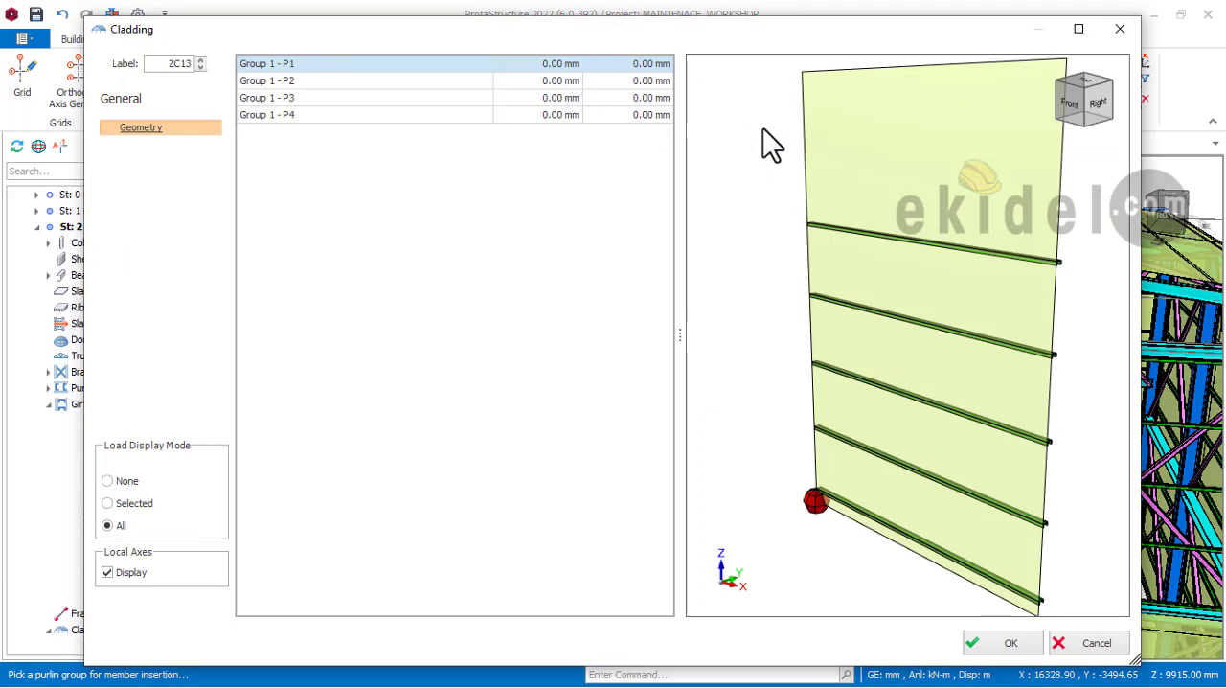
left_click_drag(808, 36, 399, 54)
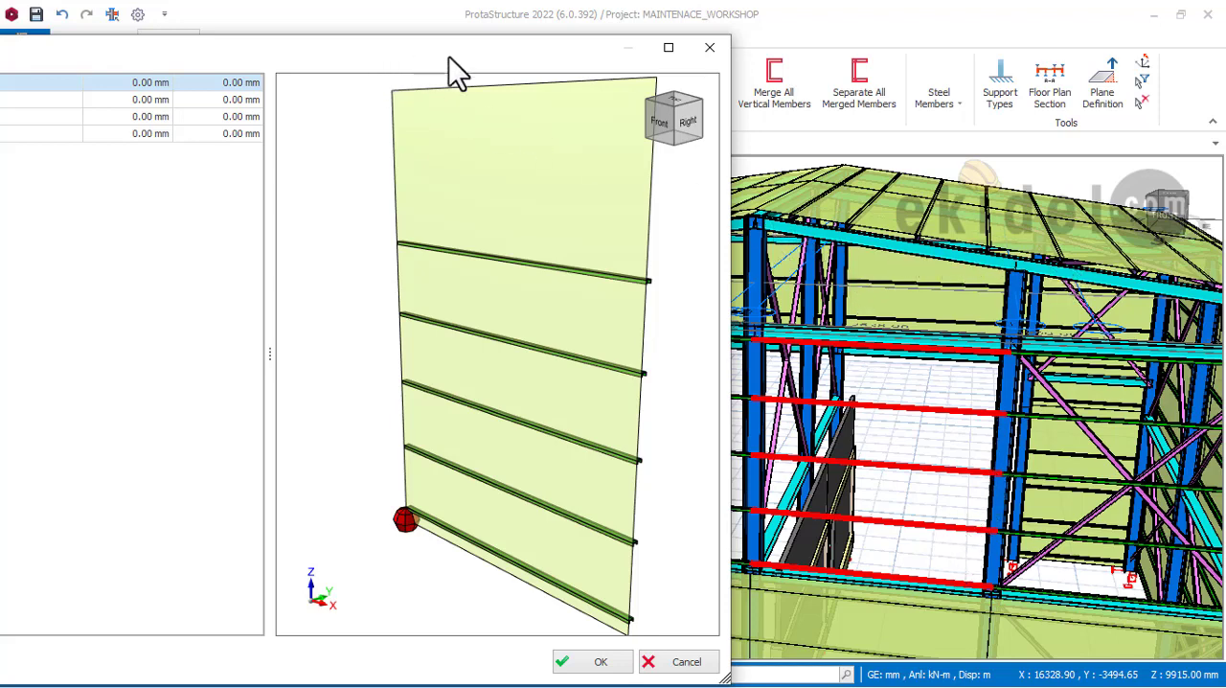
left_click_drag(525, 62, 838, 40)
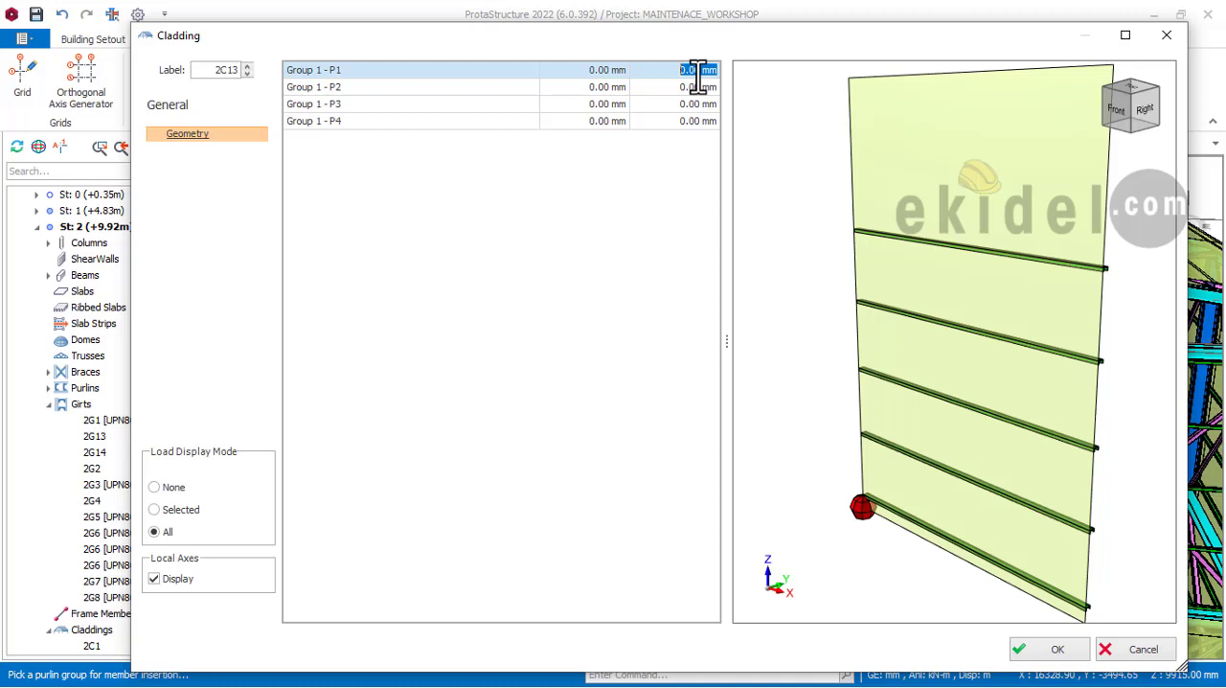
Step: Set the vertical offset of corner P3 to -565 mm for the new front gable cladding
left_click(693, 89)
left_click(690, 103)
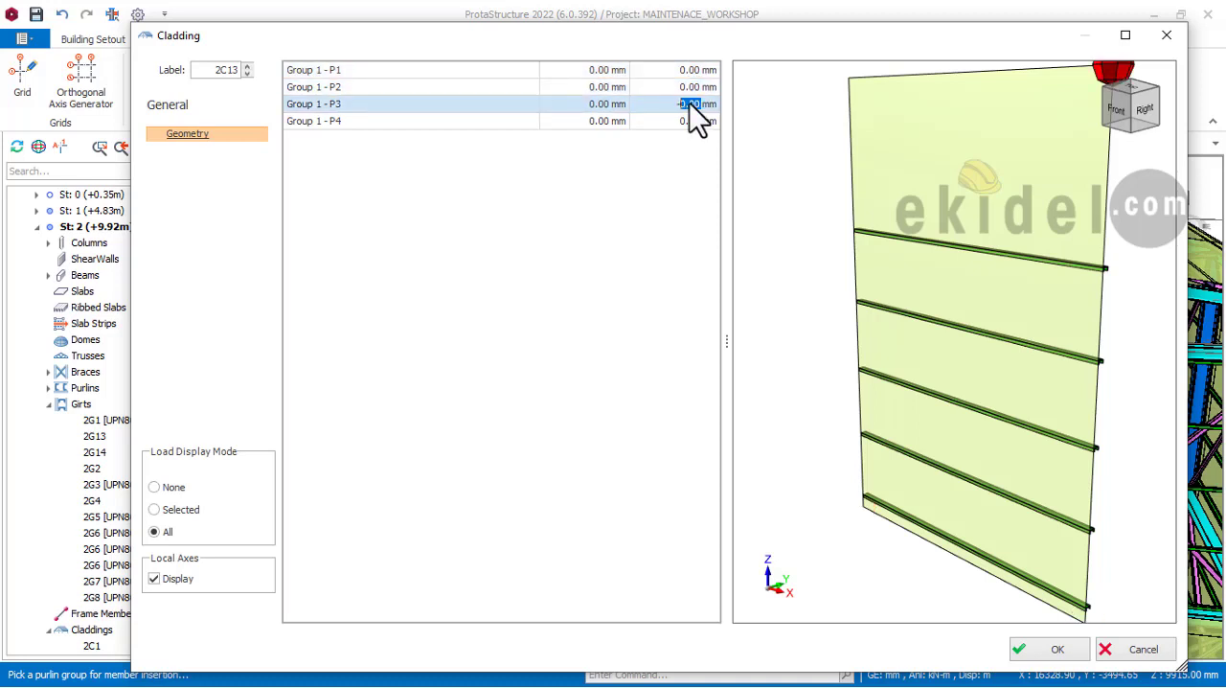
type("-565")
key("Return")
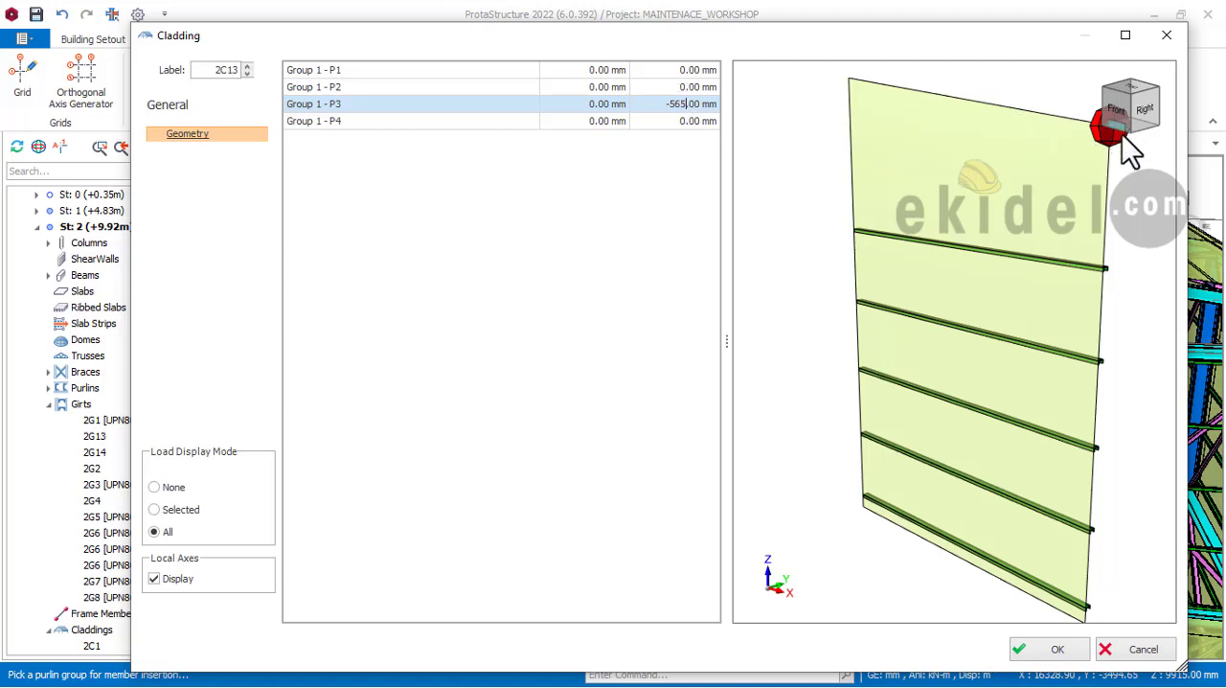
Step: Create the front gable cladding beside the ridge column with its adjusted corner P3, and inspect its top edge against the roof slope
left_click(690, 123)
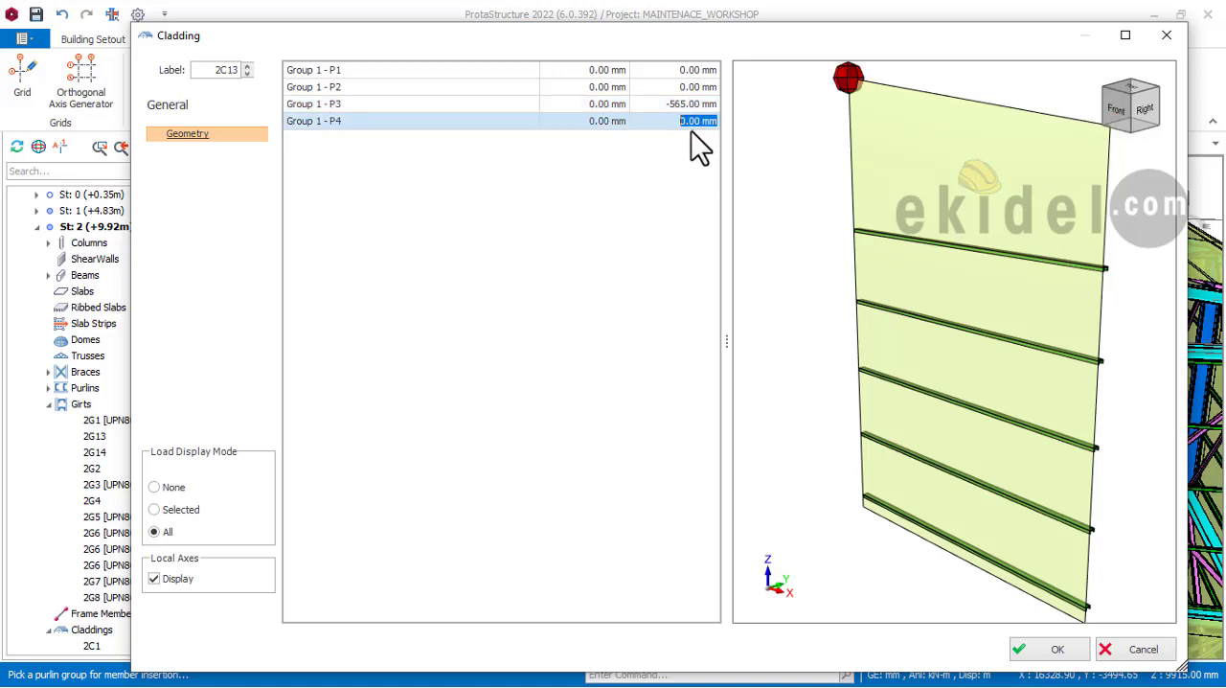
left_click(1047, 652)
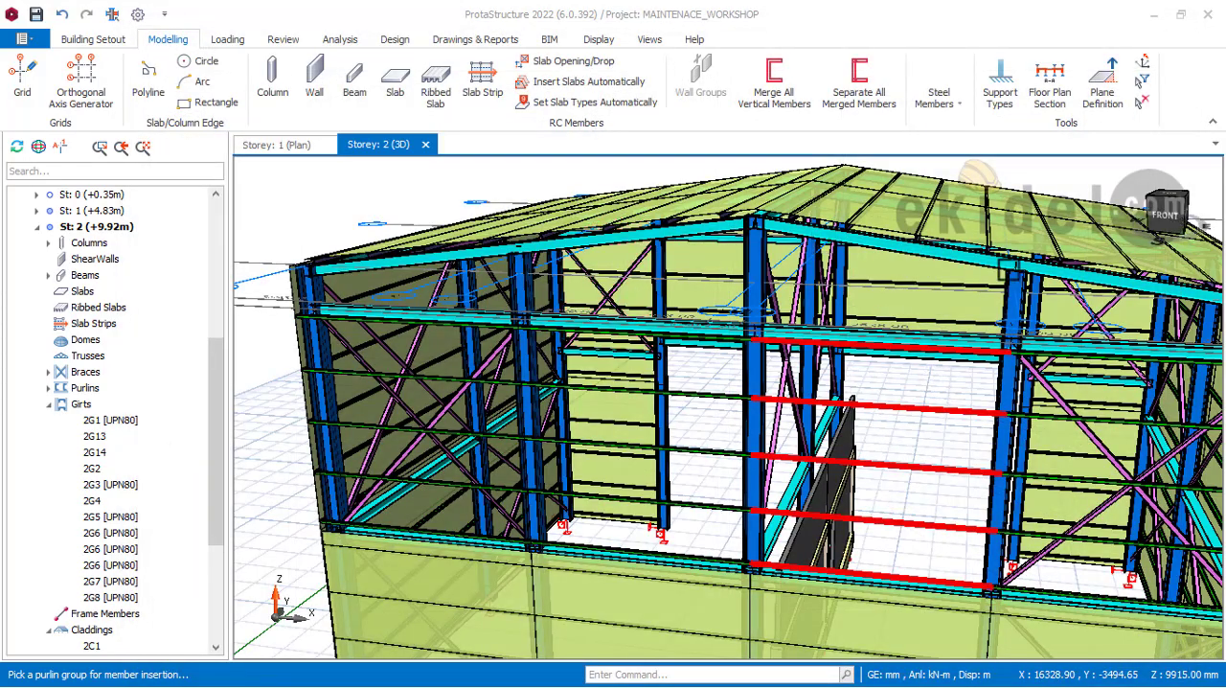
mouse_move(1061, 290)
middle_mouse_down()
mouse_move(967, 300)
mouse_move(1016, 297)
mouse_move(896, 213)
mouse_move(882, 282)
mouse_move(986, 287)
mouse_move(820, 286)
middle_mouse_up()
scroll(780, 282, "up", 5)
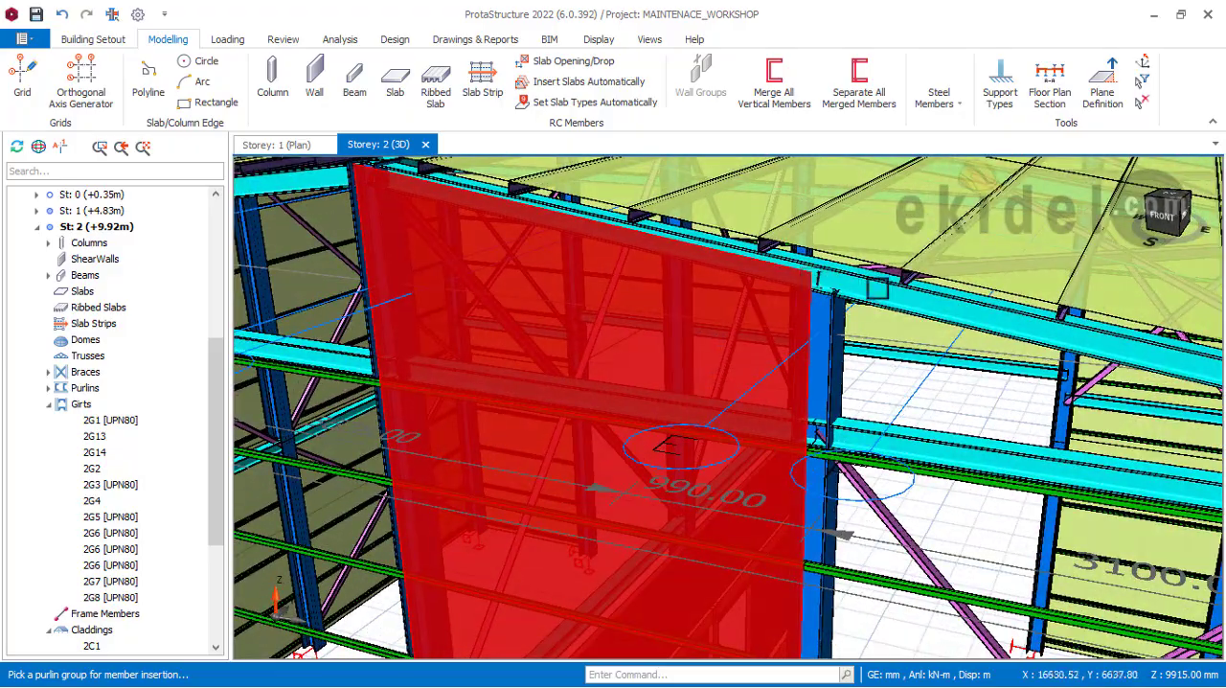
scroll(729, 248, "down", 4)
middle_click_drag(667, 270, 851, 266)
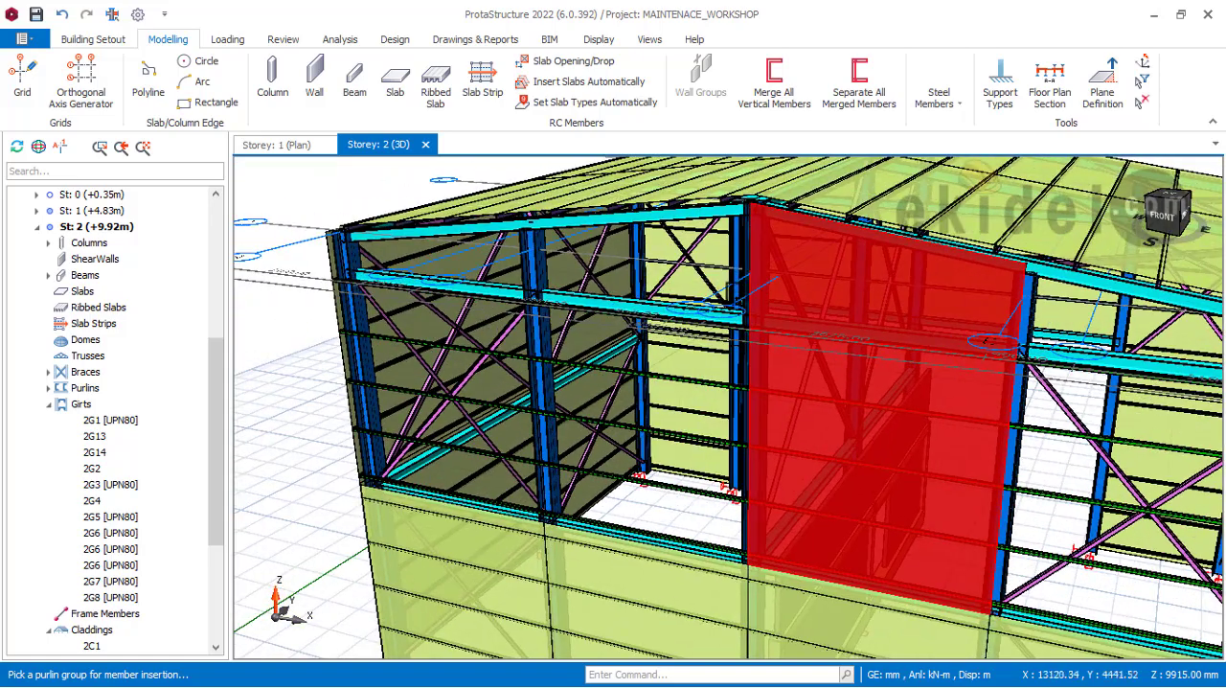
Step: Add a cladding to the upper girt group across the ridge column, toward the left side wall, with corner P4's vertical offset at -565 mm
middle_click_drag(757, 287, 821, 293)
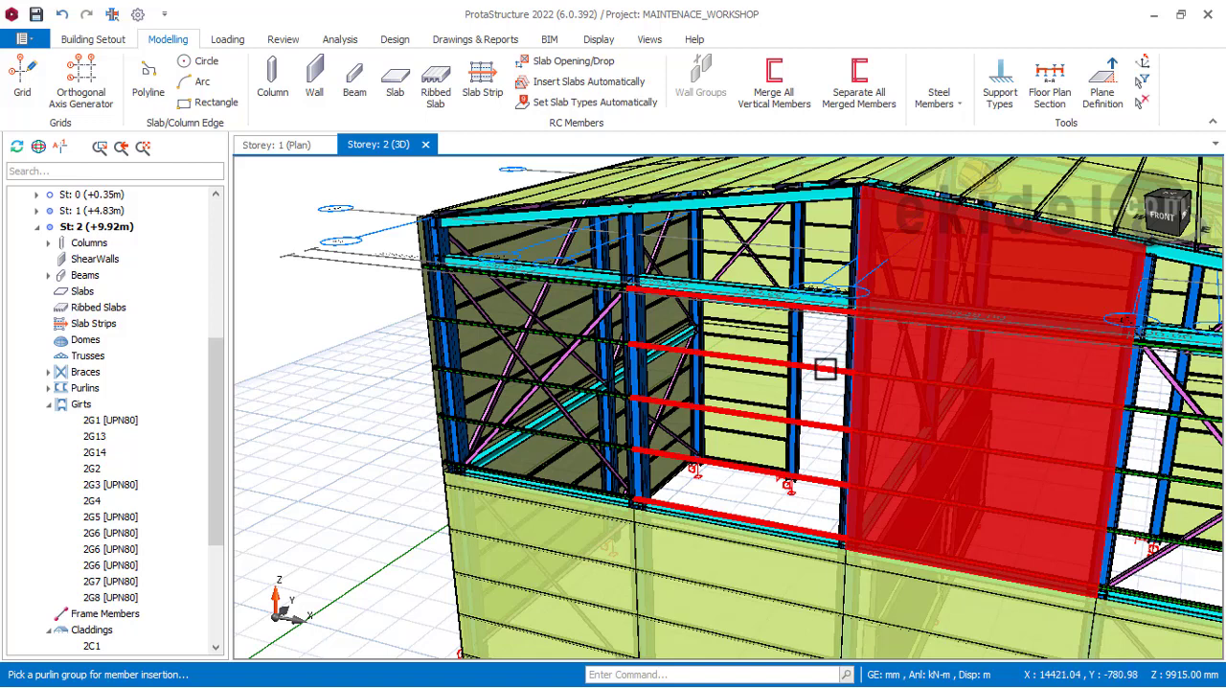
left_click(825, 369)
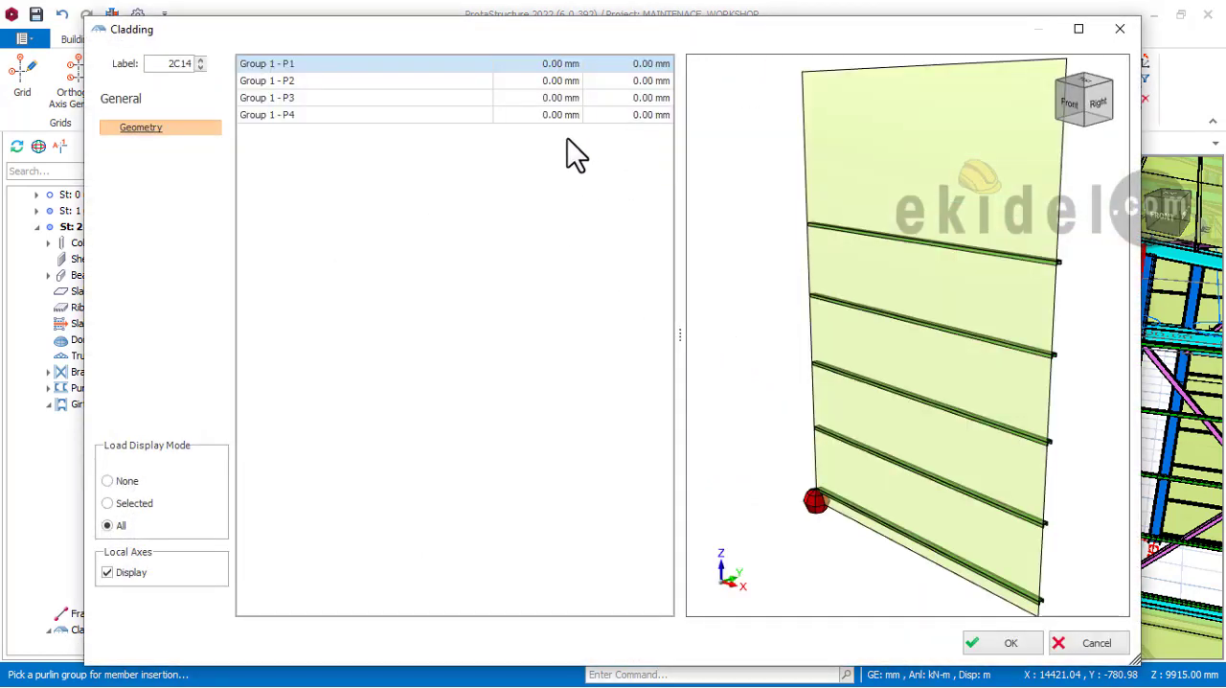
left_click(651, 80)
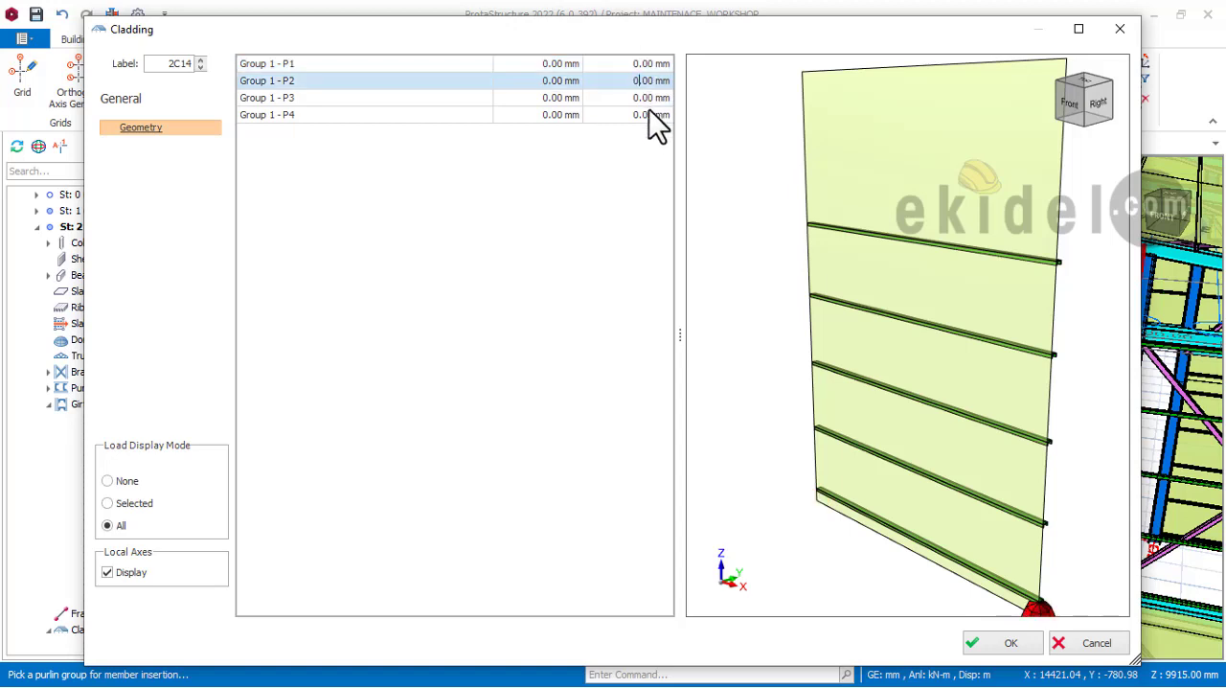
left_click(646, 114)
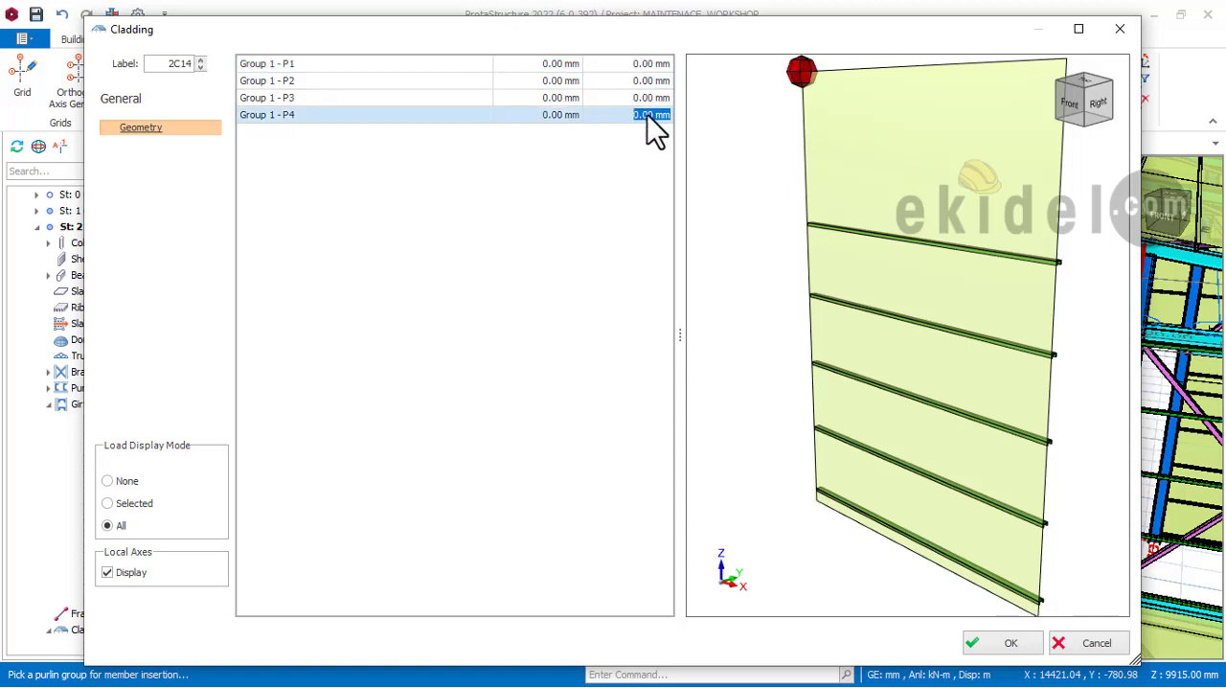
type("-565")
left_click(649, 97)
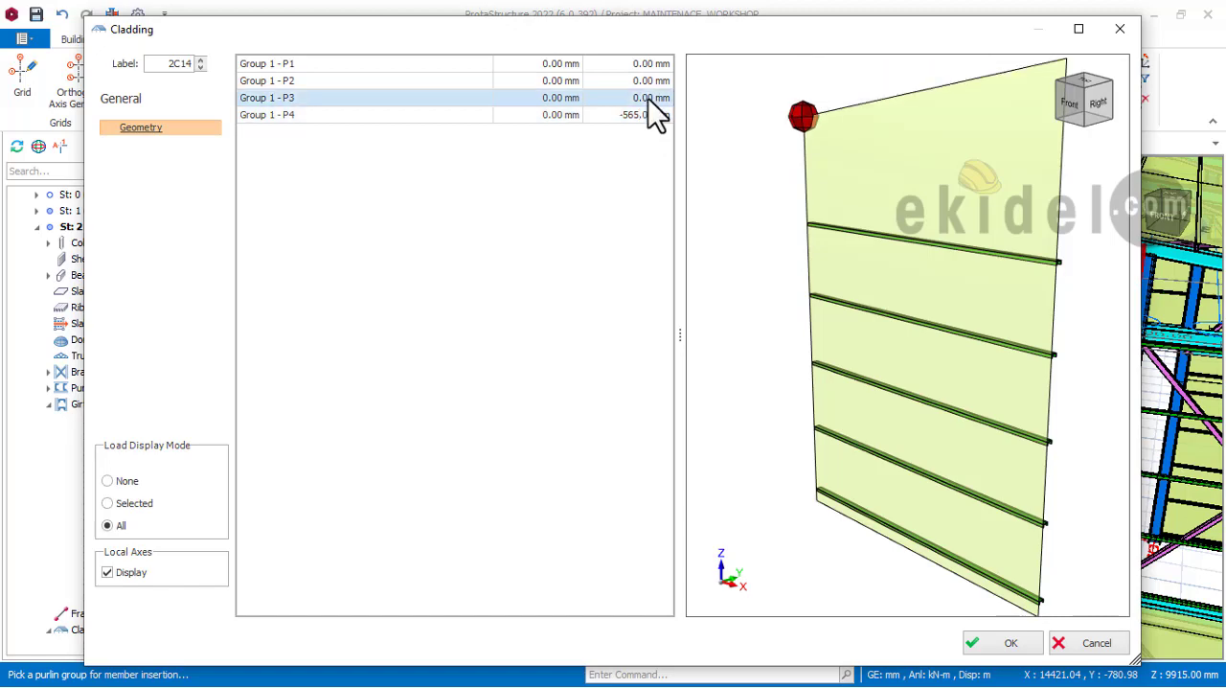
left_click(636, 98)
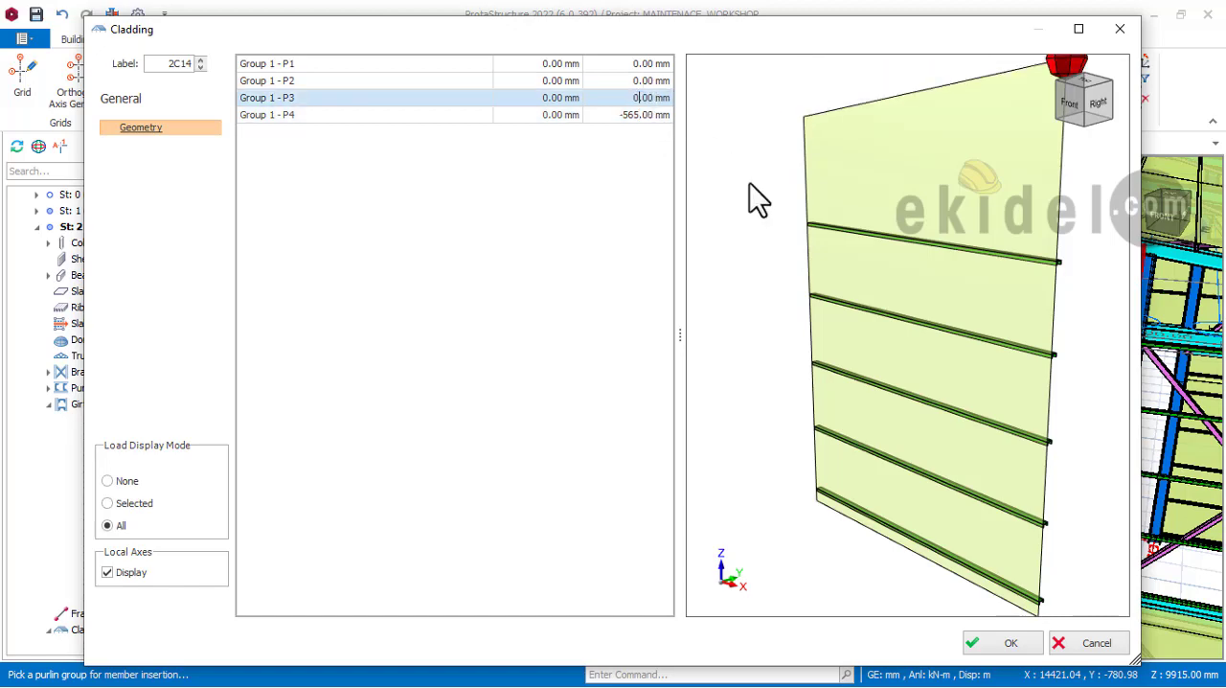
left_click(980, 639)
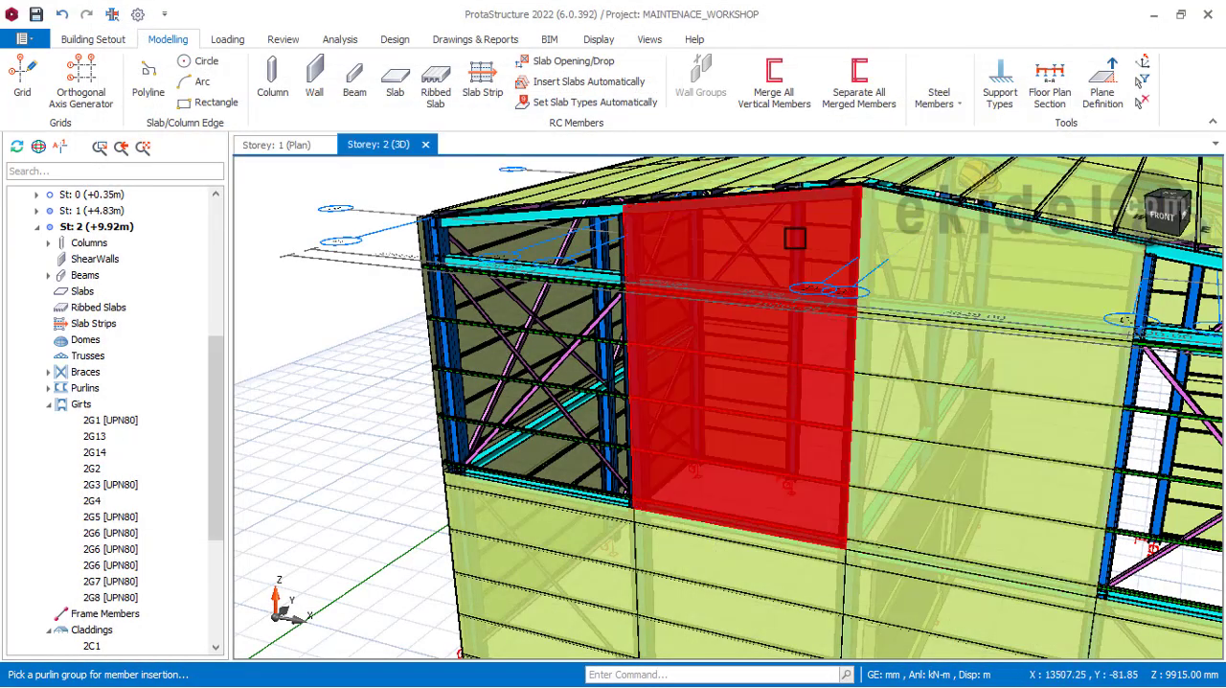
Step: Inspect the two upper claddings beside the ridge column against the front gable roof slope, and examine the open left corner bay
mouse_move(836, 315)
middle_mouse_down()
mouse_move(843, 380)
mouse_move(1208, 380)
mouse_move(906, 373)
mouse_move(884, 265)
middle_mouse_up()
scroll(879, 222, "up", 3)
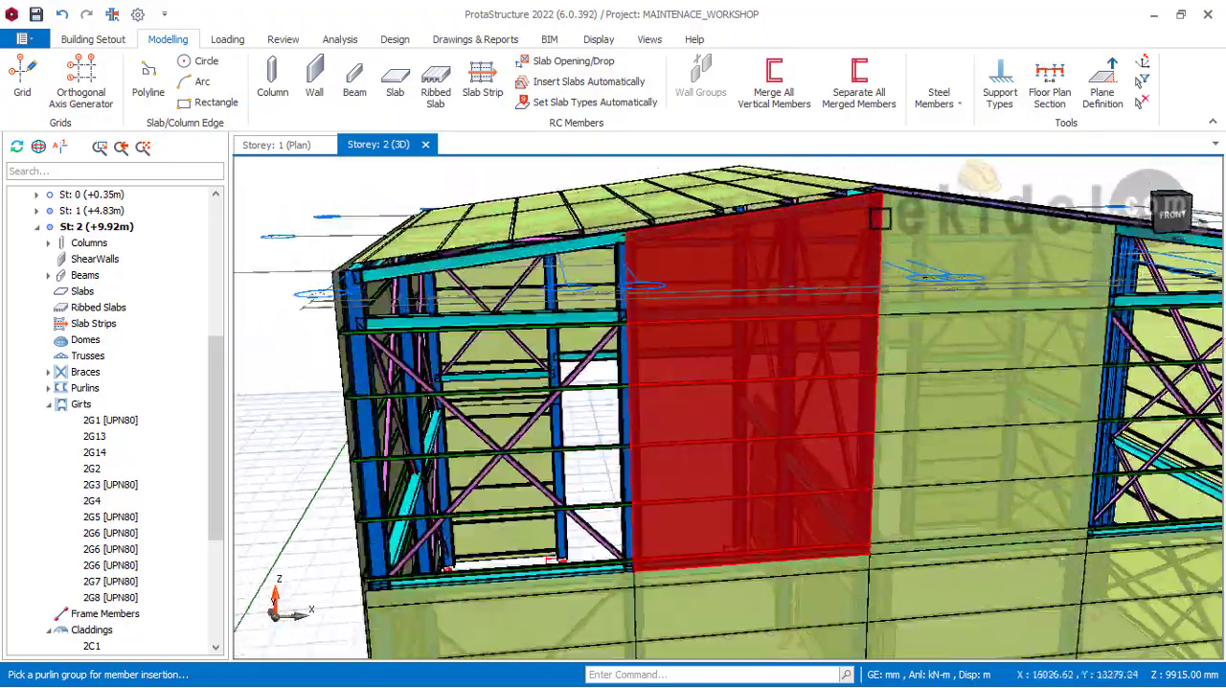
scroll(744, 238, "down", 3)
mouse_move(619, 346)
middle_mouse_down()
mouse_move(634, 257)
mouse_move(626, 290)
mouse_move(577, 334)
mouse_move(595, 327)
mouse_move(617, 349)
middle_mouse_up()
scroll(592, 324, "up", 3)
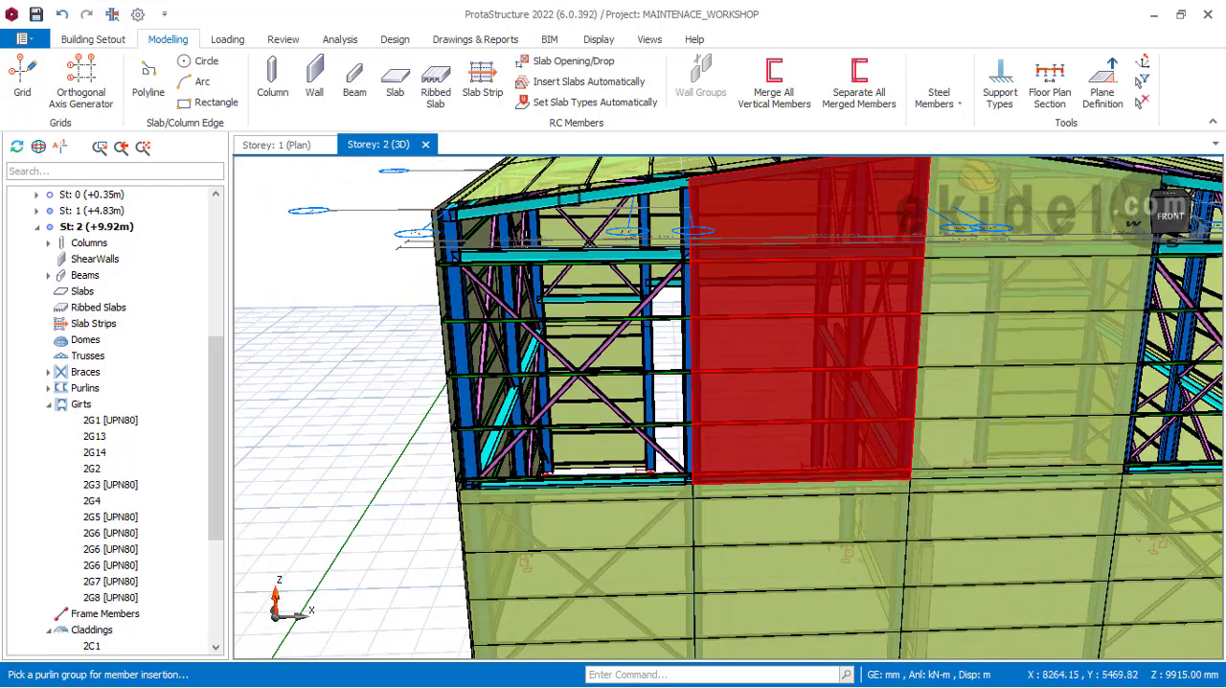
scroll(565, 307, "down", 2)
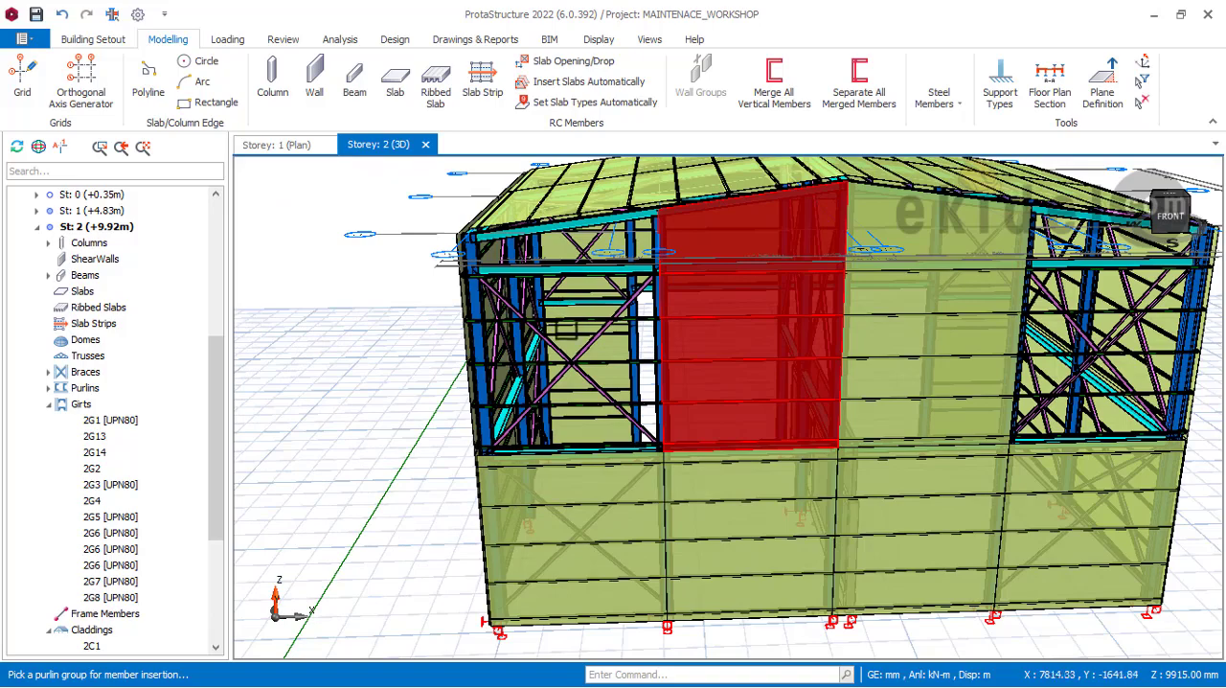
scroll(567, 311, "up", 2)
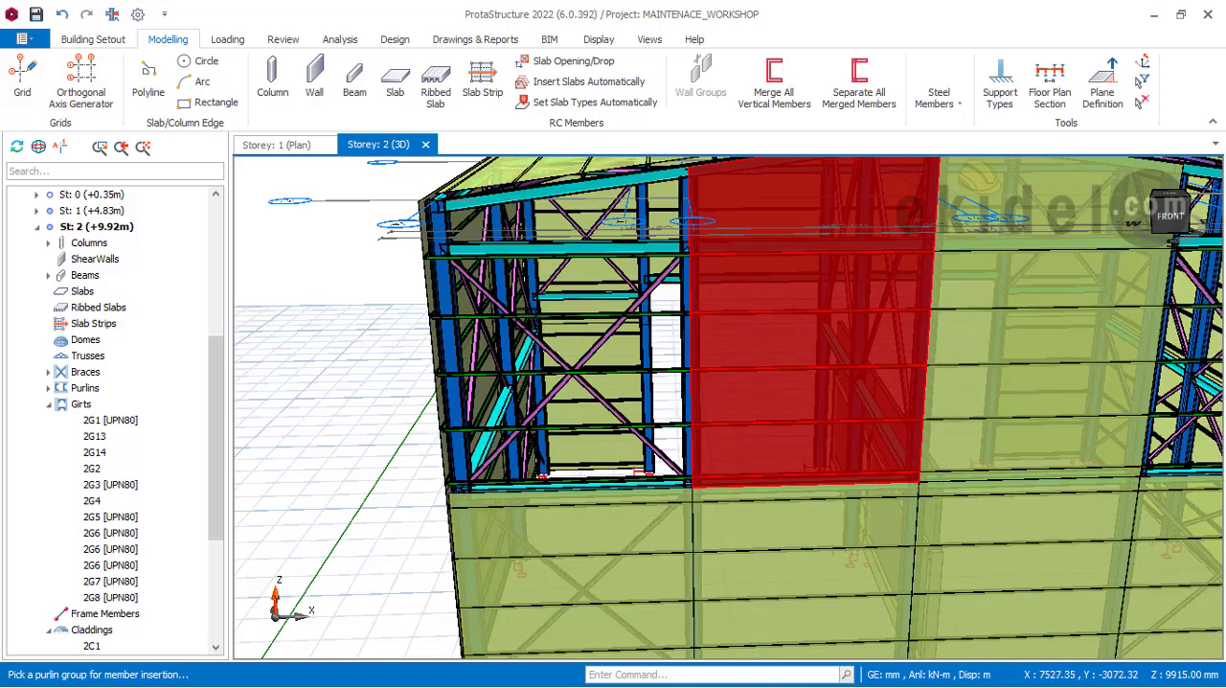
Step: Pick the front gable's upper left corner girt group for a new cladding and set corner P3's vertical offset to 165 mm
middle_click_drag(668, 378, 592, 395)
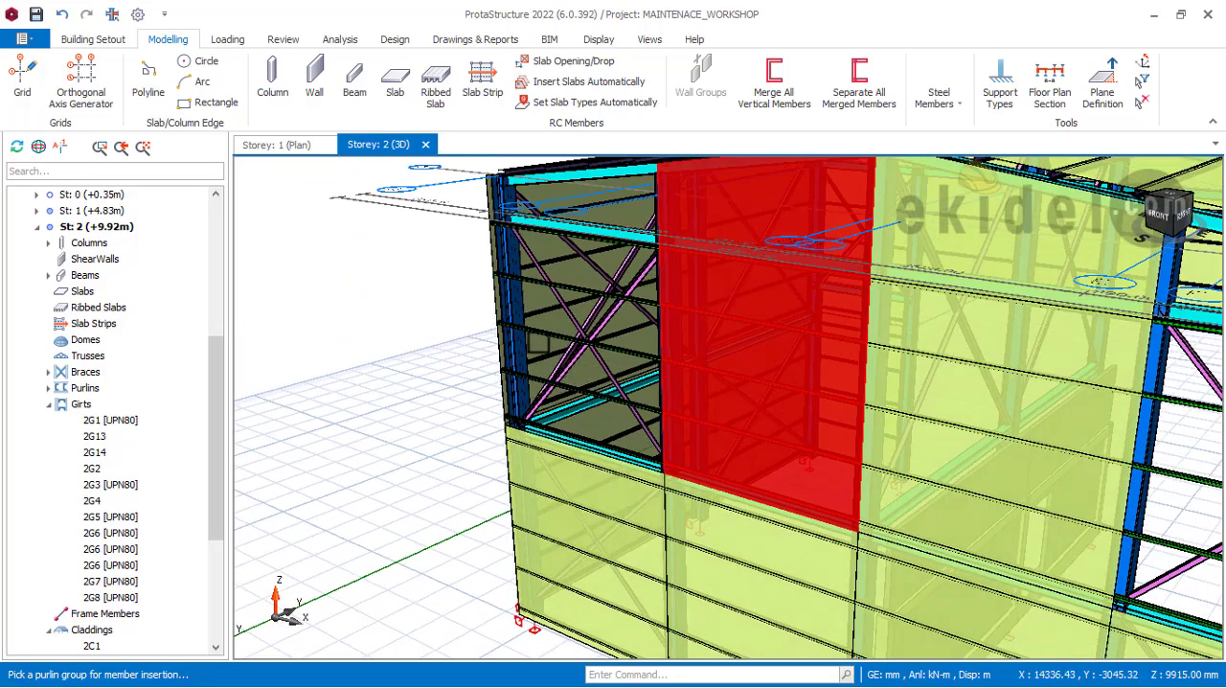
scroll(541, 333, "up", 1)
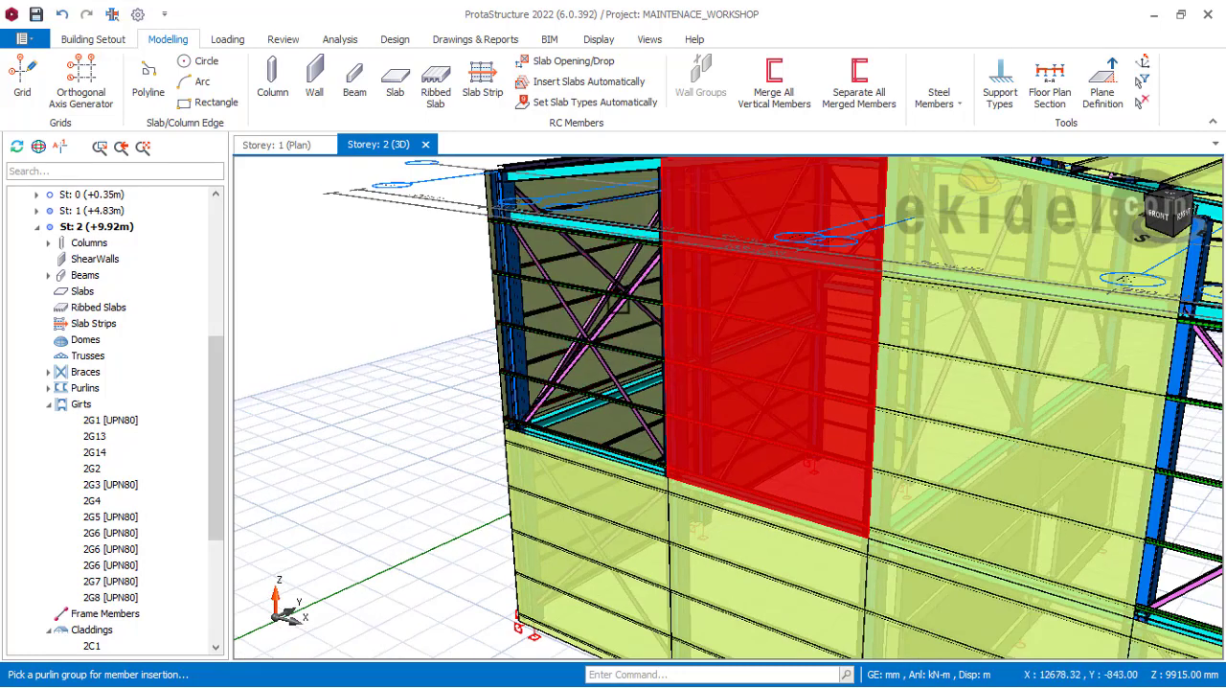
left_click(540, 328)
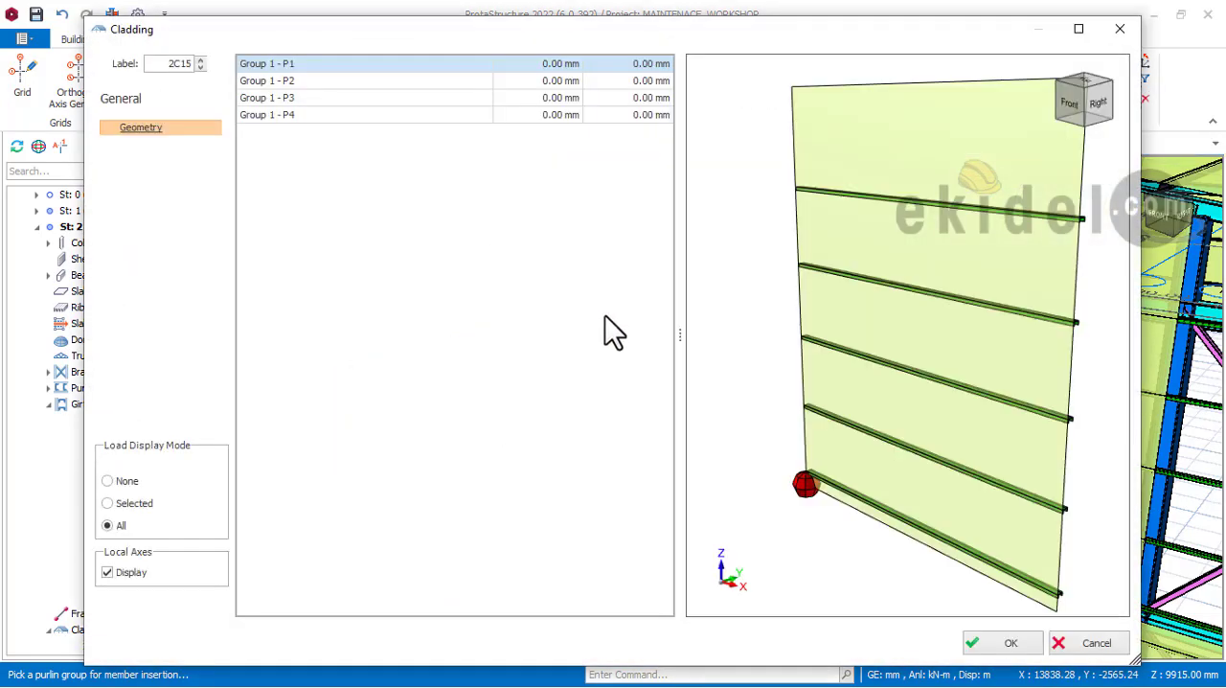
left_click(648, 82)
key("BackSpace")
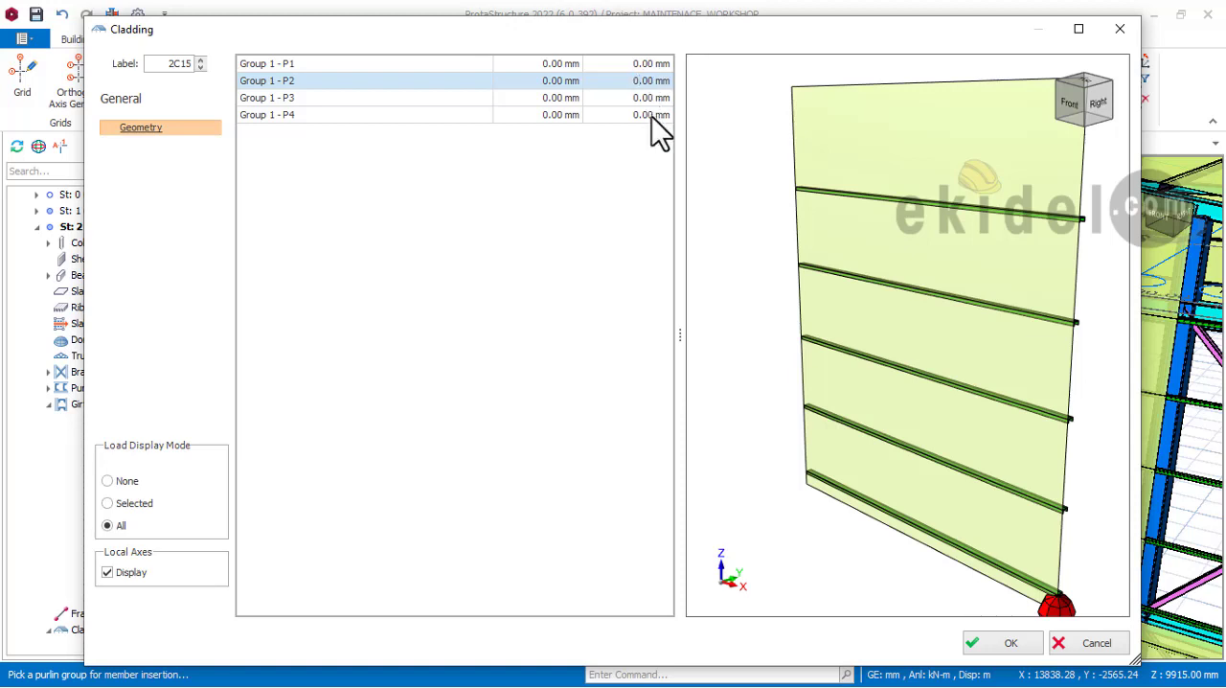
left_click(641, 97)
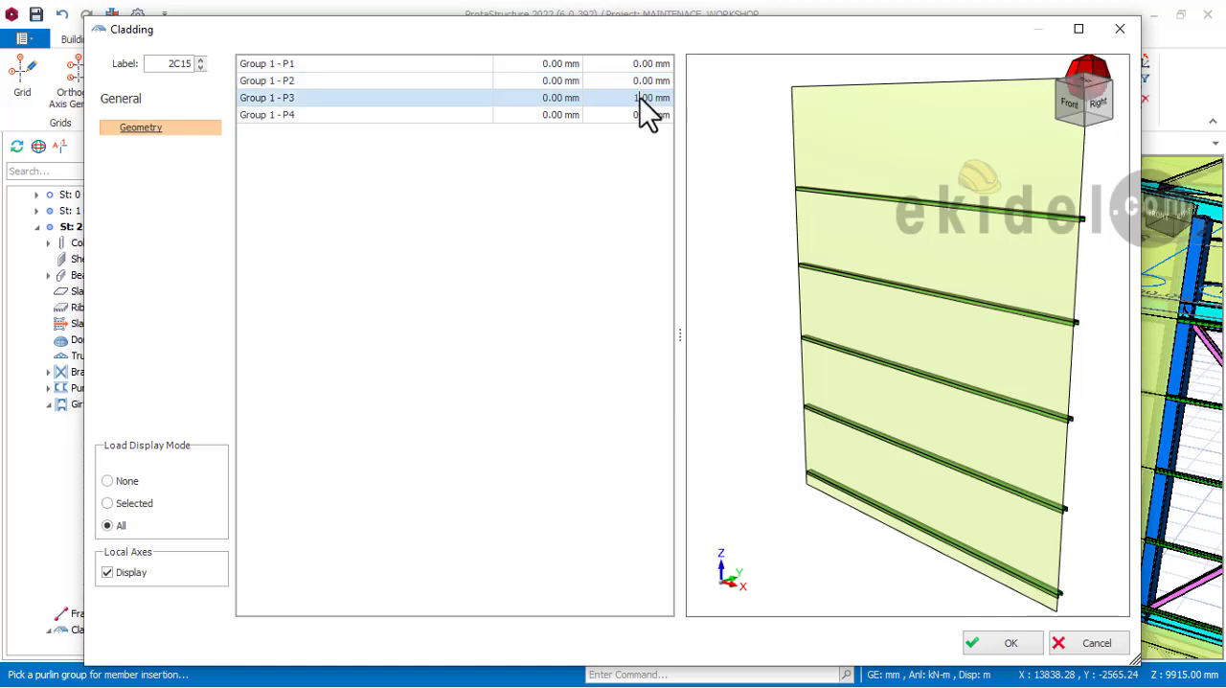
type("165")
Step: Set corner P4's vertical offset to -355 mm and create the left corner cladding
left_click(648, 114)
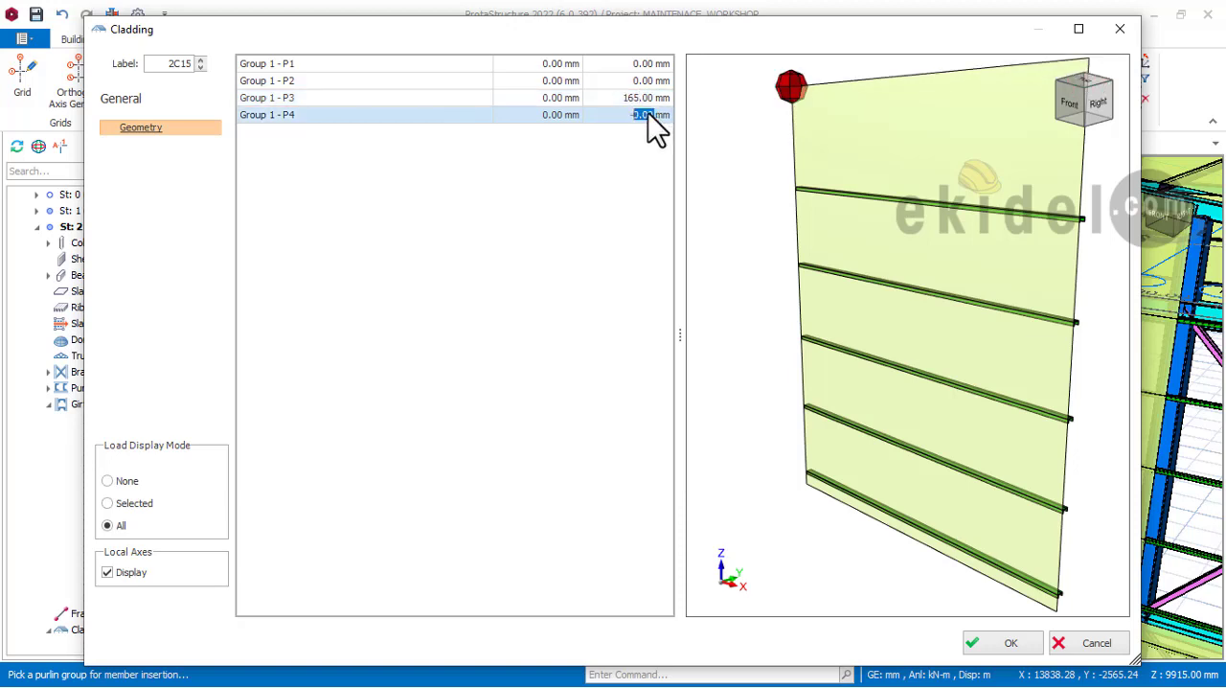
type("-355")
left_click(722, 189)
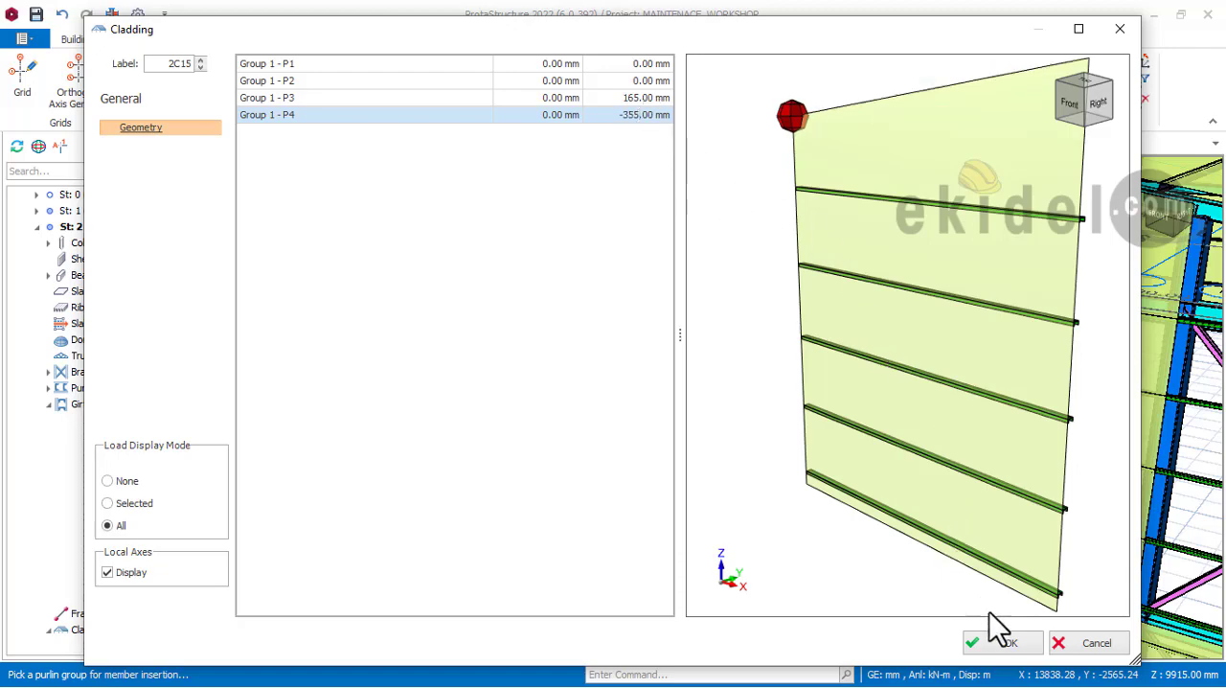
left_click(978, 644)
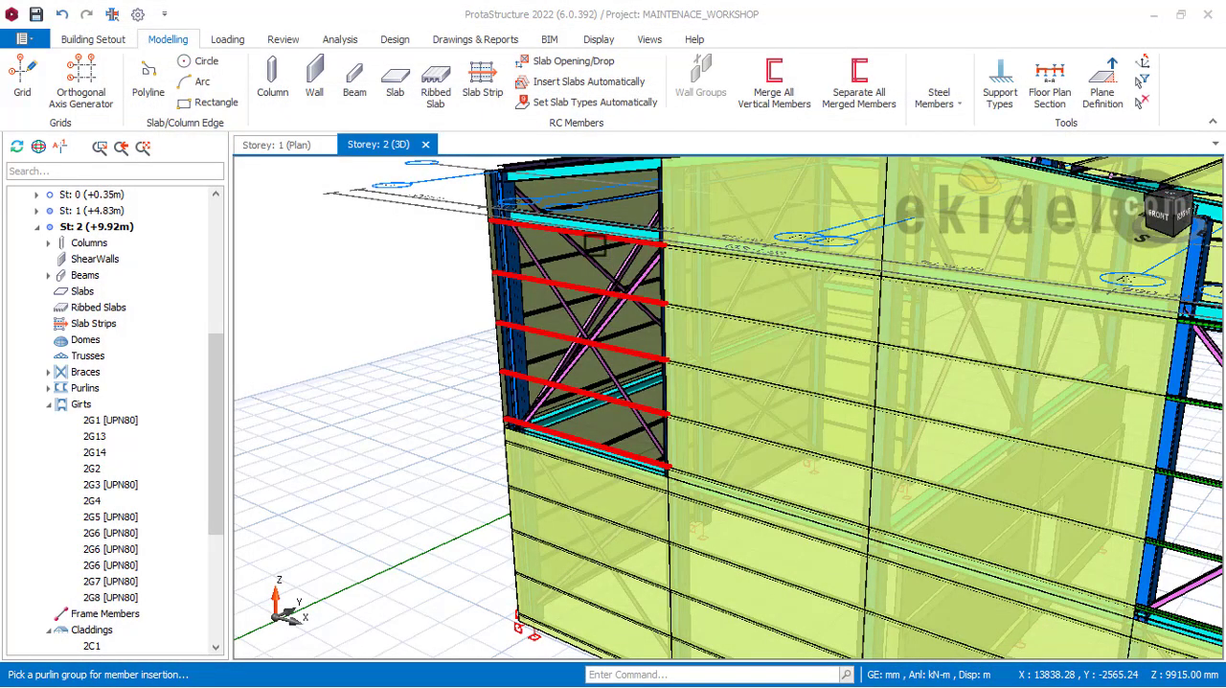
Step: Examine the new left corner cladding's fit against the roof edge, the neighbouring cladding and the side wall
scroll(706, 265, "up", 5)
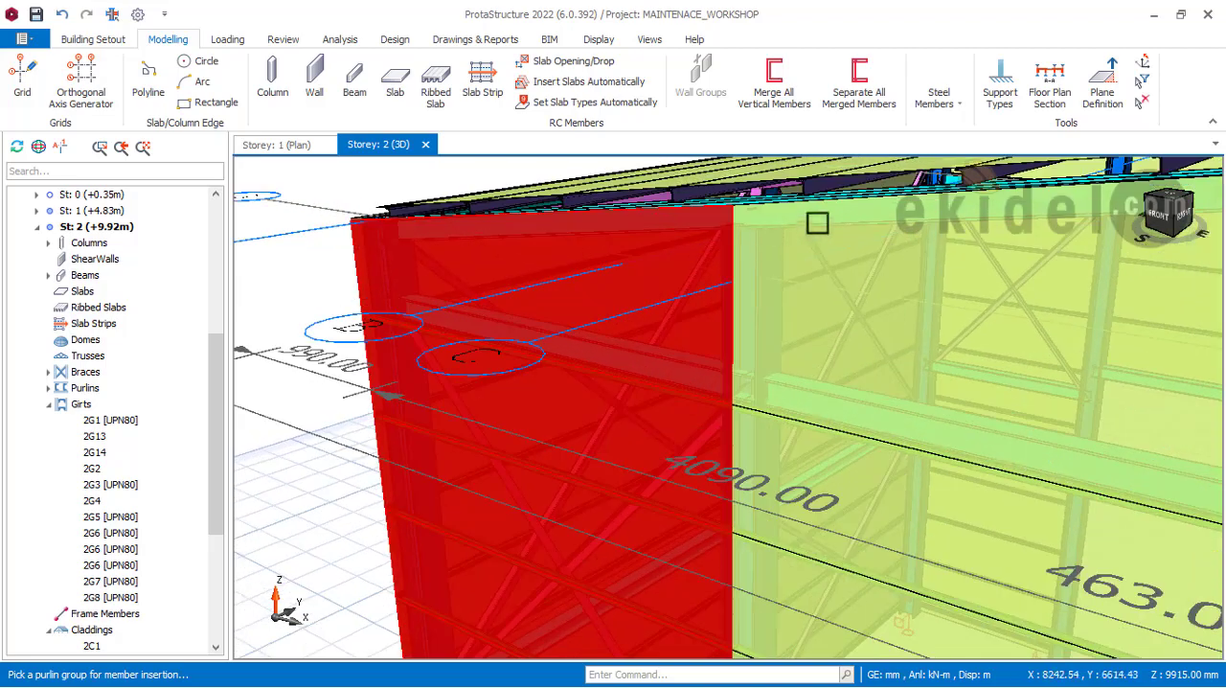
scroll(817, 223, "down", 1)
middle_click_drag(611, 290, 658, 279, "shift")
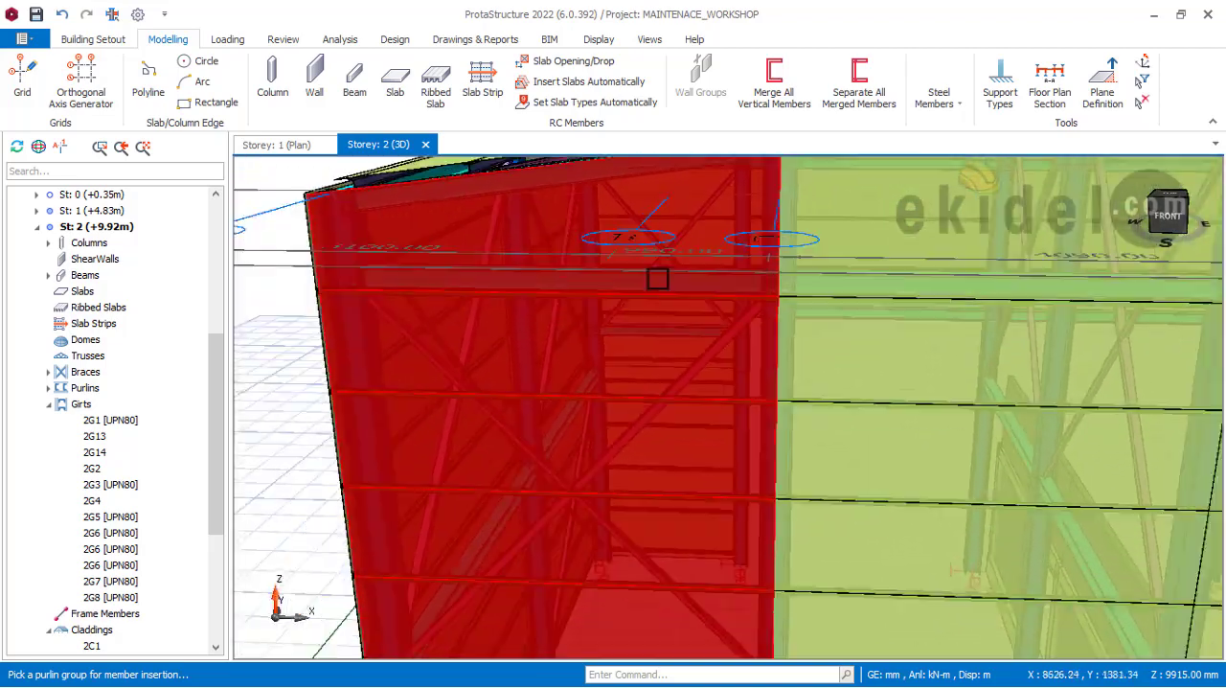
scroll(657, 279, "down", 1)
middle_click_drag(515, 296, 698, 319)
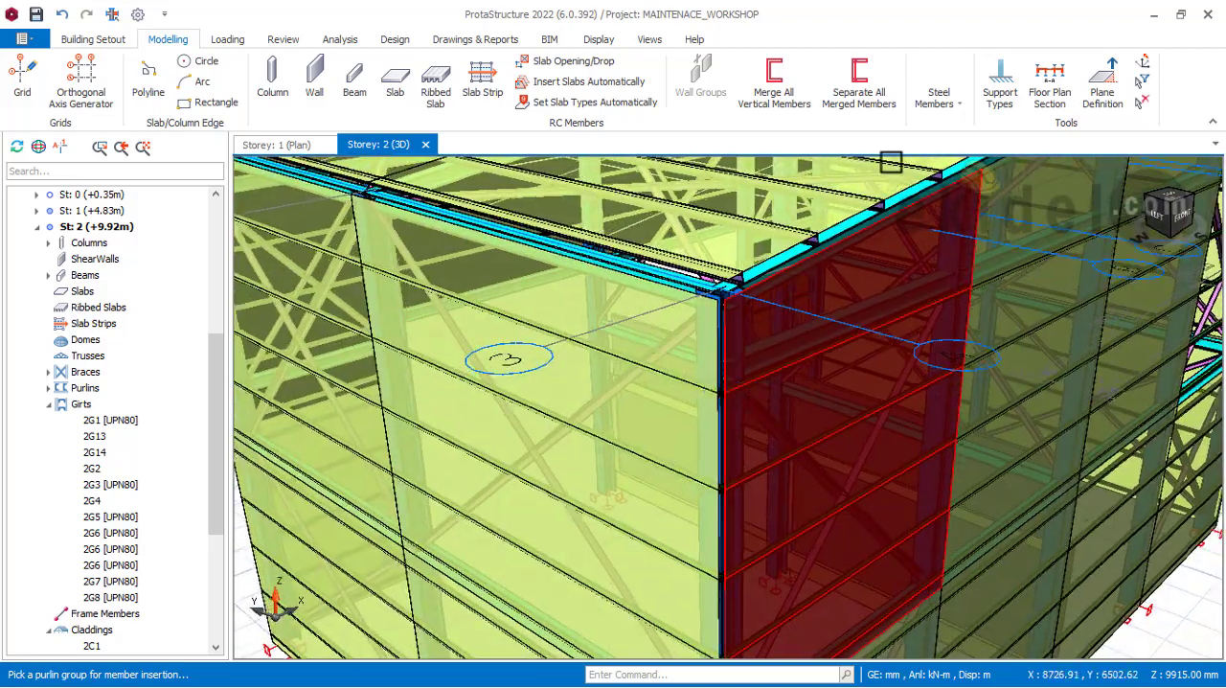
scroll(958, 356, "down", 2)
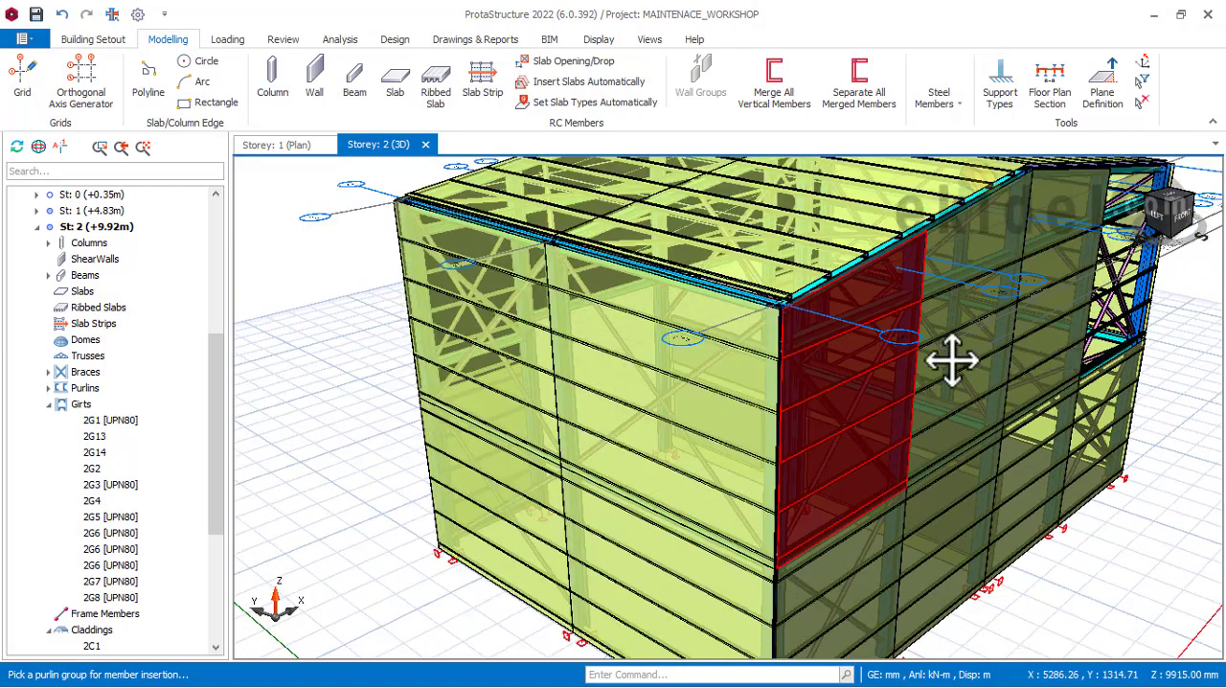
Step: Pick the front gable's upper right corner girt group for a new cladding and set corner P3's vertical offset to -355 mm
middle_click_drag(952, 361, 542, 357)
middle_click_drag(903, 308, 733, 326, "shift")
middle_click_drag(952, 322, 798, 322)
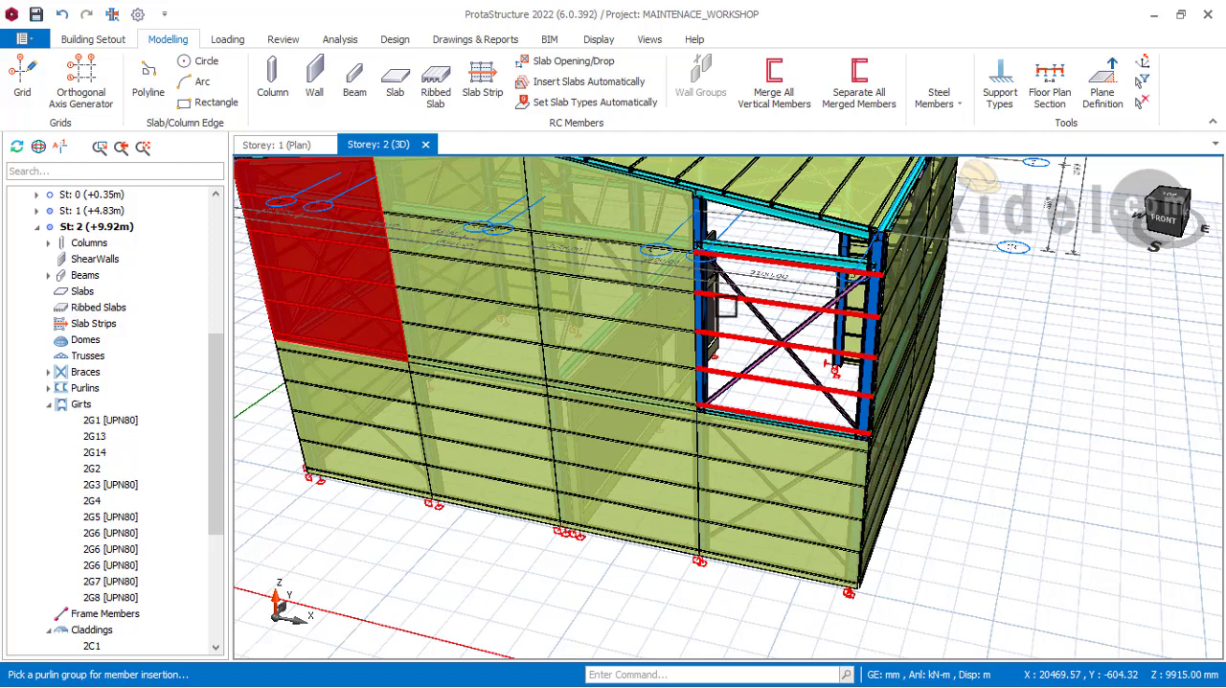
left_click(728, 308)
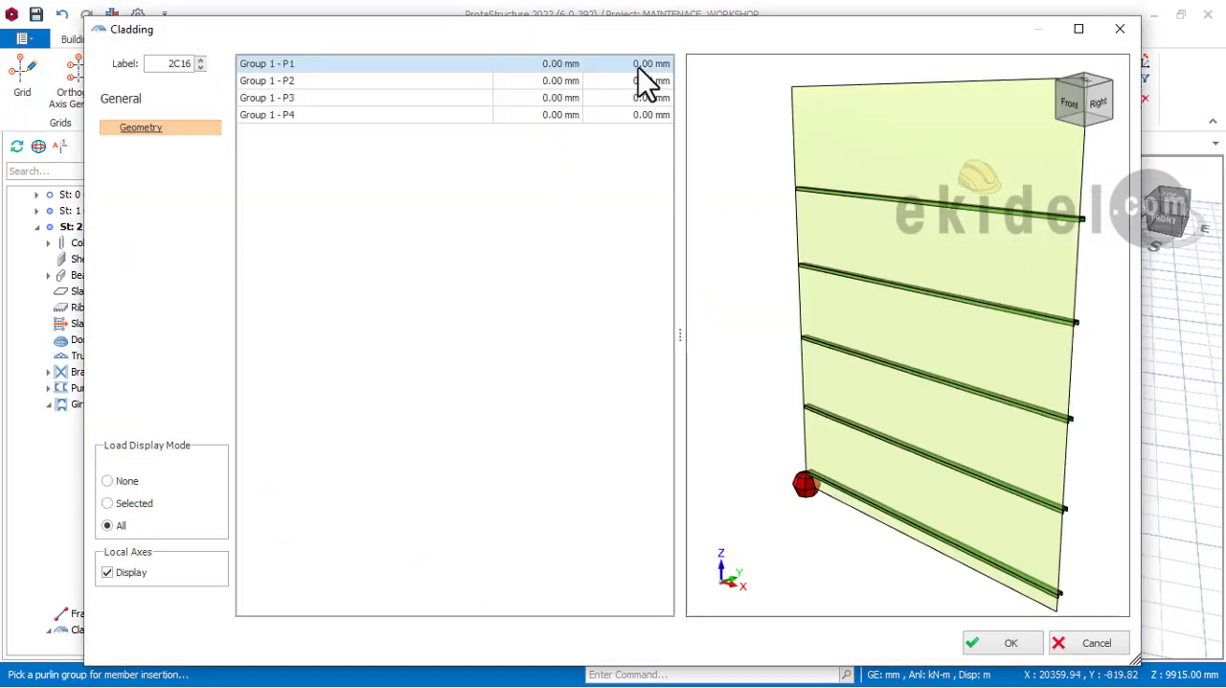
left_click(641, 84)
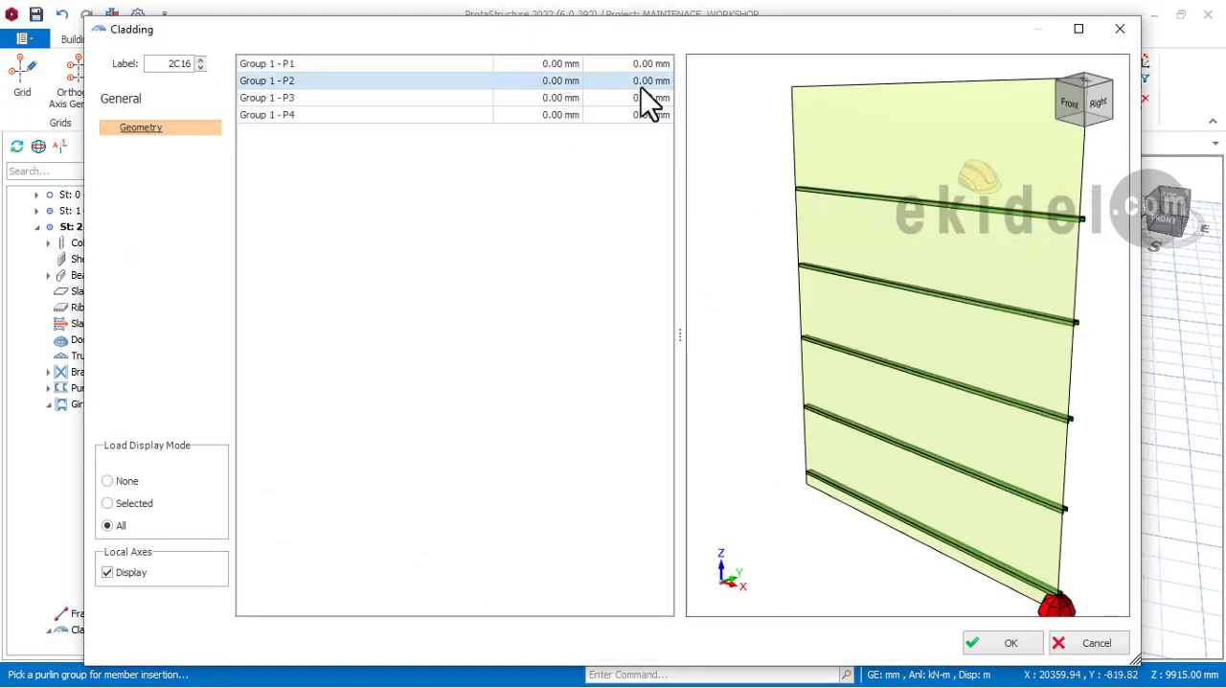
left_click(639, 98)
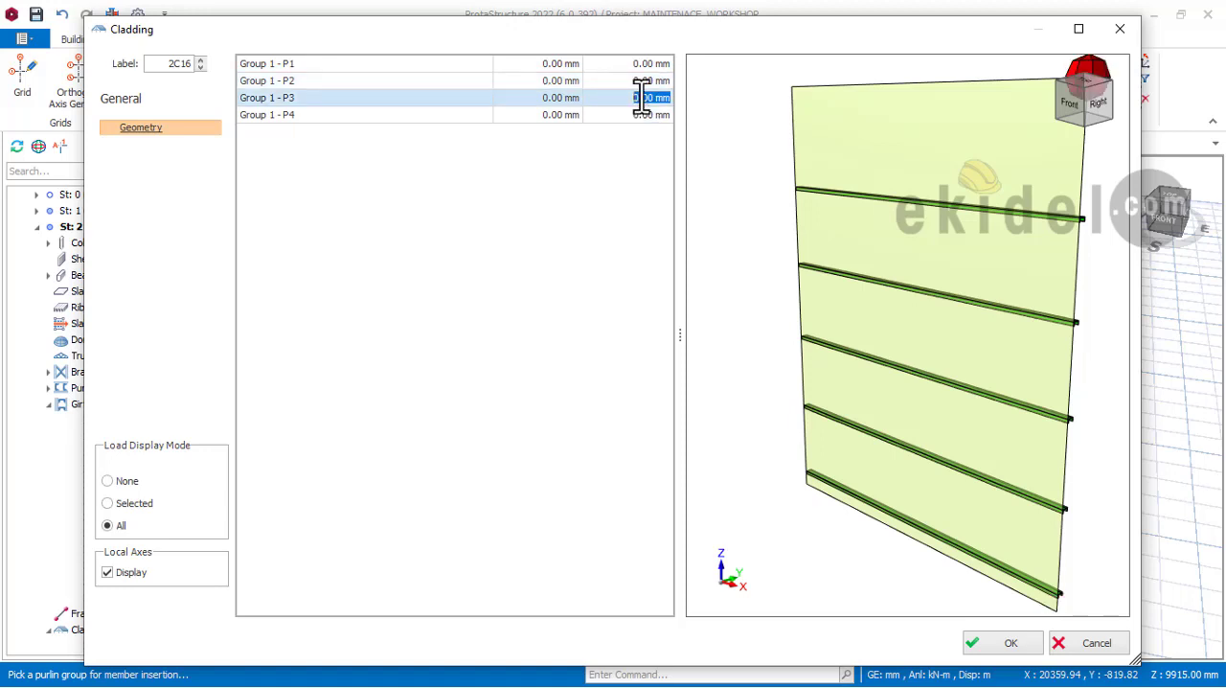
type("-355")
Step: Set corner P4's vertical offset to 165 mm, create the right corner cladding, and review the clad building from the rear
left_click(643, 114)
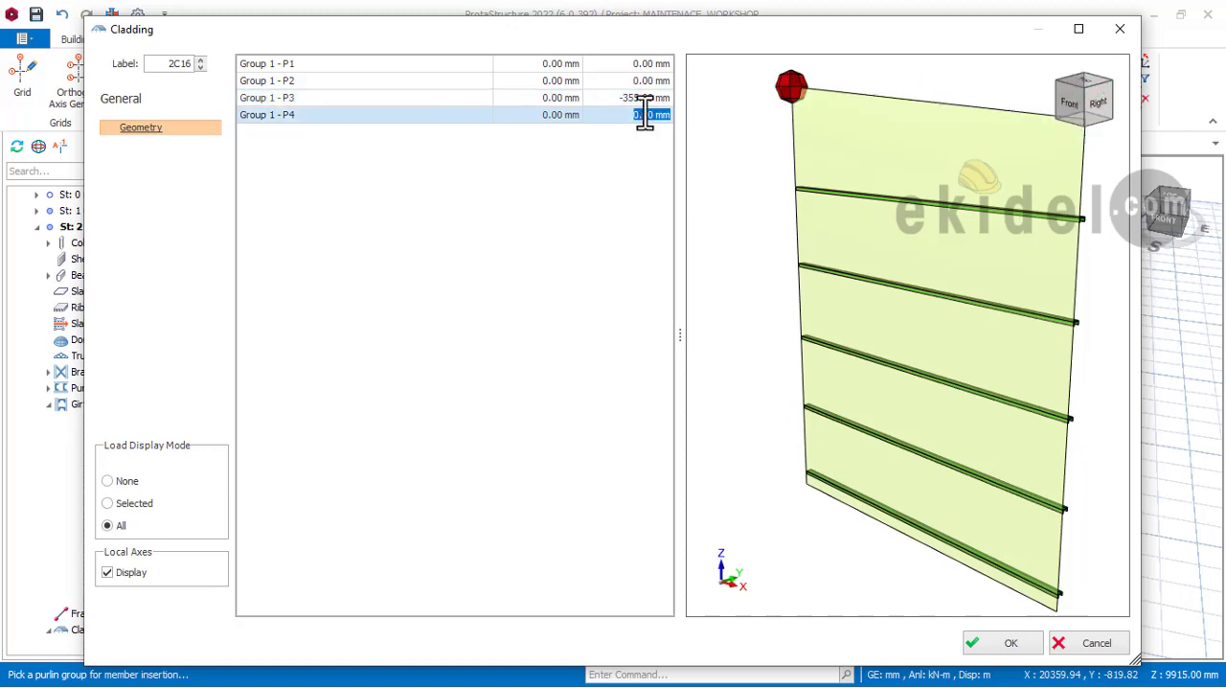
type("165")
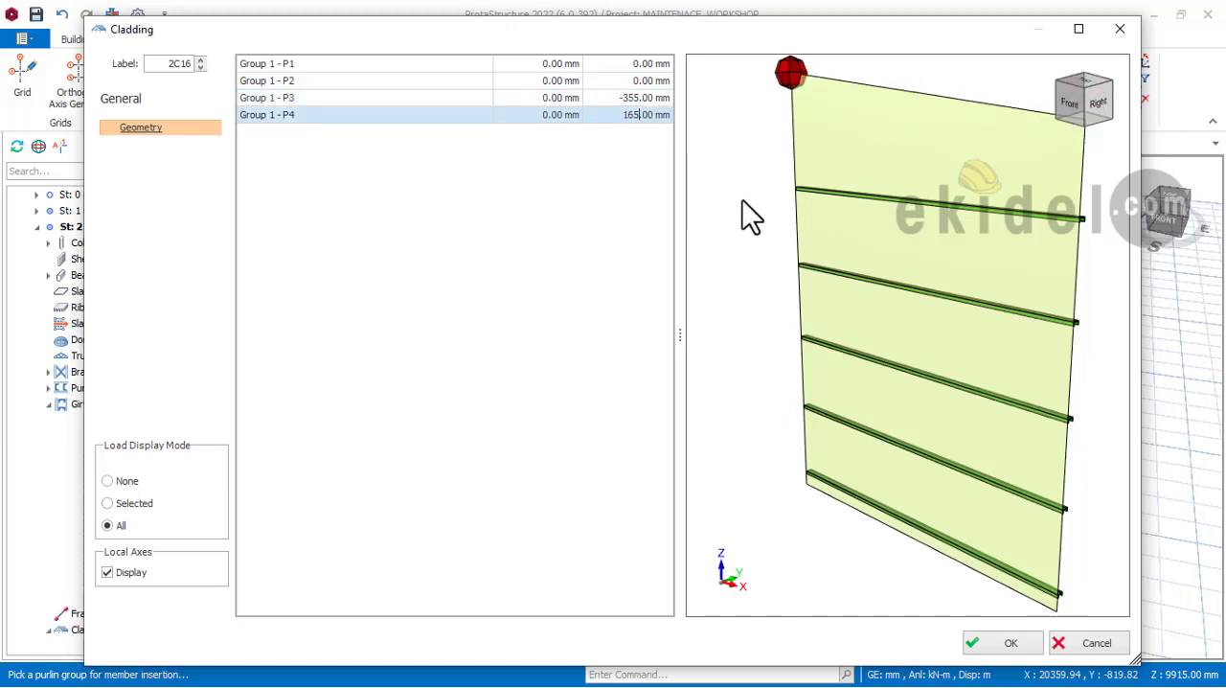
left_click(1013, 644)
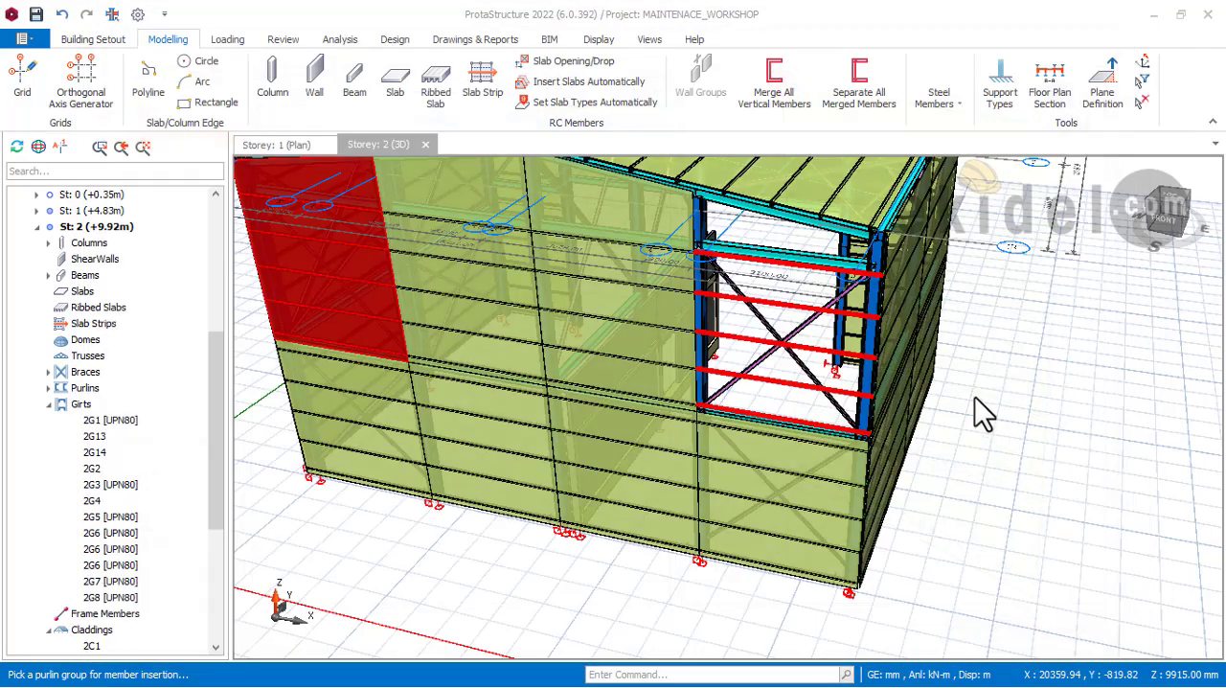
mouse_move(926, 293)
middle_mouse_down()
mouse_move(832, 271)
mouse_move(728, 276)
mouse_move(1054, 342)
mouse_move(870, 323)
mouse_move(801, 252)
middle_mouse_up()
middle_click_drag(805, 311, 843, 301)
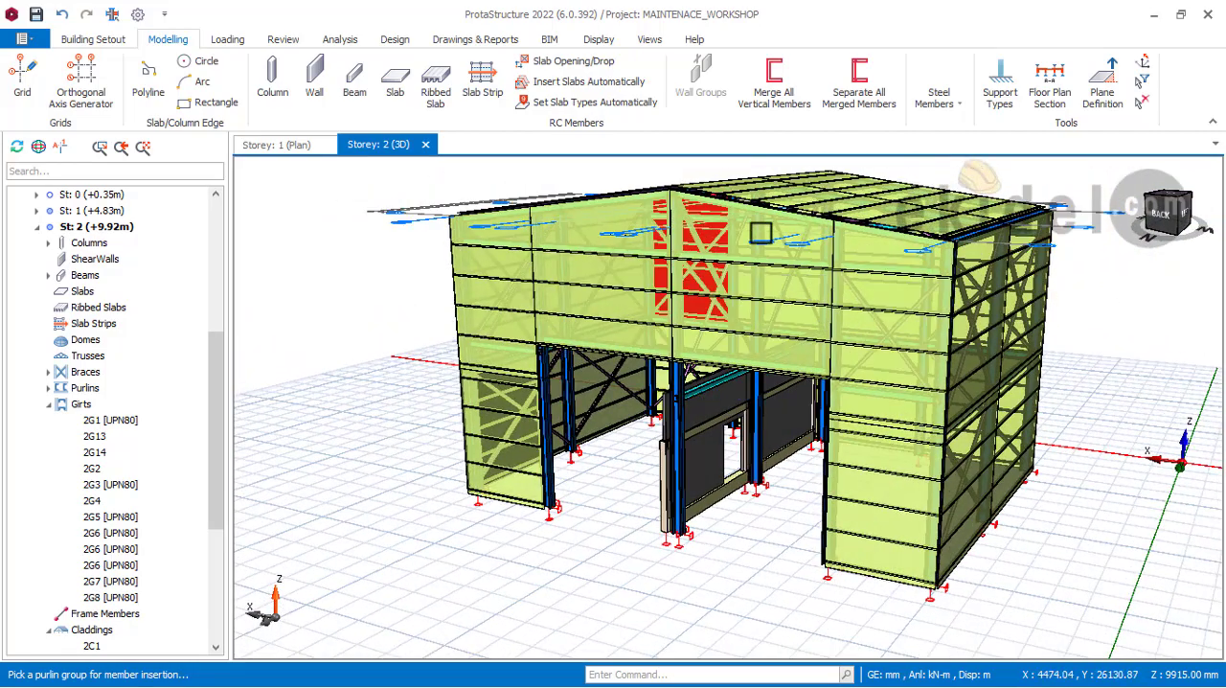
Step: End the cladding insertion and hide the claddings layer to examine the bare steel frame behind the rear gable
scroll(717, 210, "up", 4)
middle_click_drag(716, 303, 680, 292)
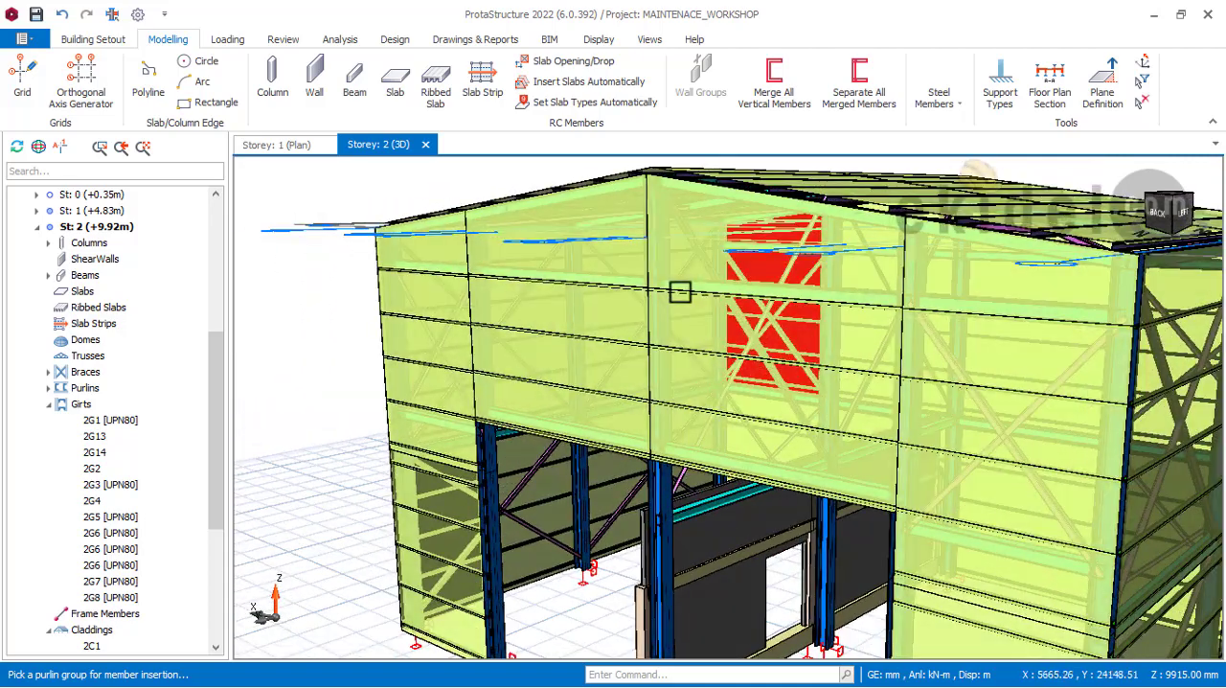
scroll(692, 274, "down", 3)
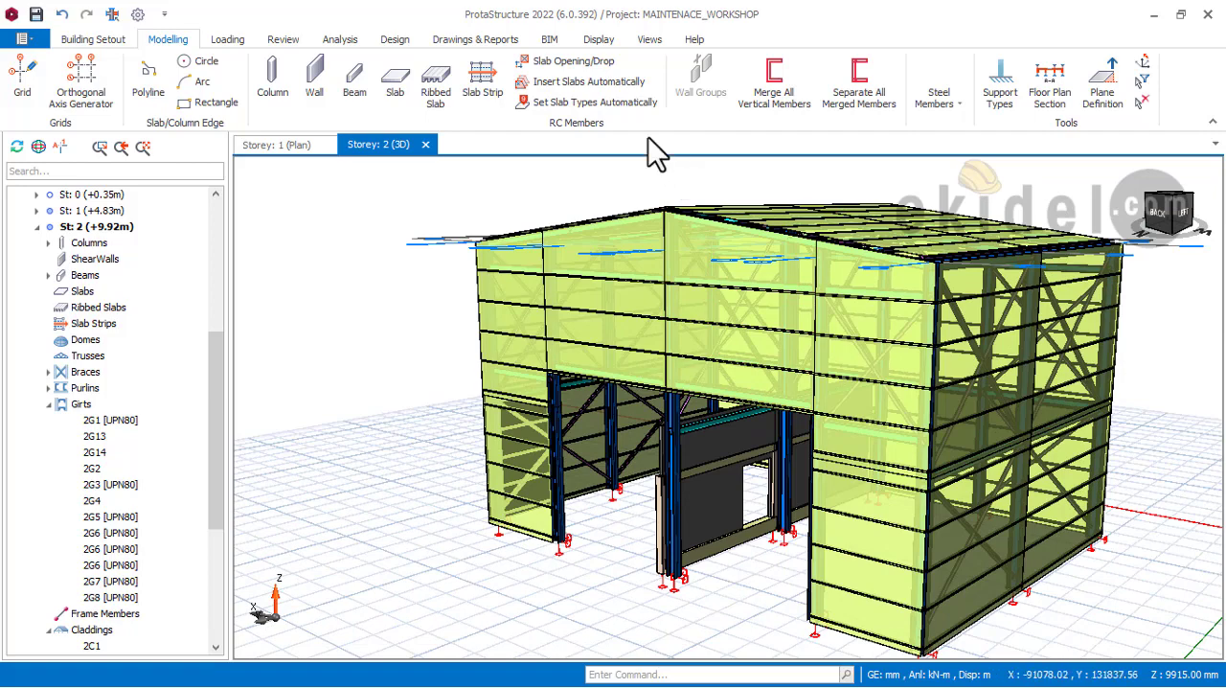
left_click(598, 40)
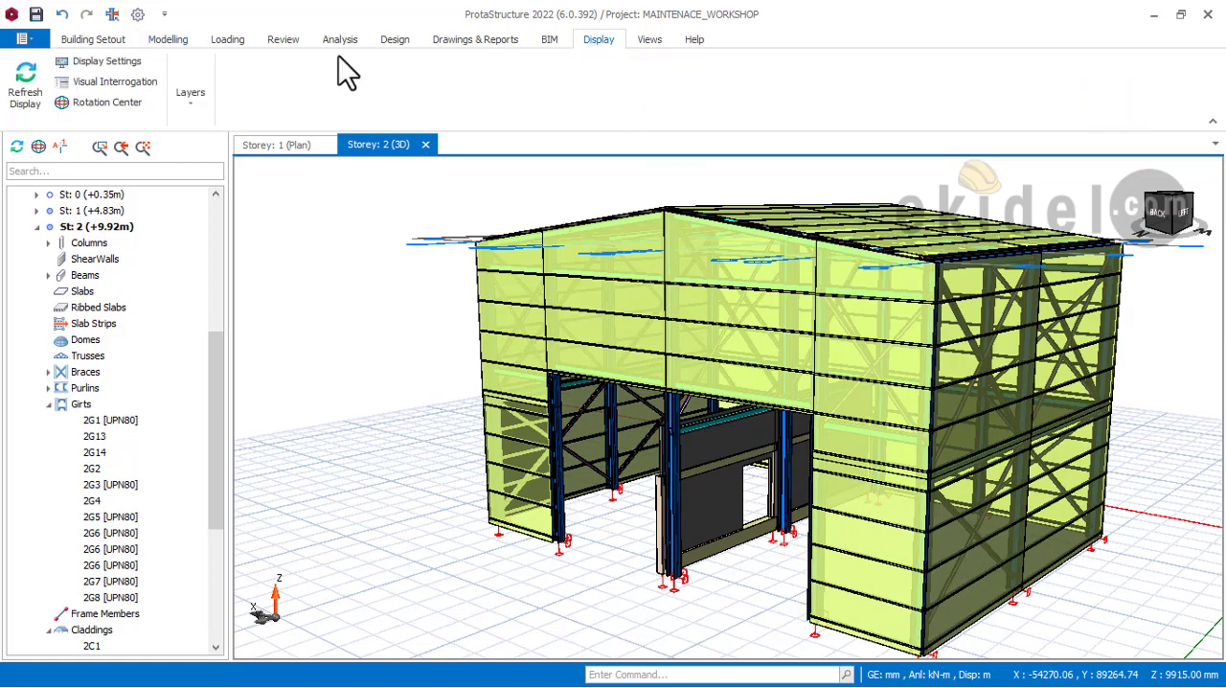
left_click(185, 96)
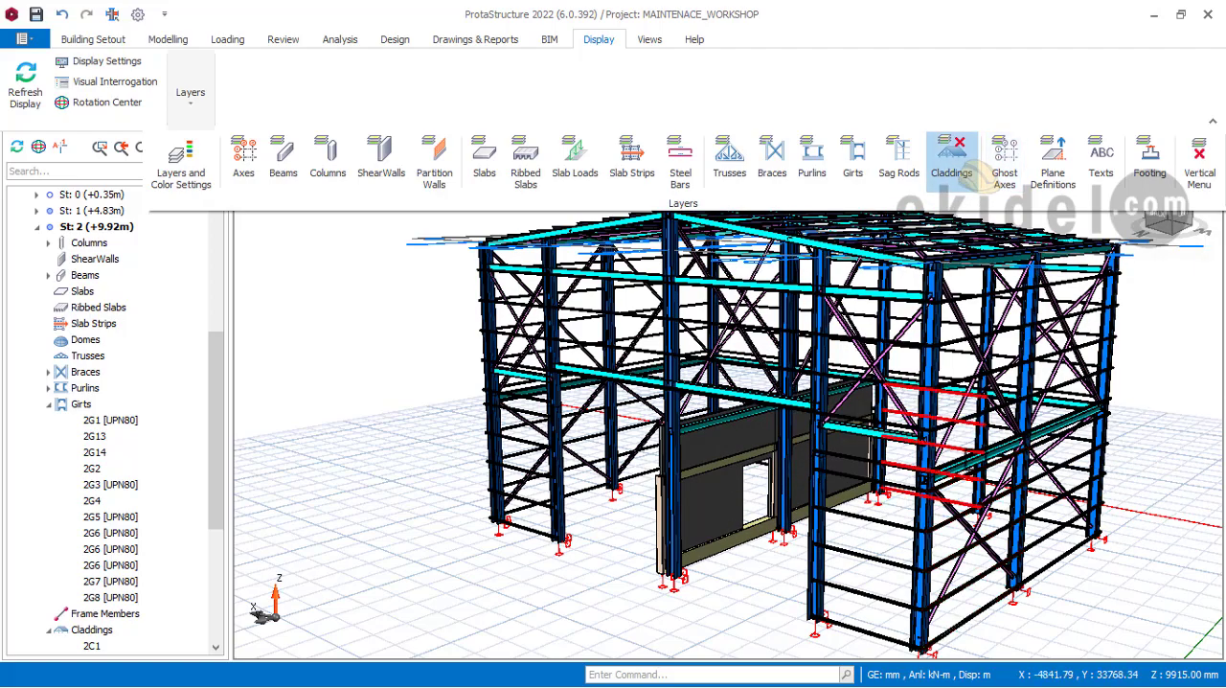
scroll(877, 421, "up", 1)
middle_click_drag(803, 490, 799, 560)
scroll(799, 560, "down", 1)
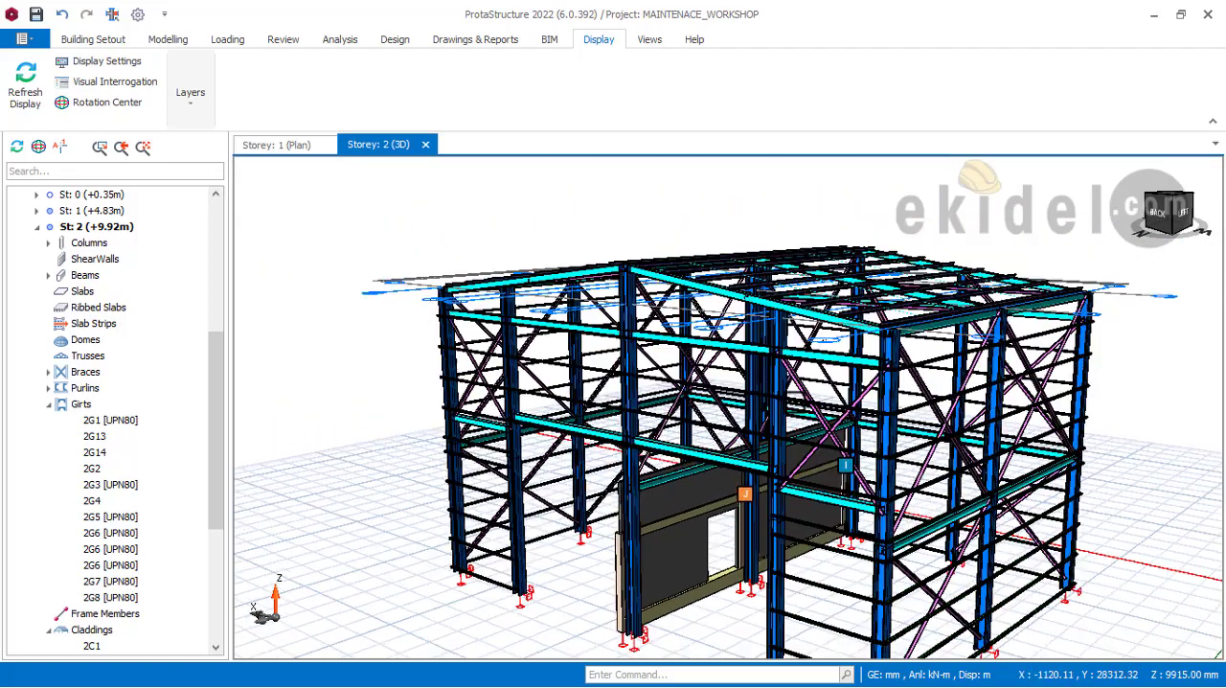
Step: Show the claddings layer again and review the fully clad building from the rear
left_click(199, 113)
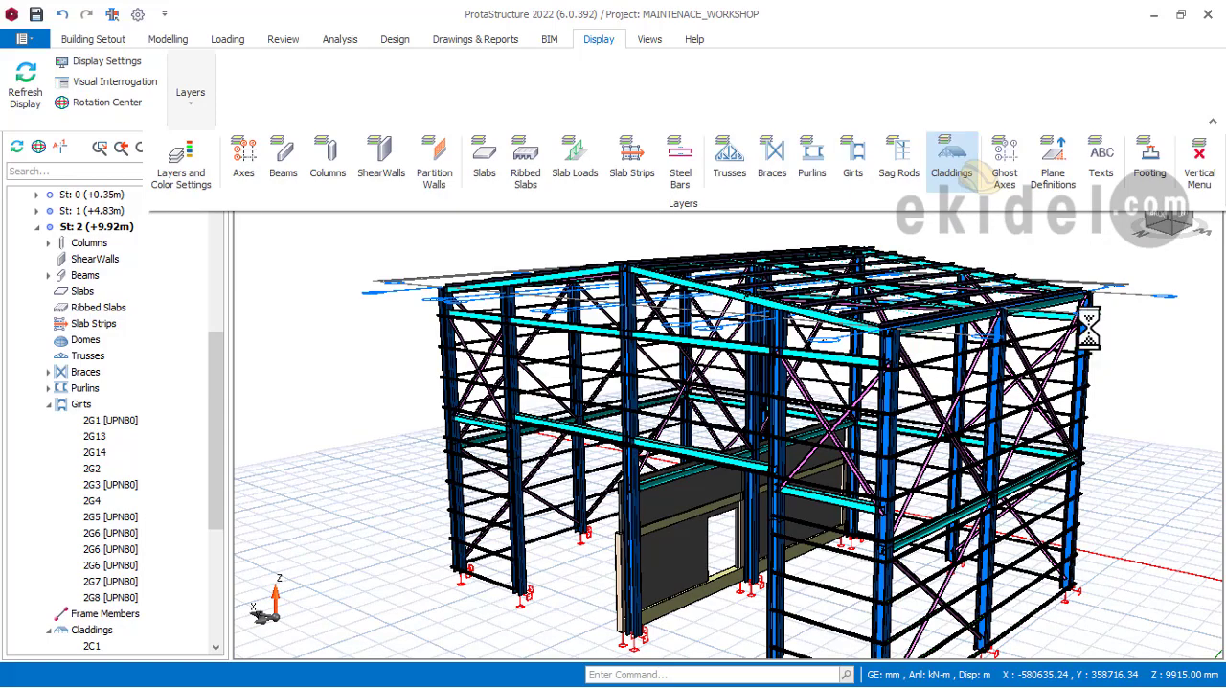
scroll(867, 353, "down", 2)
middle_click_drag(1000, 378, 795, 338)
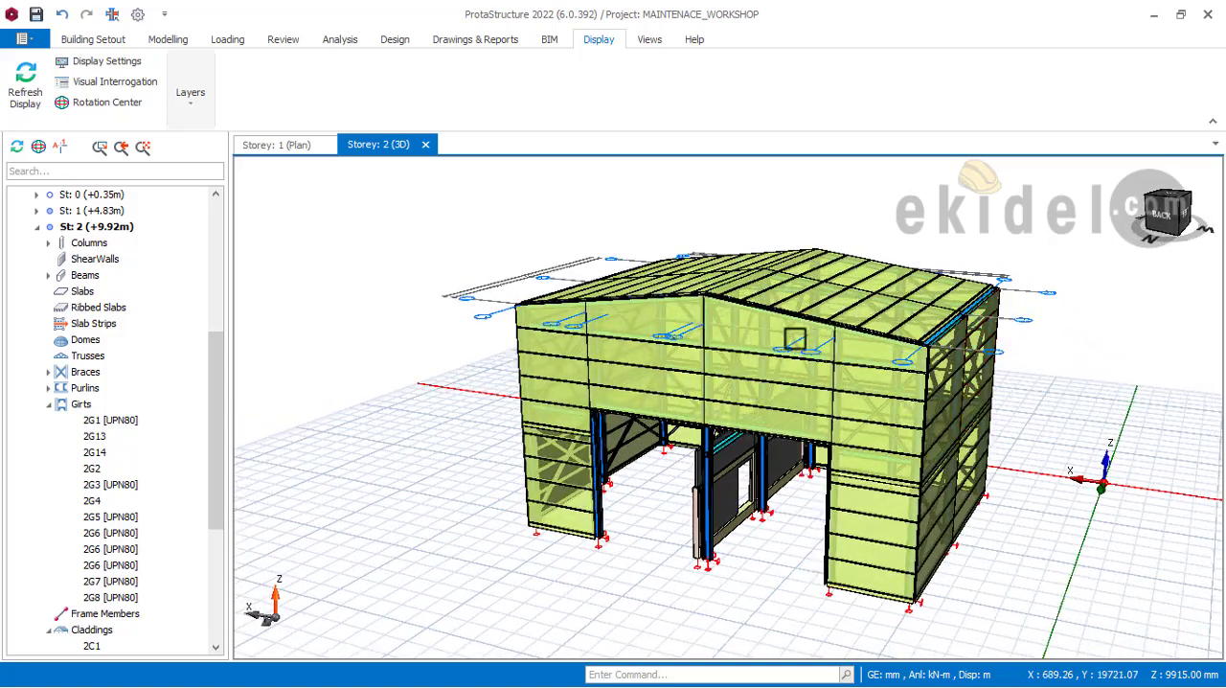
scroll(795, 339, "up", 2)
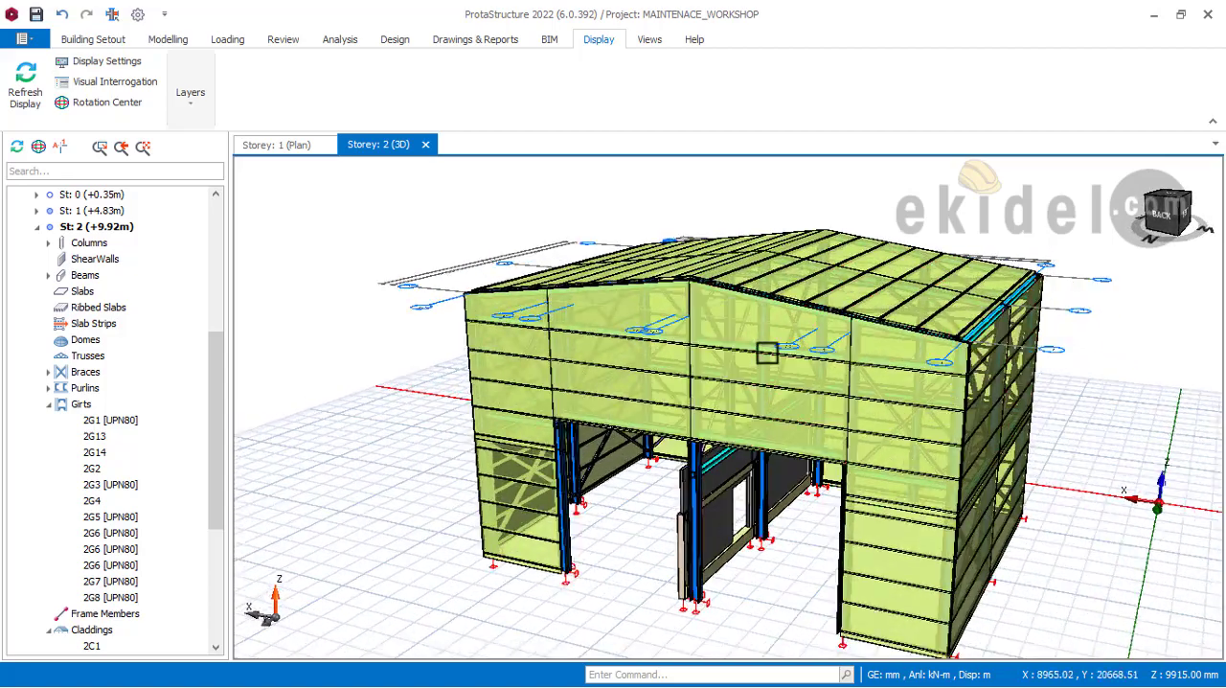
Step: Hide the claddings layer so only the steel frame is displayed, and examine the frame from its rear corner
left_click(191, 96)
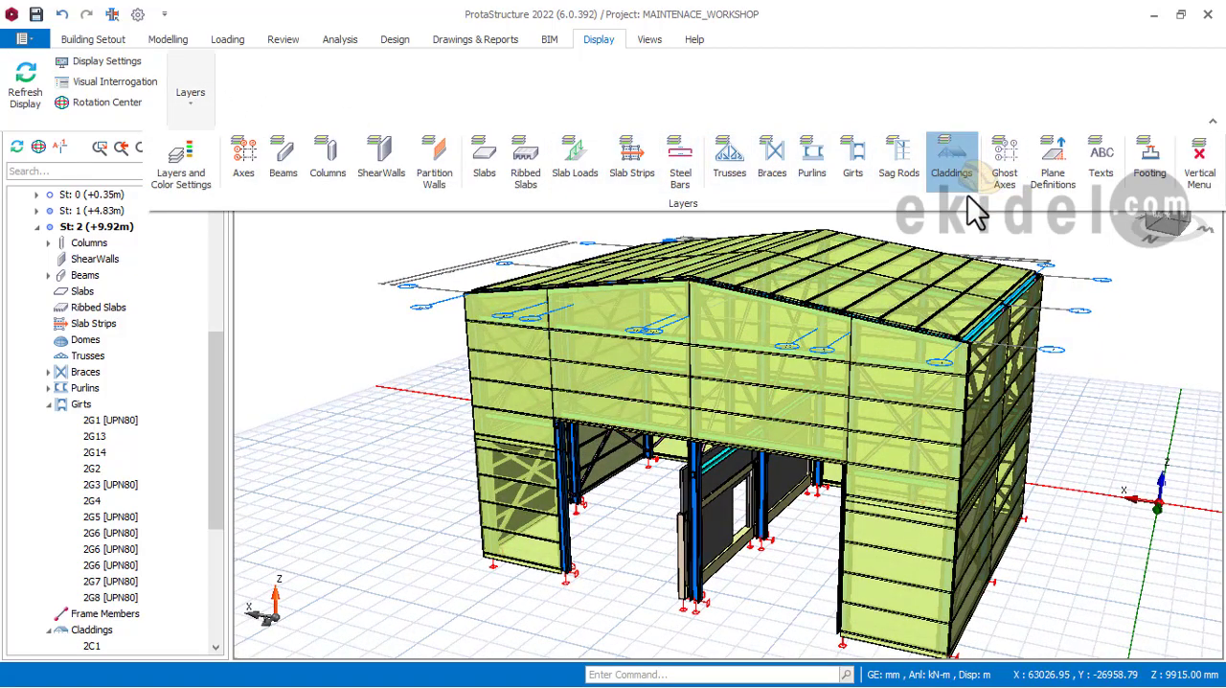
left_click(968, 196)
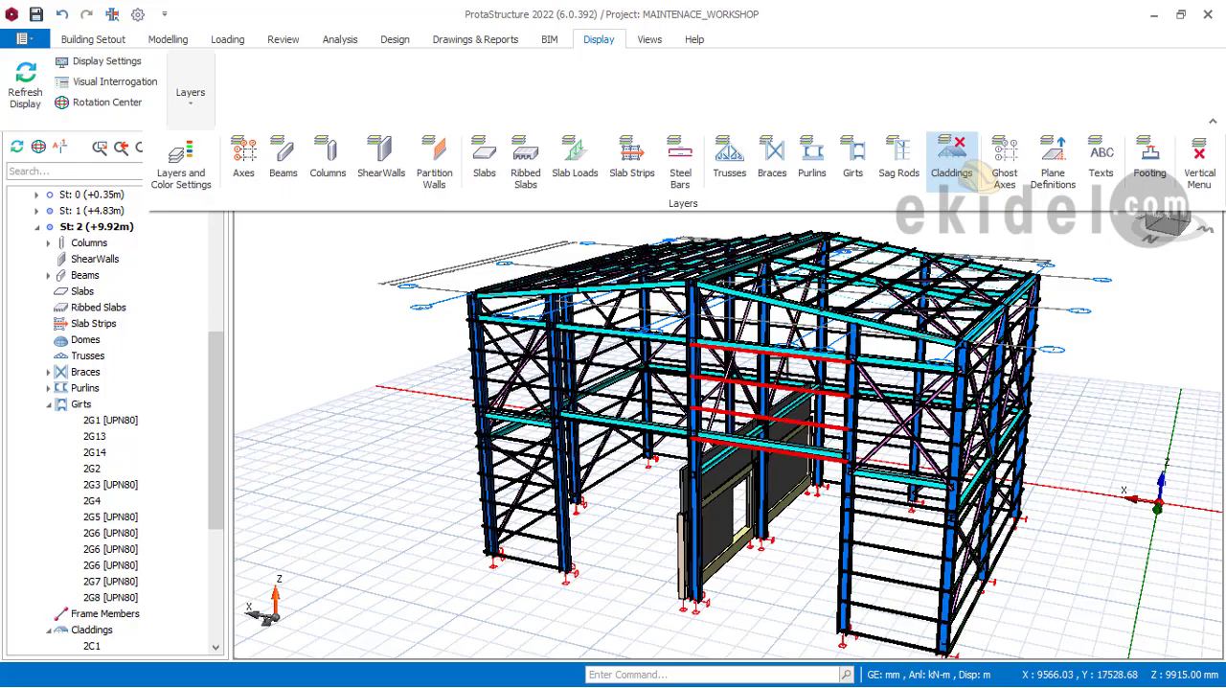
middle_click_drag(776, 447, 887, 381)
middle_click_drag(800, 422, 892, 414, "shift")
scroll(831, 415, "up", 1)
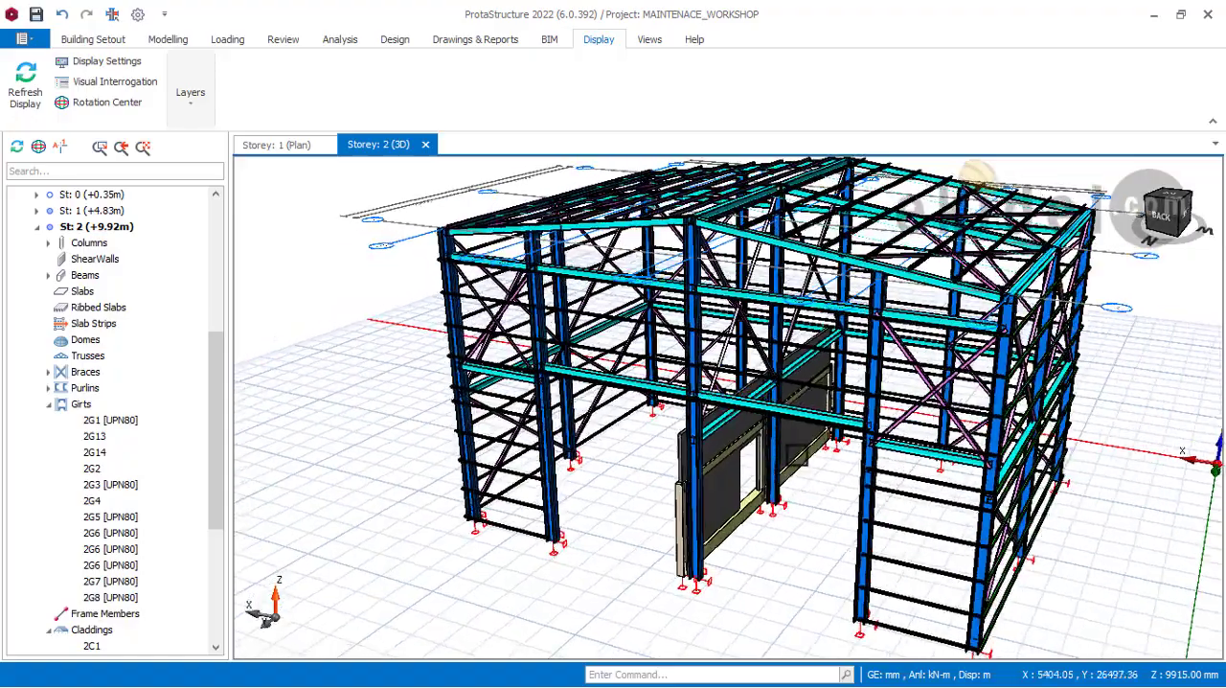
mouse_move(795, 436)
middle_mouse_down("shift")
mouse_move(879, 432)
mouse_move(846, 446)
mouse_move(947, 385)
middle_mouse_up("shift")
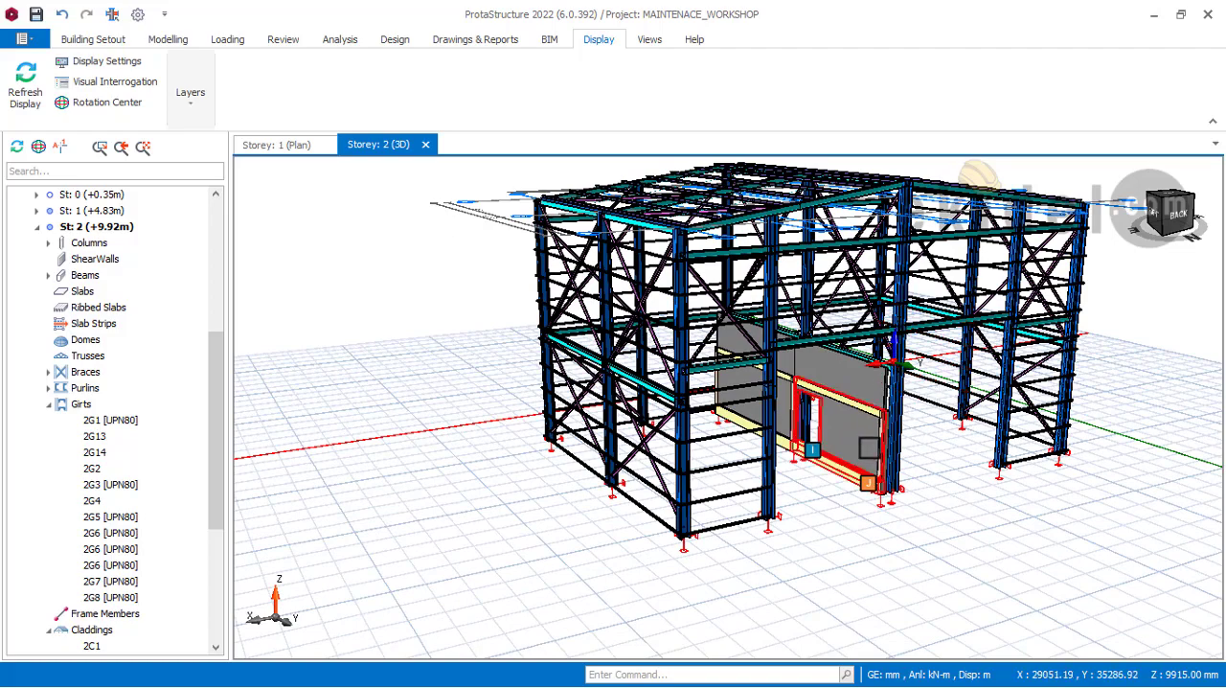
Step: Inspect the properties of the short first-storey beam at the rear gable's corner and the sloping roof beam
middle_click_drag(867, 447, 731, 347, "shift")
scroll(731, 347, "up", 5)
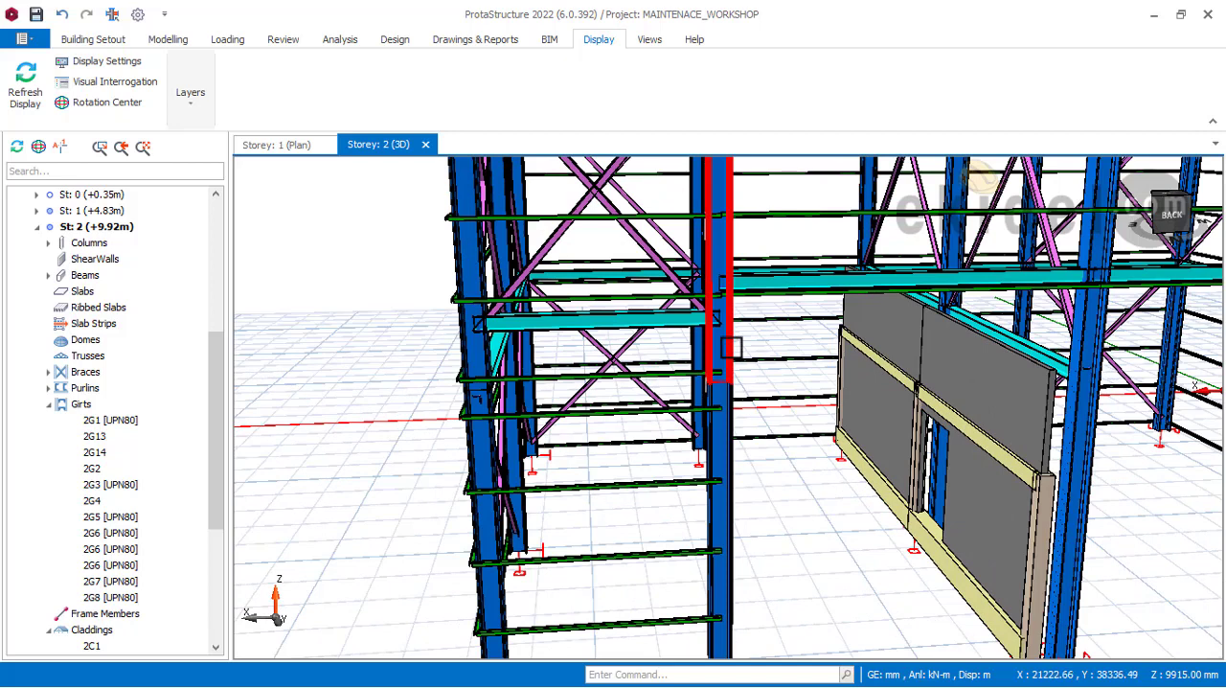
mouse_move(731, 347)
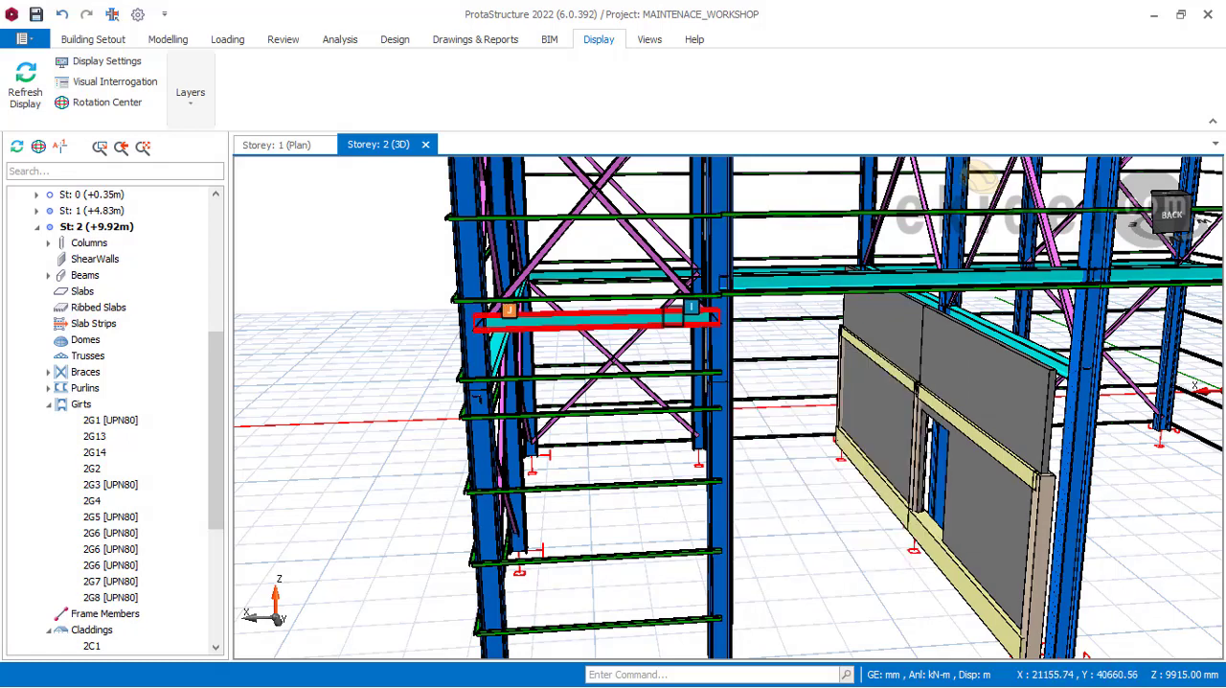
mouse_move(666, 320)
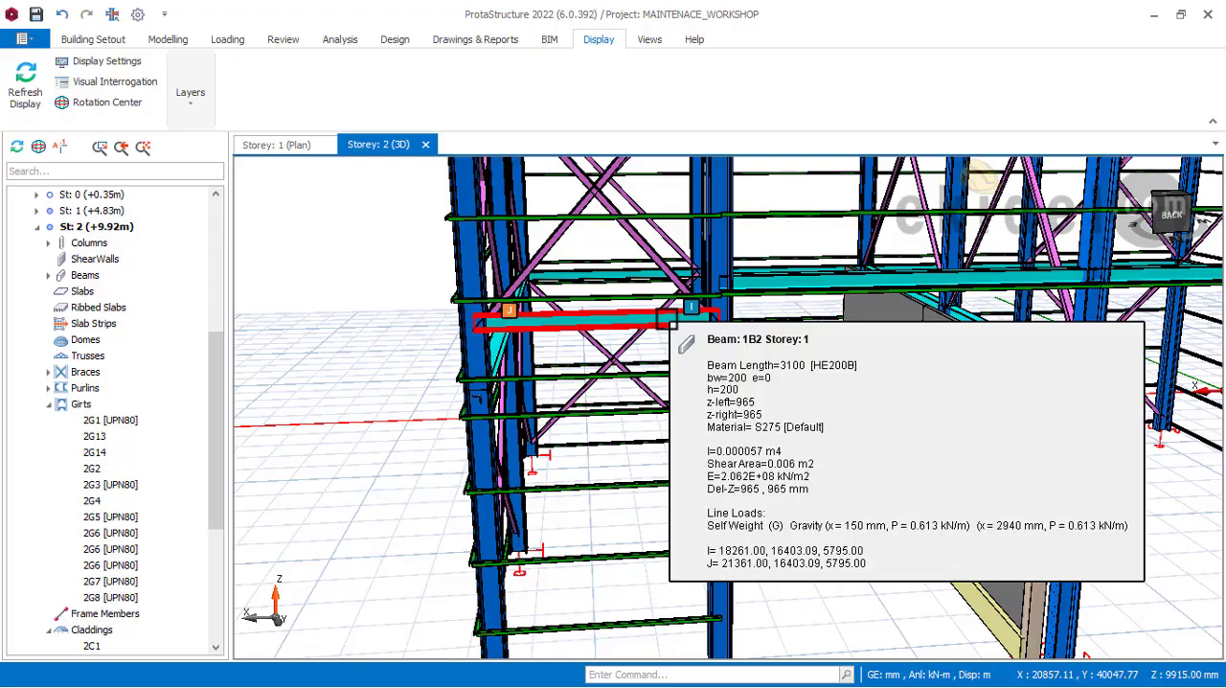
scroll(770, 339, "down", 4)
middle_click_drag(825, 350, 752, 497)
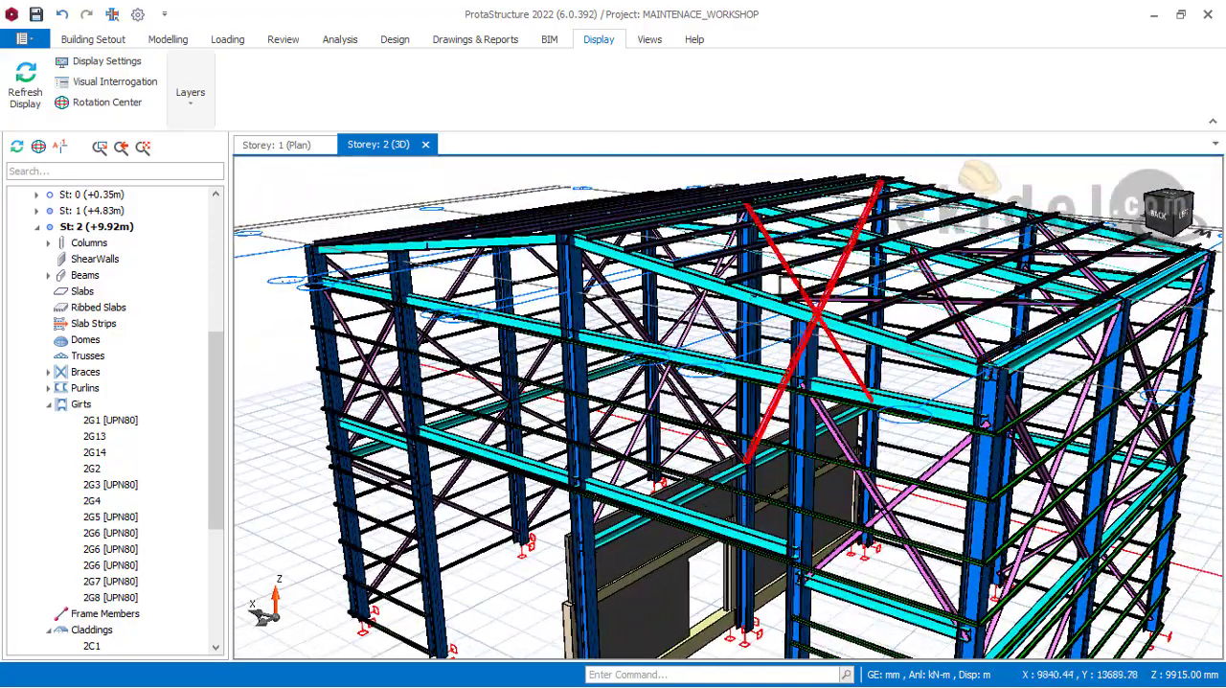
mouse_move(757, 294)
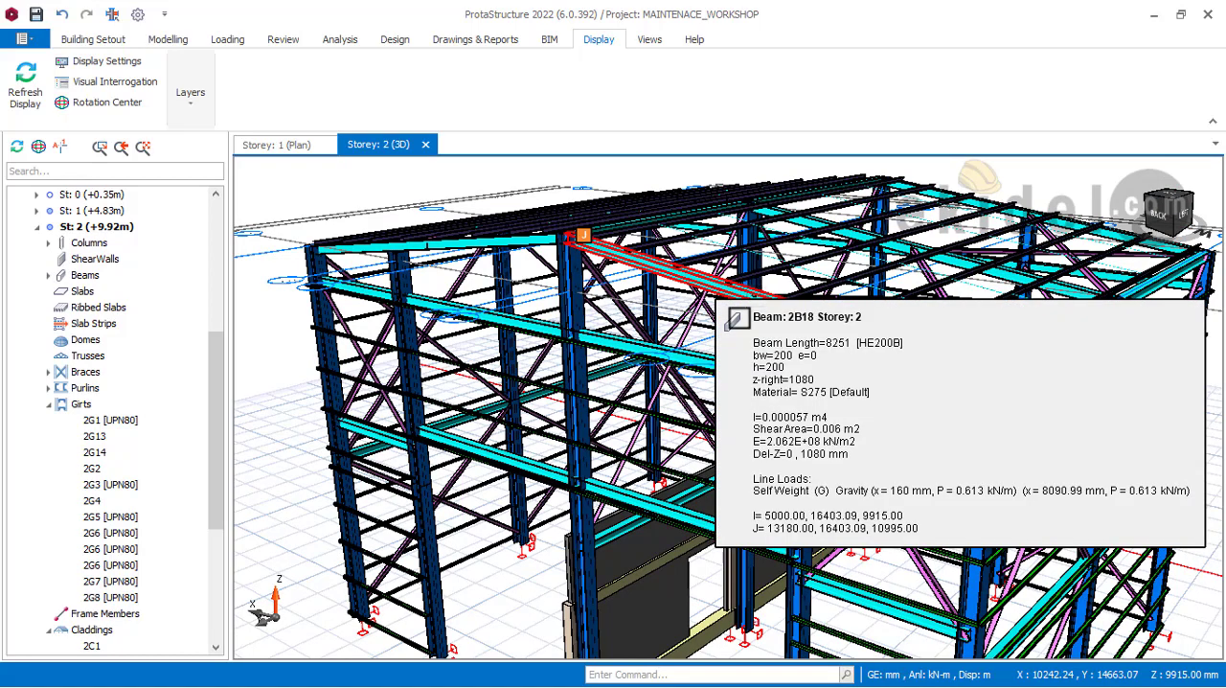
Step: Inspect the properties of the rear gable's lower column beside the wide opening and the upper girts framing into it
scroll(958, 383, "up", 5)
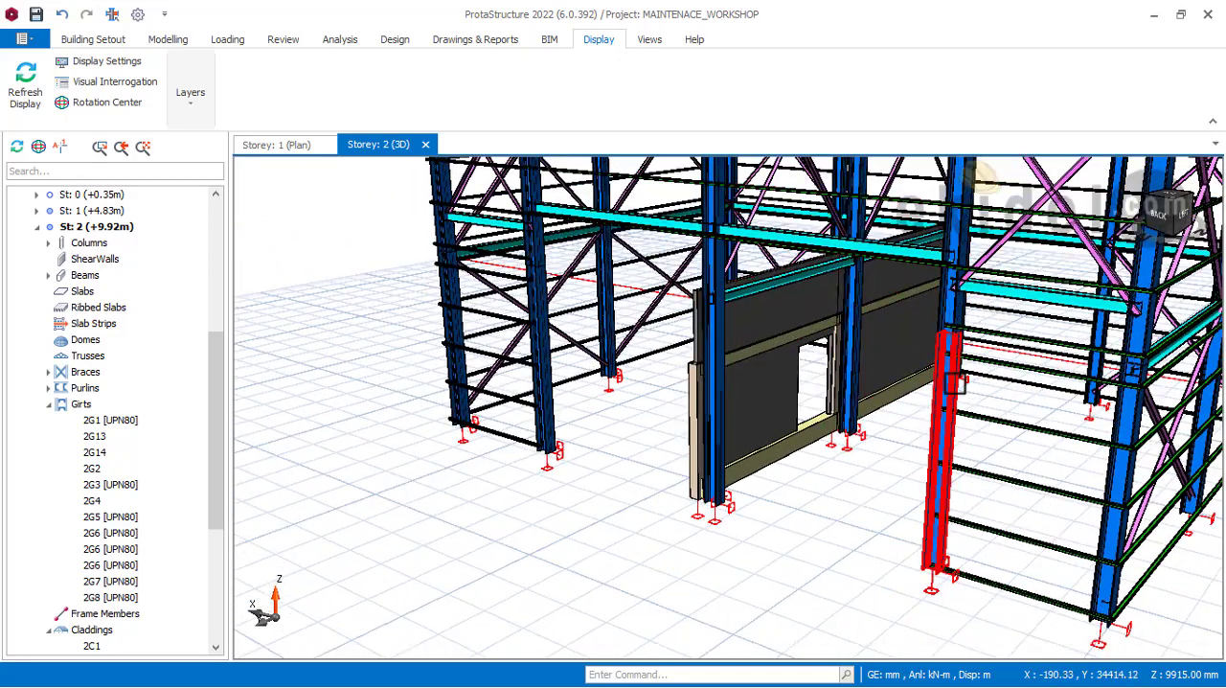
mouse_move(951, 386)
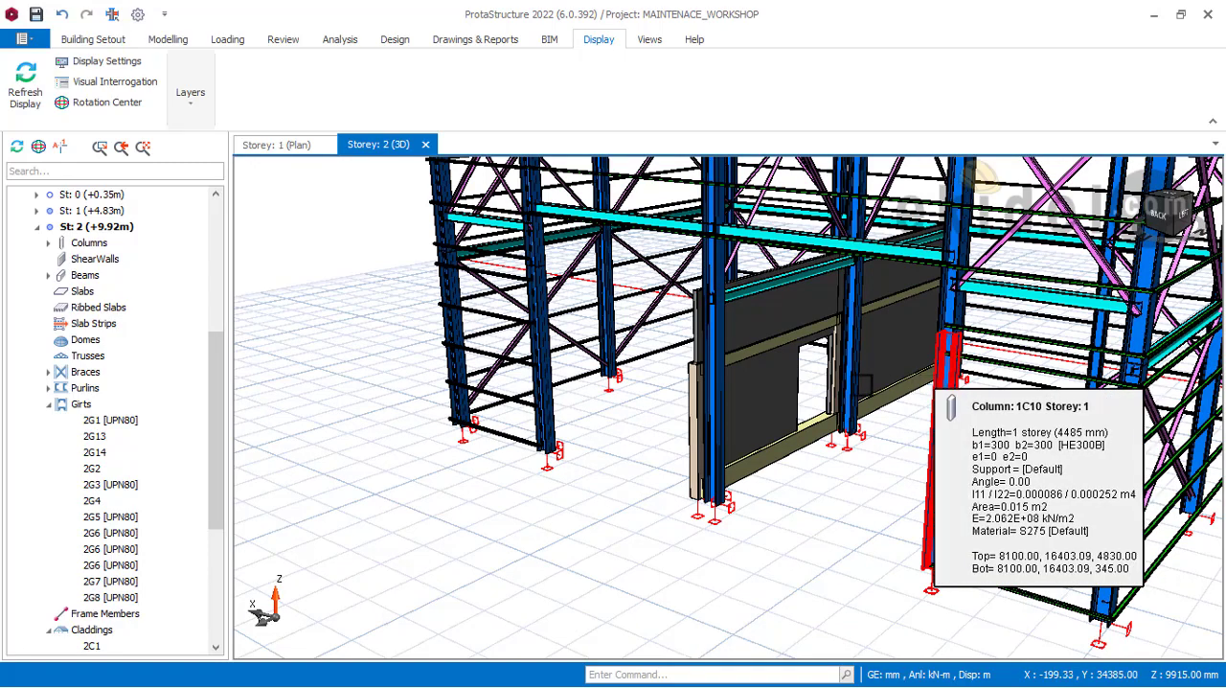
scroll(958, 402, "down", 5)
middle_click_drag(958, 403, 848, 451)
scroll(886, 388, "up", 2)
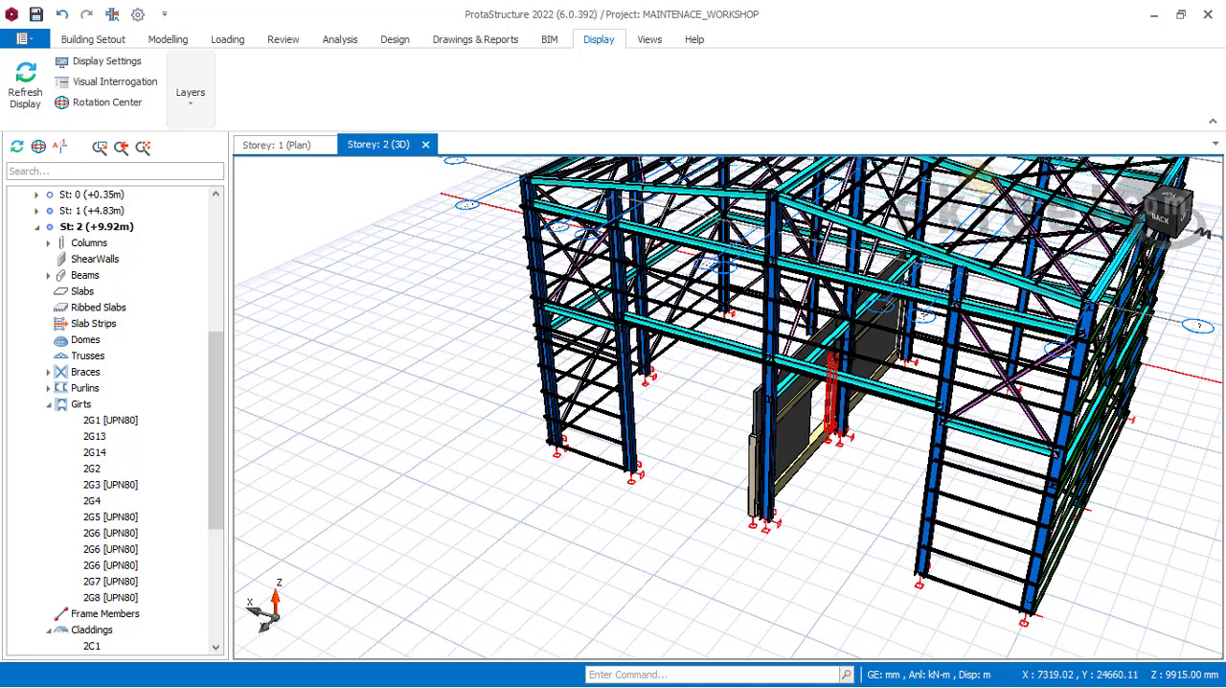
mouse_move(923, 374)
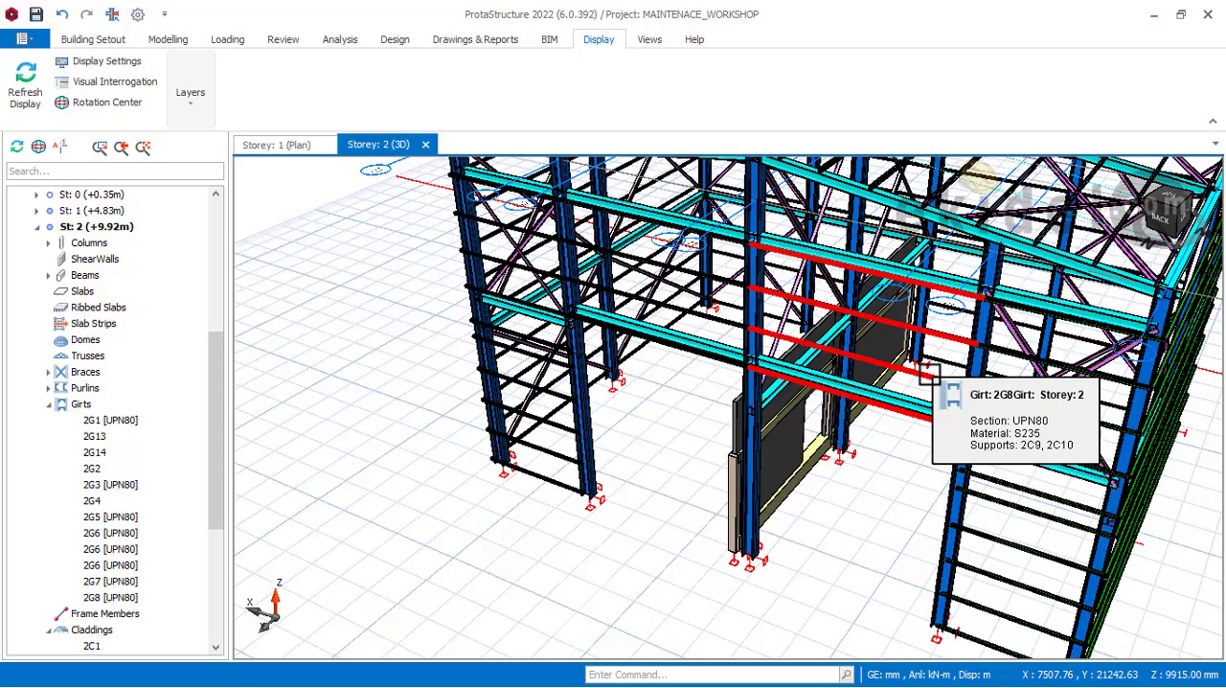
Step: Inspect the properties of the roof cross bracing in the rear bay and examine the surrounding purlins and beams
middle_click_drag(920, 370, 846, 517)
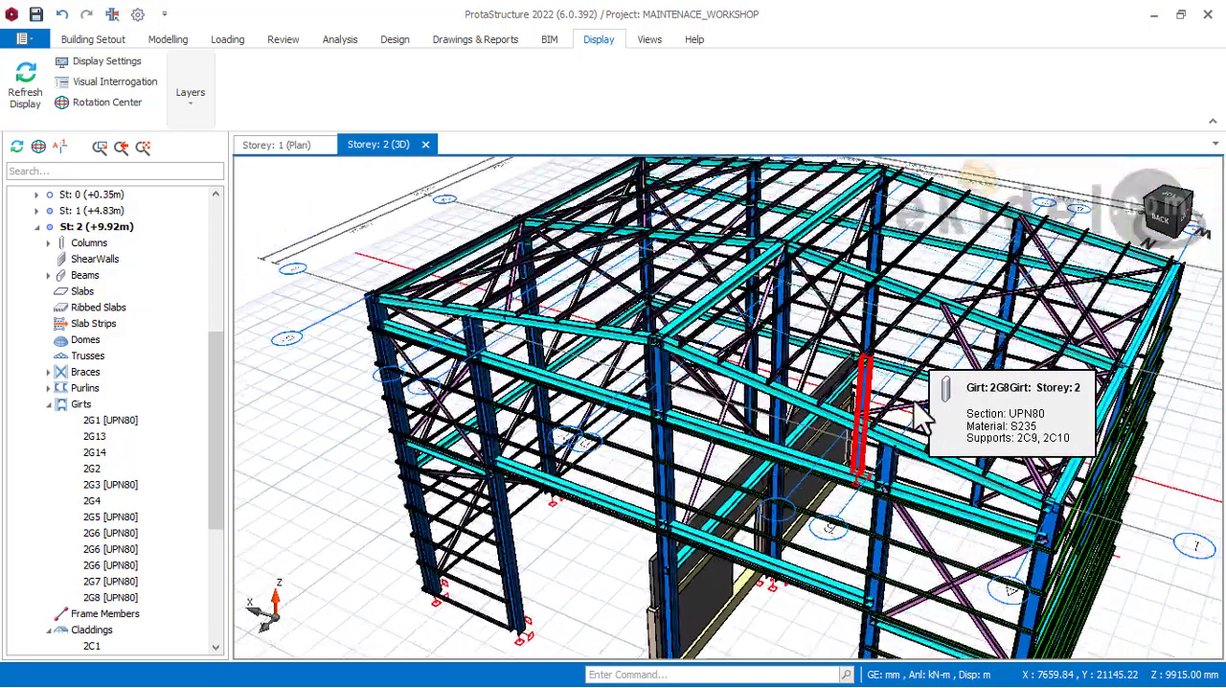
scroll(1046, 419, "up", 1)
scroll(1046, 420, "up", 4)
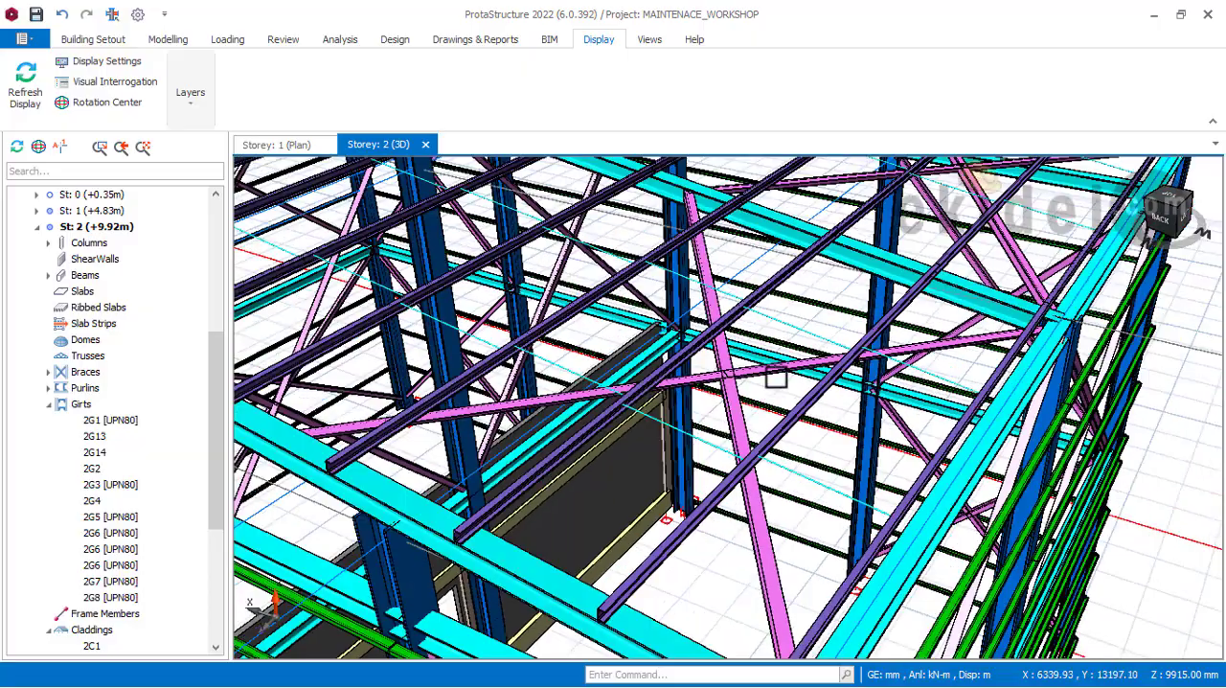
middle_click_drag(771, 424, 786, 361, "shift")
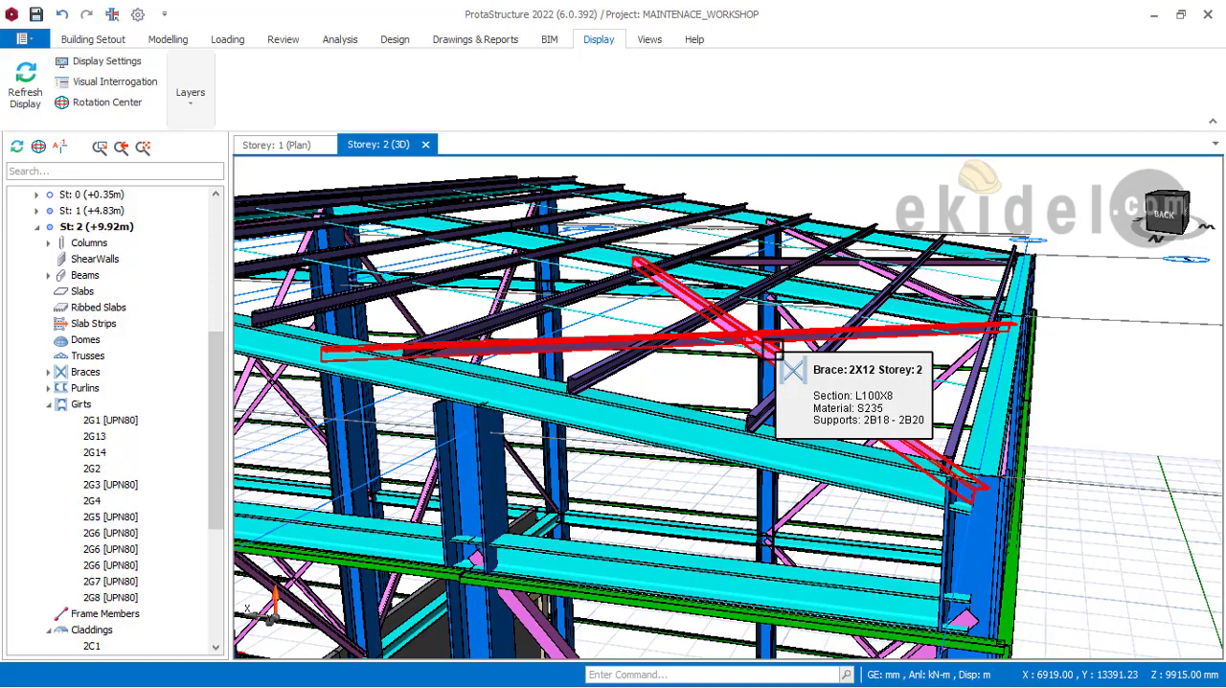
scroll(777, 351, "down", 3)
middle_click_drag(781, 356, 883, 392, "shift")
scroll(884, 392, "down", 3)
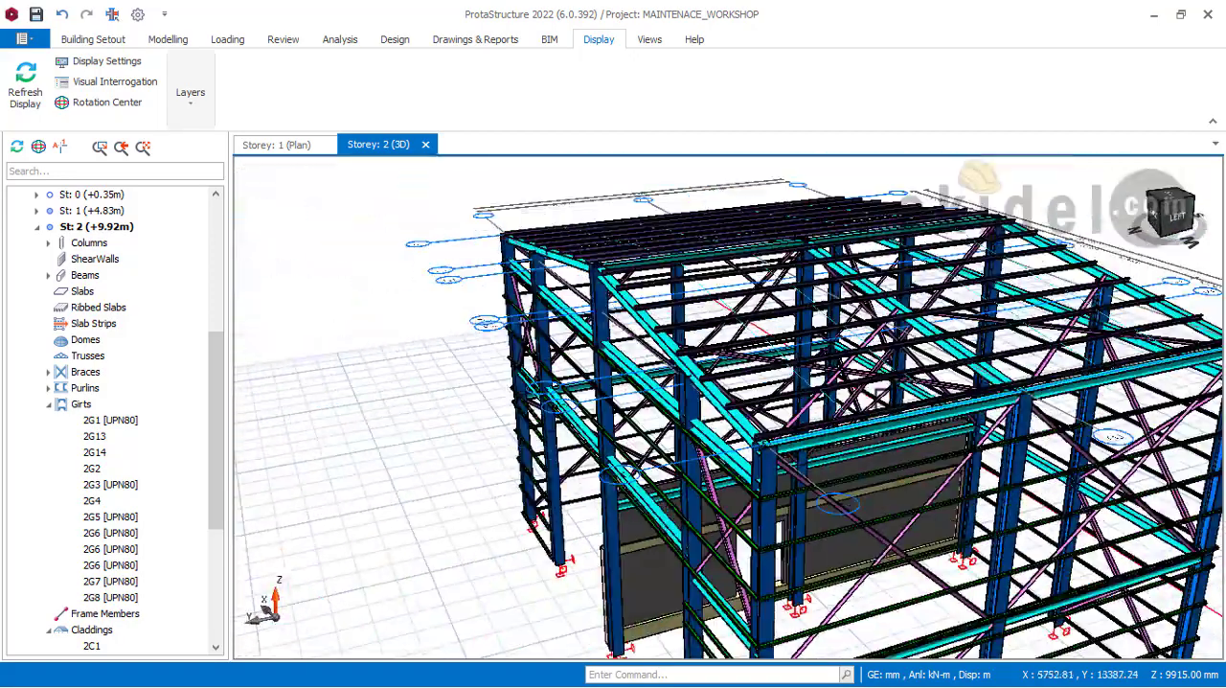
Step: Examine the internal infill wall and its door opening within the steel frame from the rear and the side
middle_click_drag(1000, 419, 951, 414, "shift")
scroll(952, 414, "up", 3)
scroll(881, 456, "up", 3)
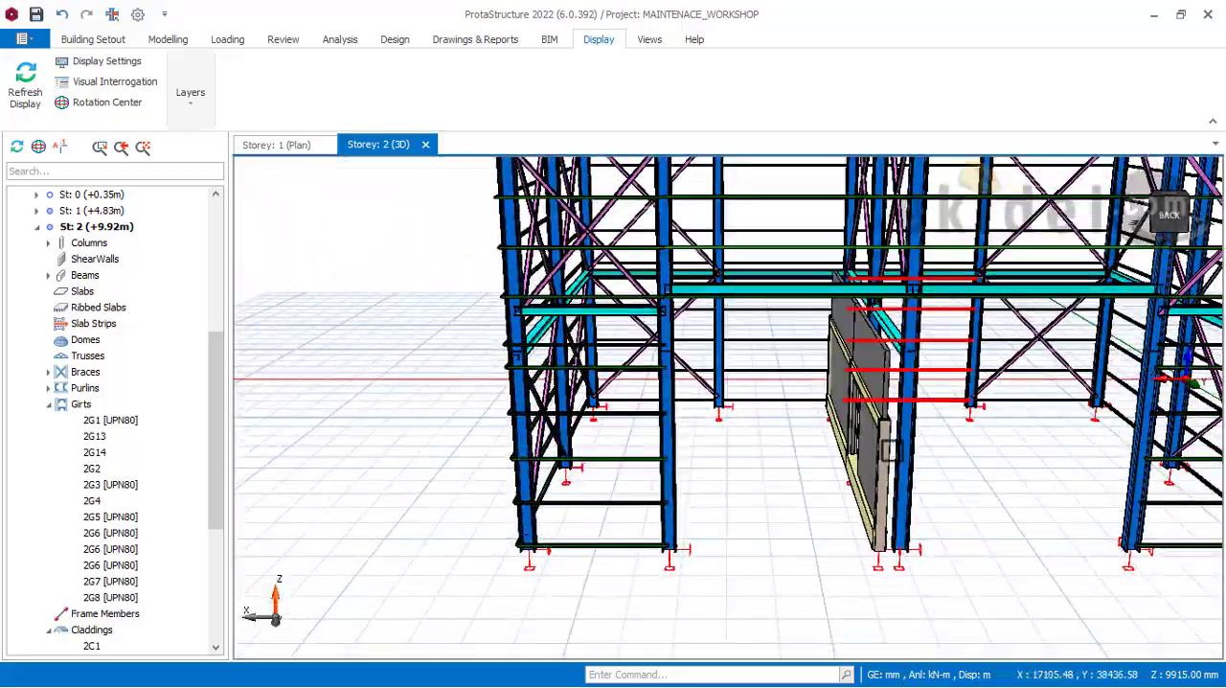
middle_click_drag(877, 466, 840, 438, "shift")
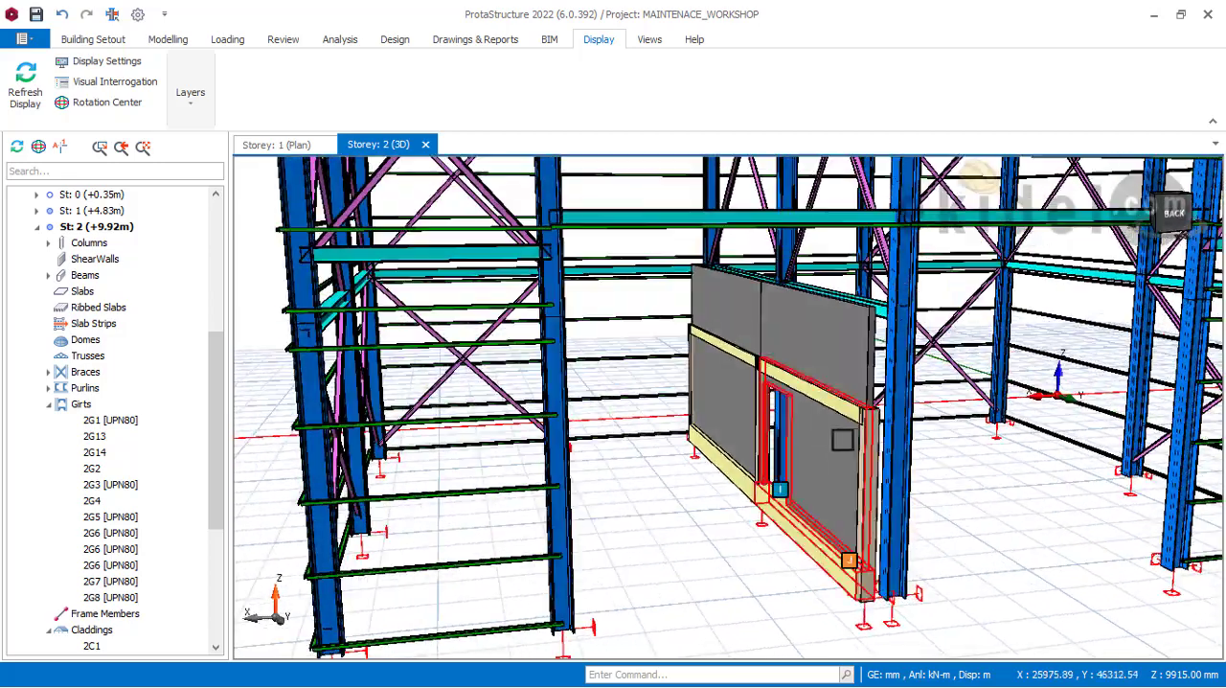
mouse_move(665, 352)
middle_mouse_down("shift")
mouse_move(747, 402)
mouse_move(679, 358)
middle_mouse_up("shift")
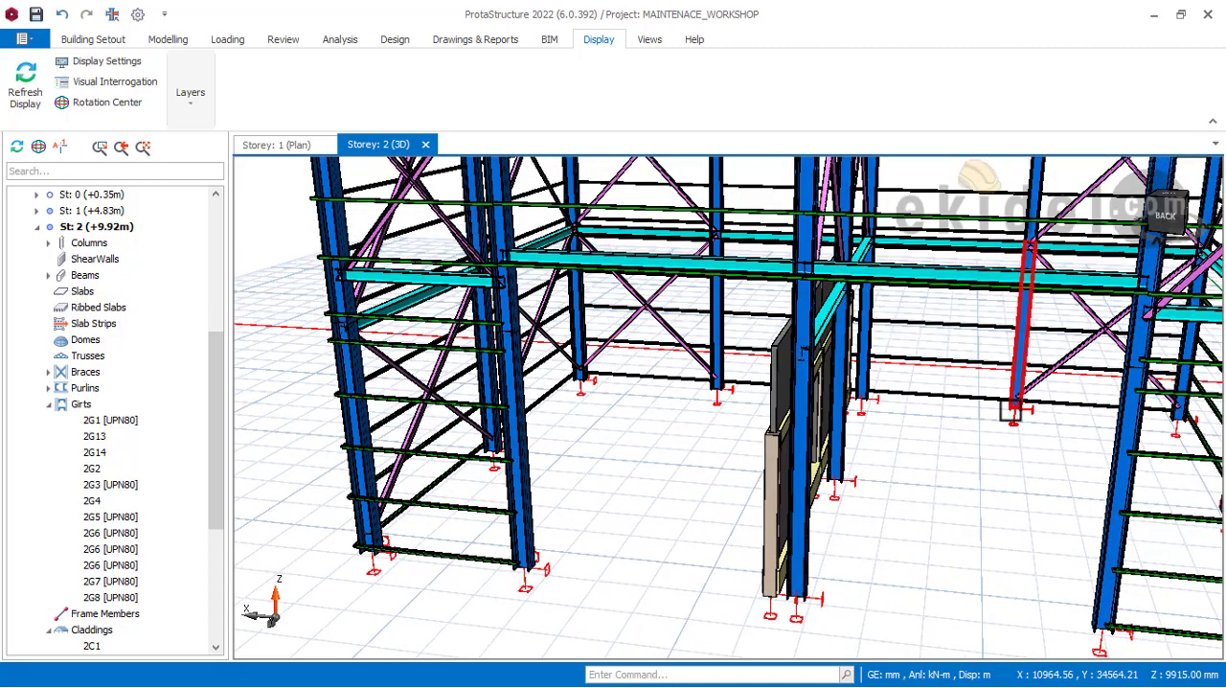
middle_click_drag(816, 479, 911, 498, "shift")
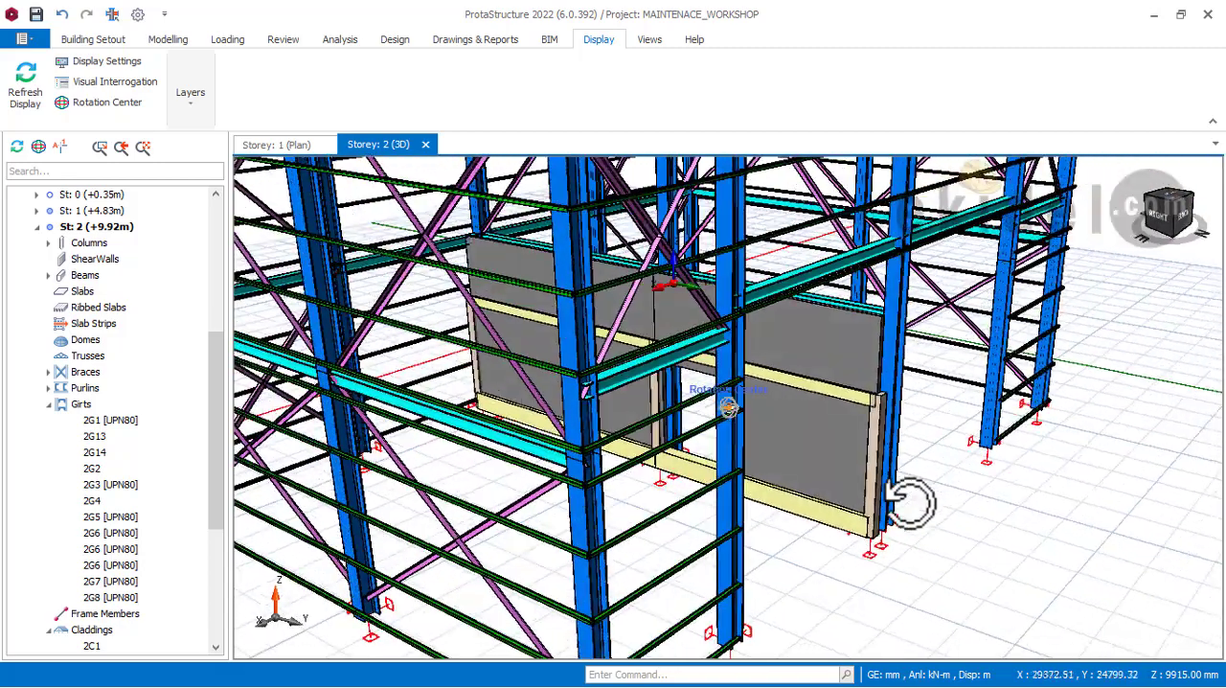
Step: Inspect the properties of the concrete ground beam carrying the infill wall panel with the door opening
scroll(772, 451, "up", 2)
middle_click_drag(818, 455, 892, 450)
scroll(885, 455, "up", 3)
scroll(868, 384, "down", 3)
scroll(893, 450, "up", 2)
scroll(892, 450, "up", 2)
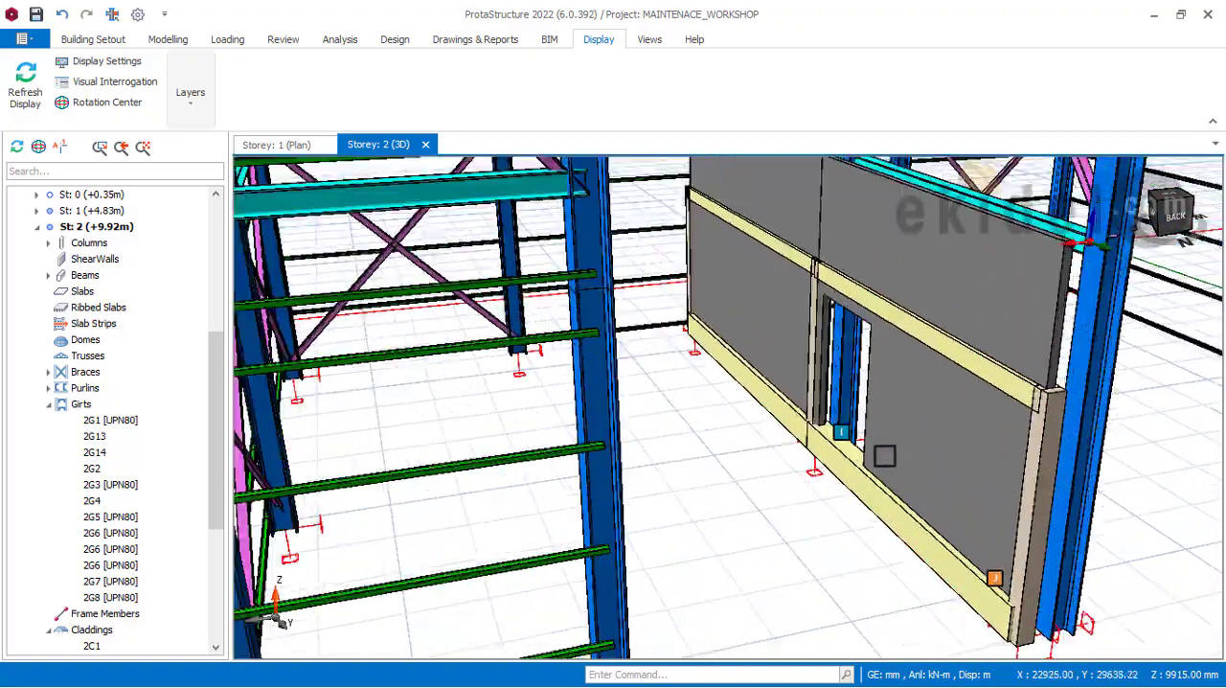
mouse_move(885, 456)
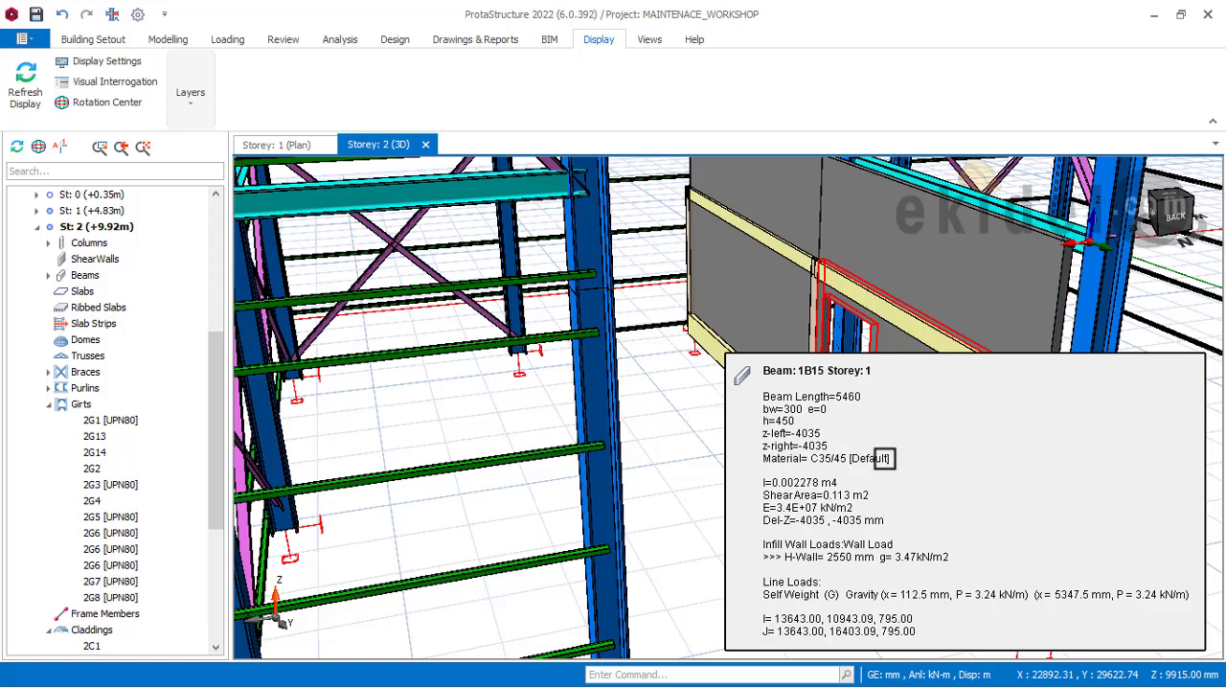
Step: Inspect the properties of the concrete column beside the infill wall's door opening and review the whole frame
scroll(846, 432, "down", 3)
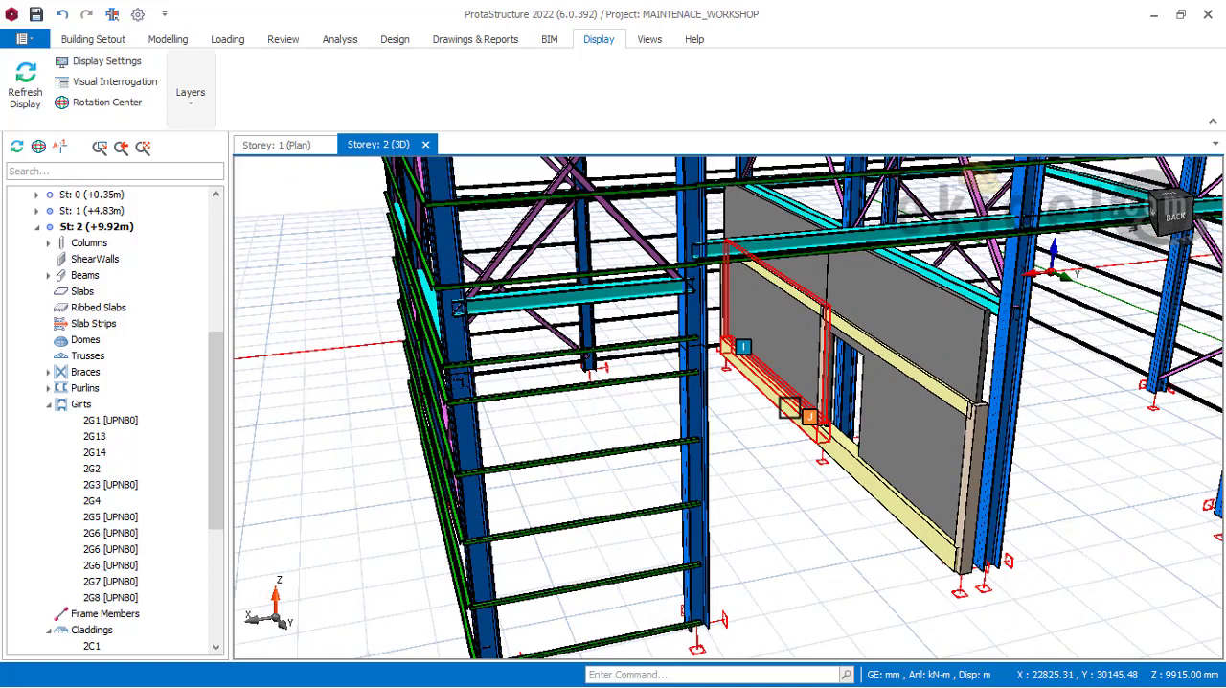
scroll(809, 422, "down", 2)
middle_click_drag(928, 446, 901, 433)
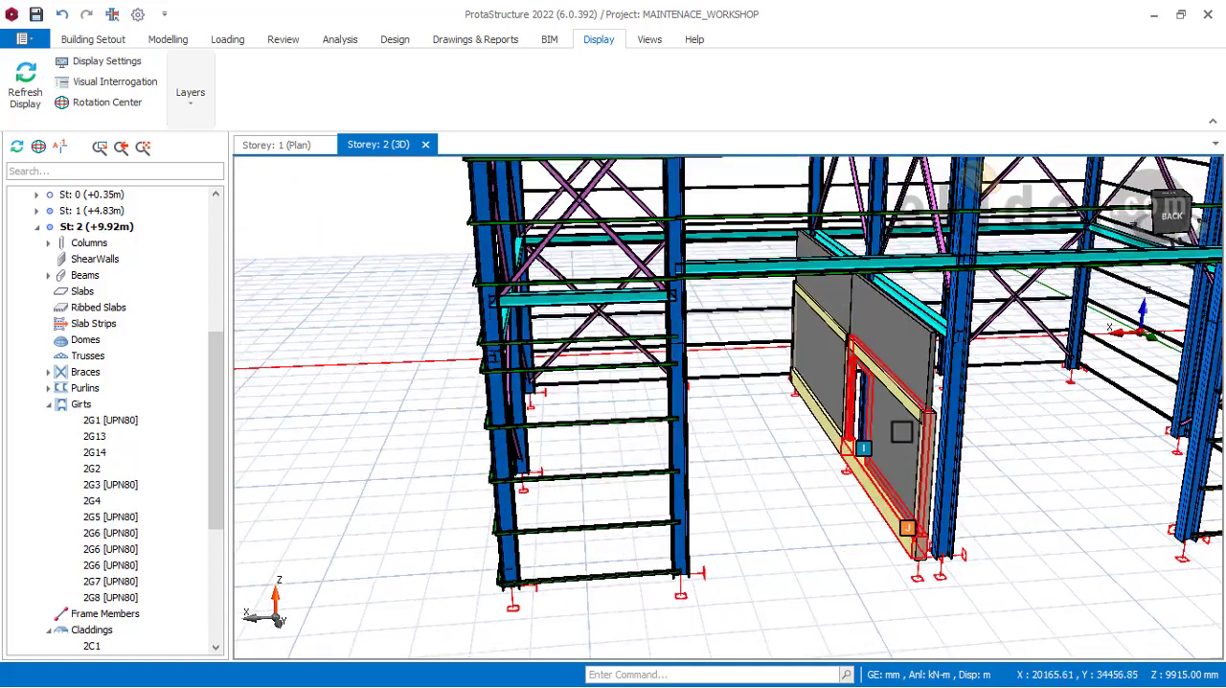
mouse_move(844, 430)
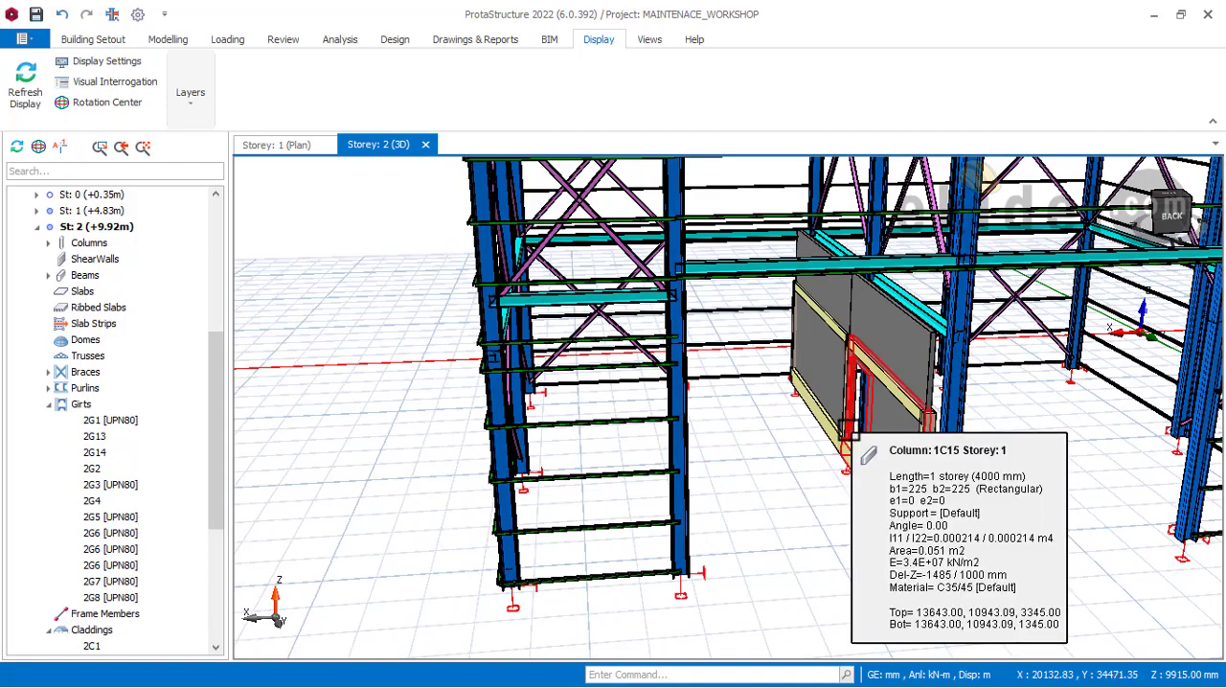
scroll(844, 439, "down", 5)
scroll(882, 424, "up", 6)
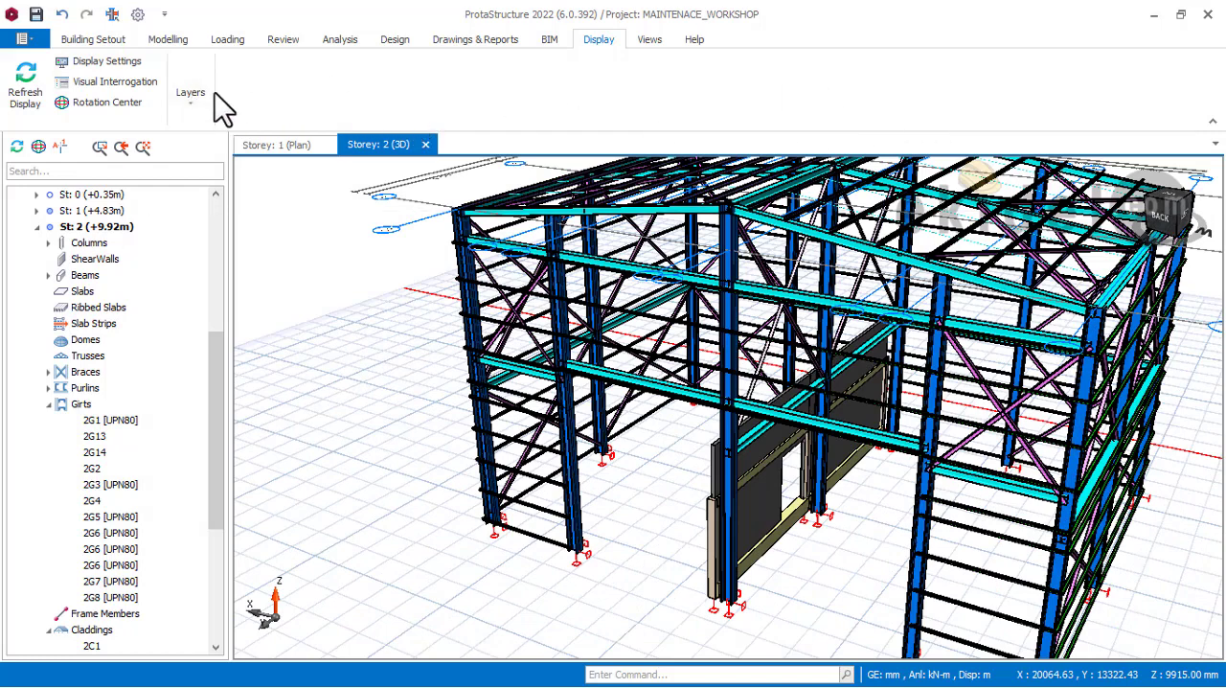
Step: Turn the cladding layer back on and review the clad workshop from the rear and the side
left_click(191, 95)
left_click(952, 158)
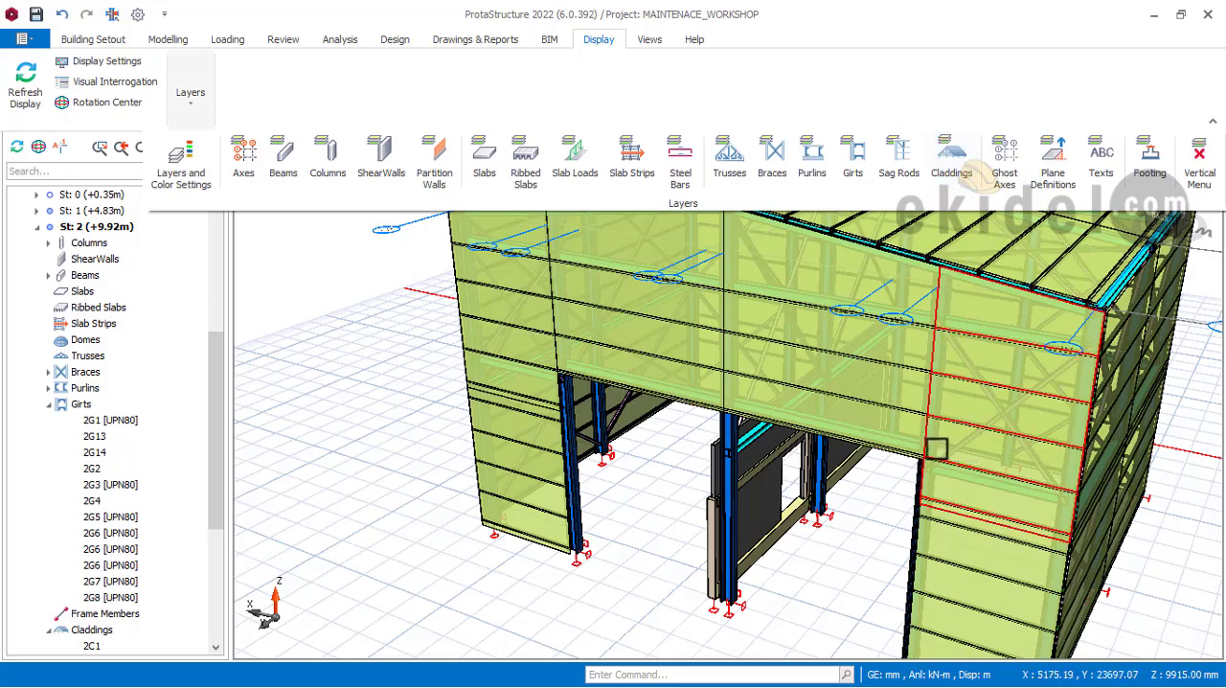
scroll(945, 442, "down", 3)
scroll(945, 443, "down", 1)
middle_click_drag(1047, 428, 995, 412)
scroll(936, 381, "up", 4)
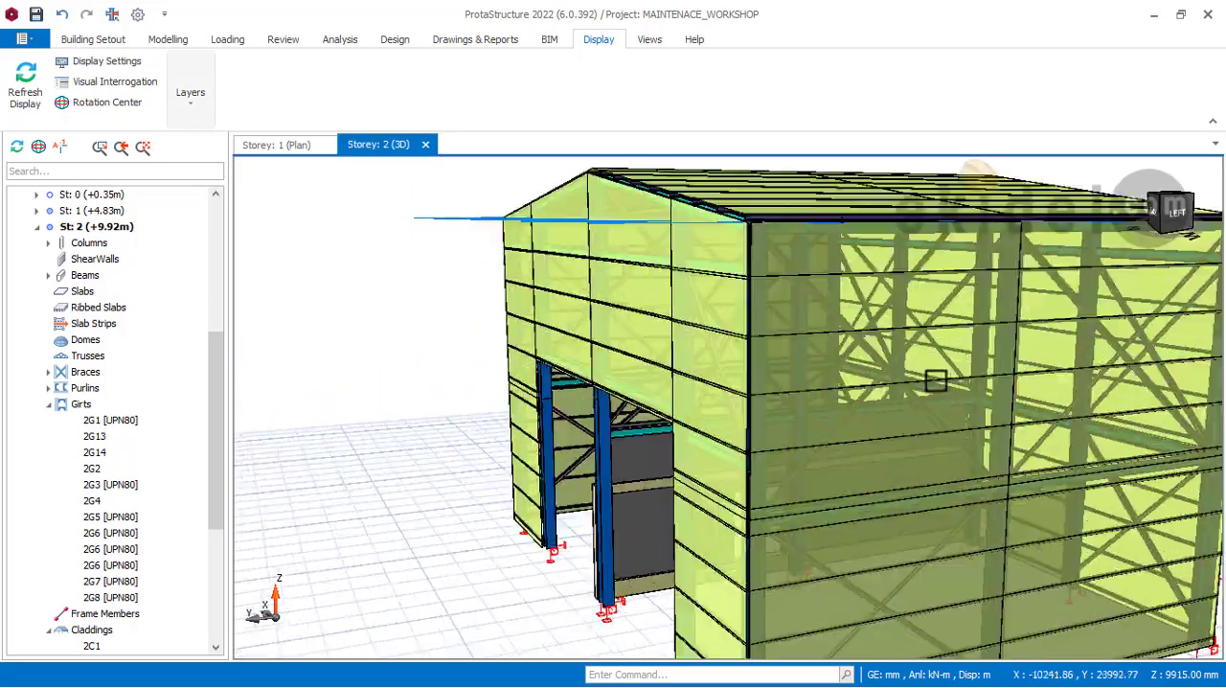
middle_click_drag(907, 369, 844, 370)
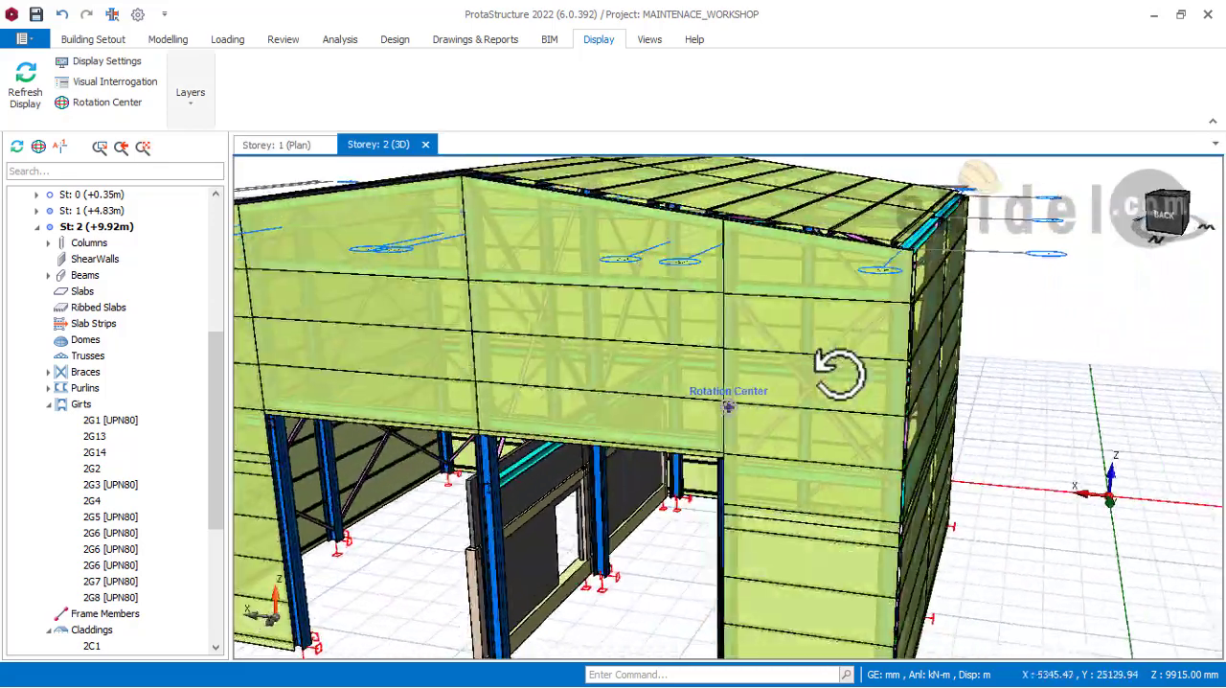
middle_click_drag(760, 376, 934, 359)
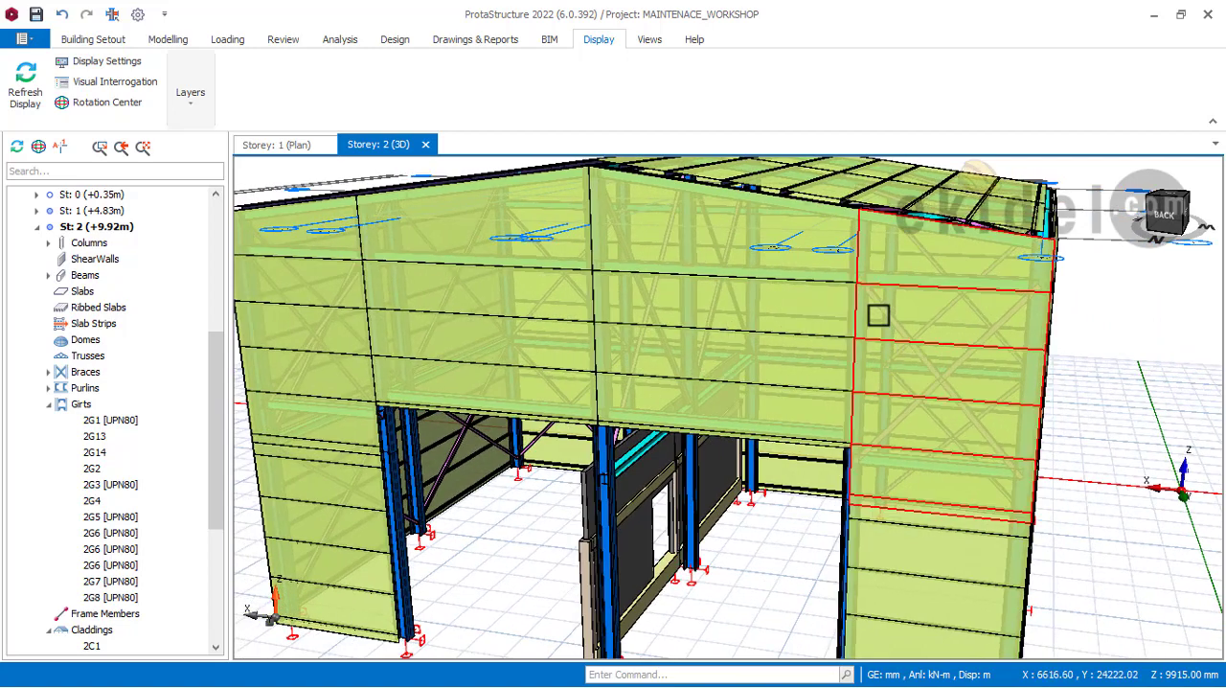
Step: Examine the rear gable claddings around the two large door openings and inspect the steel column seen through the opening
mouse_move(884, 313)
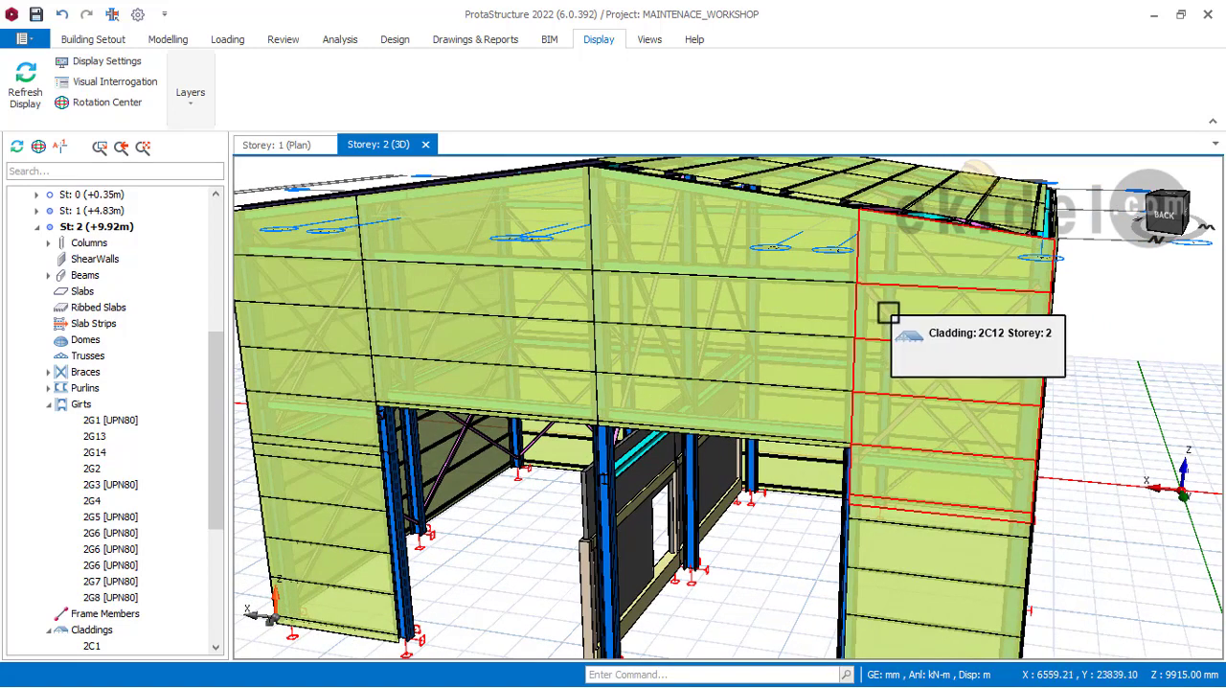
scroll(888, 313, "down", 3)
mouse_move(887, 312)
middle_mouse_down()
mouse_move(819, 326)
mouse_move(865, 377)
middle_mouse_up()
scroll(827, 520, "up", 3)
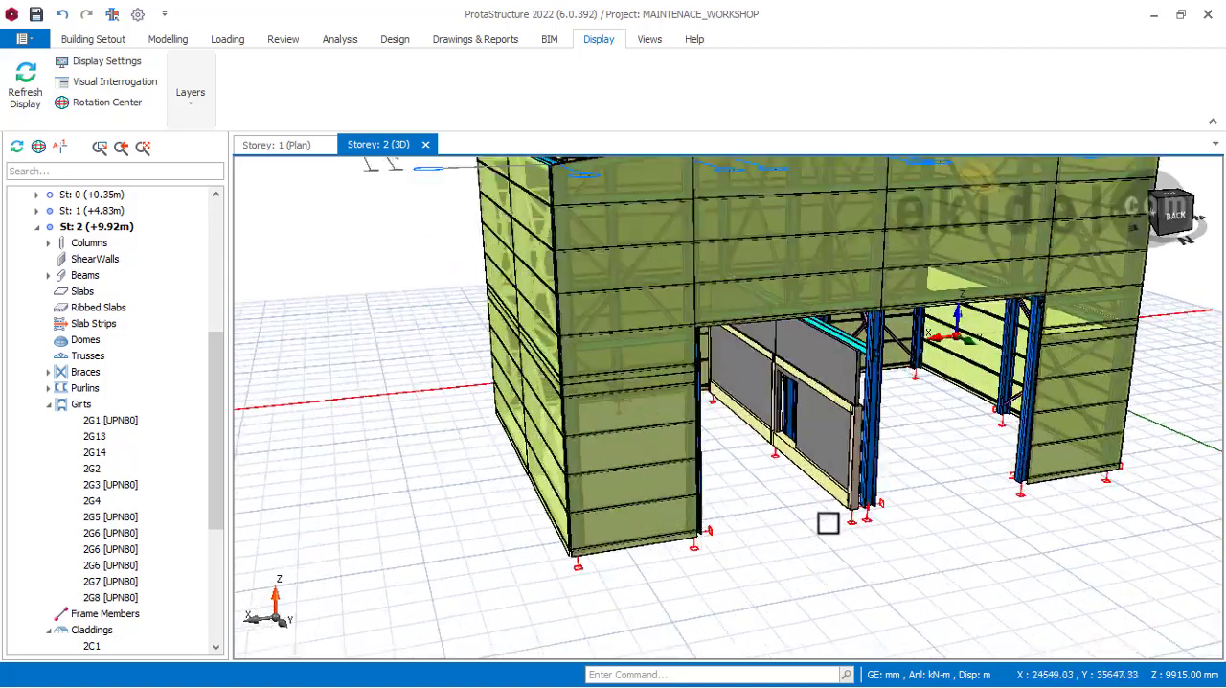
middle_click_drag(1051, 488, 911, 451)
mouse_move(849, 428)
middle_mouse_down()
mouse_move(923, 441)
mouse_move(928, 469)
mouse_move(868, 452)
middle_mouse_up()
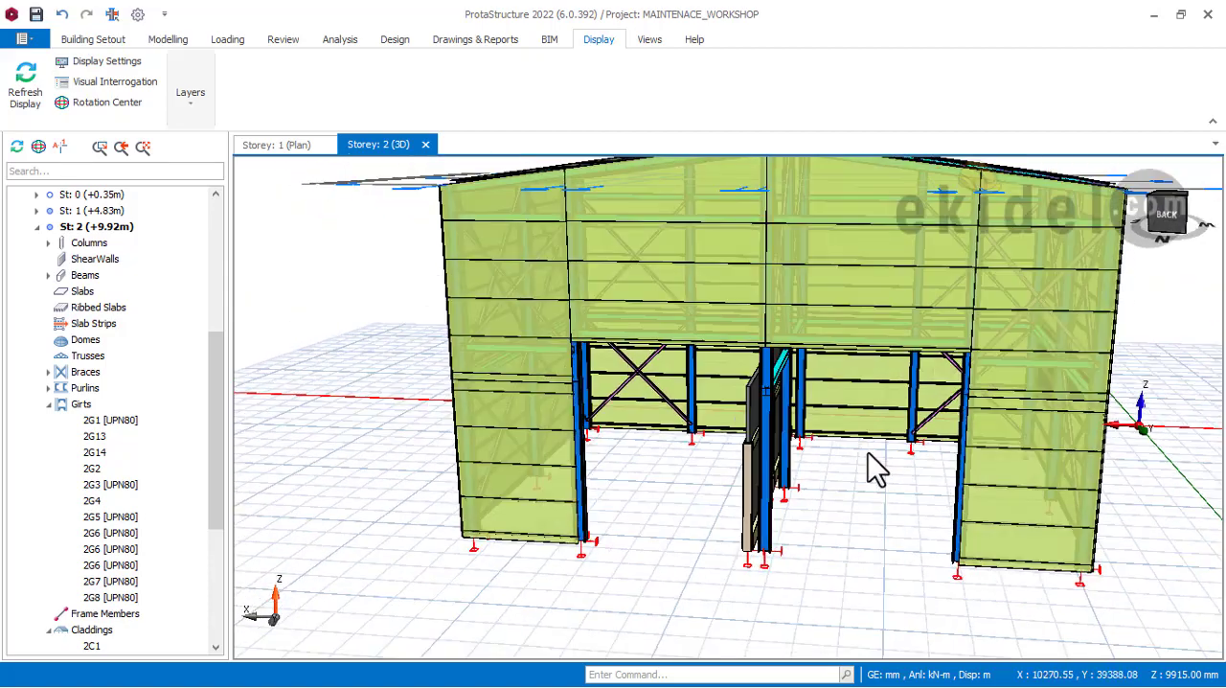
middle_click_drag(820, 373, 784, 414)
scroll(784, 414, "down", 2)
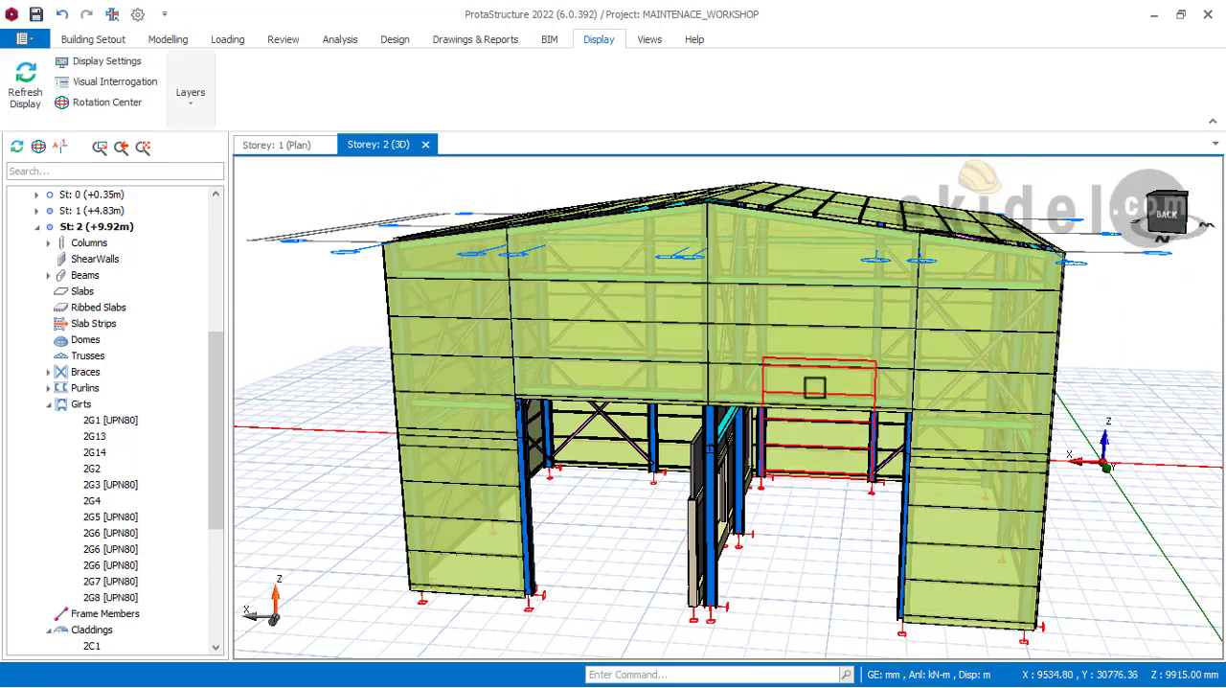
middle_click_drag(890, 406, 821, 383, "shift")
mouse_move(822, 381)
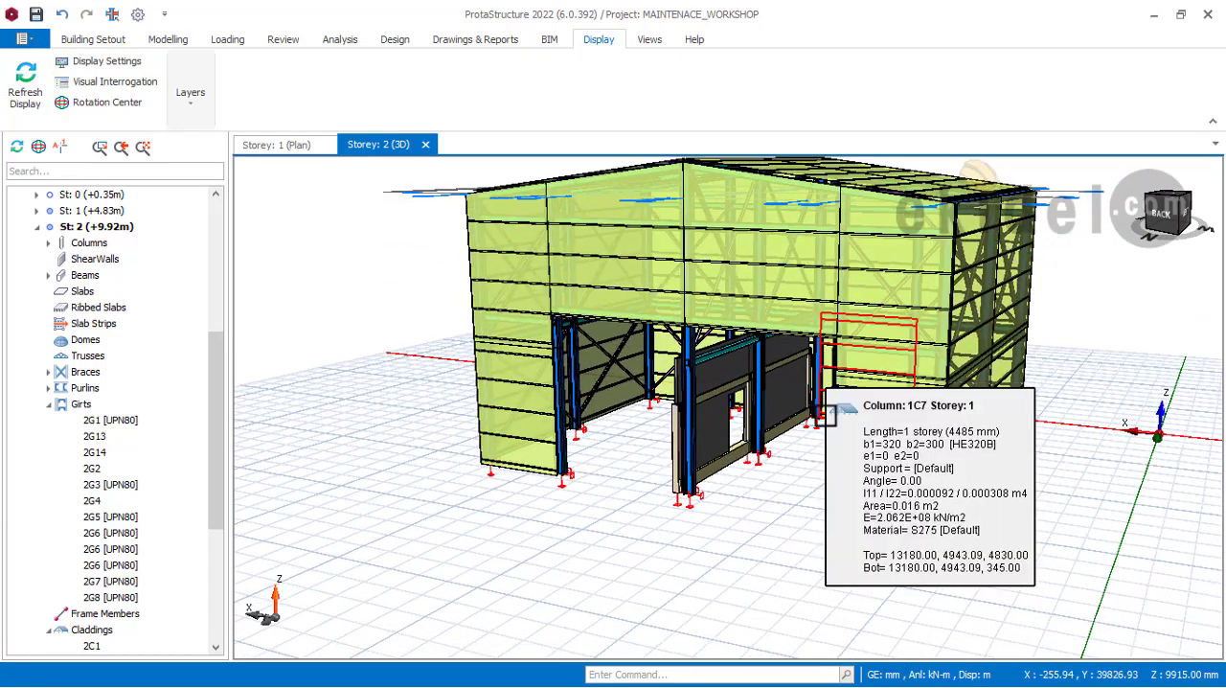
Step: Examine the column bases beside the rear door openings and the lower edge of the adjoining claddings
middle_click_drag(822, 423, 910, 383)
scroll(920, 485, "up", 1)
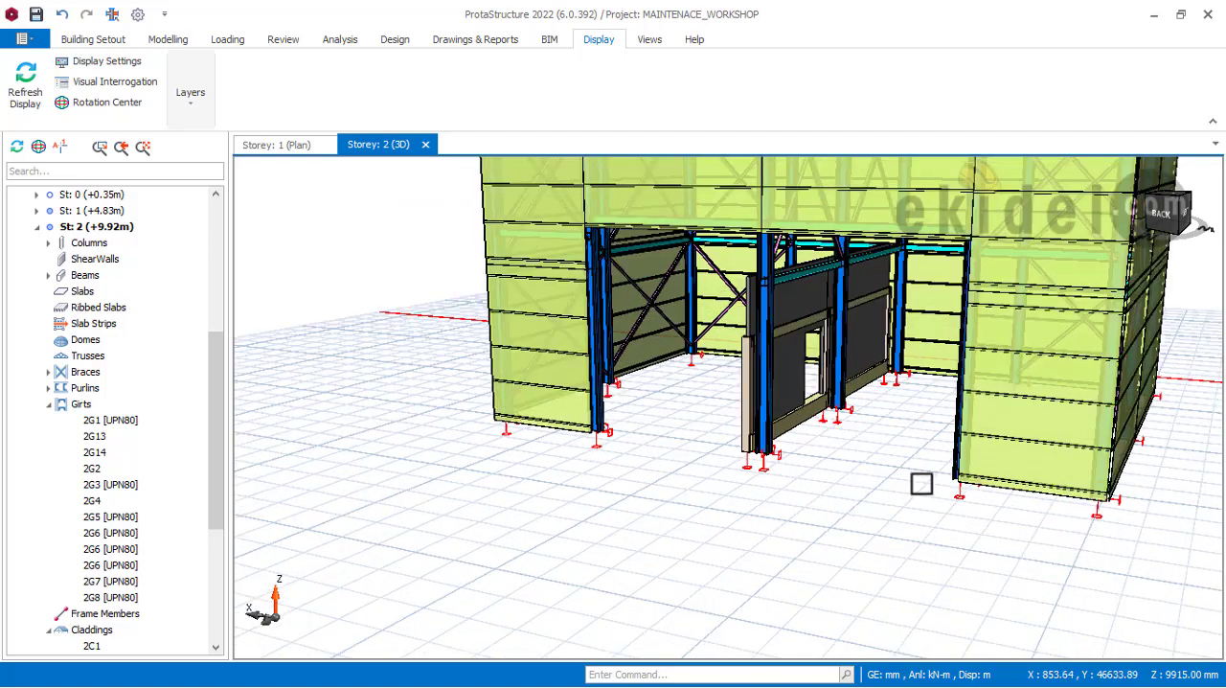
scroll(958, 469, "up", 1)
mouse_move(958, 470)
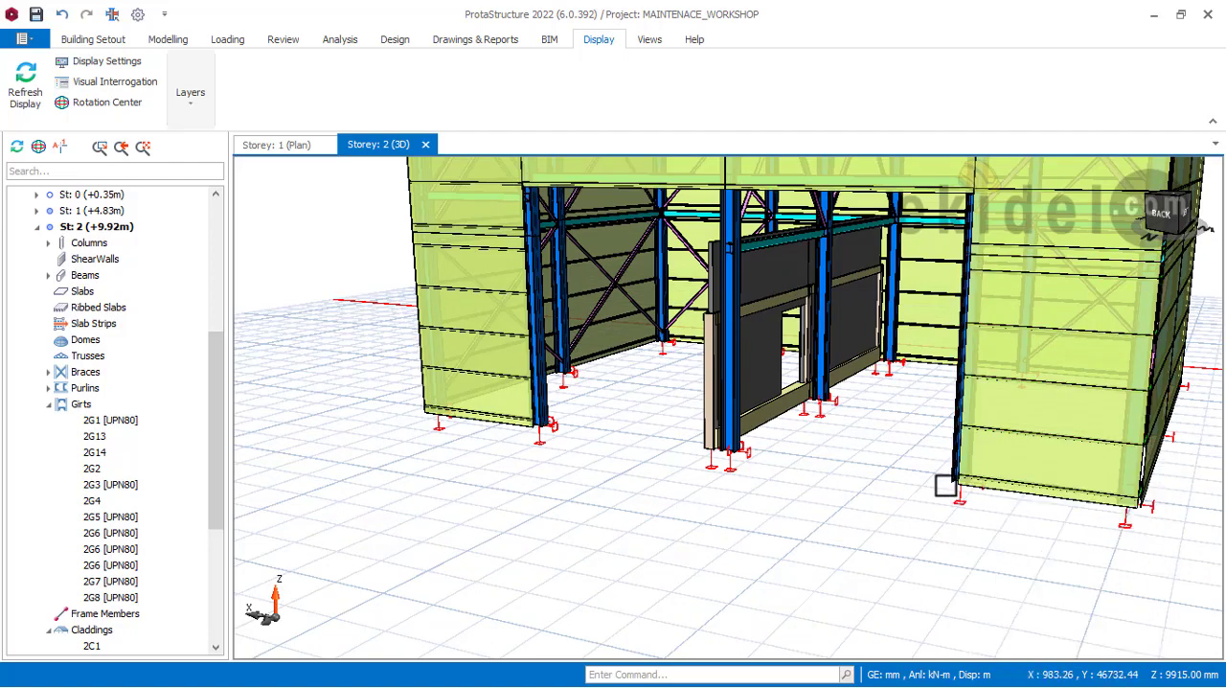
mouse_move(944, 484)
middle_mouse_down()
mouse_move(963, 486)
mouse_move(934, 458)
middle_mouse_up()
scroll(931, 455, "up", 5)
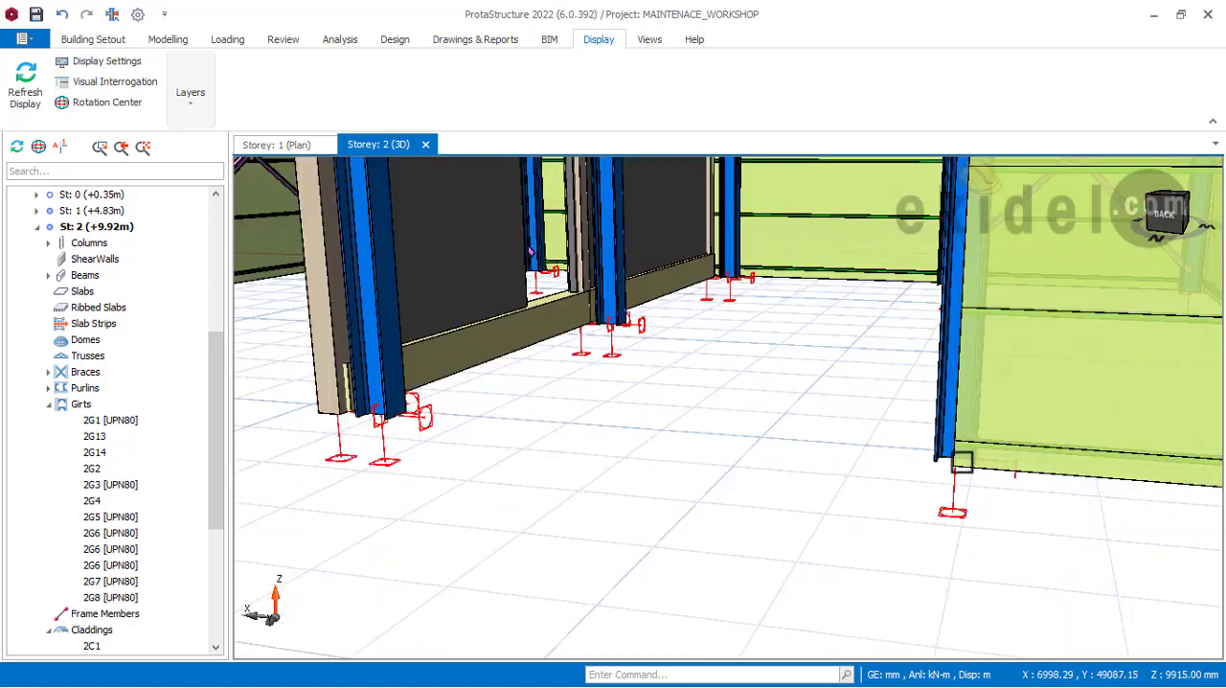
mouse_move(930, 454)
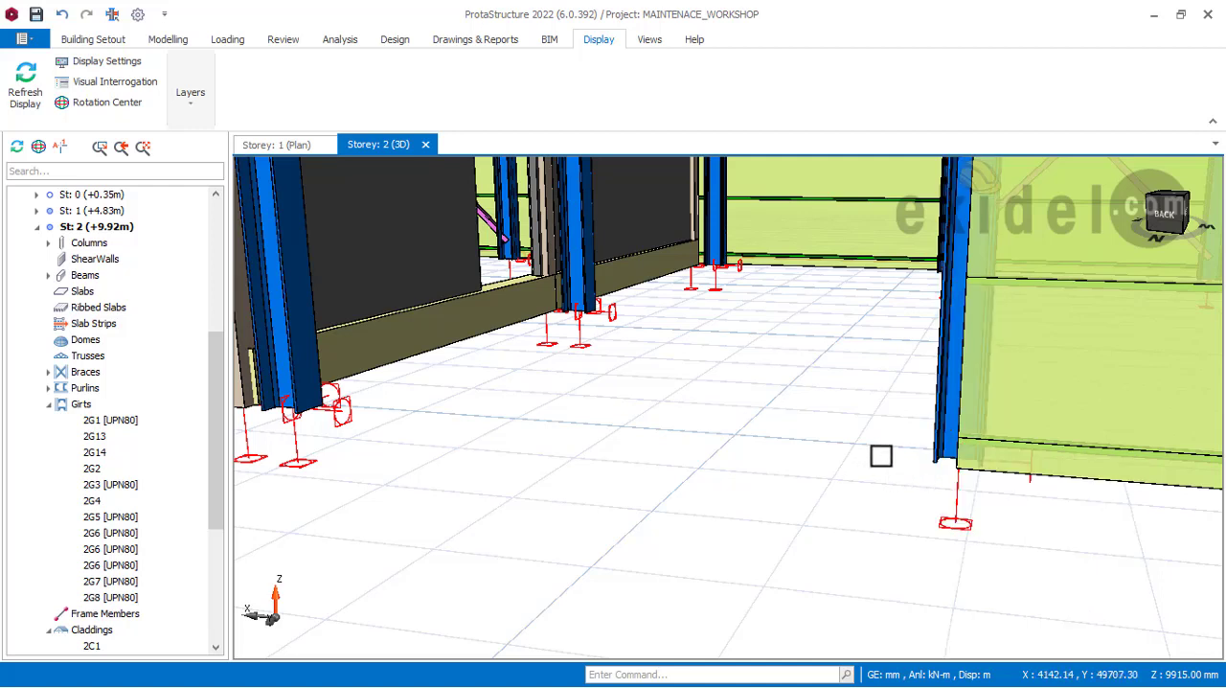
scroll(919, 450, "down", 1)
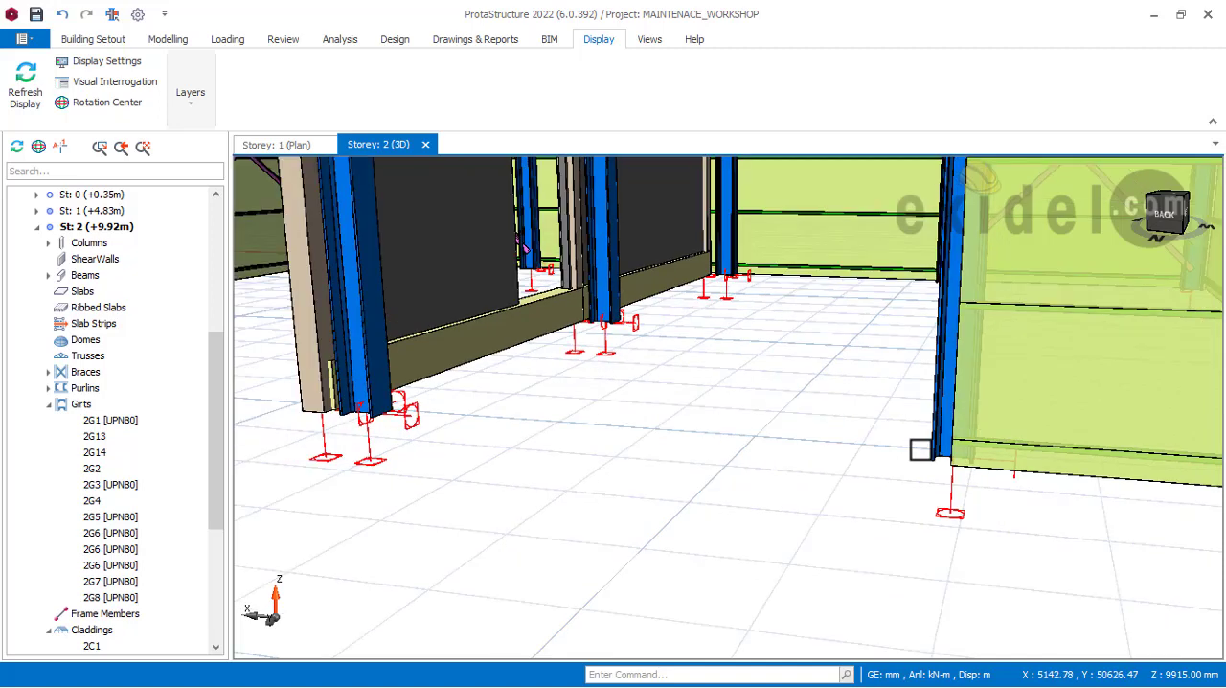
scroll(921, 452, "down", 3)
middle_click_drag(747, 429, 747, 433)
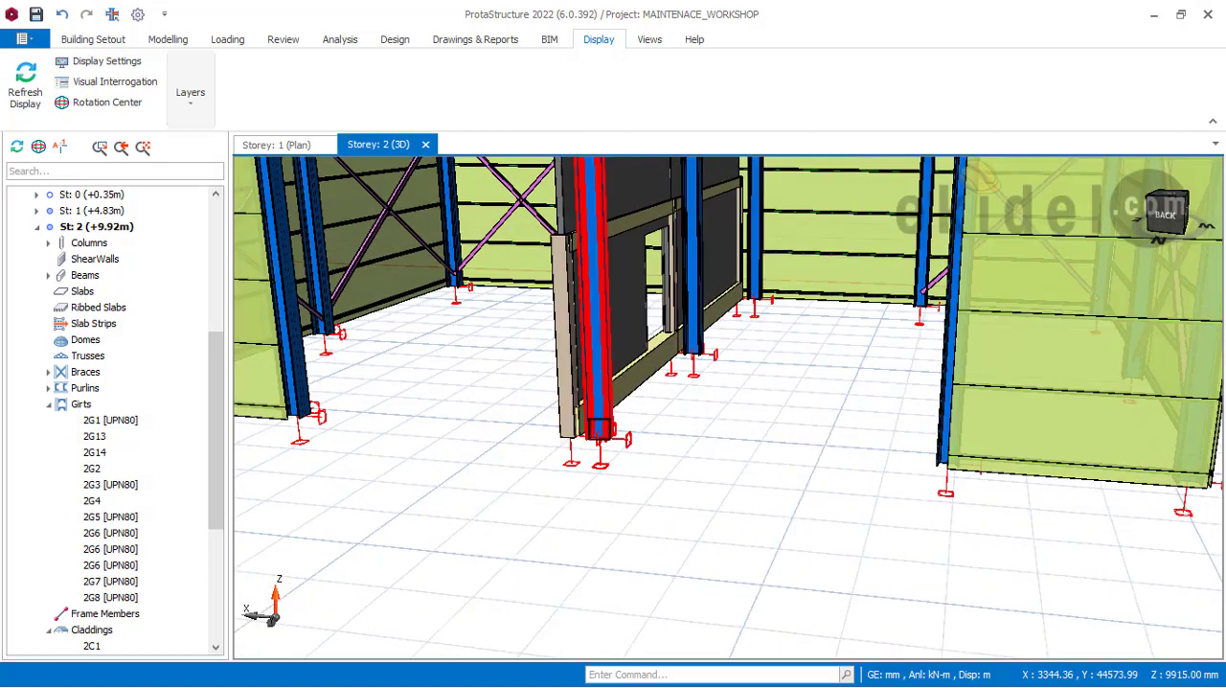
Step: Examine the supports at the infill wall's rear end and inspect the properties of the concrete beam carrying its upper panel
middle_click_drag(599, 429, 797, 429)
scroll(711, 406, "up", 2)
scroll(717, 423, "up", 1)
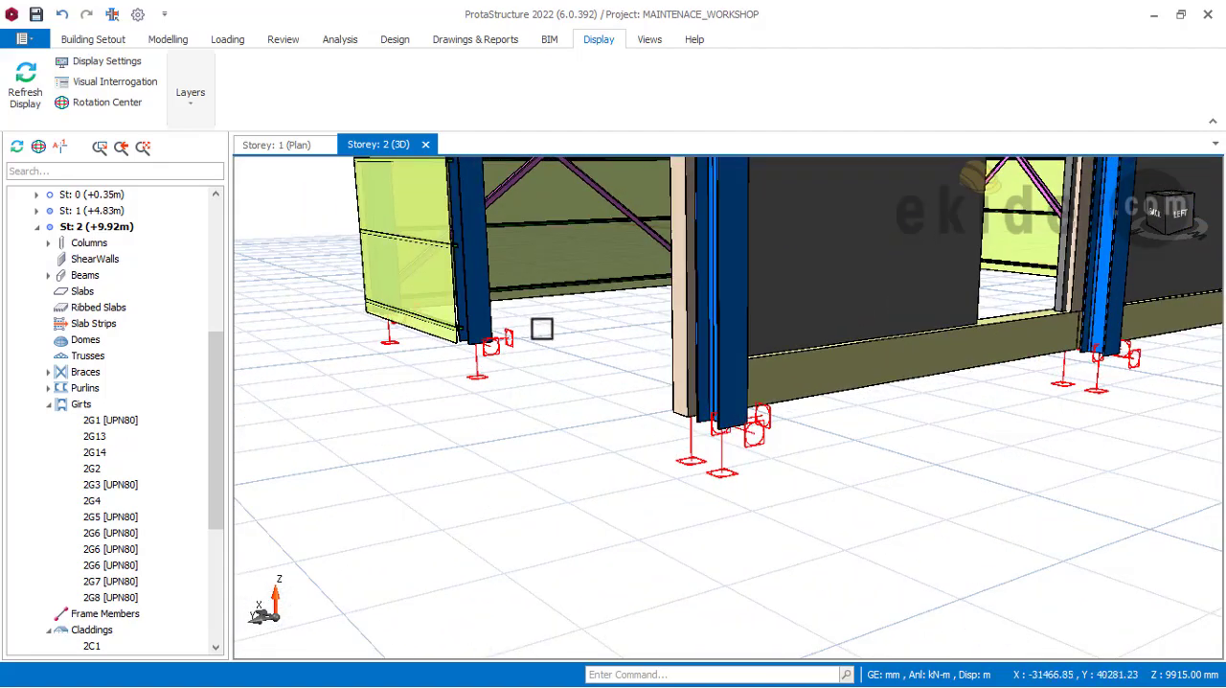
middle_click_drag(644, 418, 700, 454)
scroll(747, 388, "down", 3)
middle_click_drag(748, 388, 797, 472)
scroll(901, 365, "up", 3)
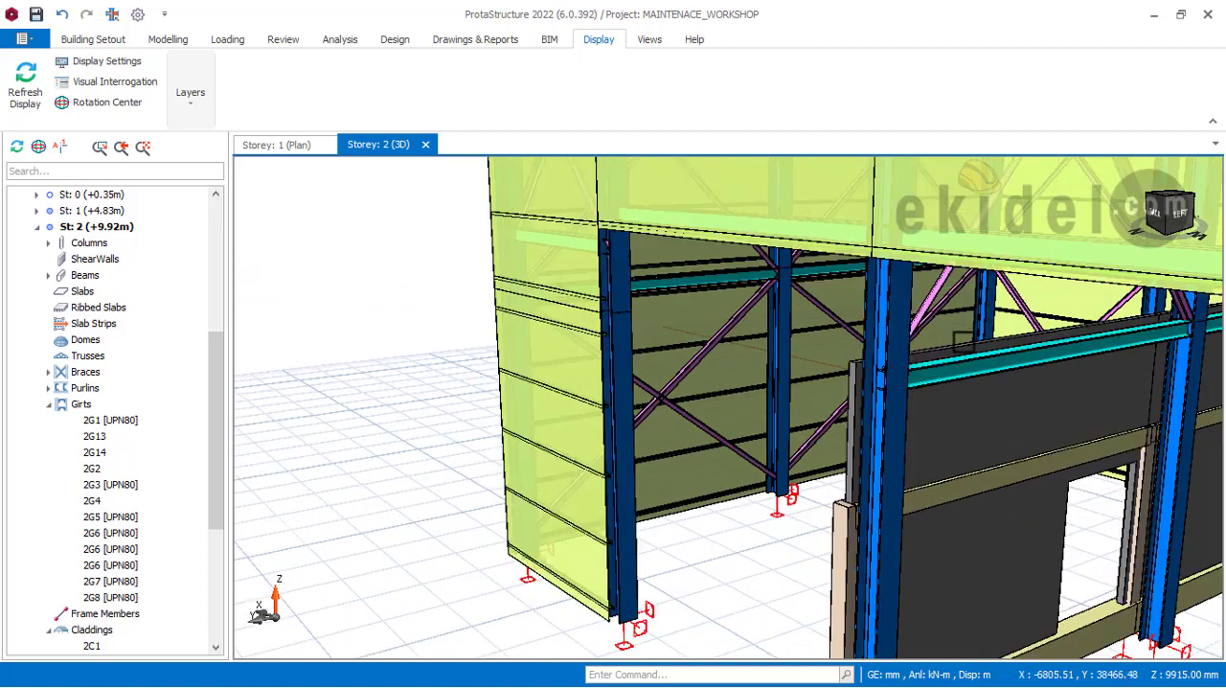
mouse_move(927, 384)
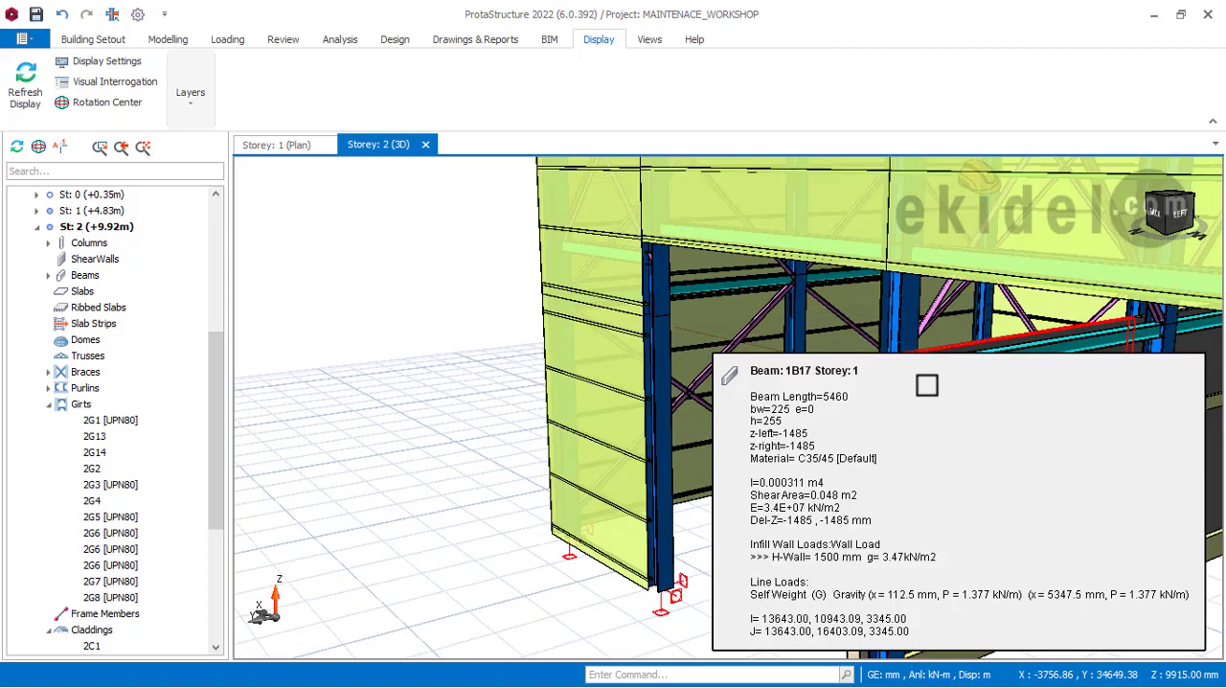
Step: Review the rear gable claddings above and beside the door openings from both rear corners
scroll(928, 384, "down", 1)
middle_click_drag(905, 372, 841, 472)
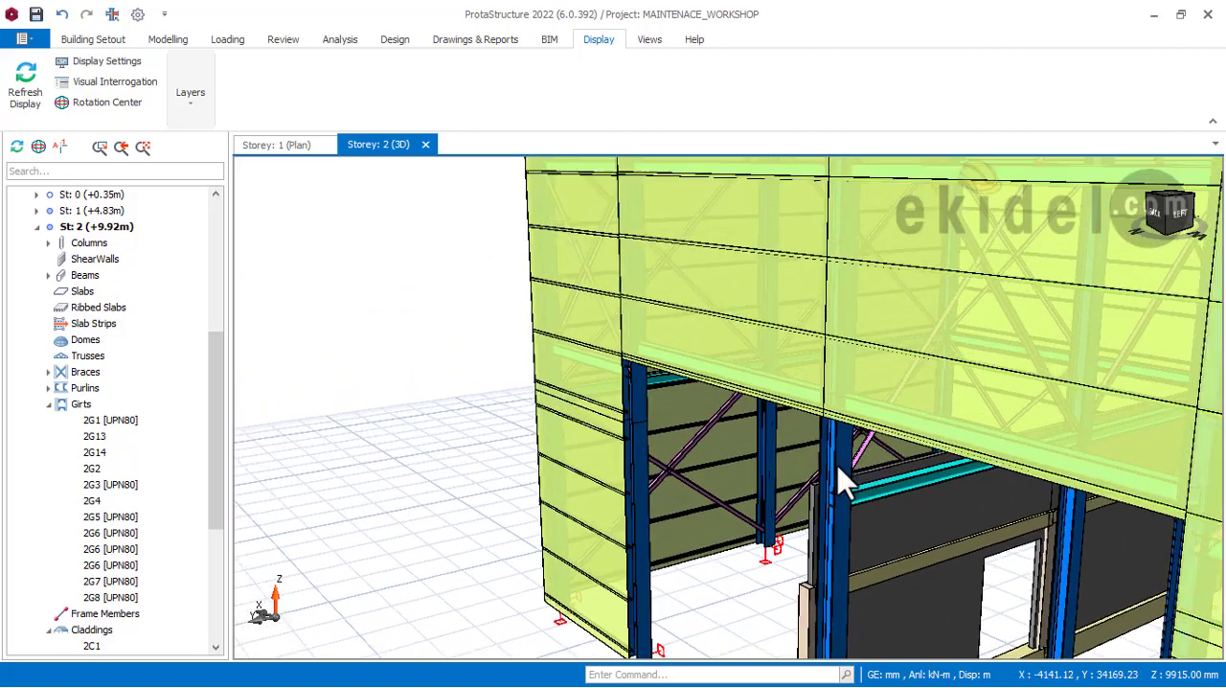
scroll(769, 343, "down", 3)
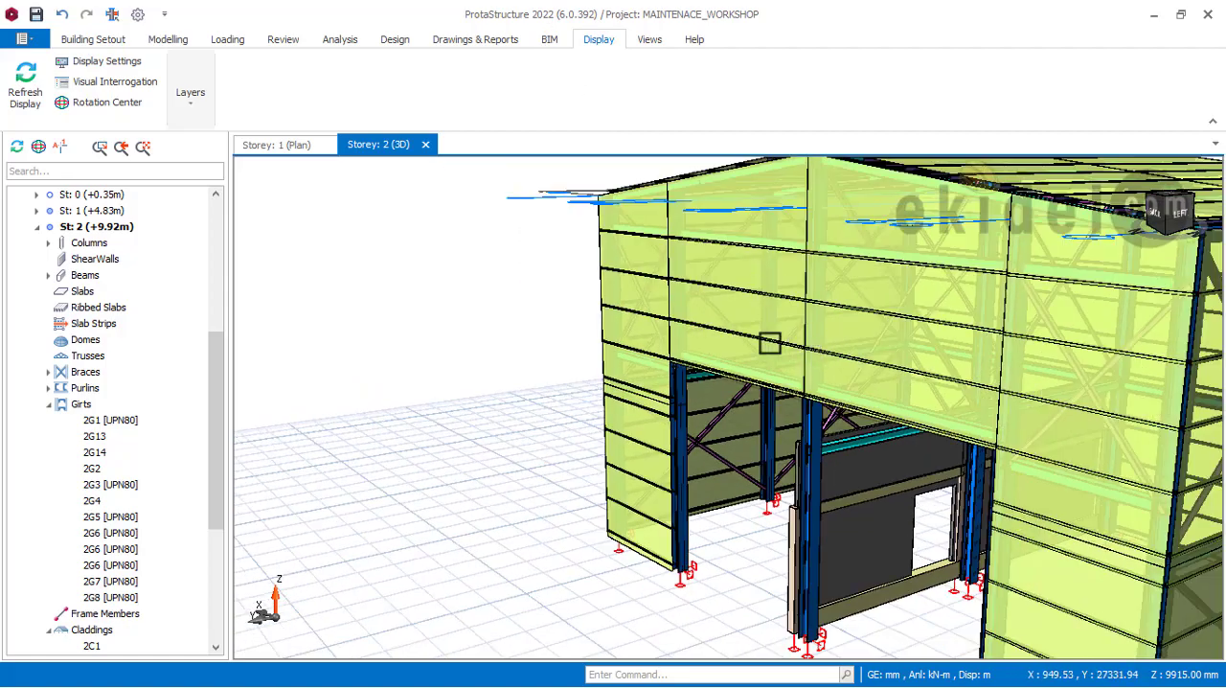
mouse_move(743, 343)
middle_mouse_down()
mouse_move(826, 337)
mouse_move(877, 353)
middle_mouse_up()
middle_click_drag(778, 376, 933, 302)
scroll(882, 314, "down", 1)
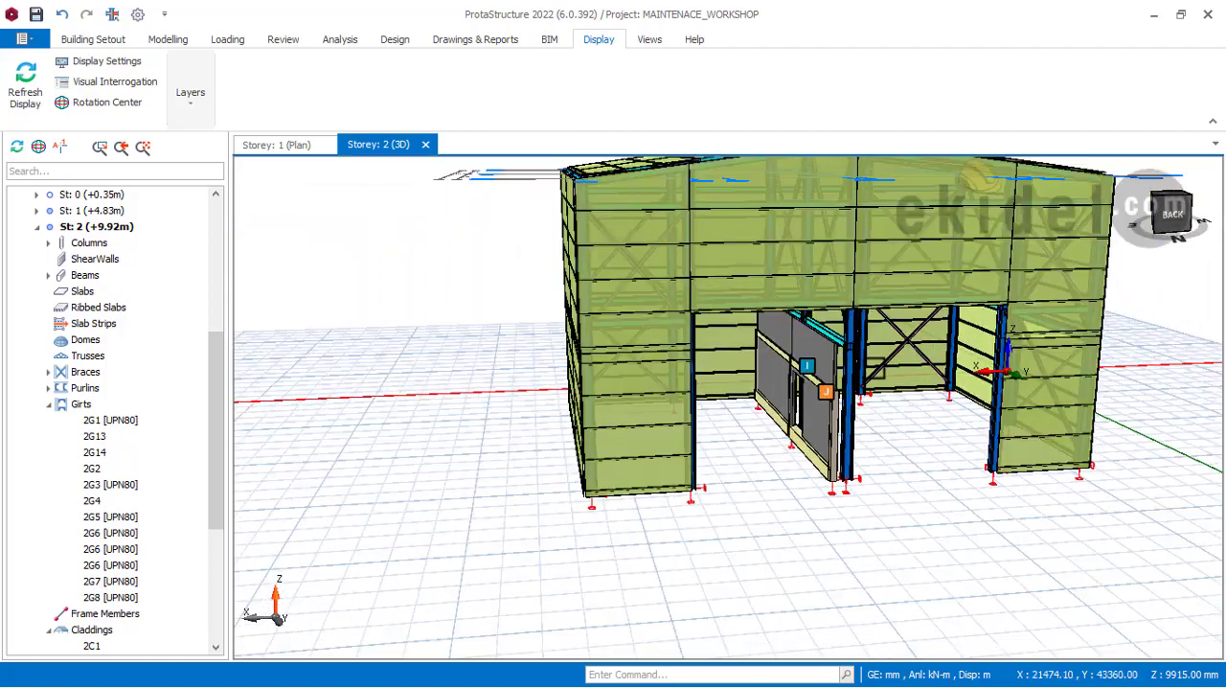
middle_click_drag(875, 368, 775, 411)
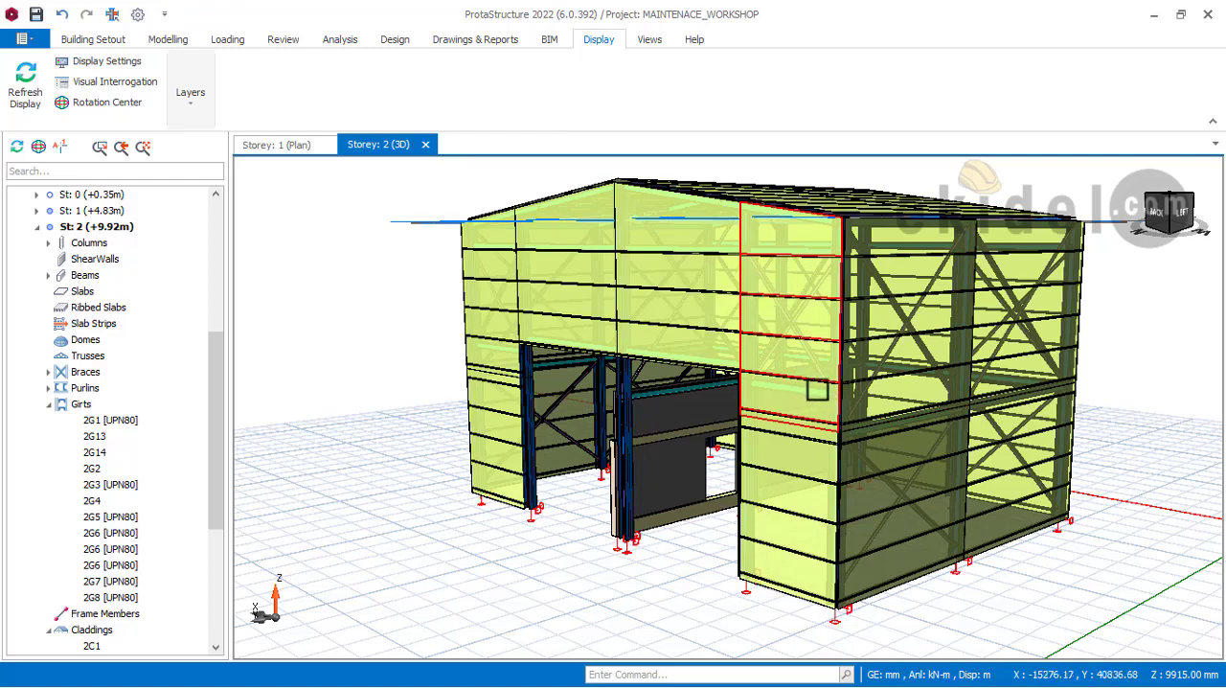
Step: Examine the side wall claddings and compare the clad model with the NE isometric 3D view of WORKSHOP AND WAREHOUSE in AutoCAD
scroll(817, 390, "down", 1)
middle_click_drag(1017, 500, 917, 436)
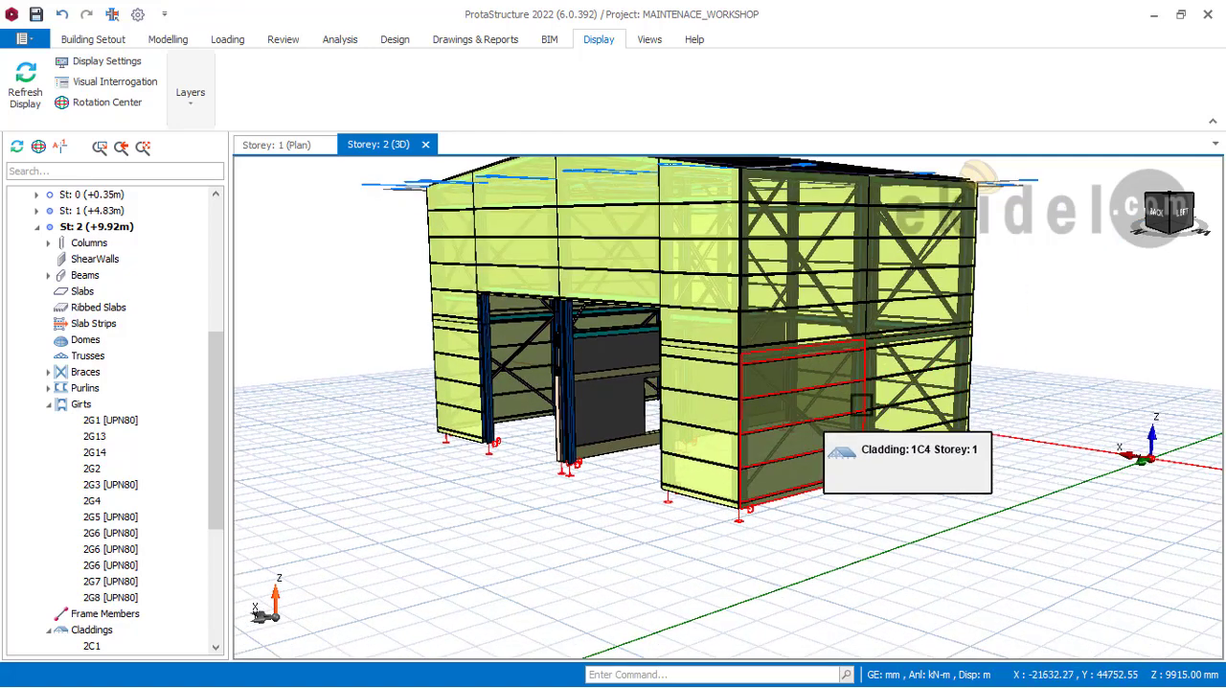
scroll(996, 428, "up", 1)
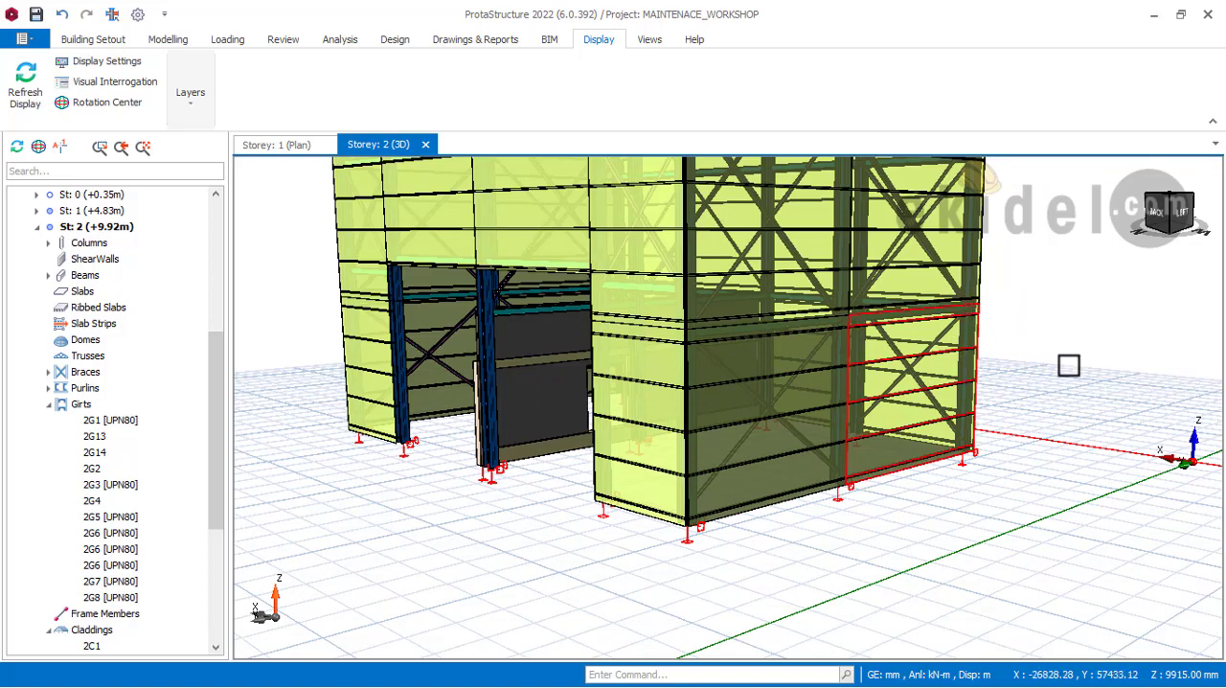
middle_click_drag(873, 440, 929, 364)
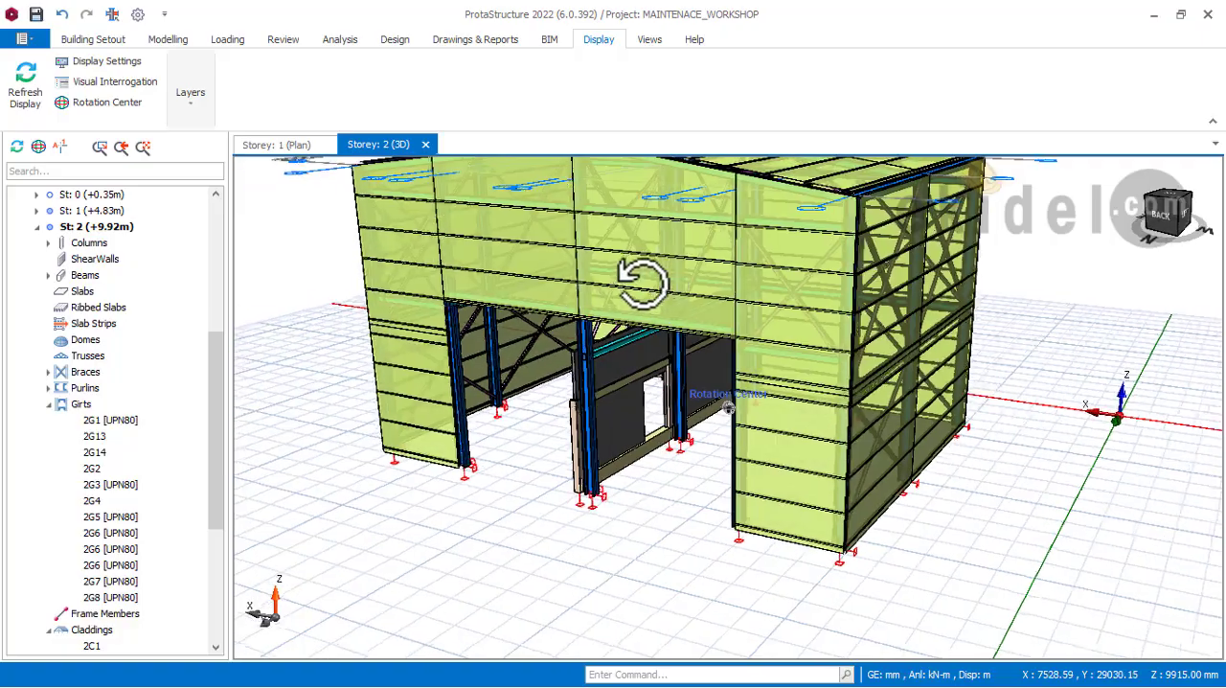
middle_click_drag(638, 282, 705, 369)
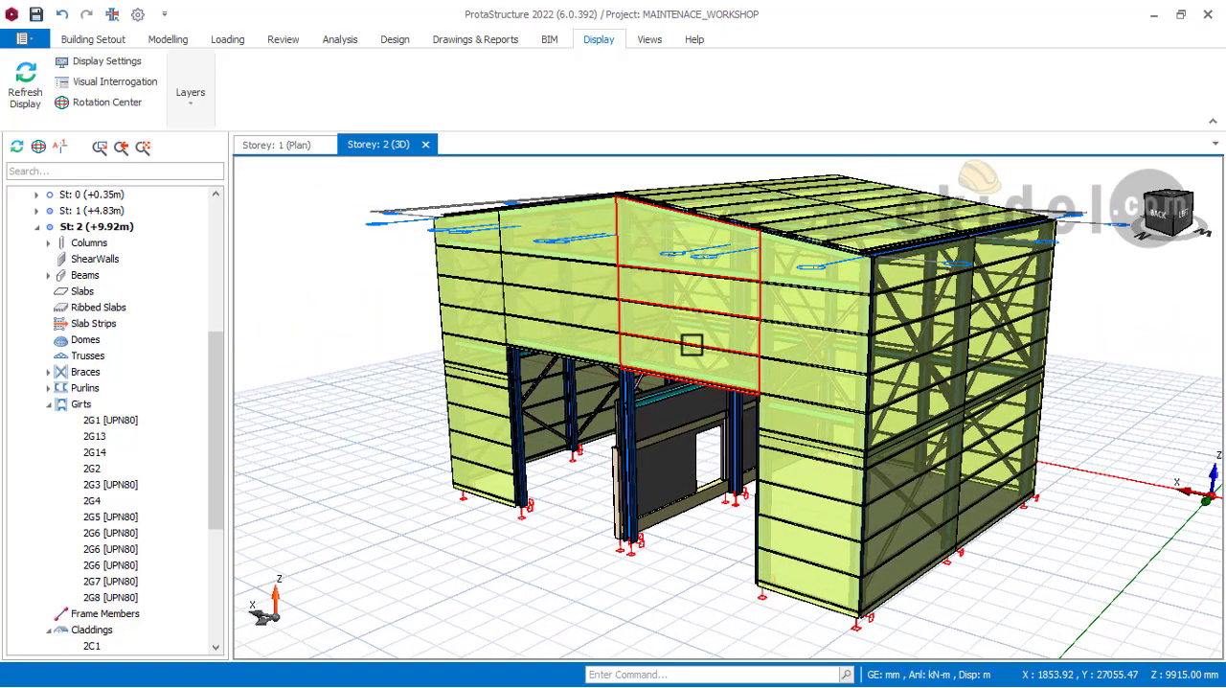
mouse_move(692, 345)
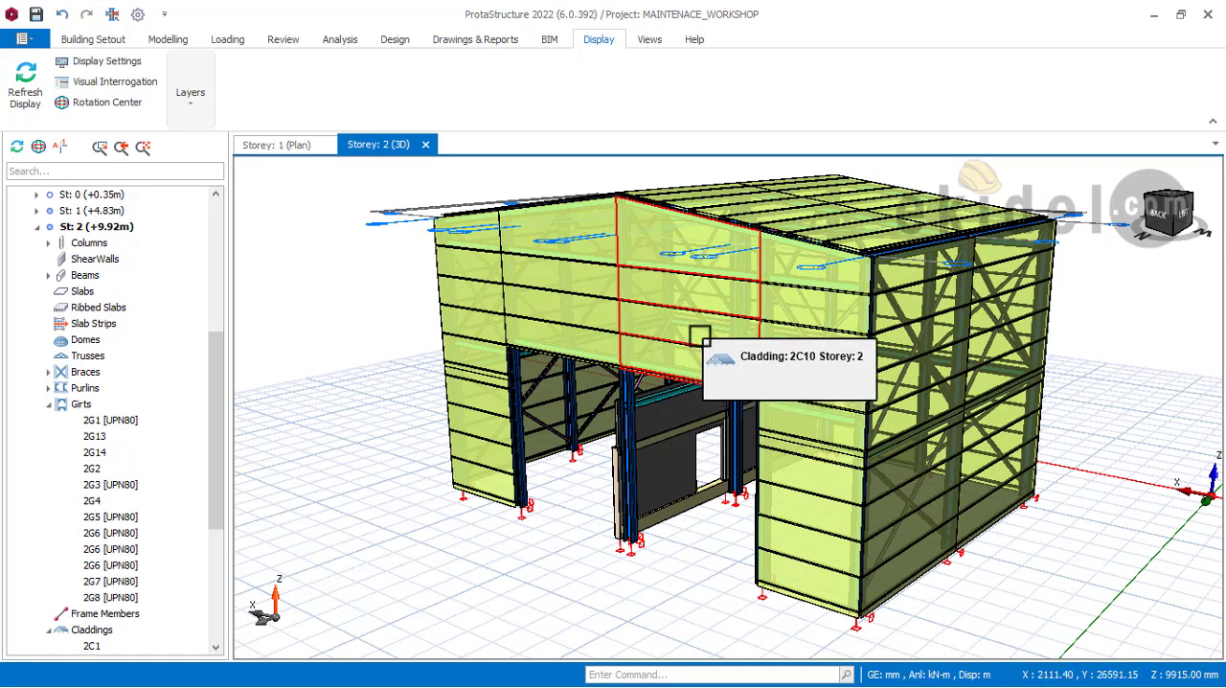
mouse_move(699, 335)
middle_mouse_down()
mouse_move(755, 317)
mouse_move(679, 308)
middle_mouse_up()
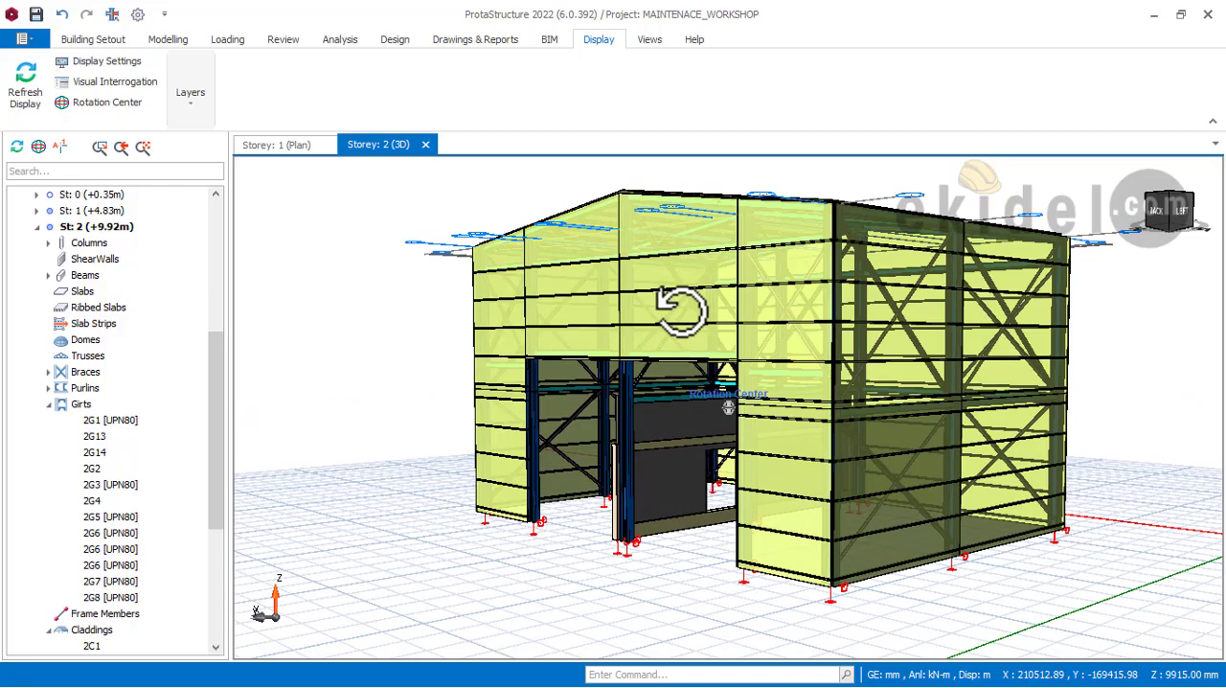
Step: Review the whole clad workshop, including its roof, rear gable and side wall, from the rear and the rear corner
middle_click_drag(680, 309, 882, 361)
scroll(651, 329, "up", 4)
scroll(694, 334, "down", 3)
scroll(739, 300, "down", 3)
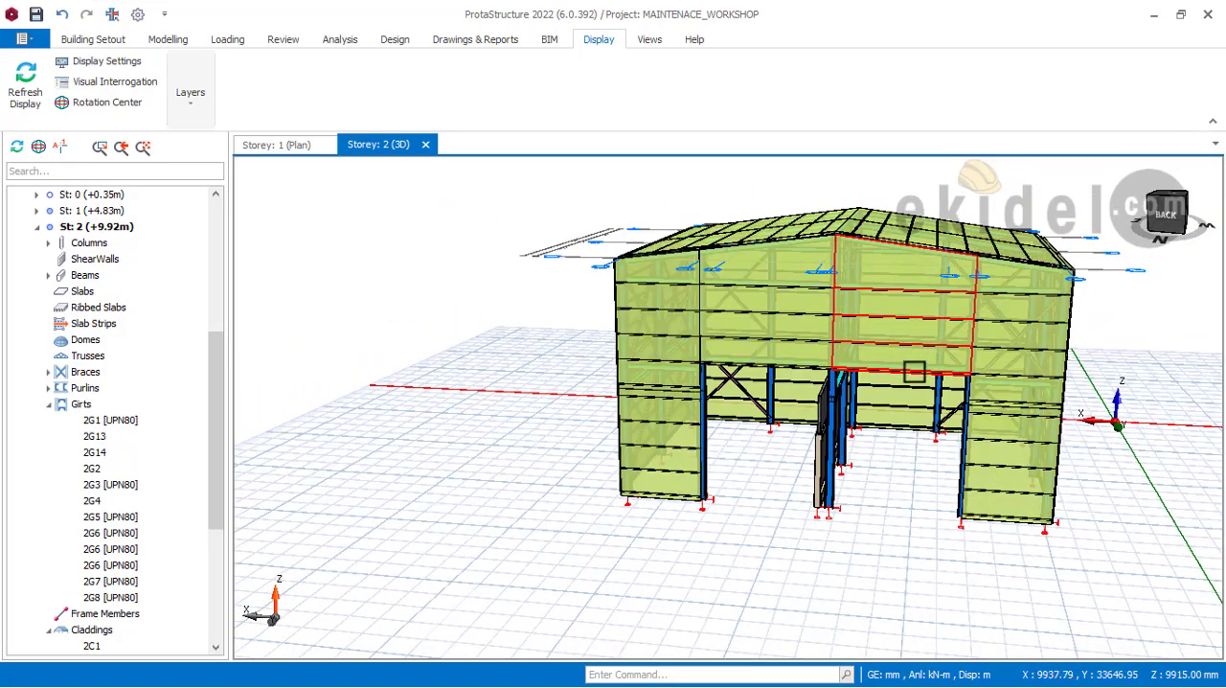
mouse_move(909, 373)
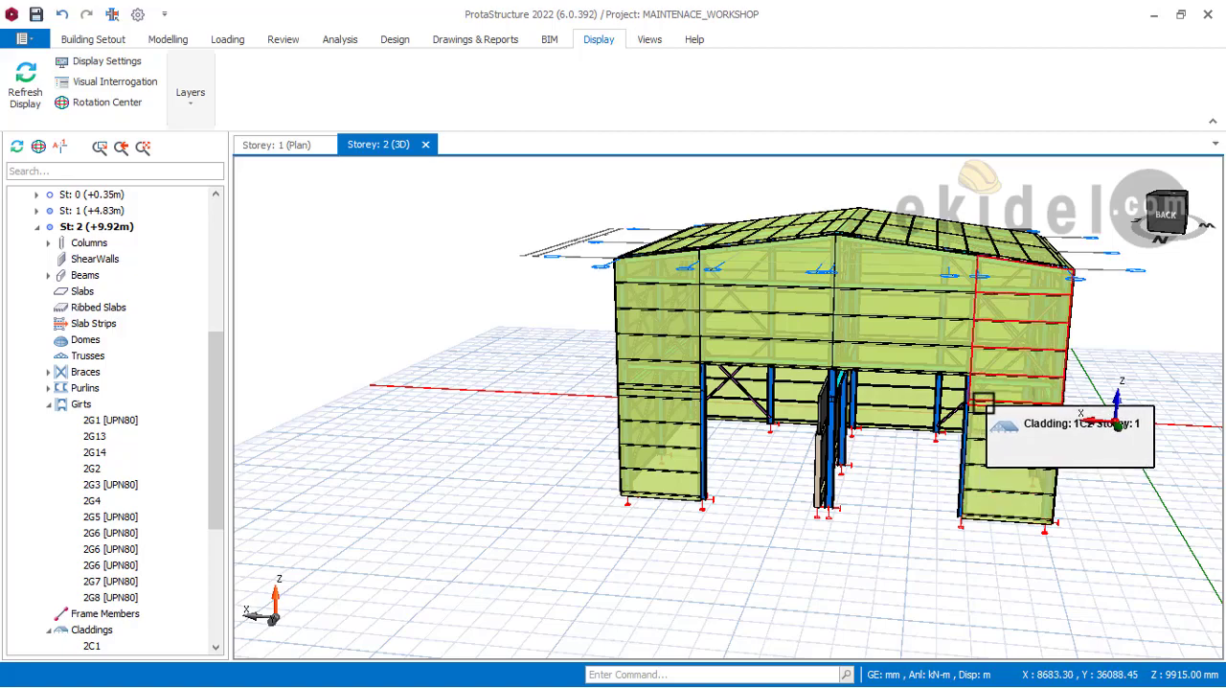
middle_click_drag(984, 404, 900, 411)
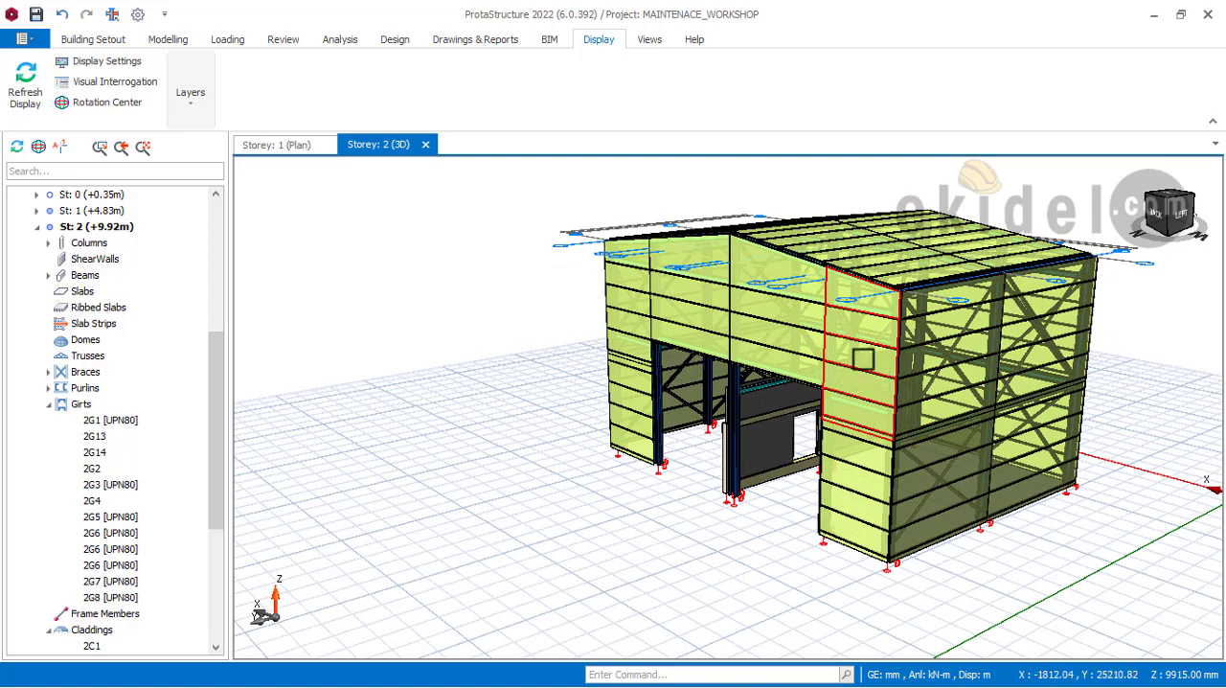